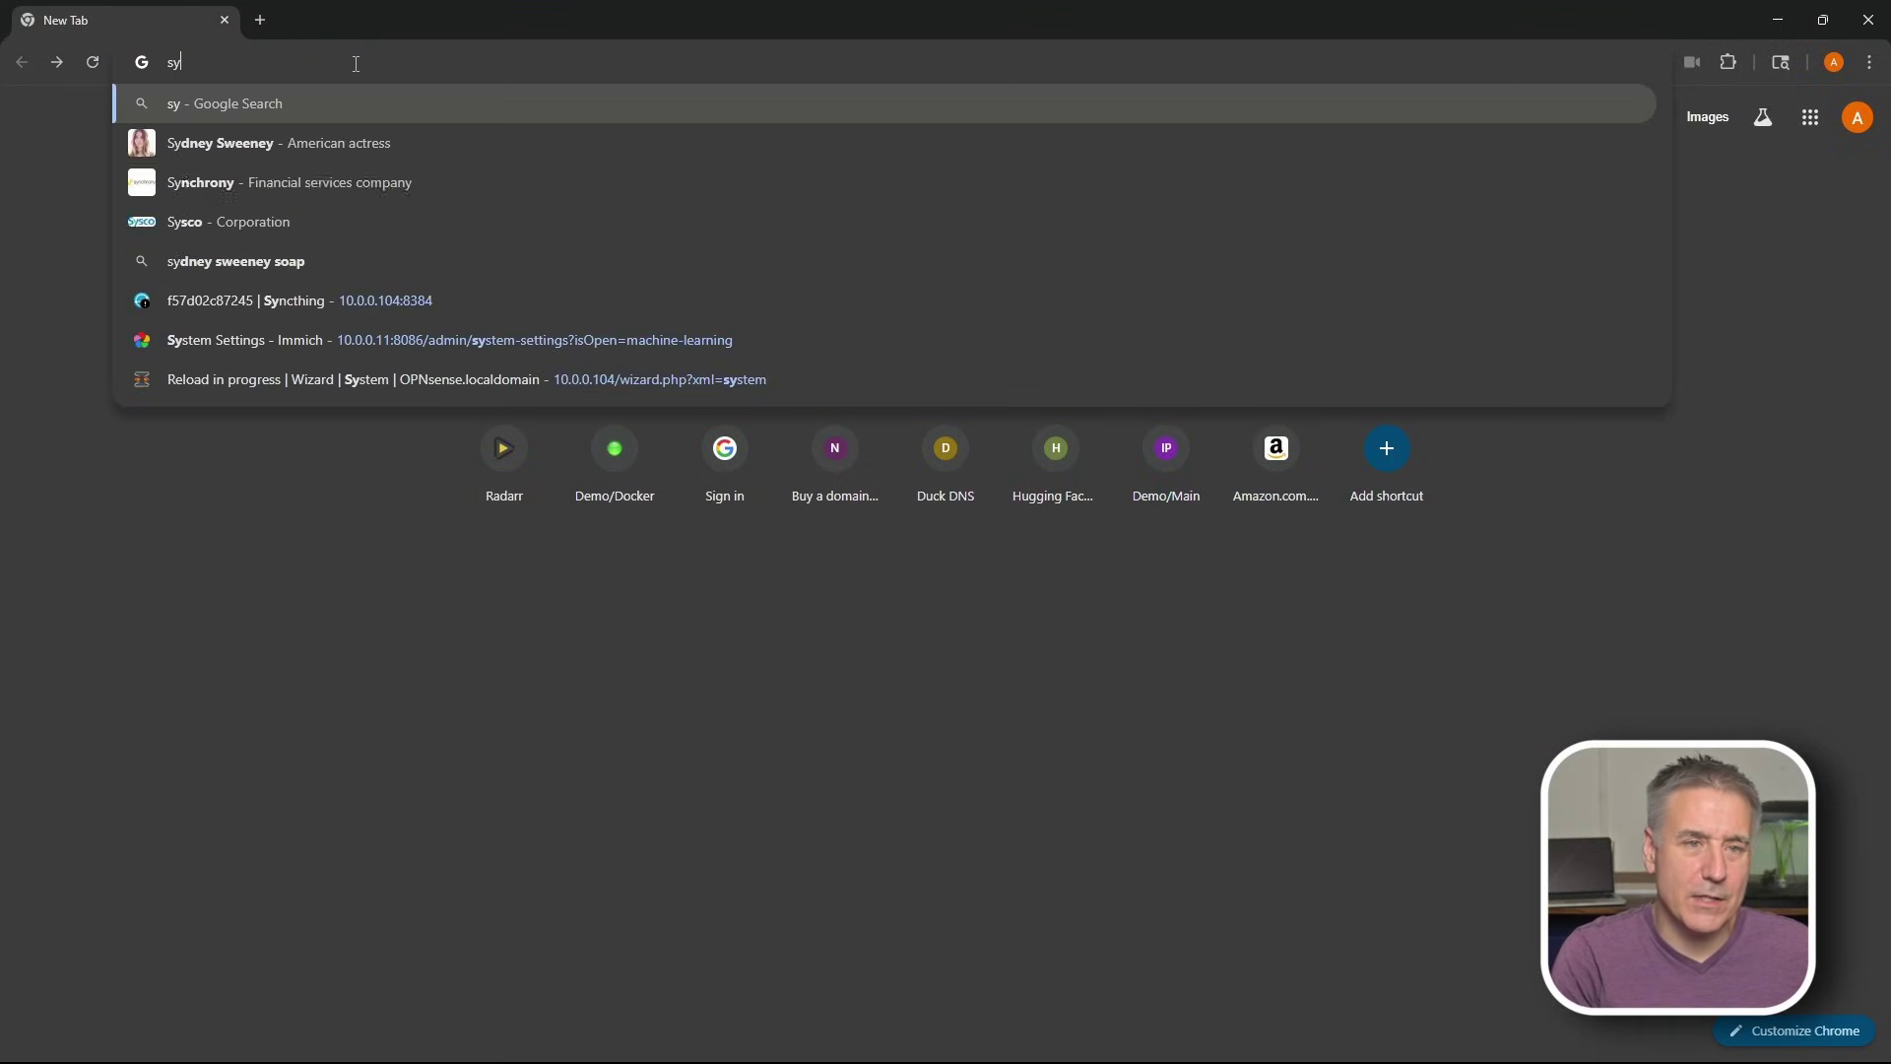
# Go to syncthing.net/download and download the Windows Intel/AMD (64-bit) v1.29.7 zip
pyautogui.write('ncthing.')
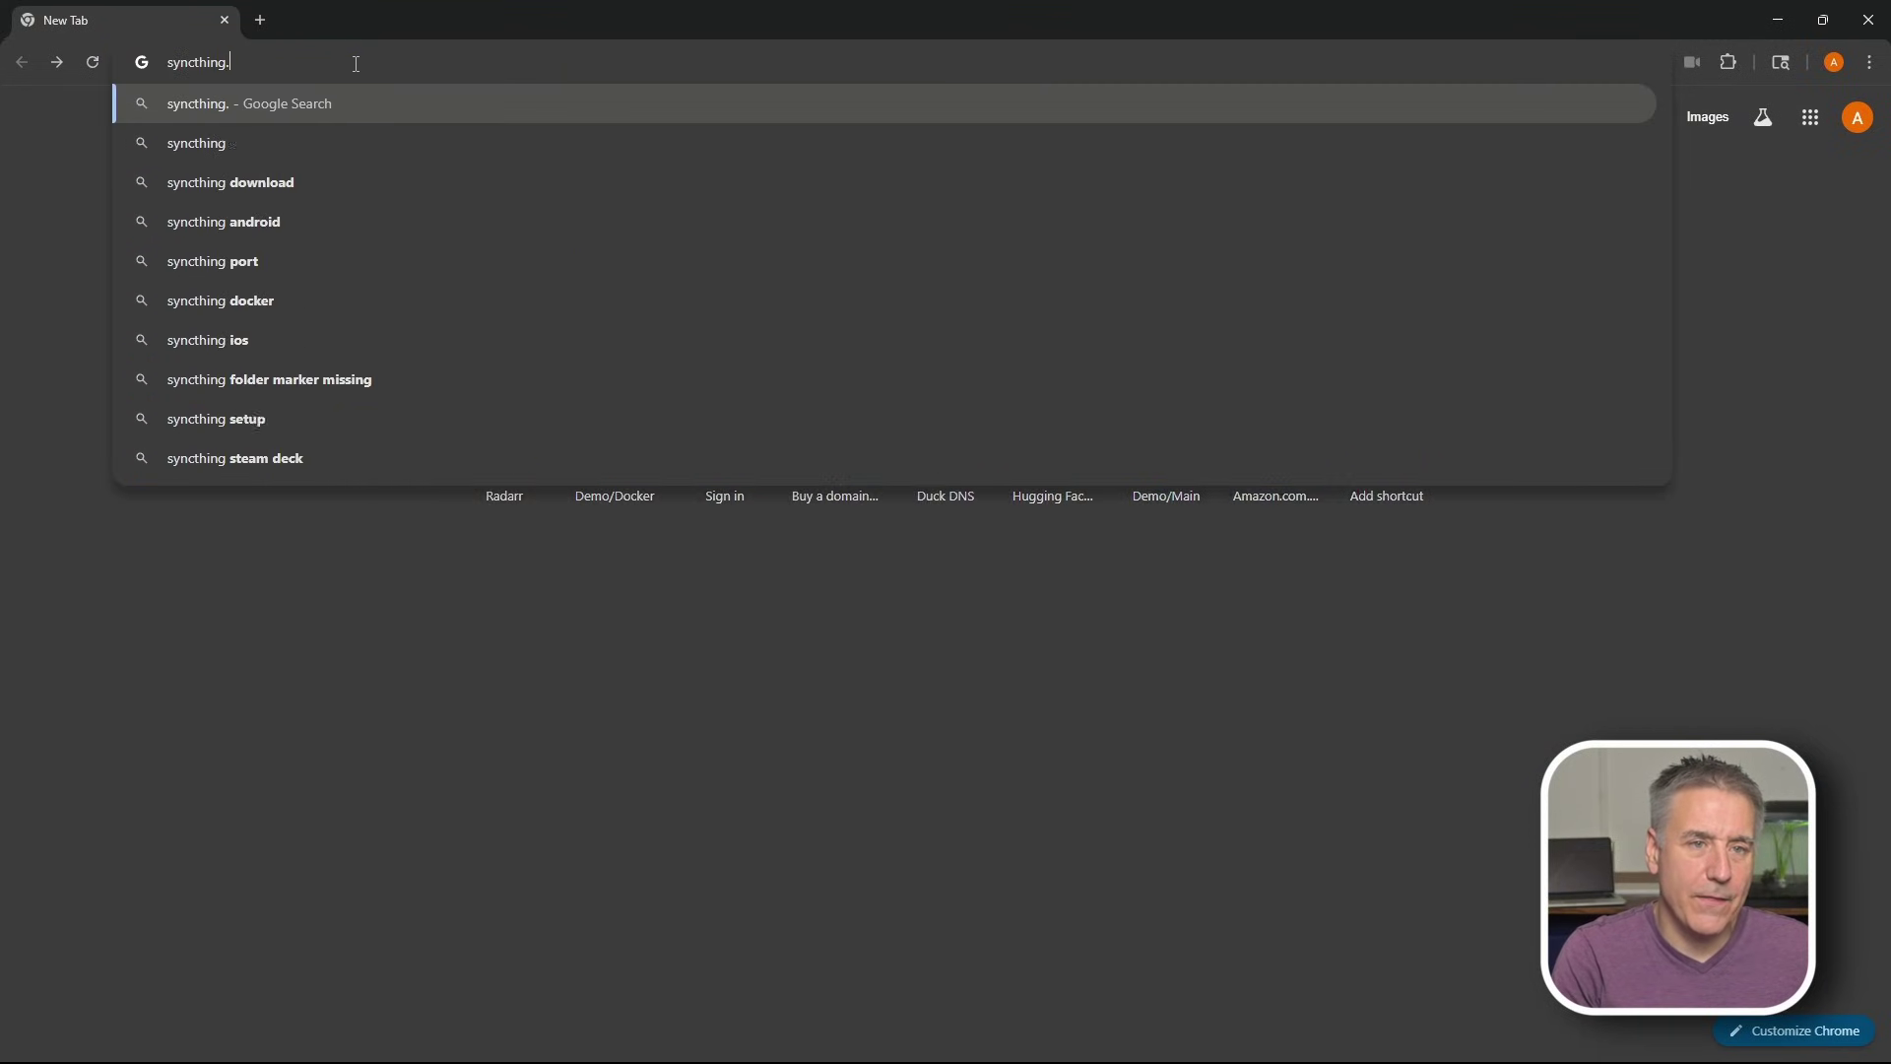
pyautogui.write('net/don')
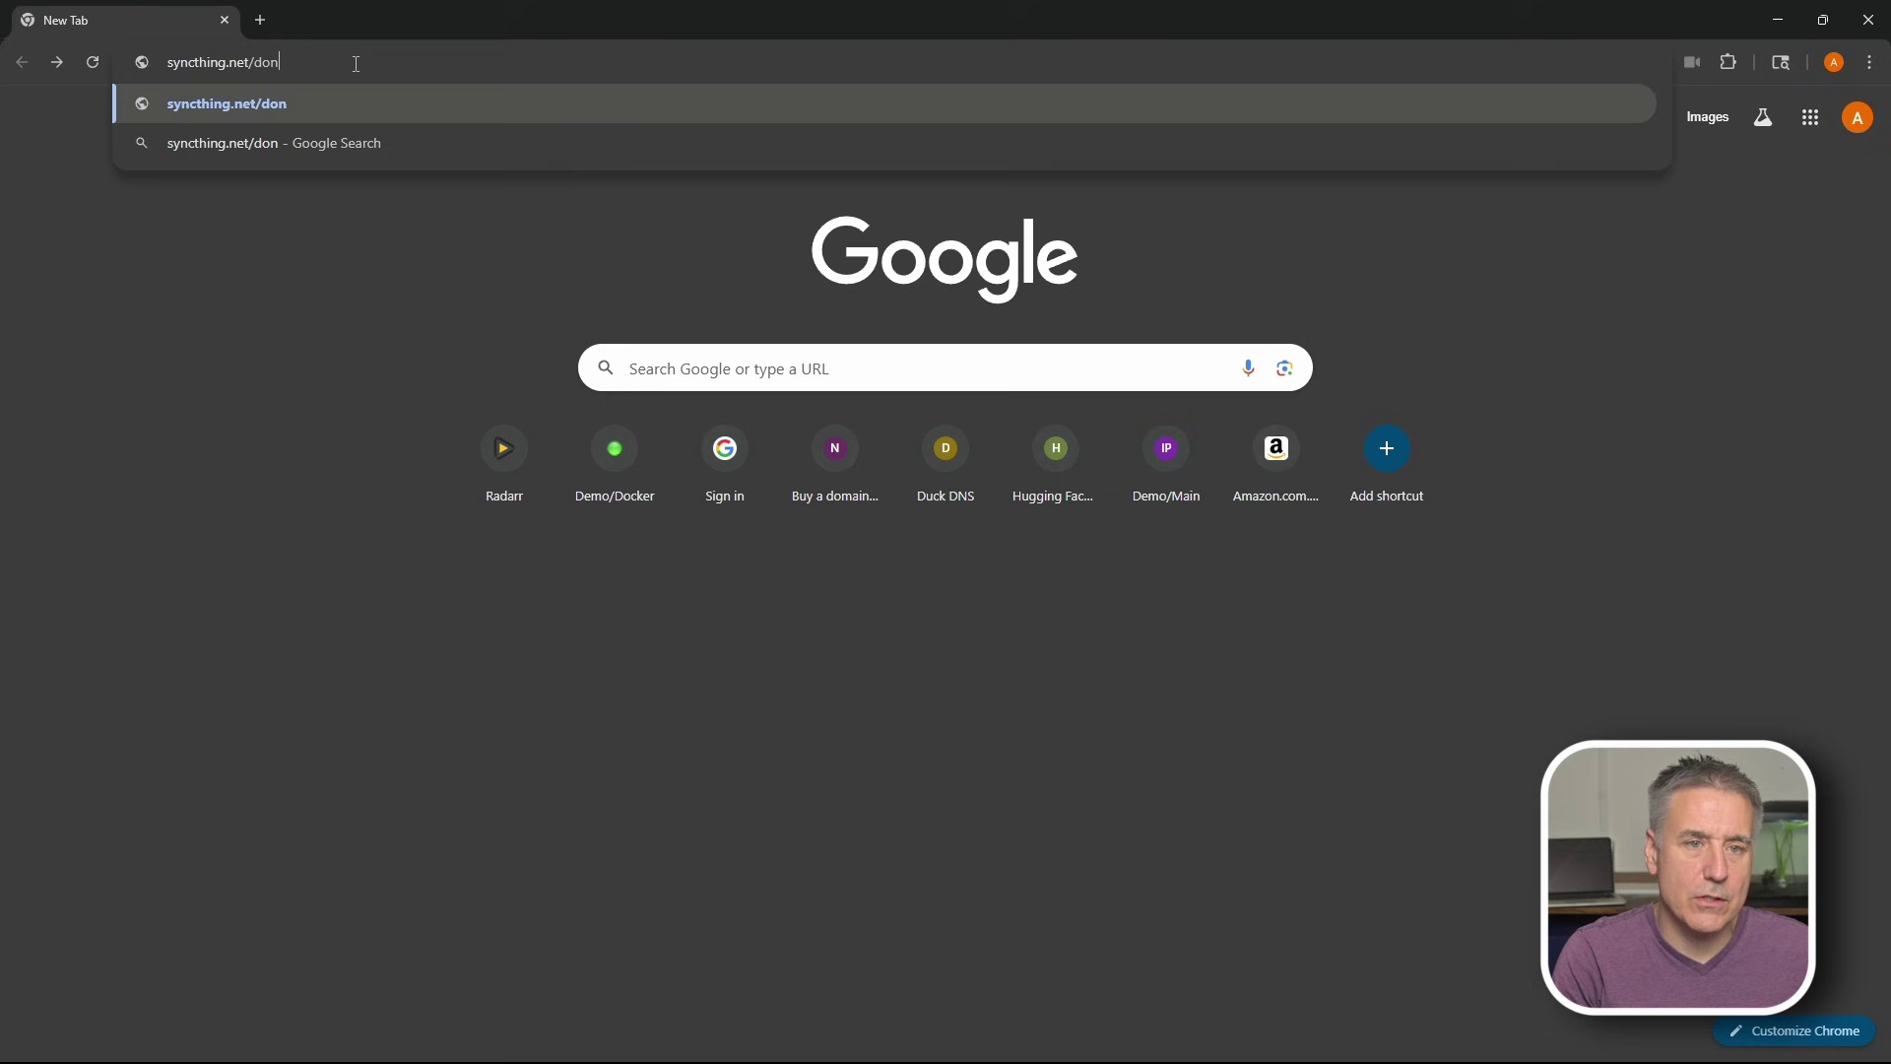
pyautogui.press('BackSpace')
pyautogui.write('wnload')
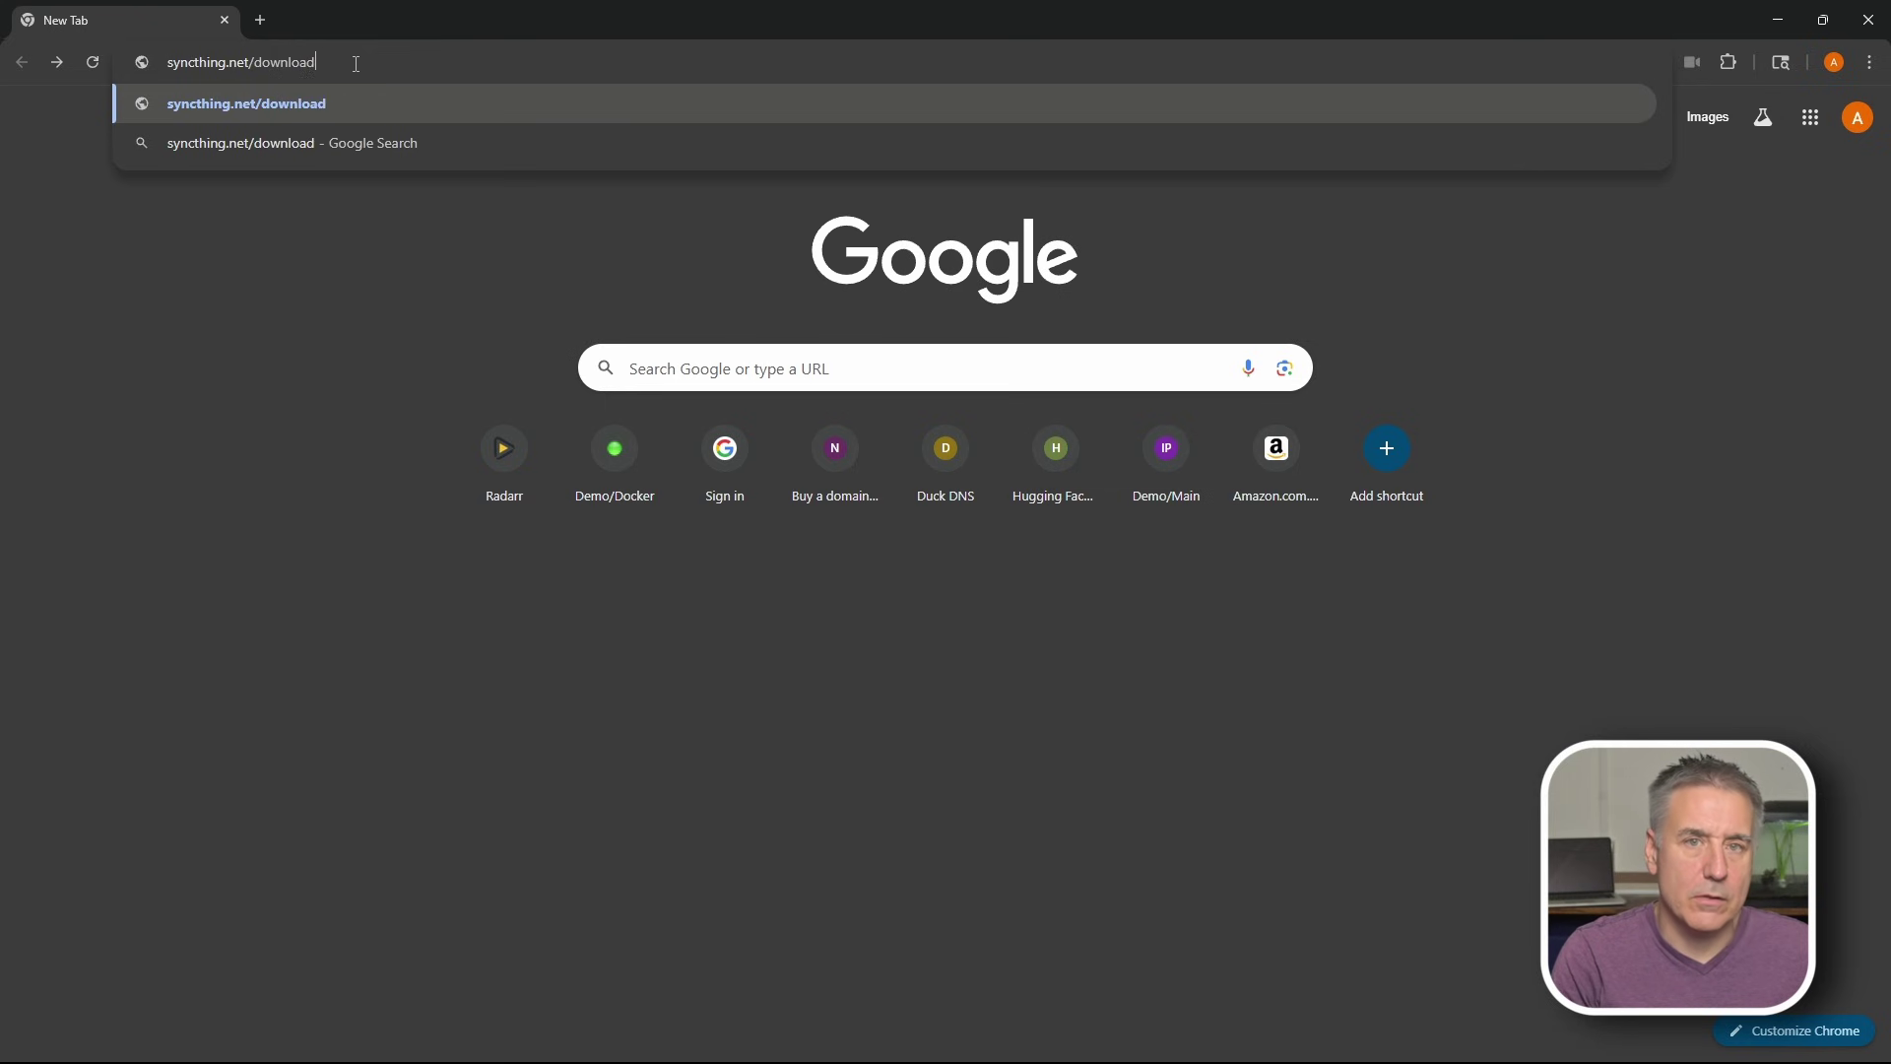
pyautogui.press('Return')
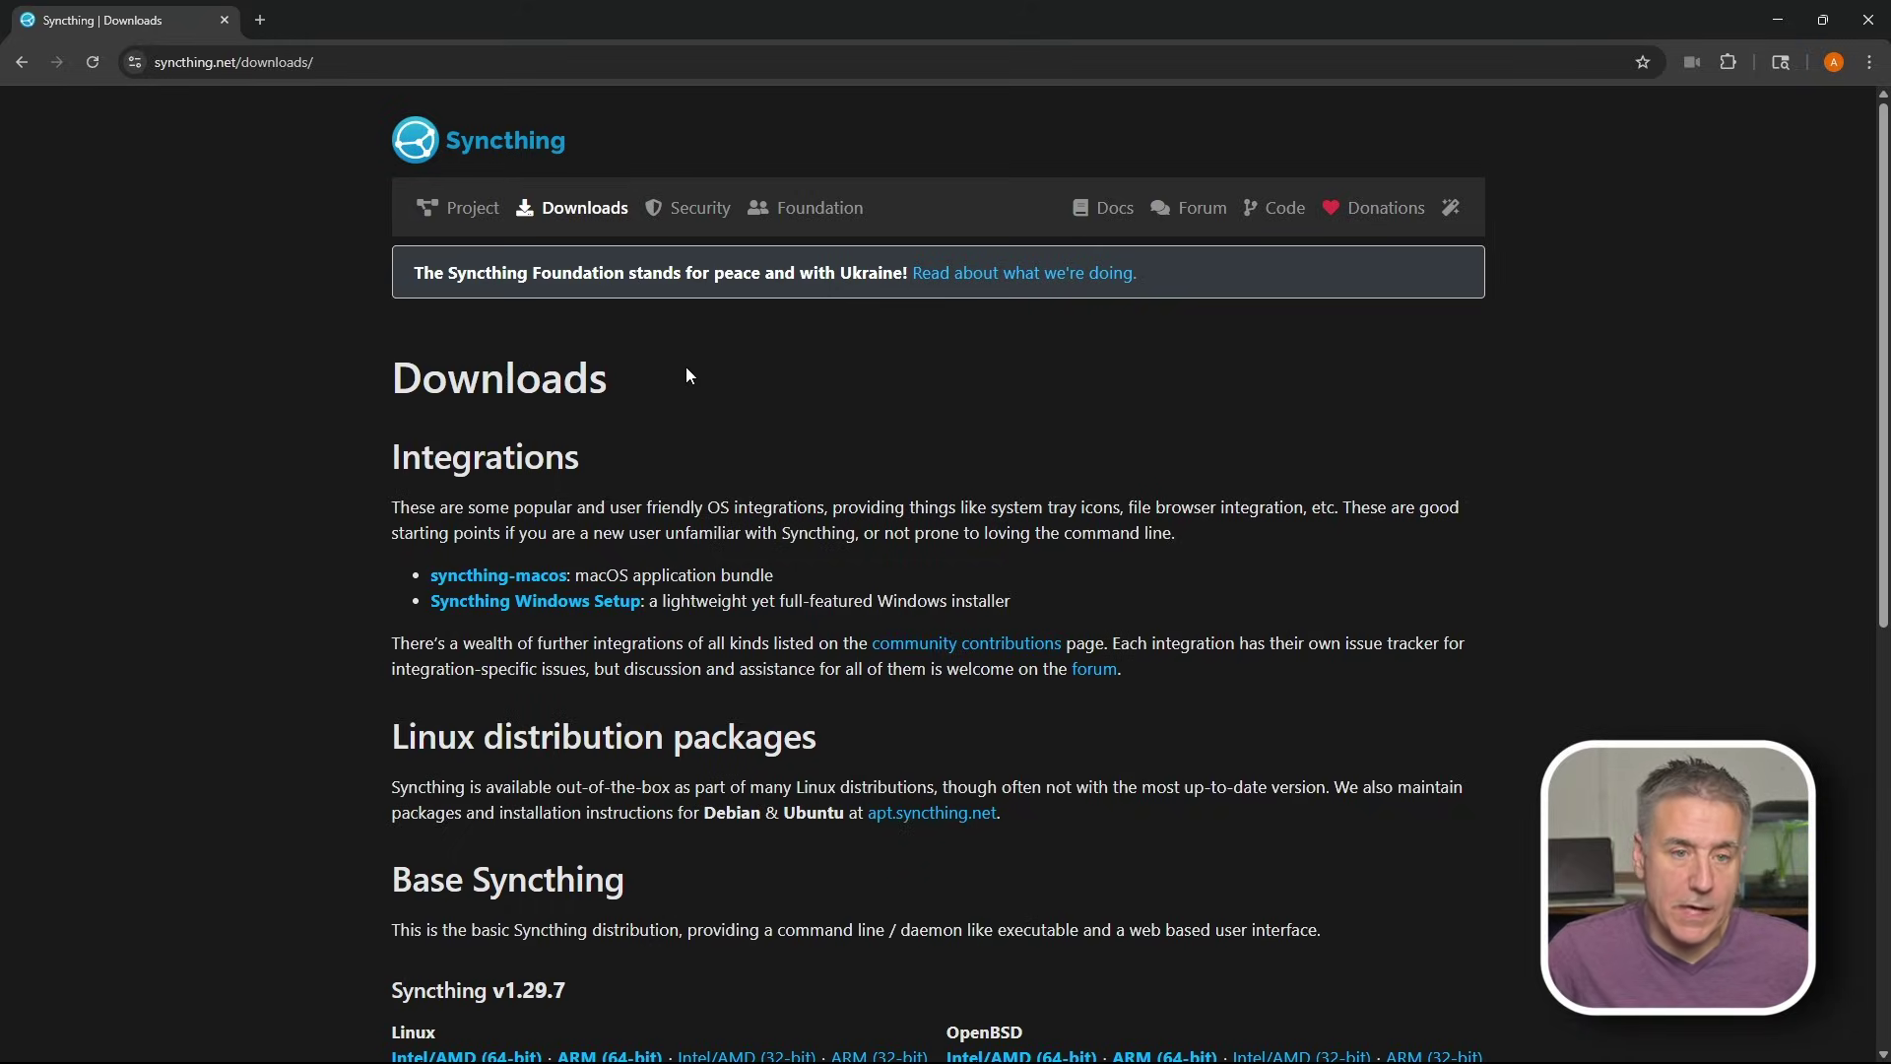
pyautogui.scroll(-6, 675, 561)
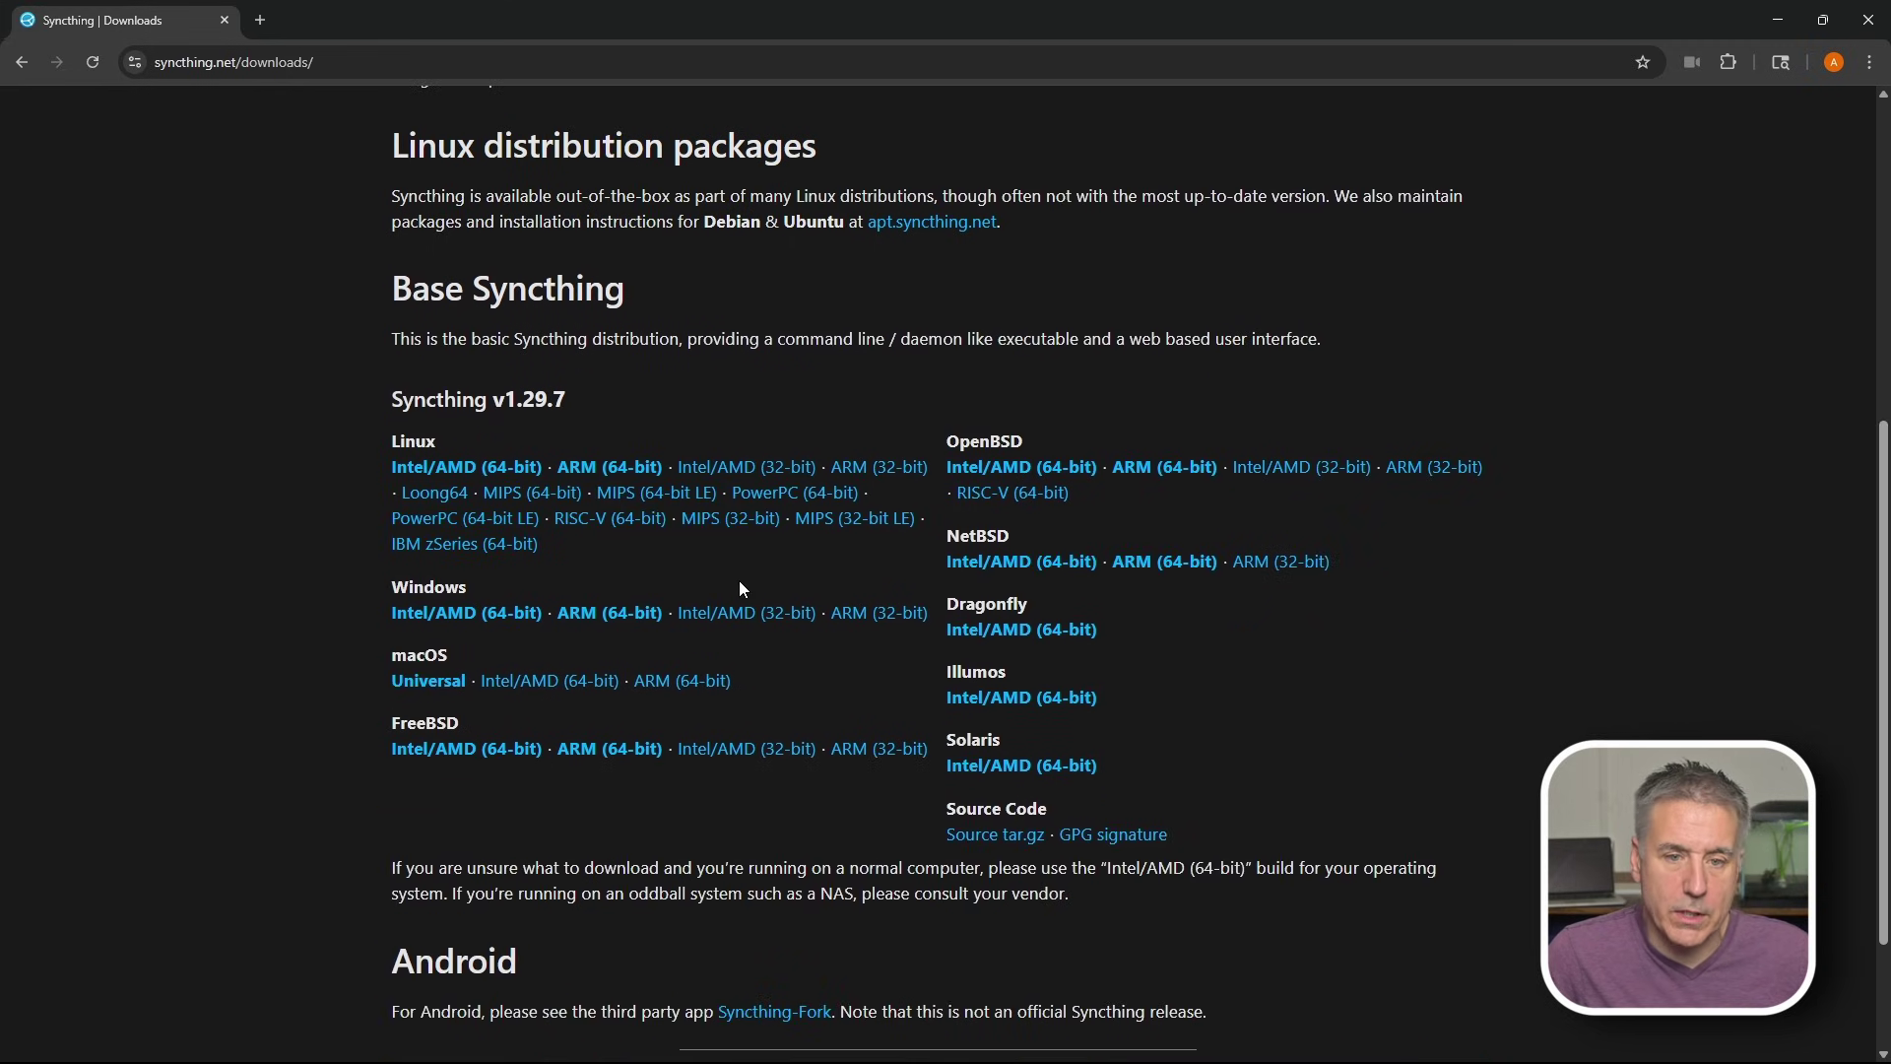
pyautogui.click(497, 615)
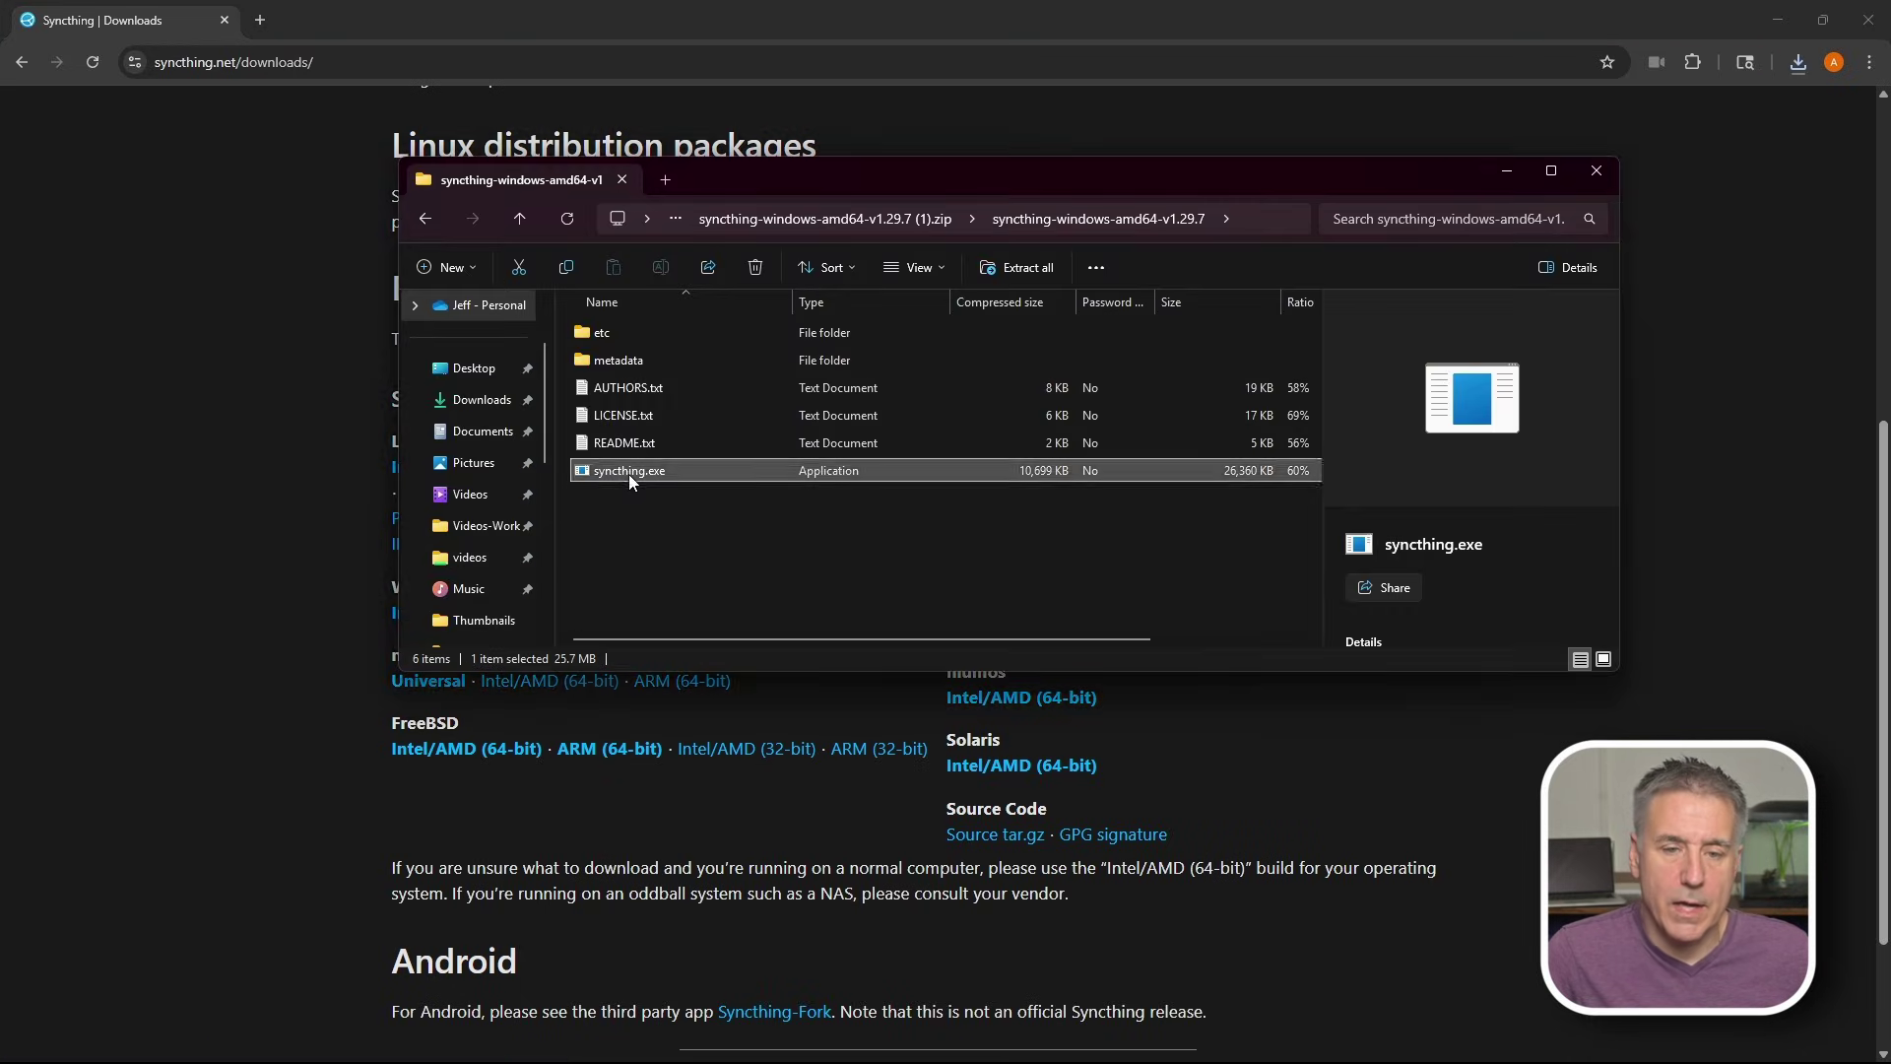
# Run syncthing.exe from the zip, then close its log window and browser, and cancel the rerun
pyautogui.doubleClick(629, 475)
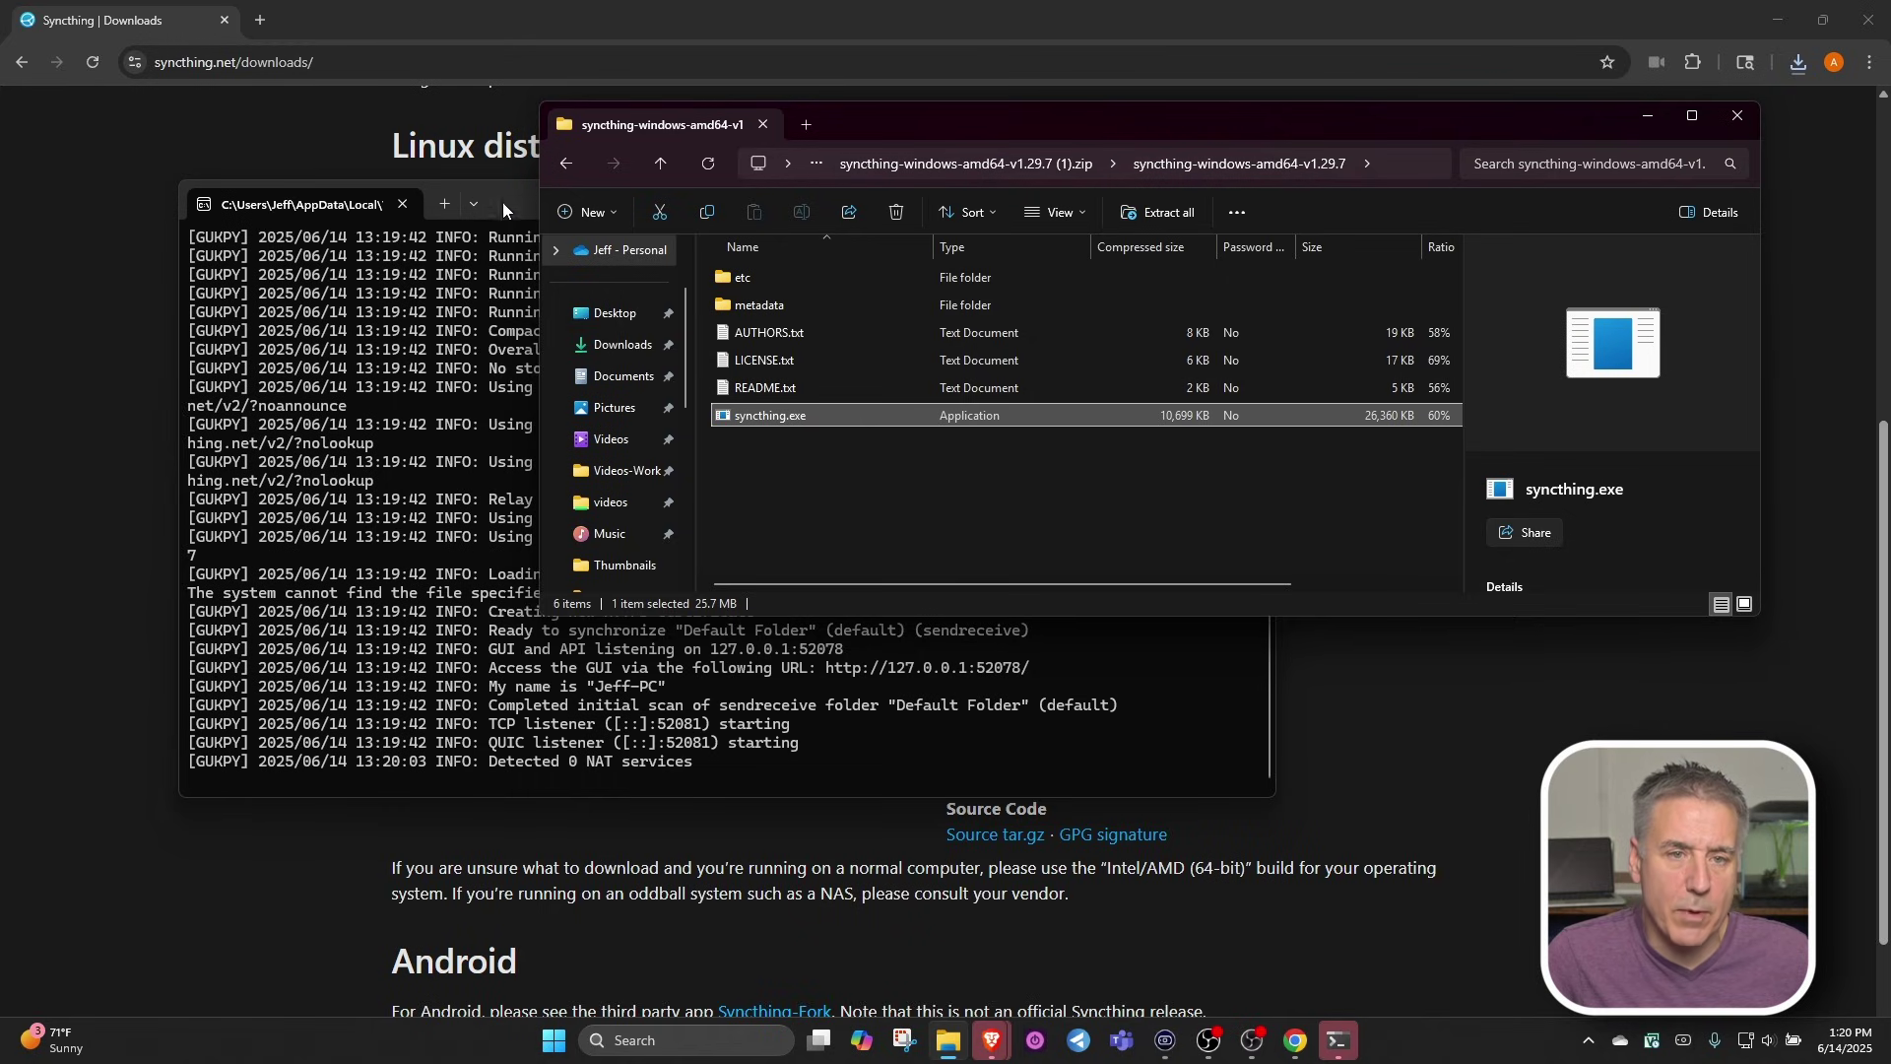
pyautogui.click(503, 203)
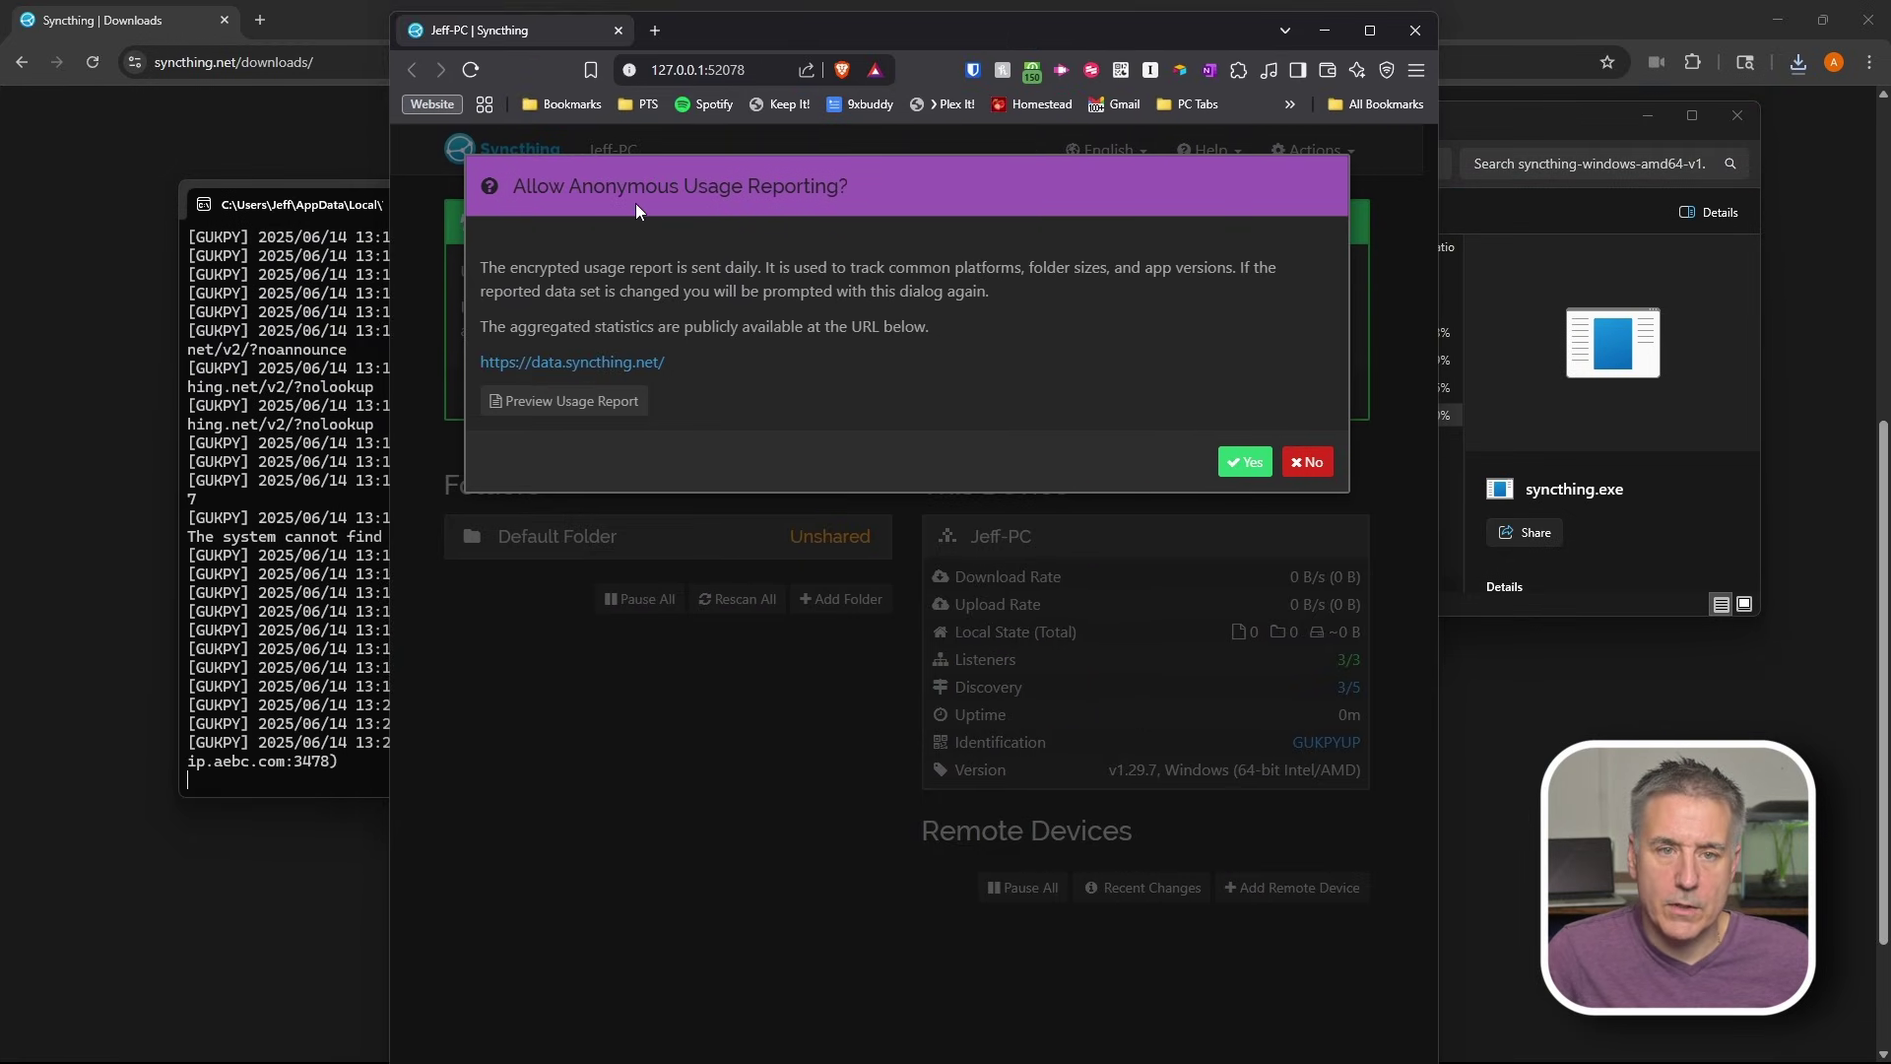
pyautogui.moveTo(918, 19); pyautogui.dragTo(1022, 16)
pyautogui.click(865, 215)
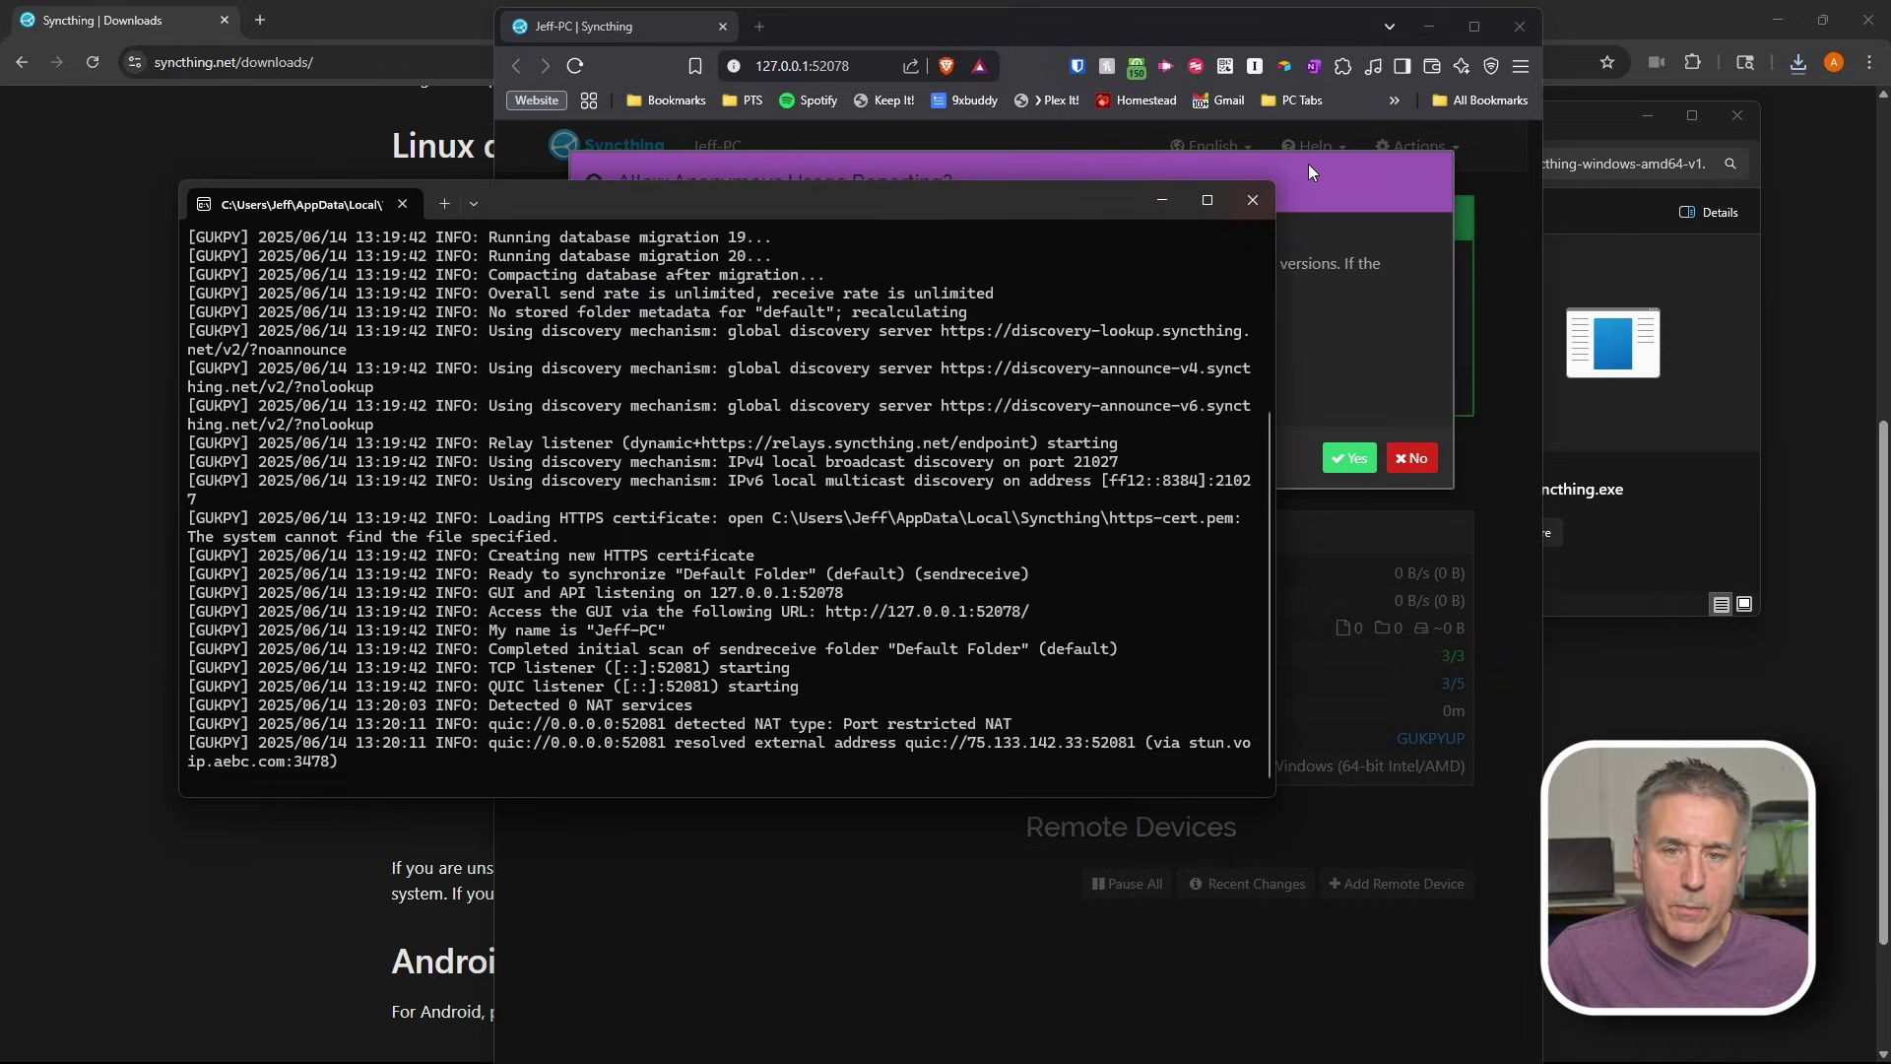
pyautogui.click(1252, 200)
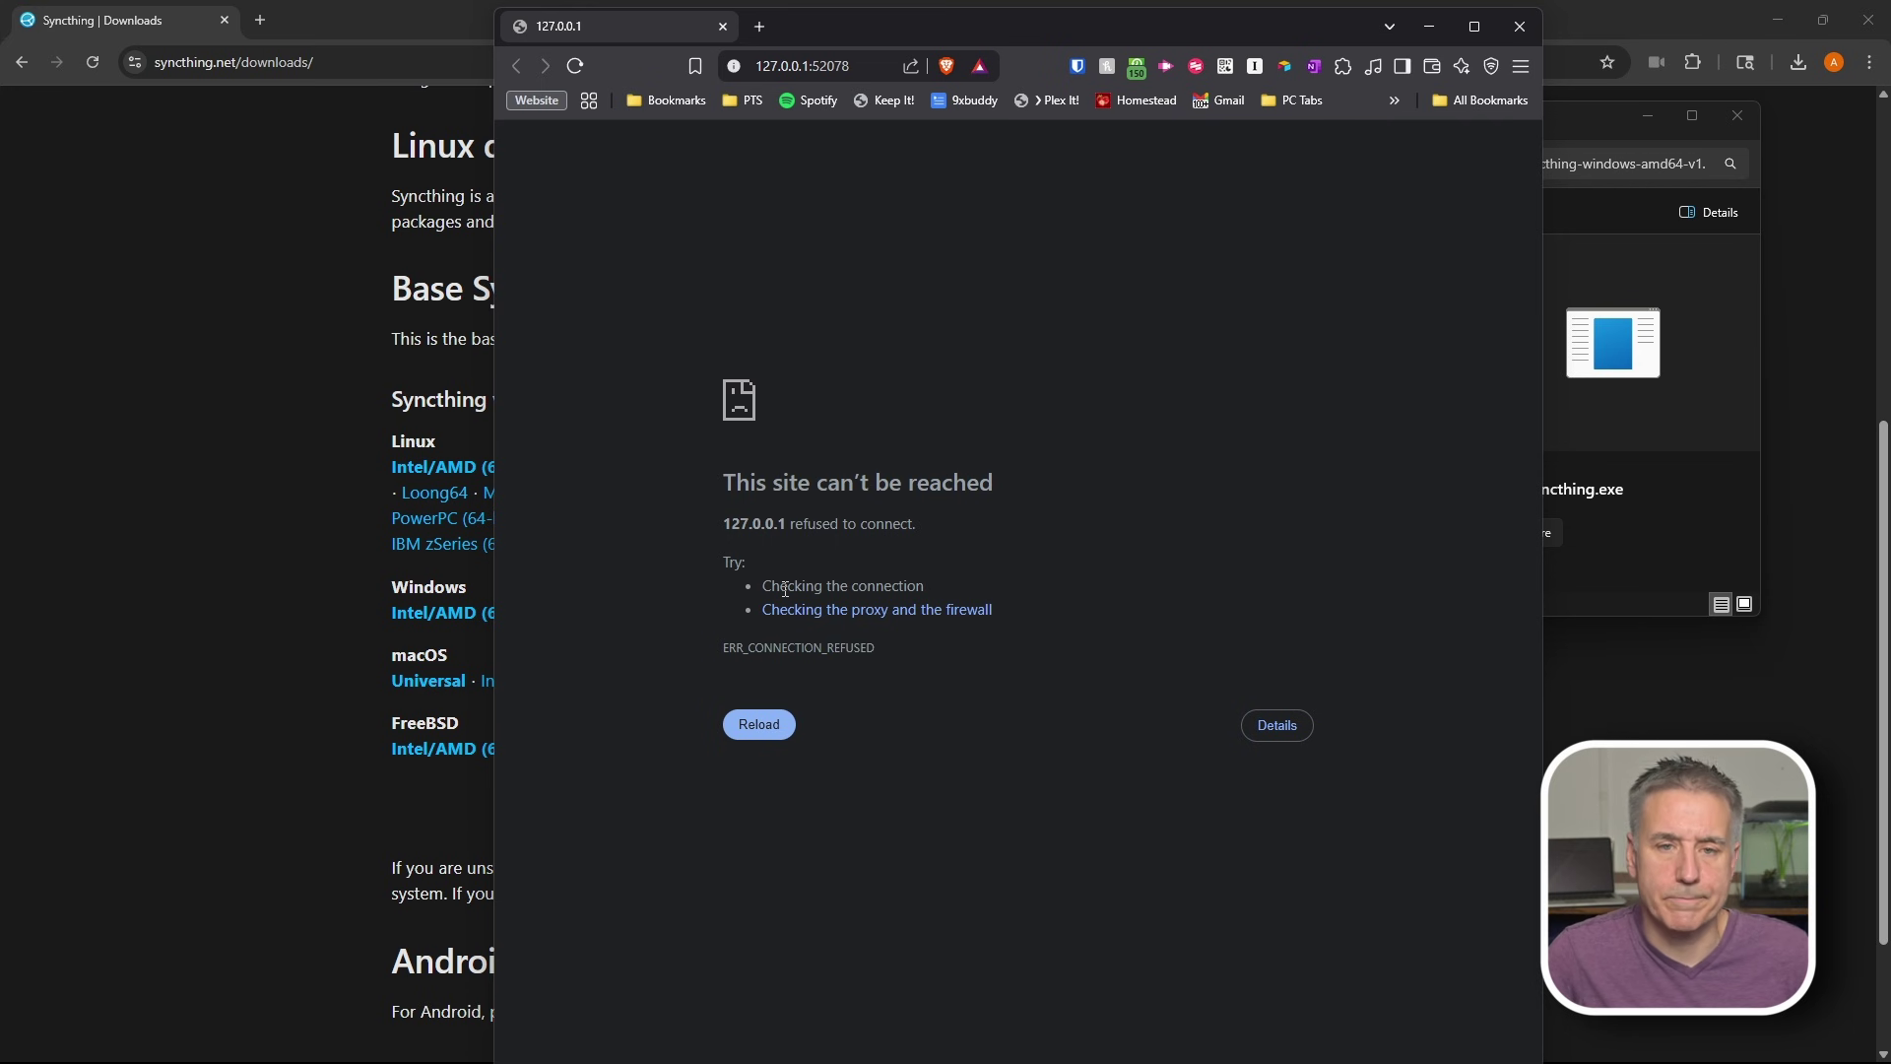
pyautogui.click(1522, 27)
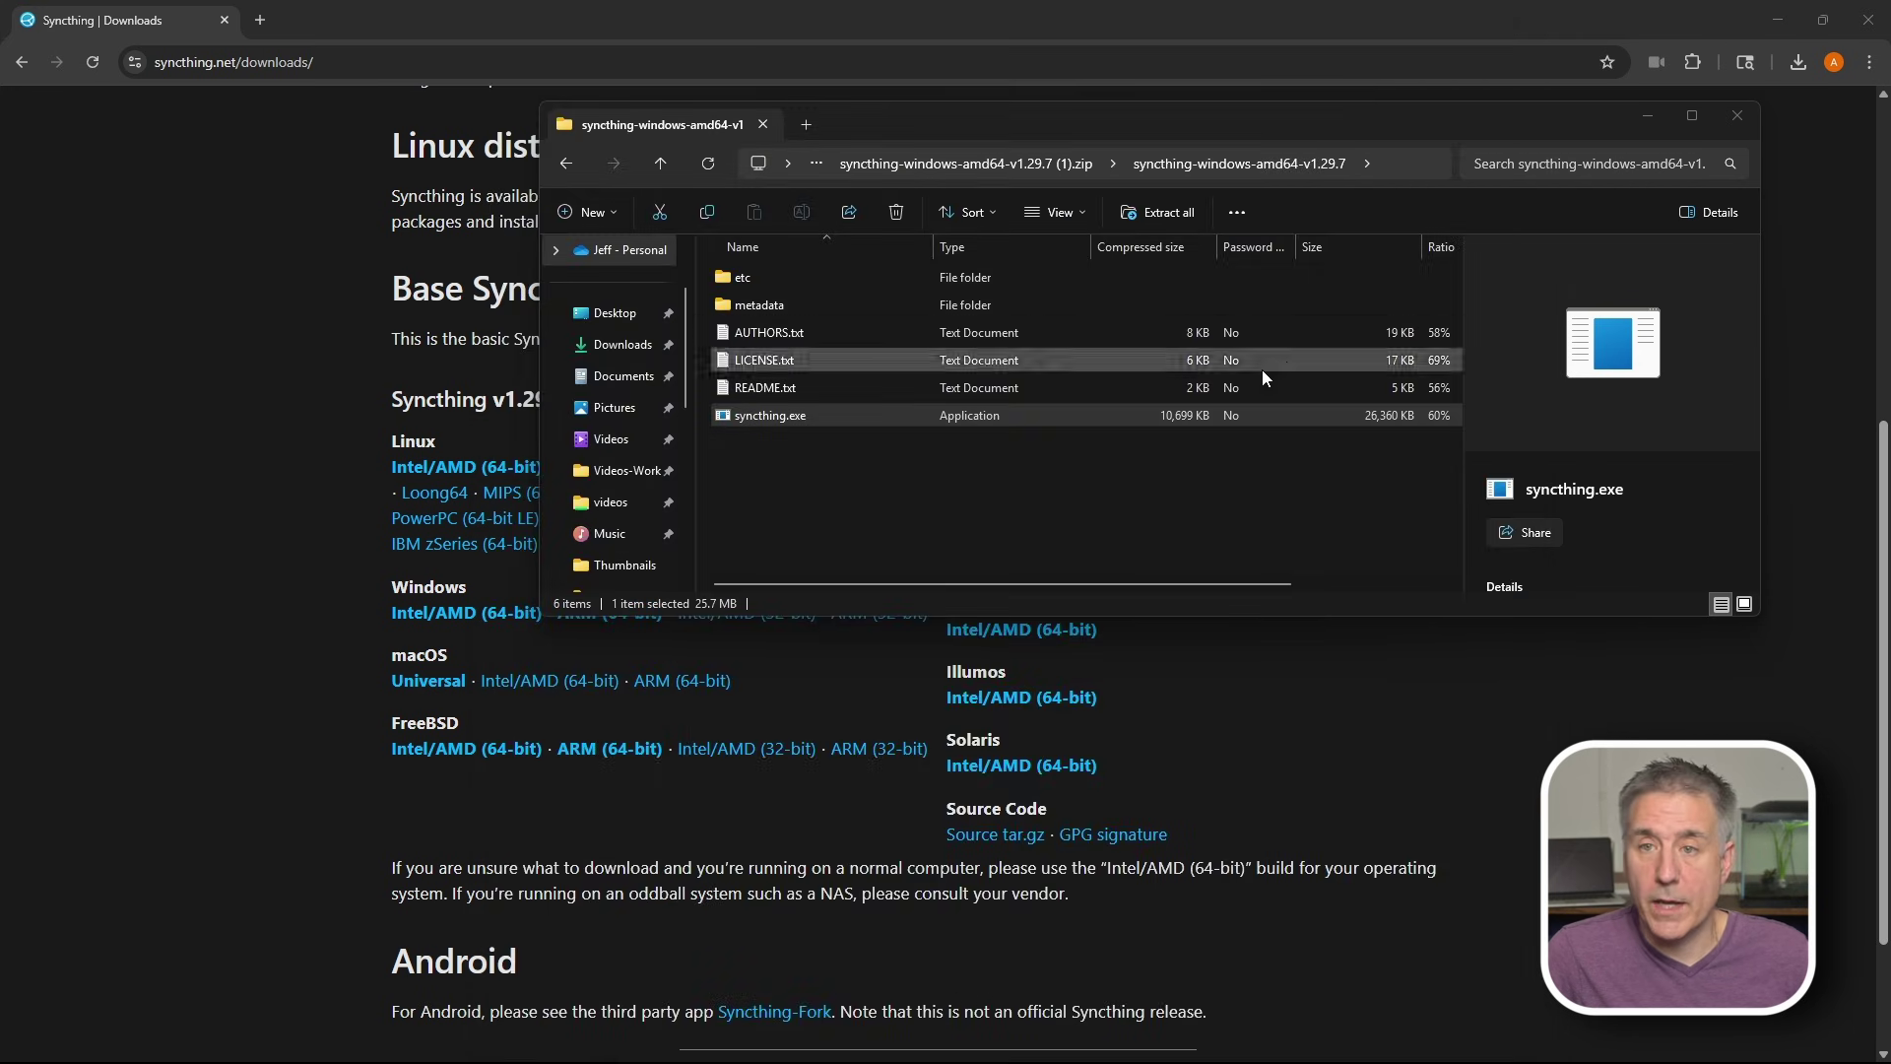
pyautogui.doubleClick(758, 417)
pyautogui.click(1048, 583)
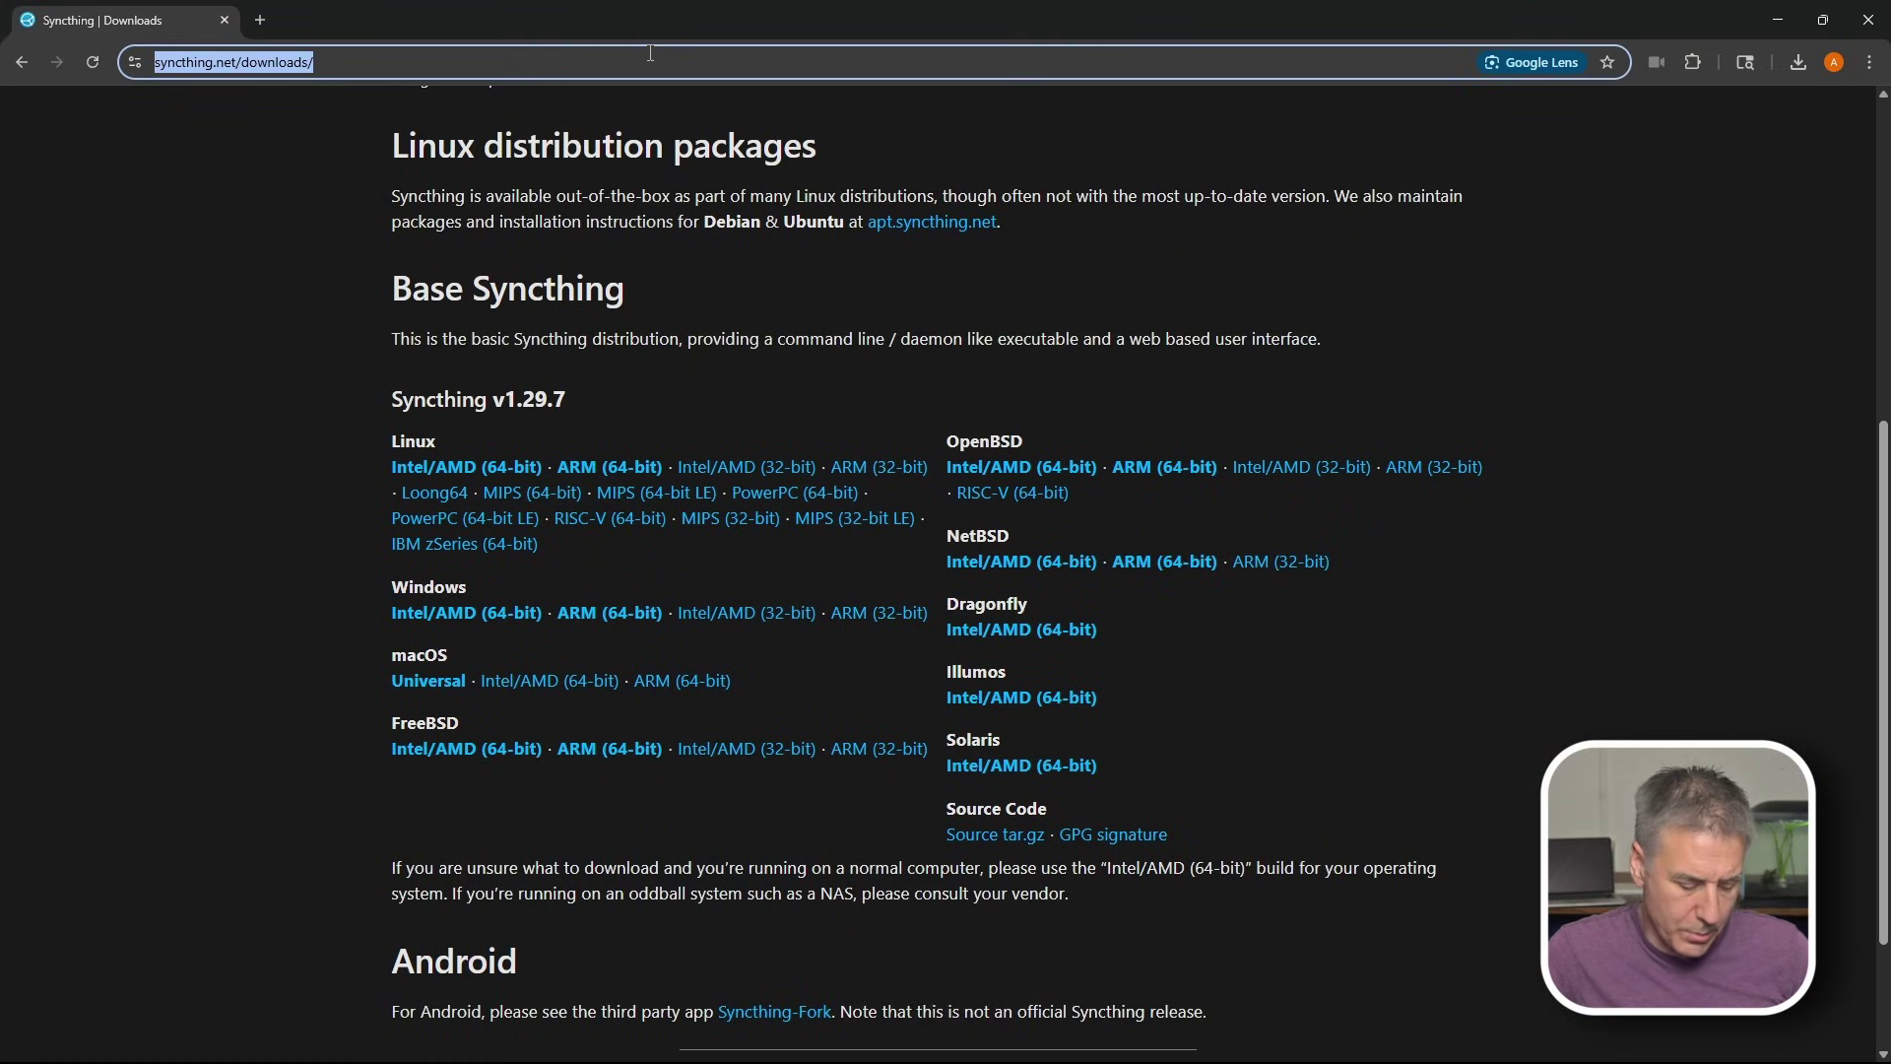
# Open the SyncthingWindowsSetup GitHub repo and download syncthing-windows-setup.exe from release v1.29.1
pyautogui.write('https://github.com/Bill-Stewart/SyncthingWindowsSetup')
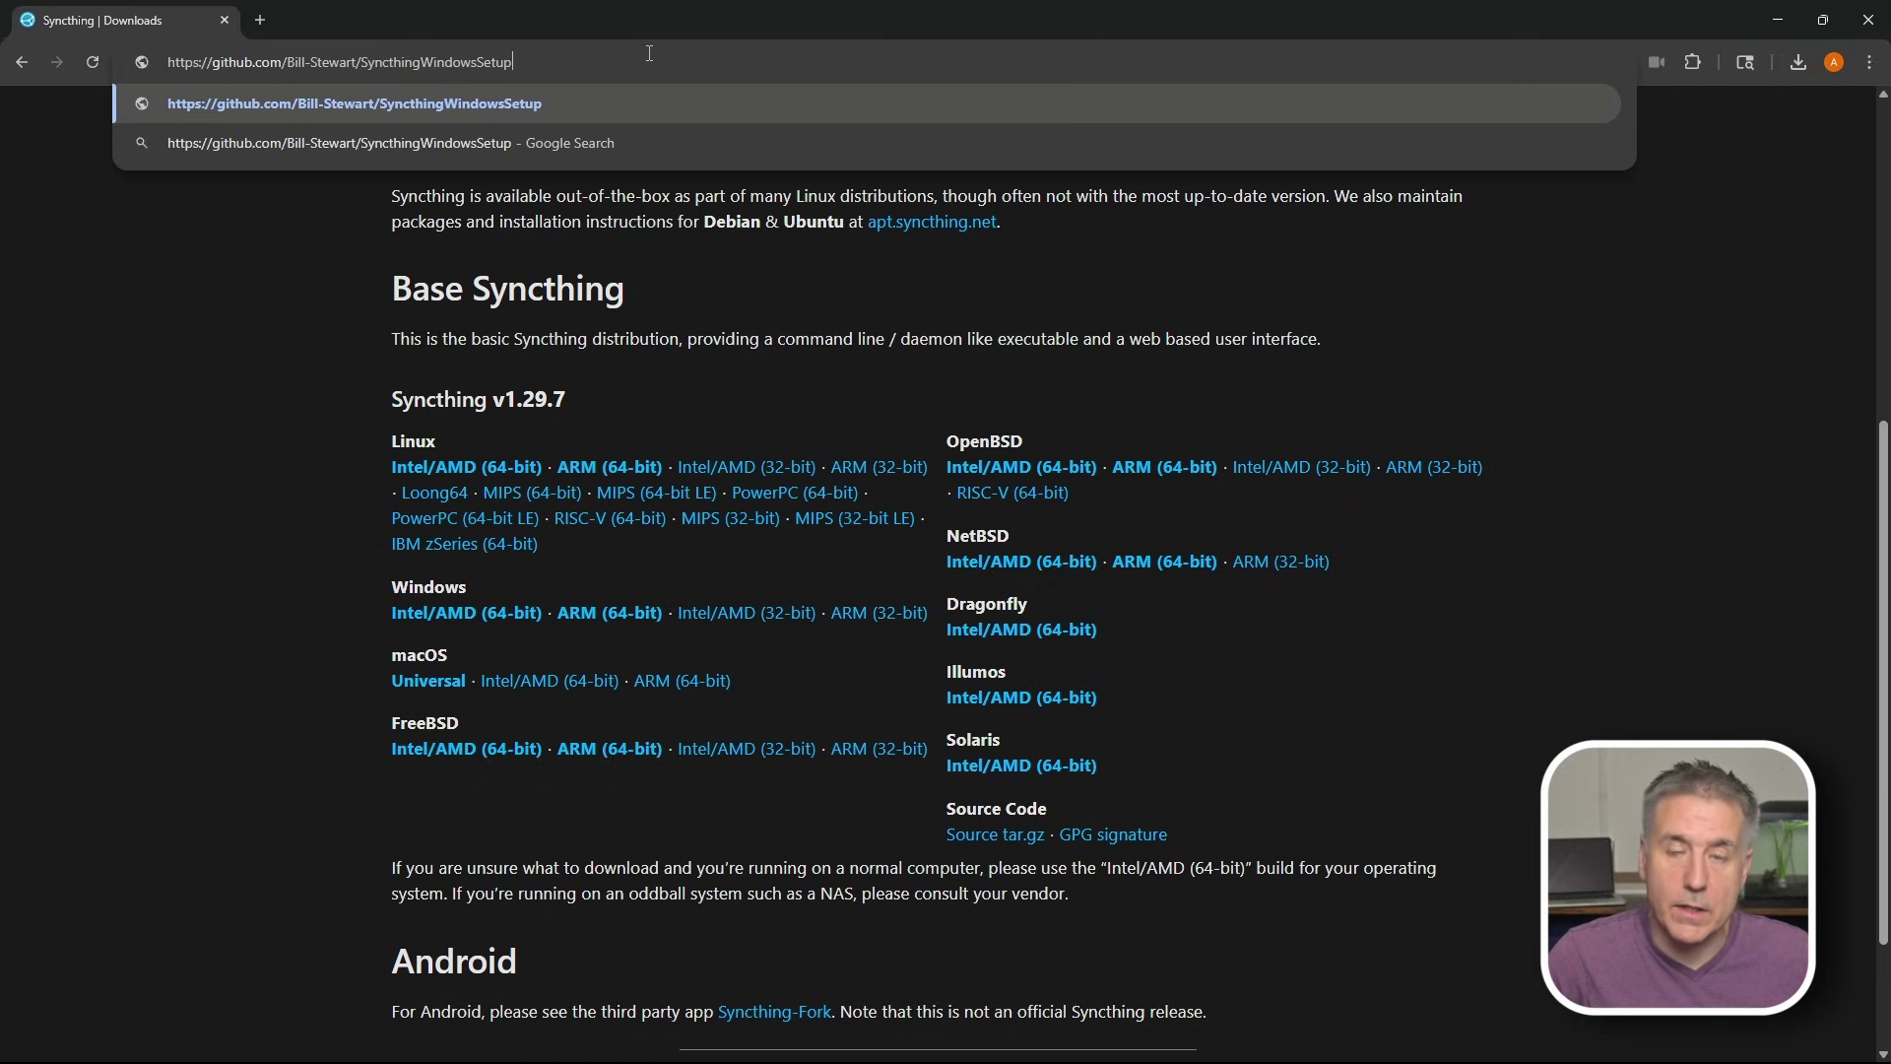
pyautogui.press('Return')
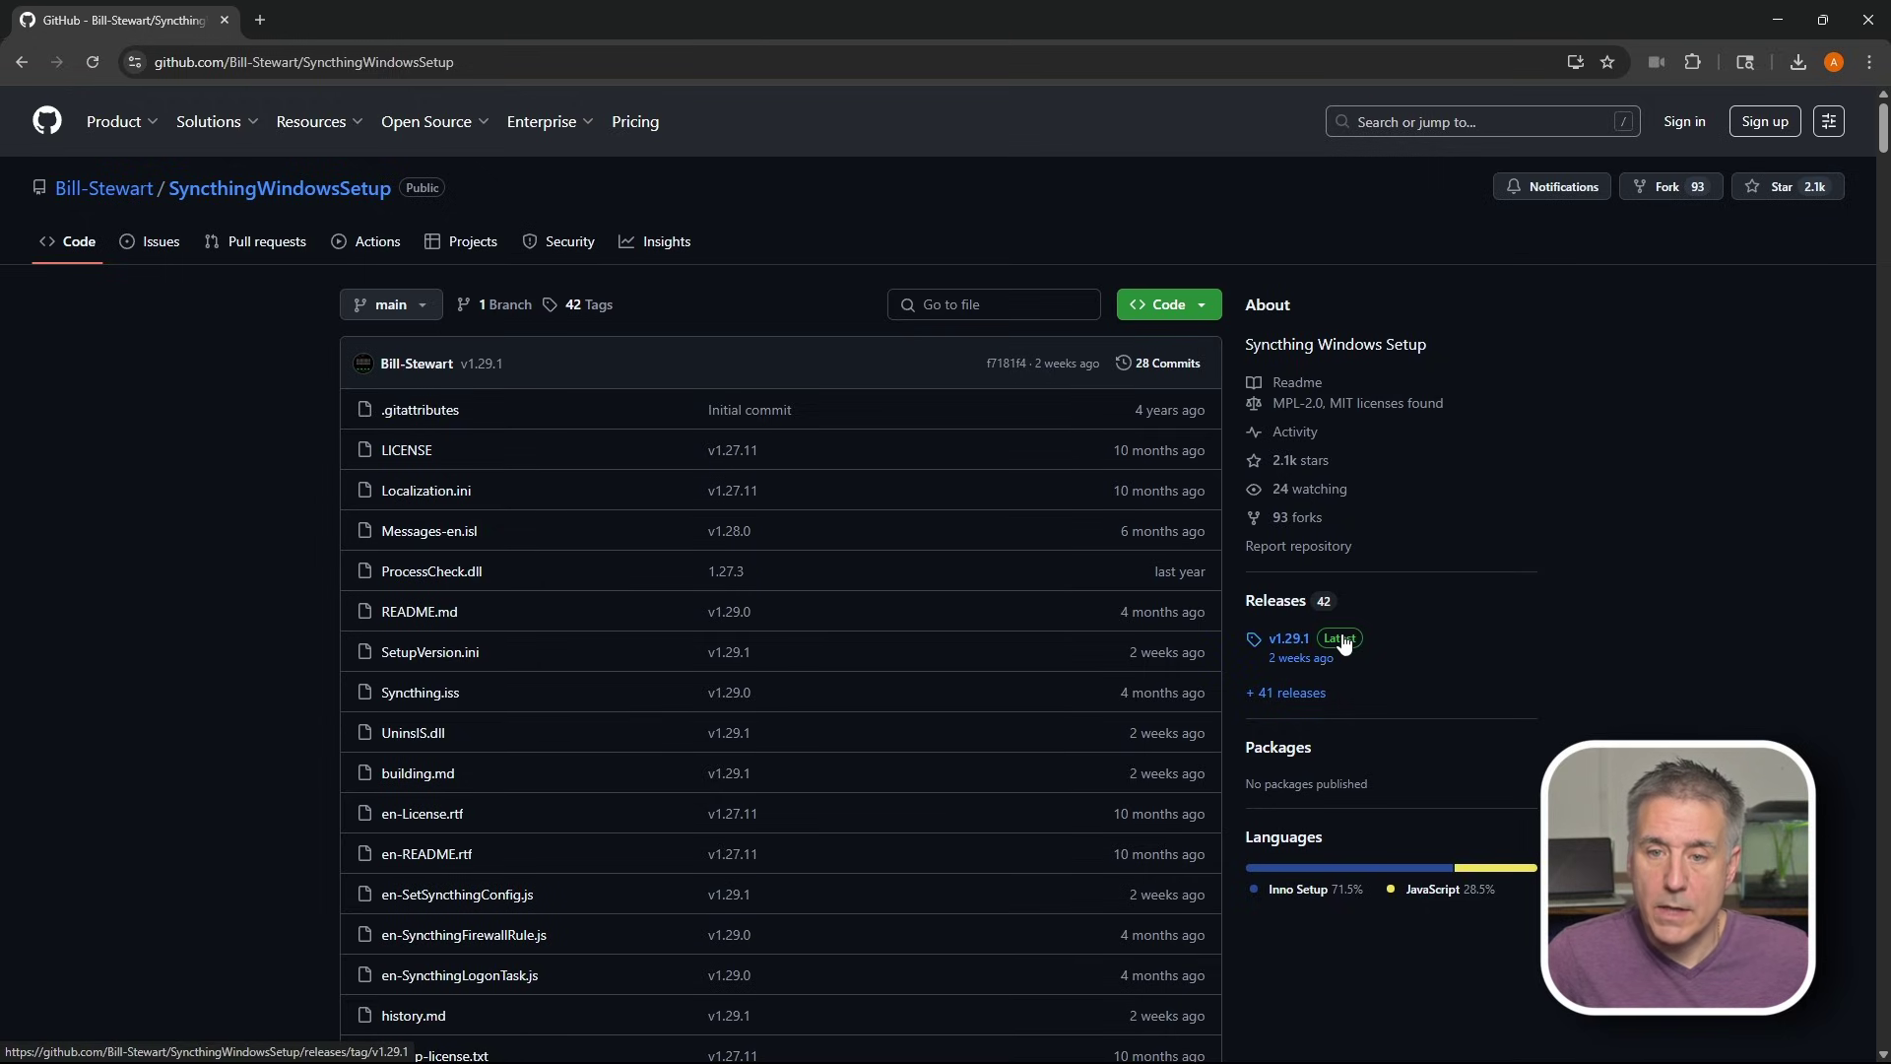
pyautogui.click(1289, 640)
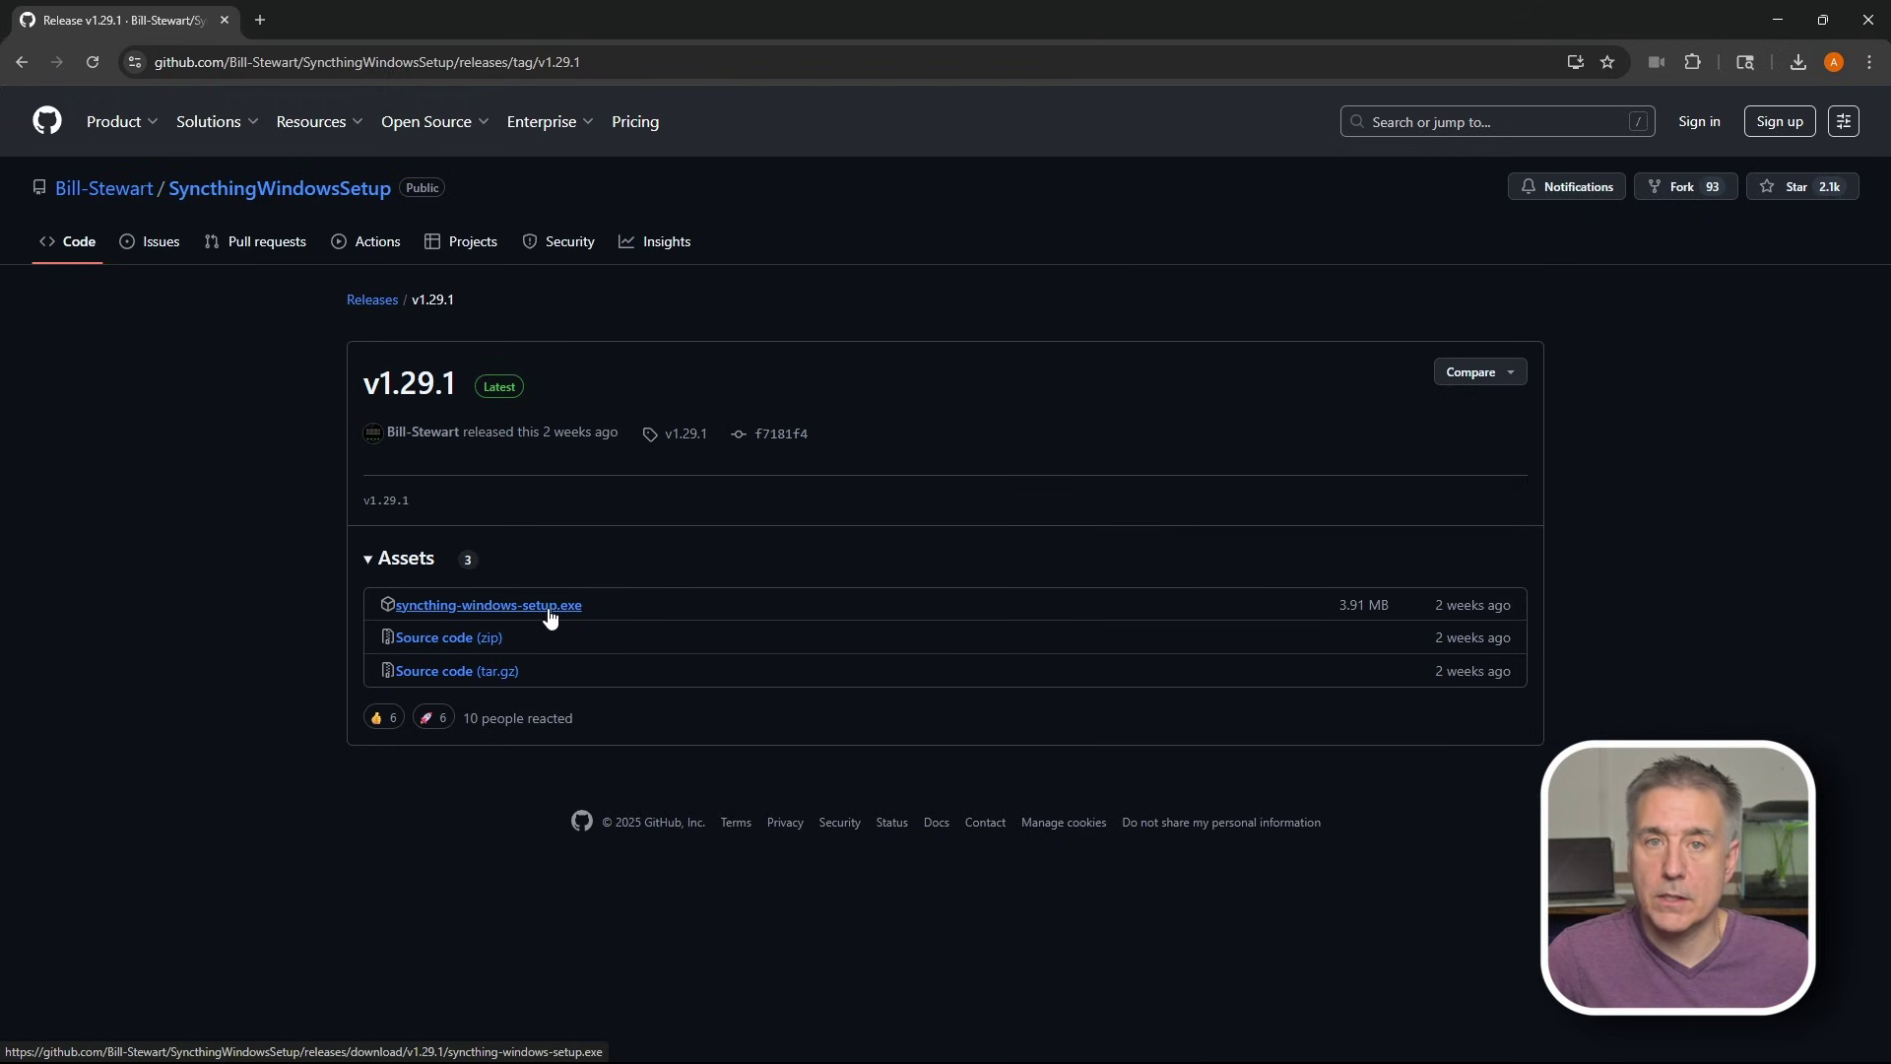
pyautogui.click(523, 608)
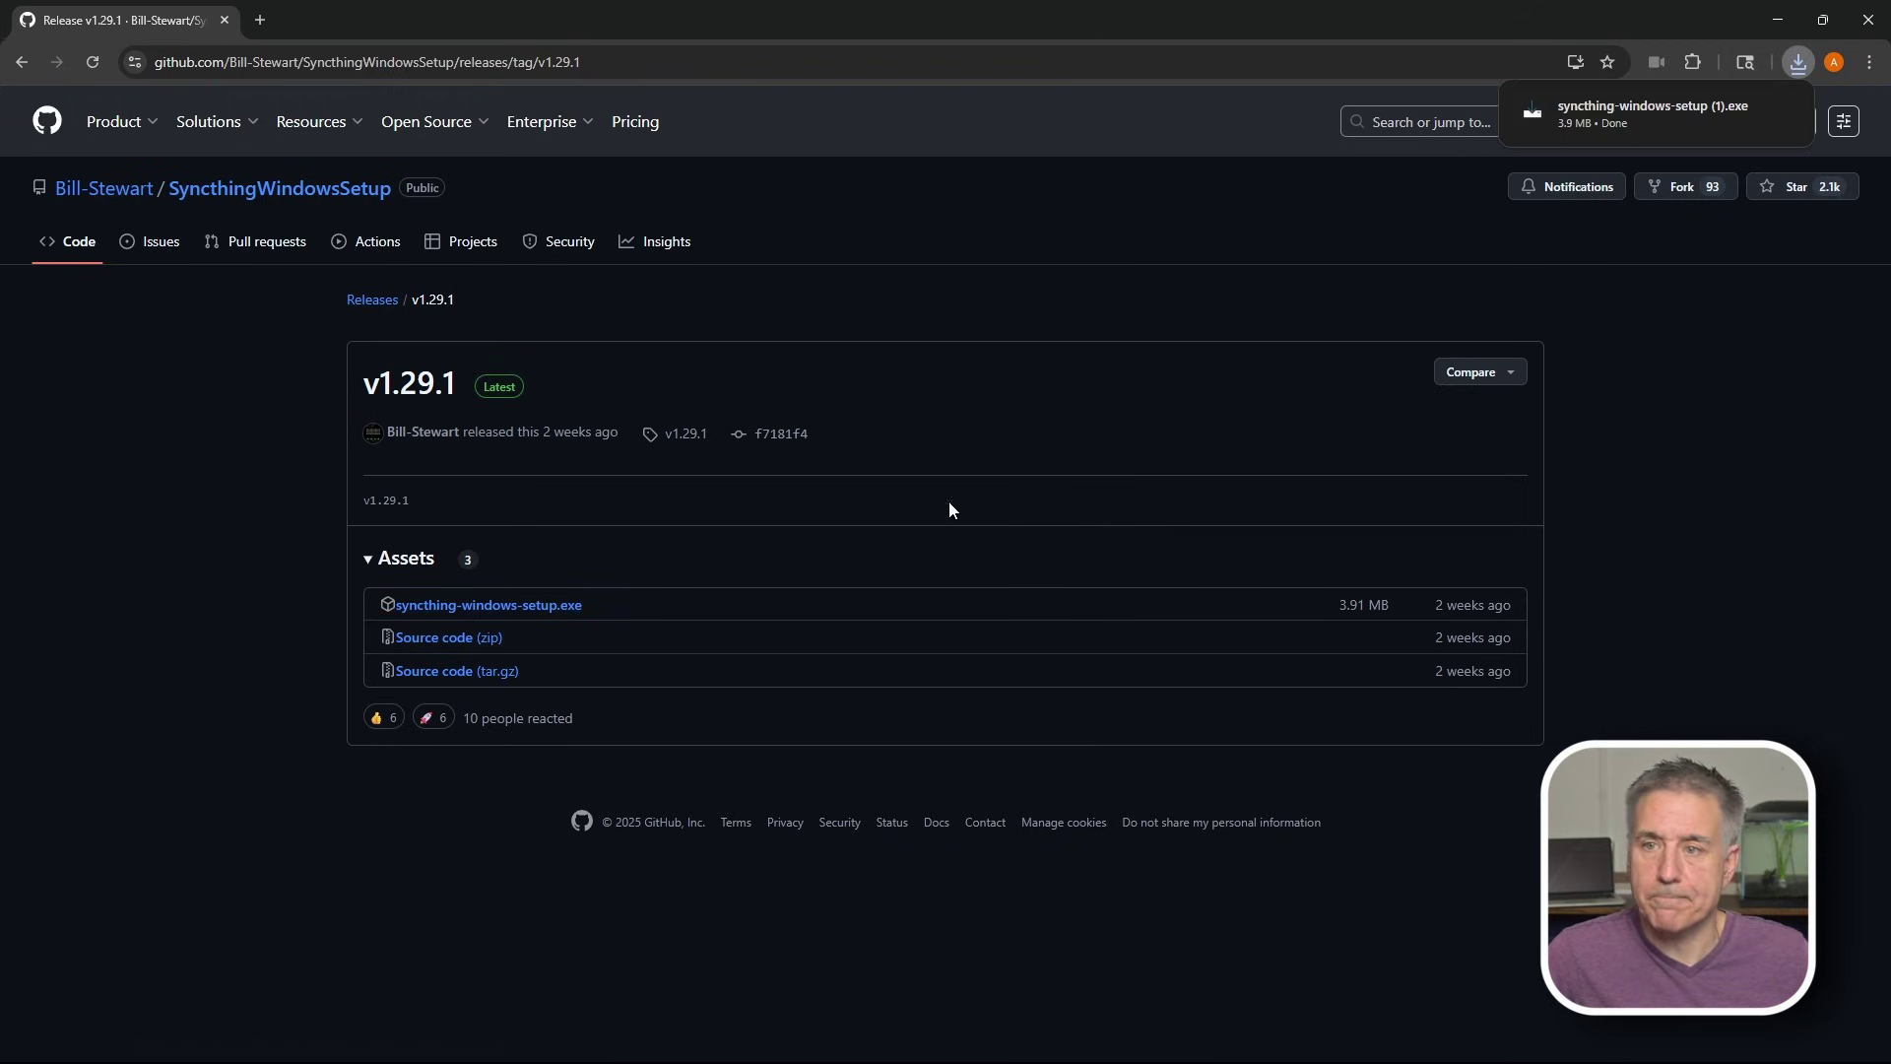
# Run syncthing-windows-setup (1).exe as administrator, bypassing SmartScreen, then dismiss the setup error
pyautogui.click(1745, 108)
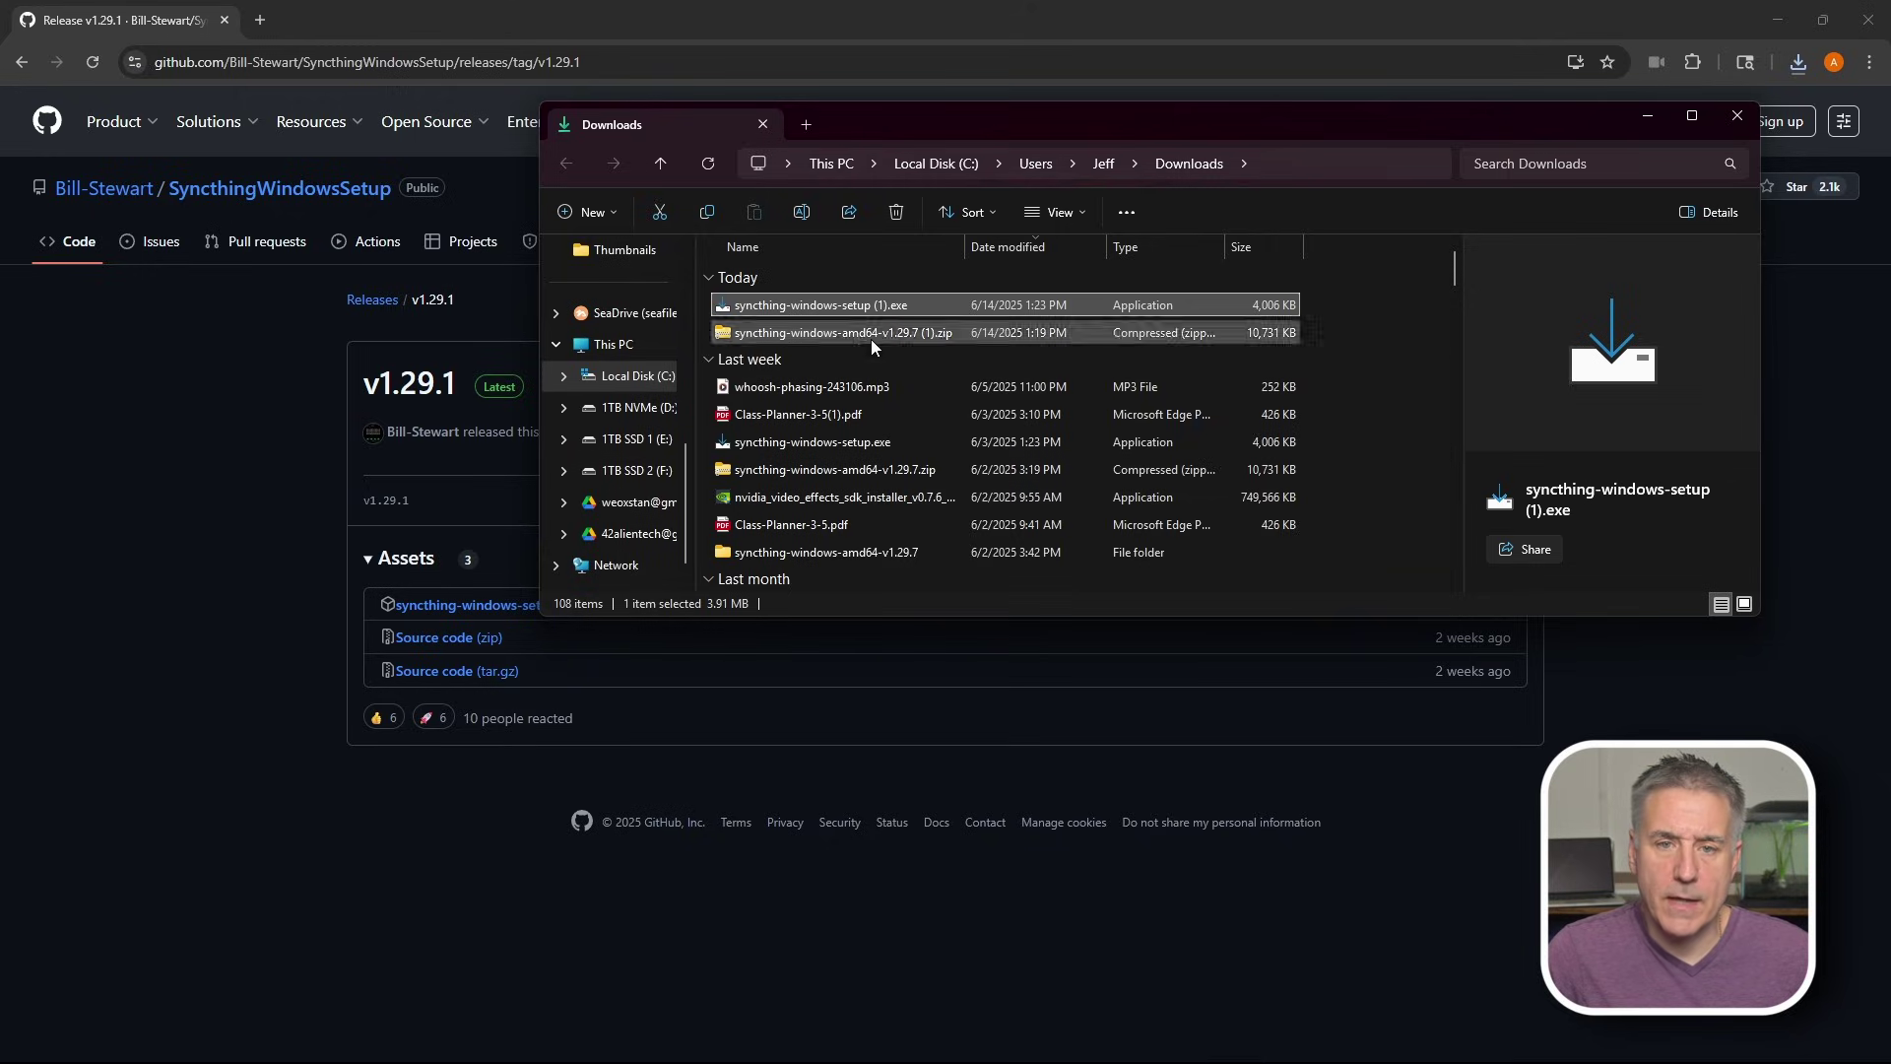
pyautogui.rightClick(829, 307)
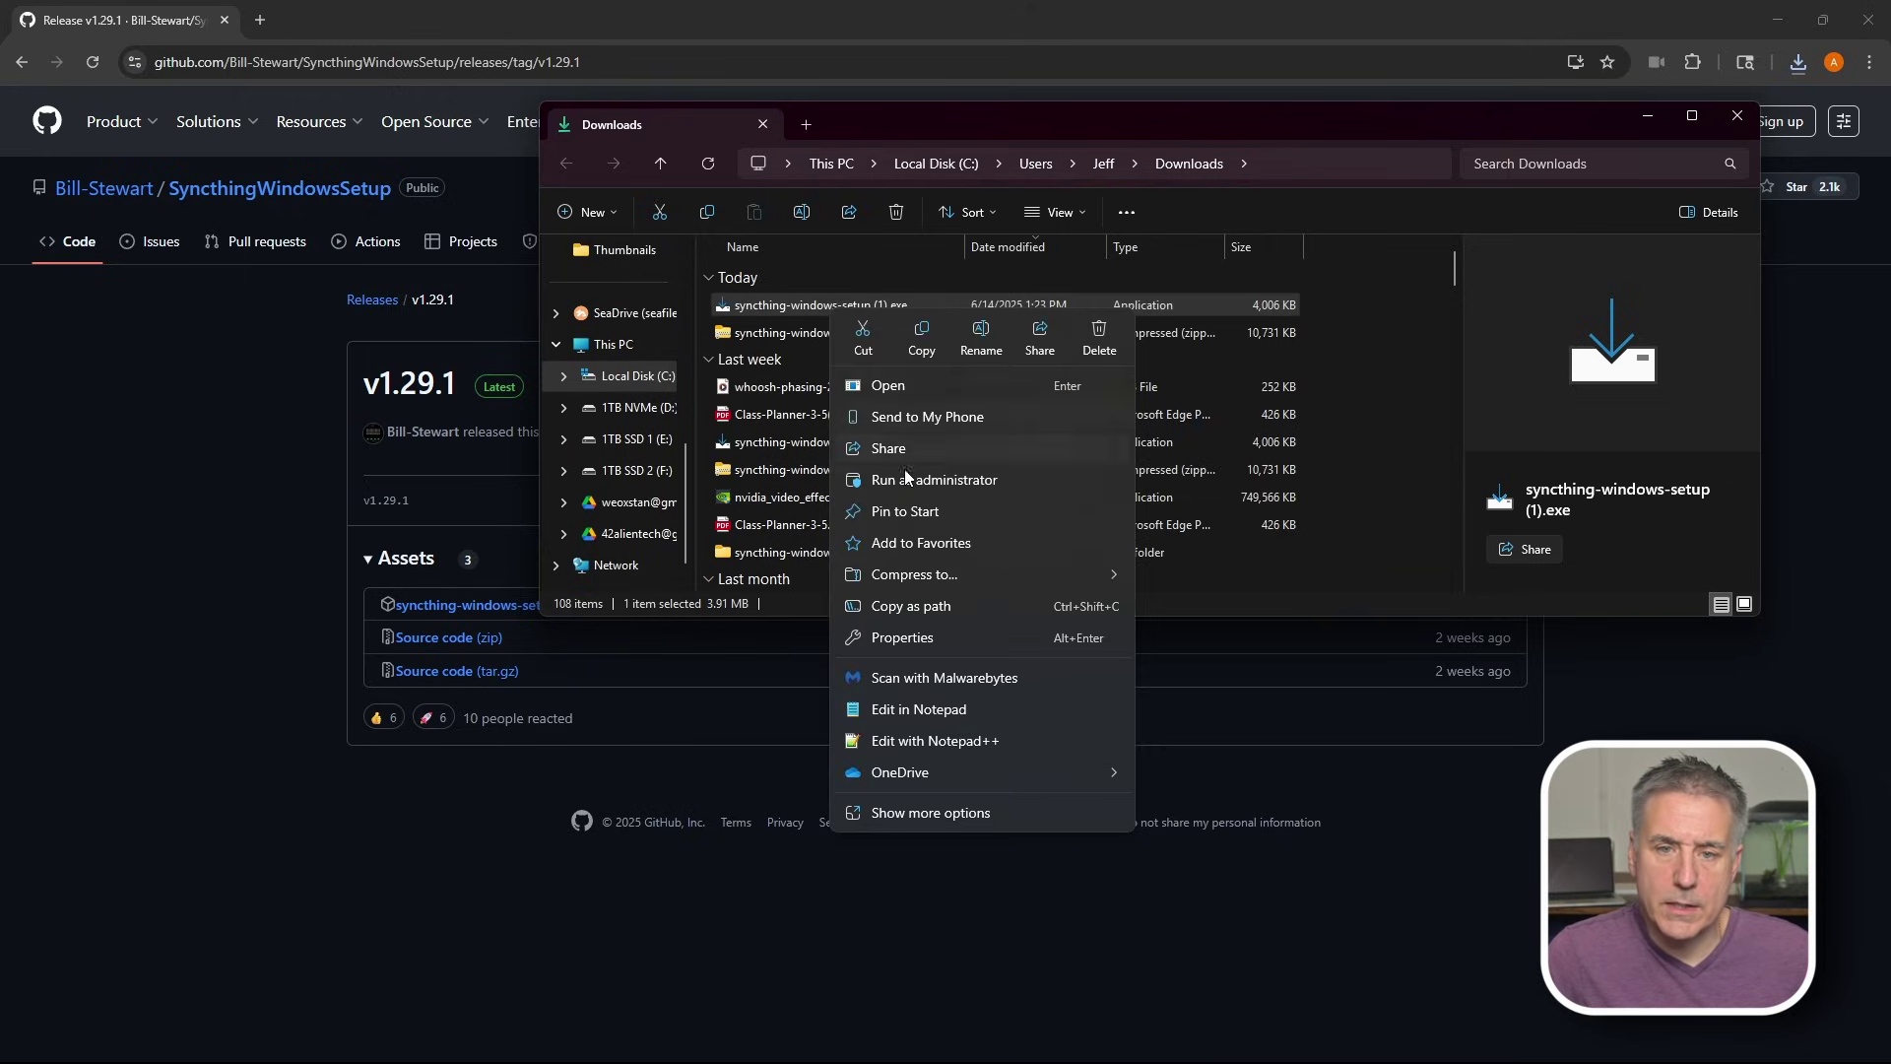
pyautogui.click(871, 479)
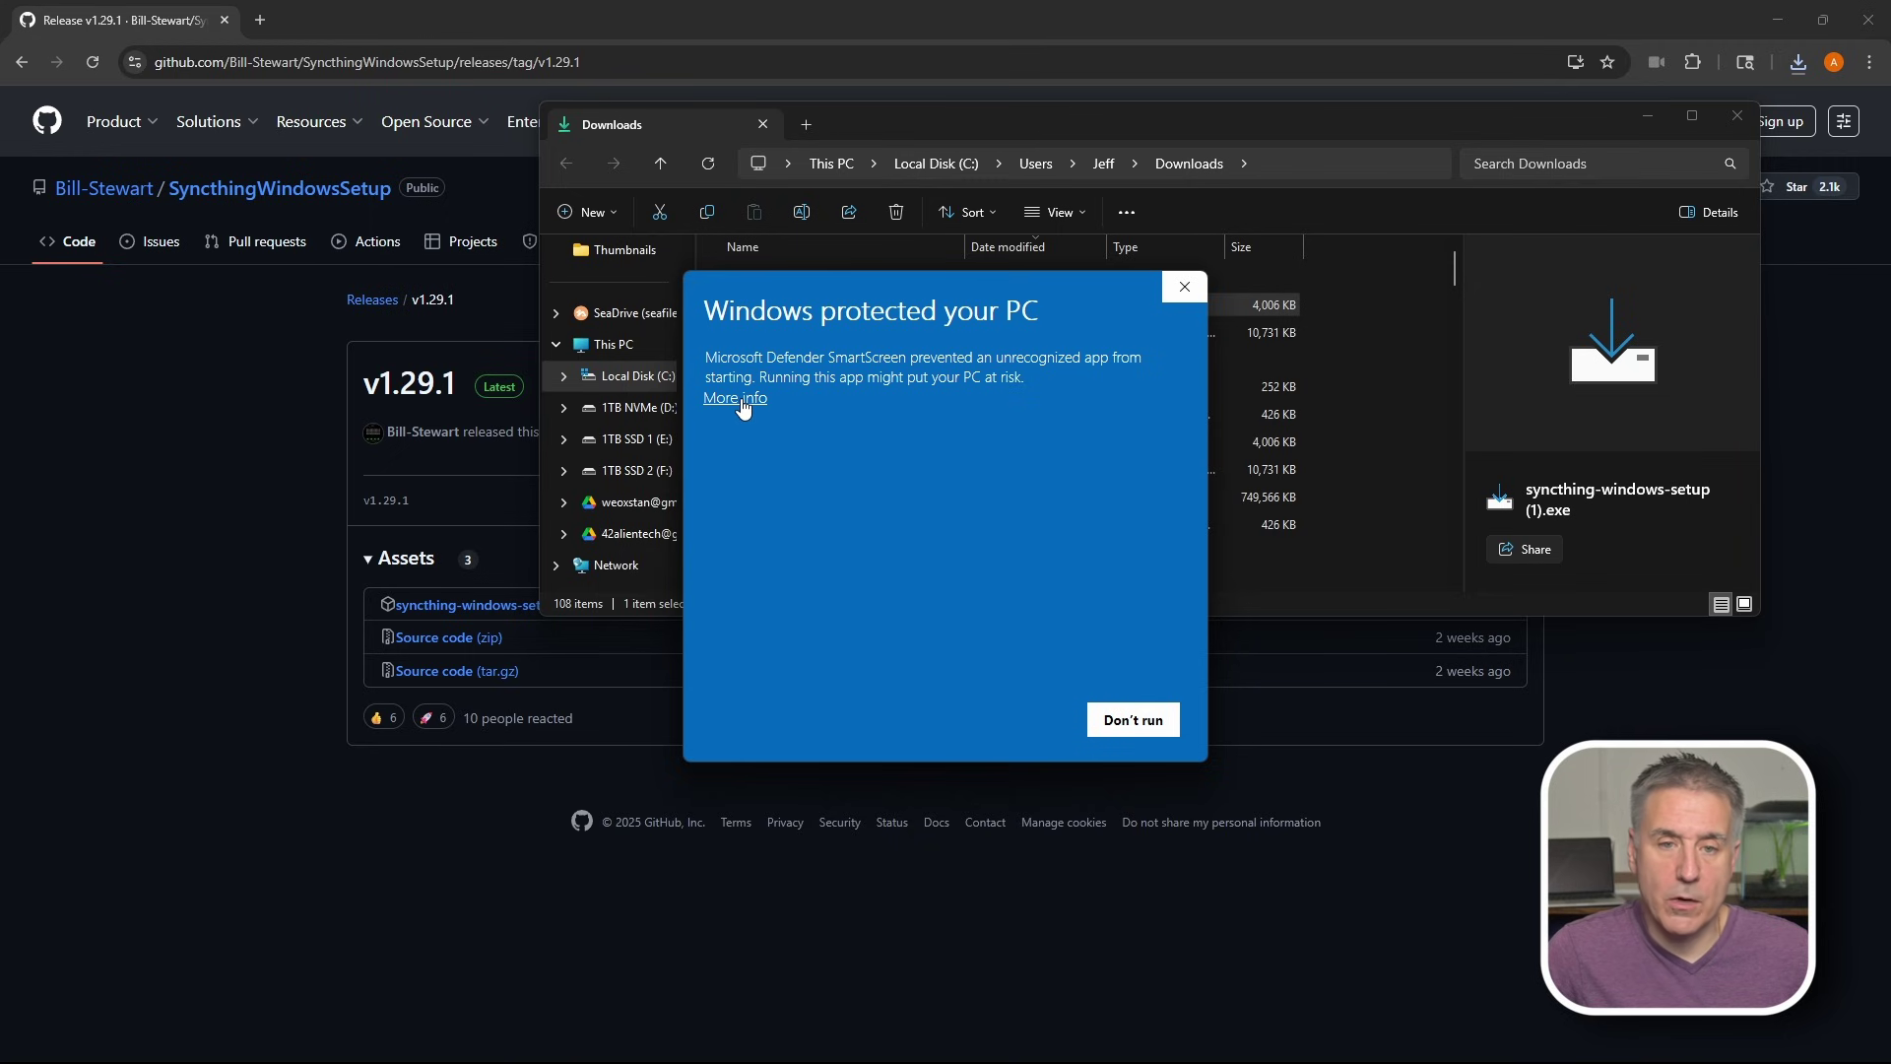
pyautogui.click(744, 399)
pyautogui.click(1007, 718)
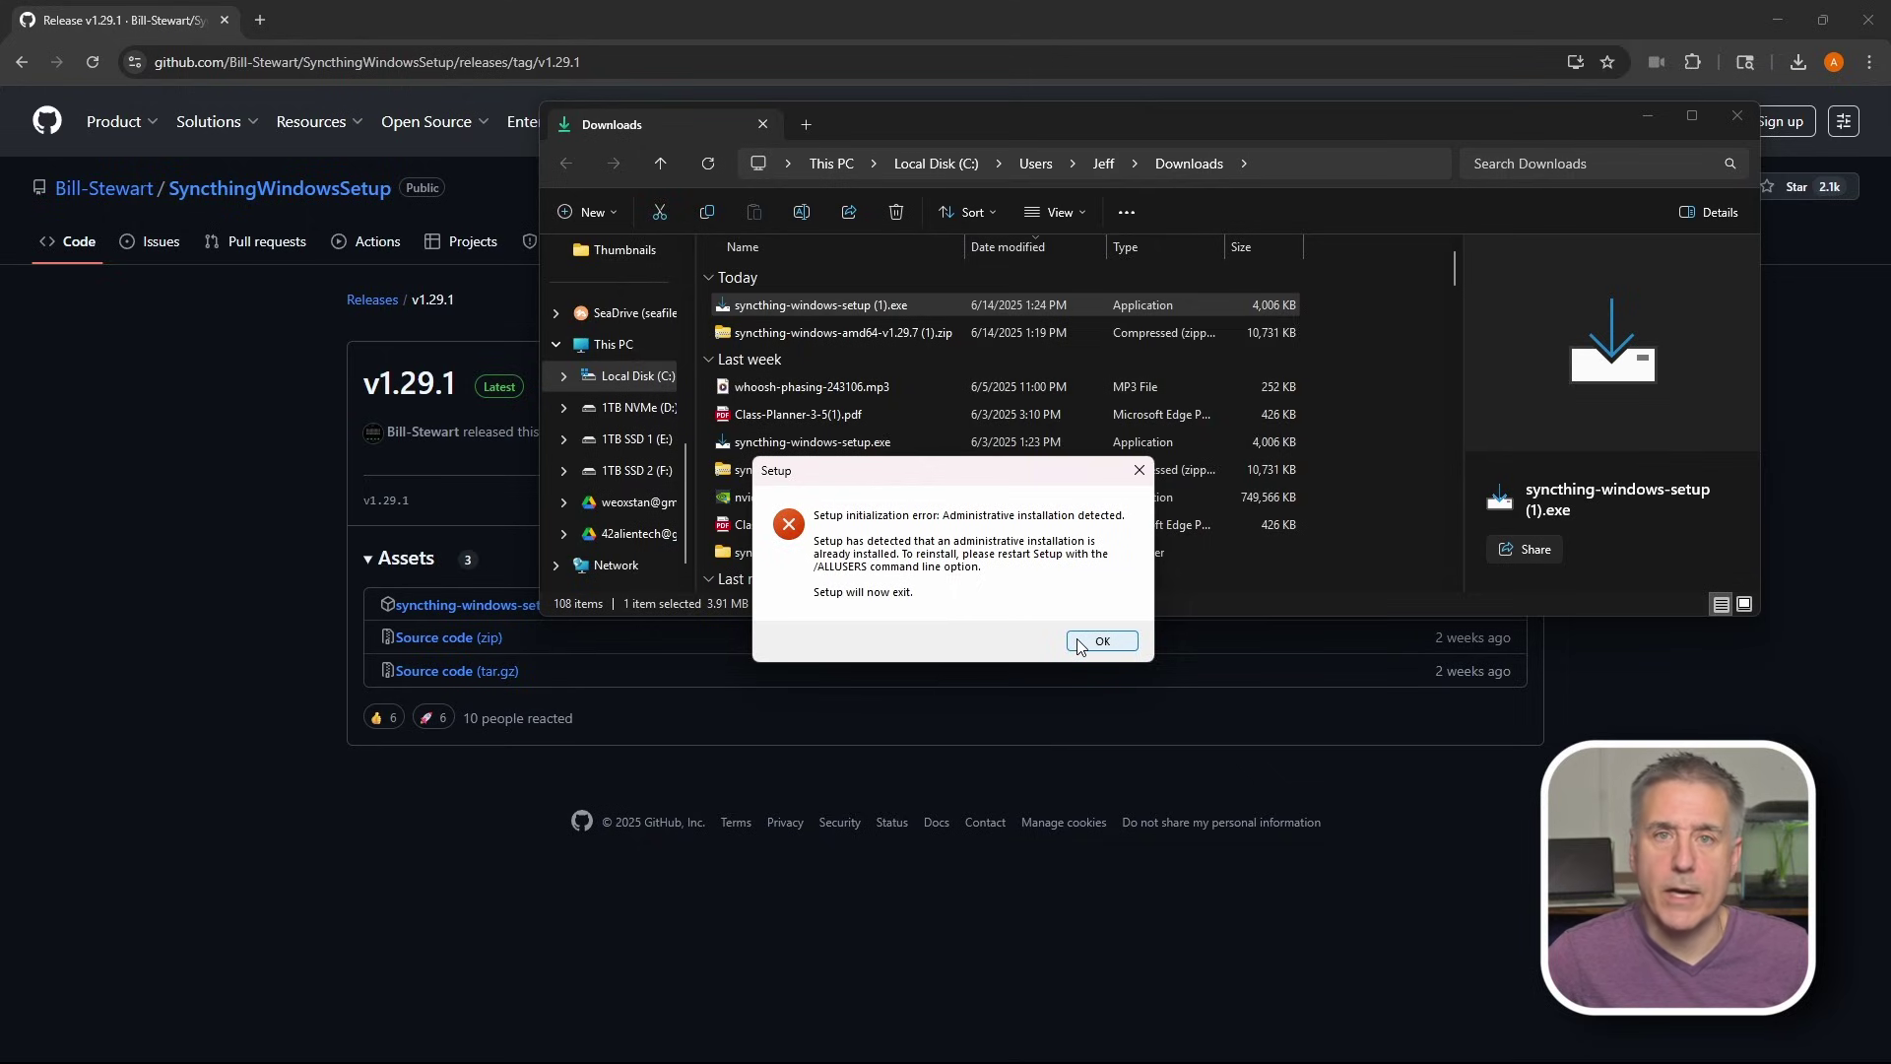
pyautogui.click(1100, 641)
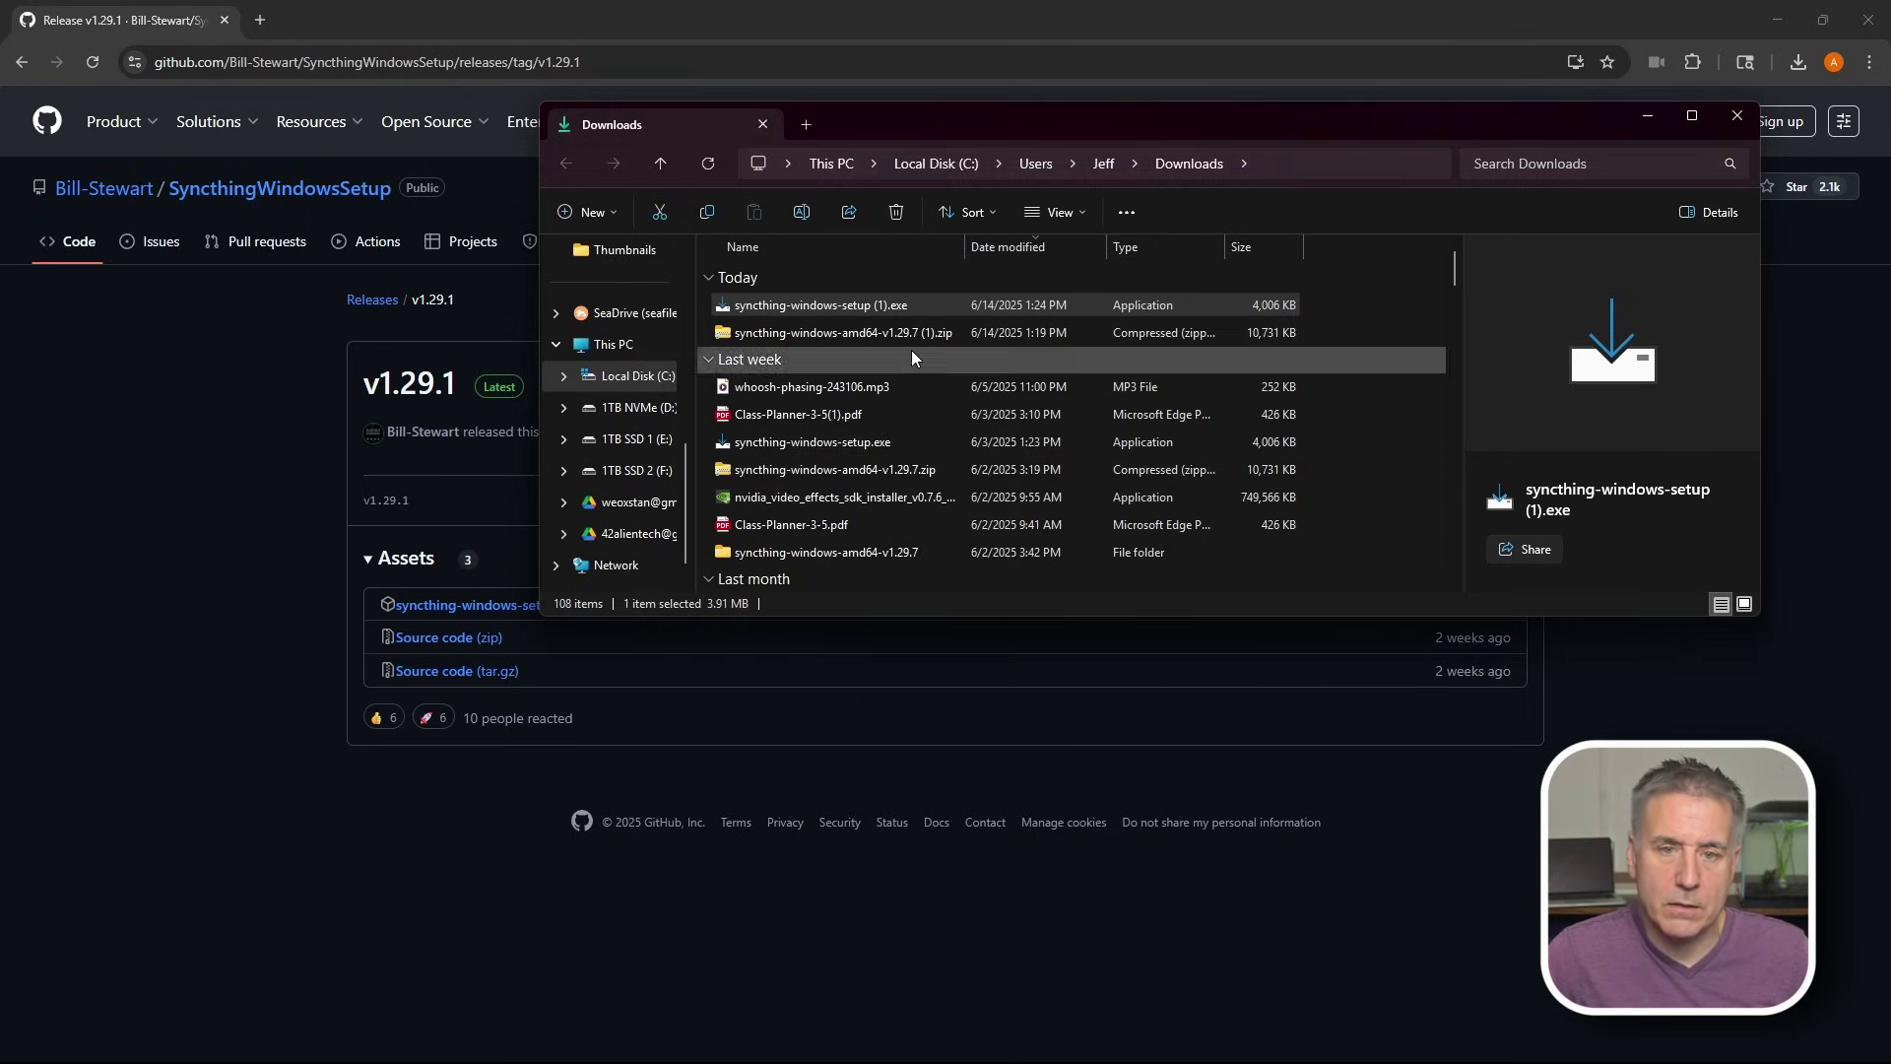
# Open a PowerShell terminal in the user's Downloads folder
pyautogui.click(1106, 164)
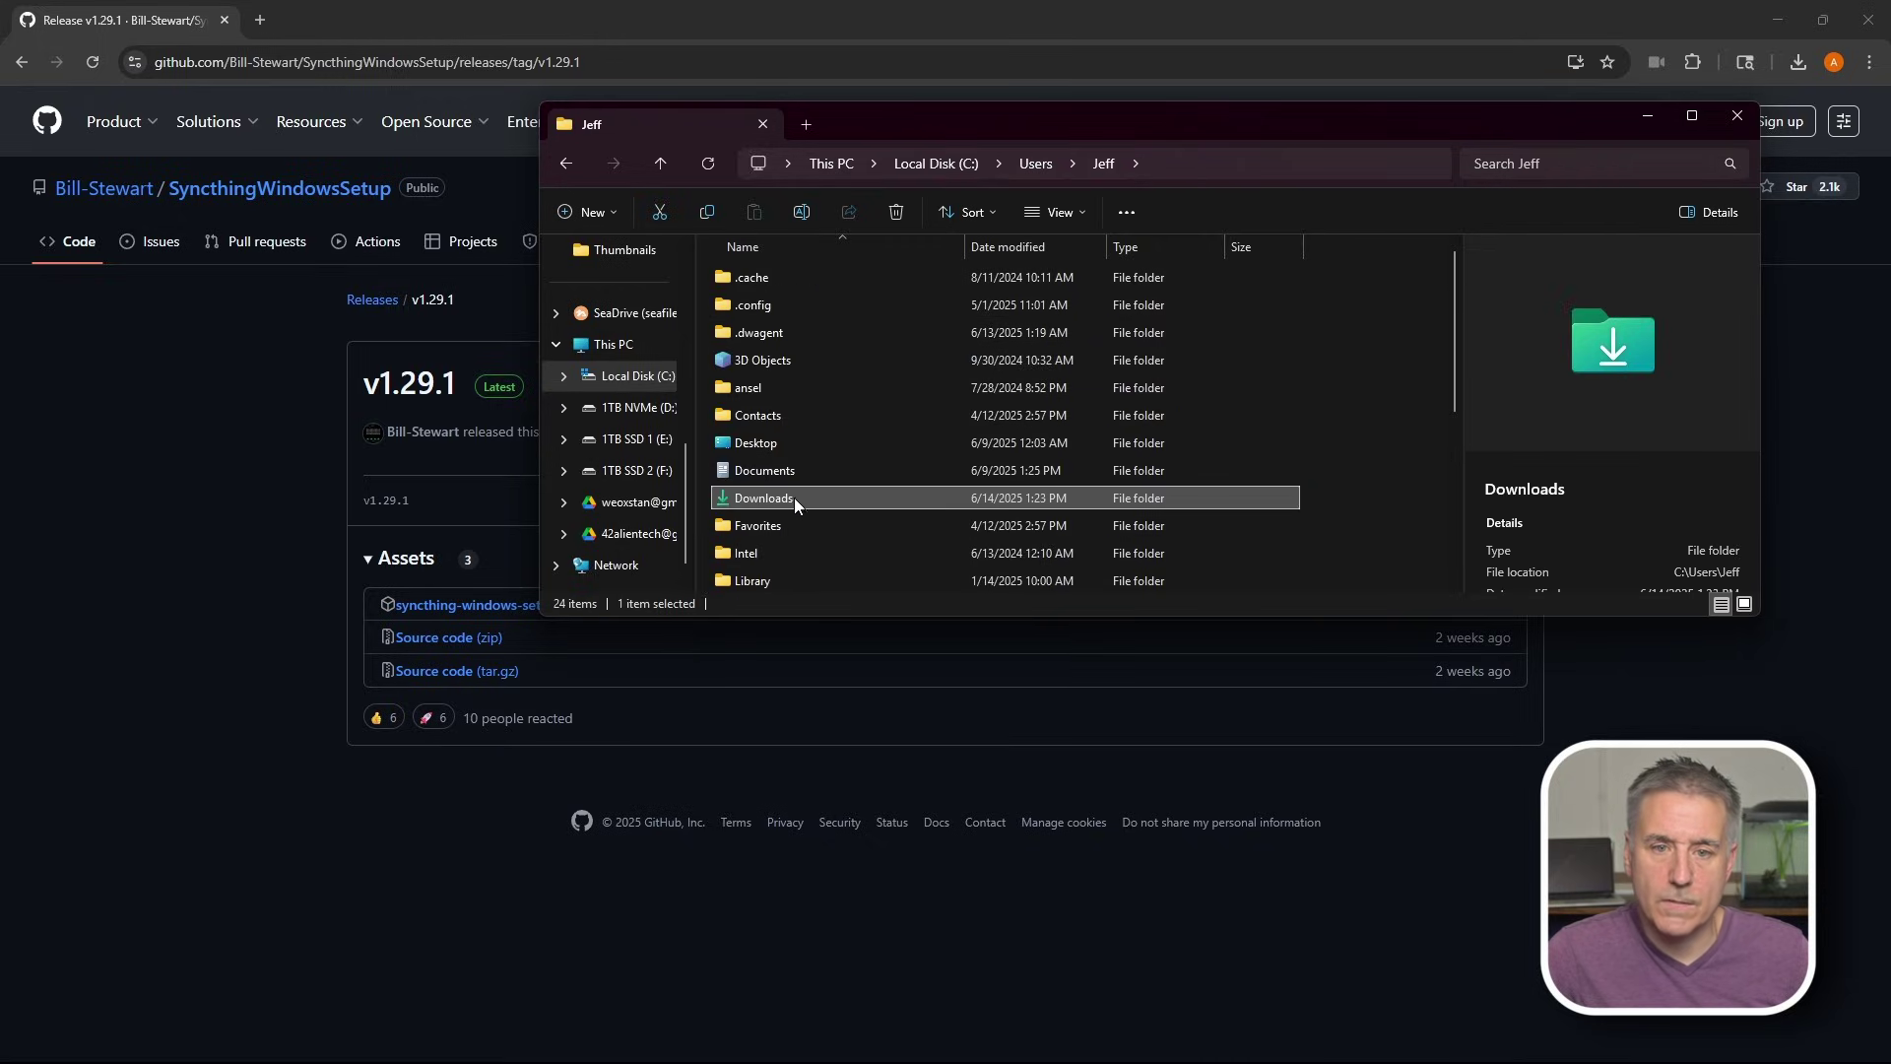
pyautogui.rightClick(772, 499)
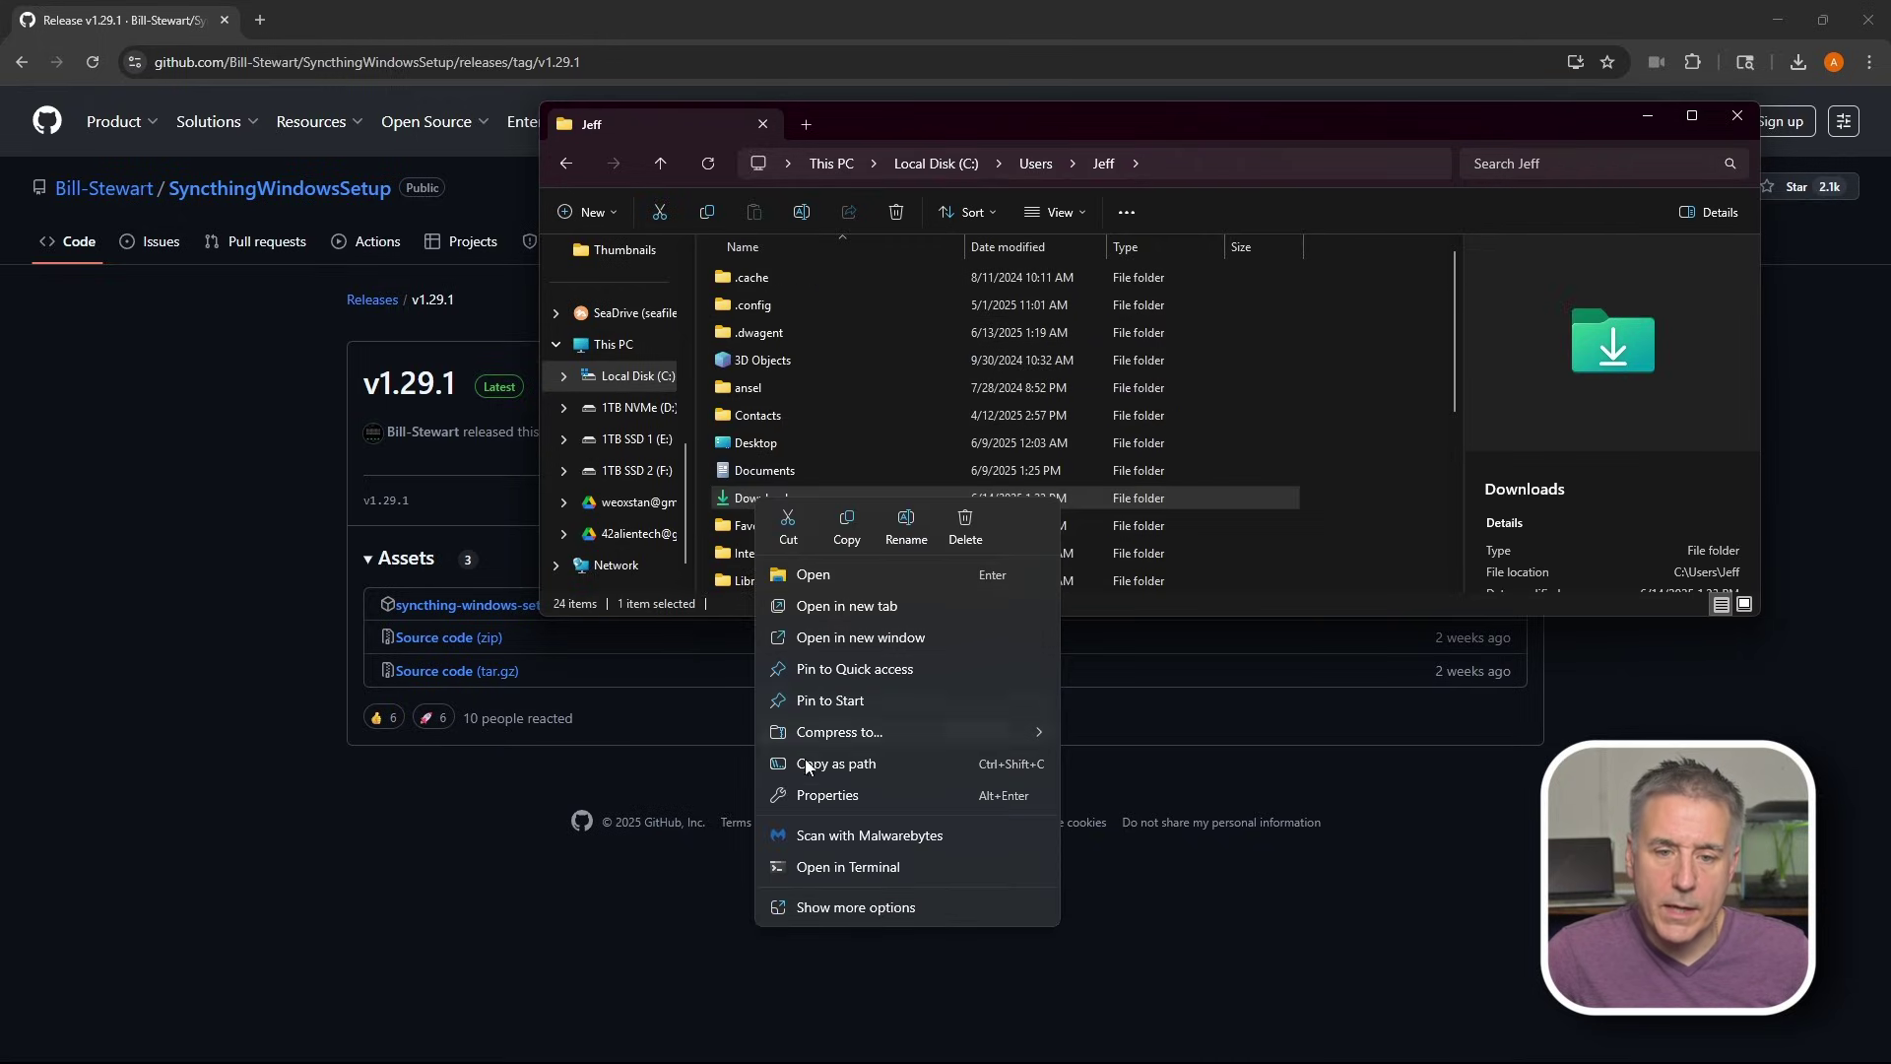
pyautogui.click(831, 871)
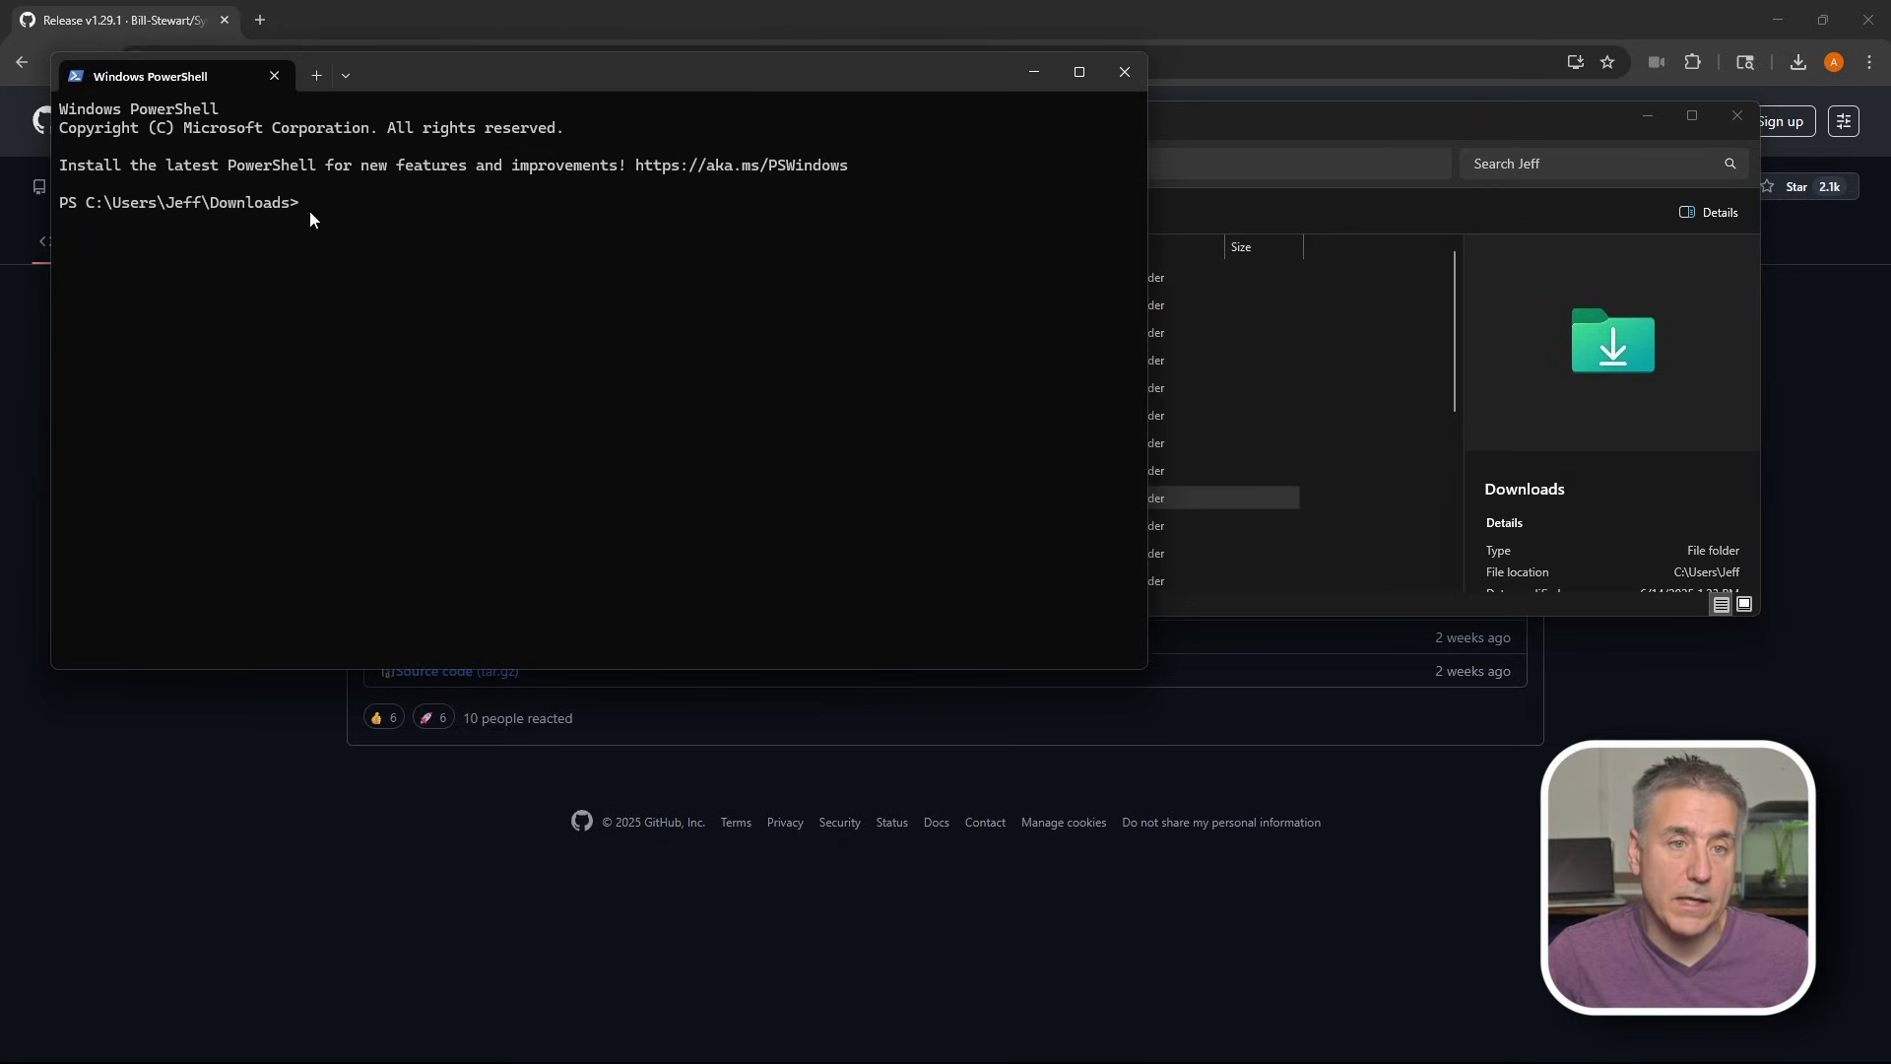
# Enter the command launching syncthing-windows-setup (1).exe with the /allusers option
pyautogui.write('synct')
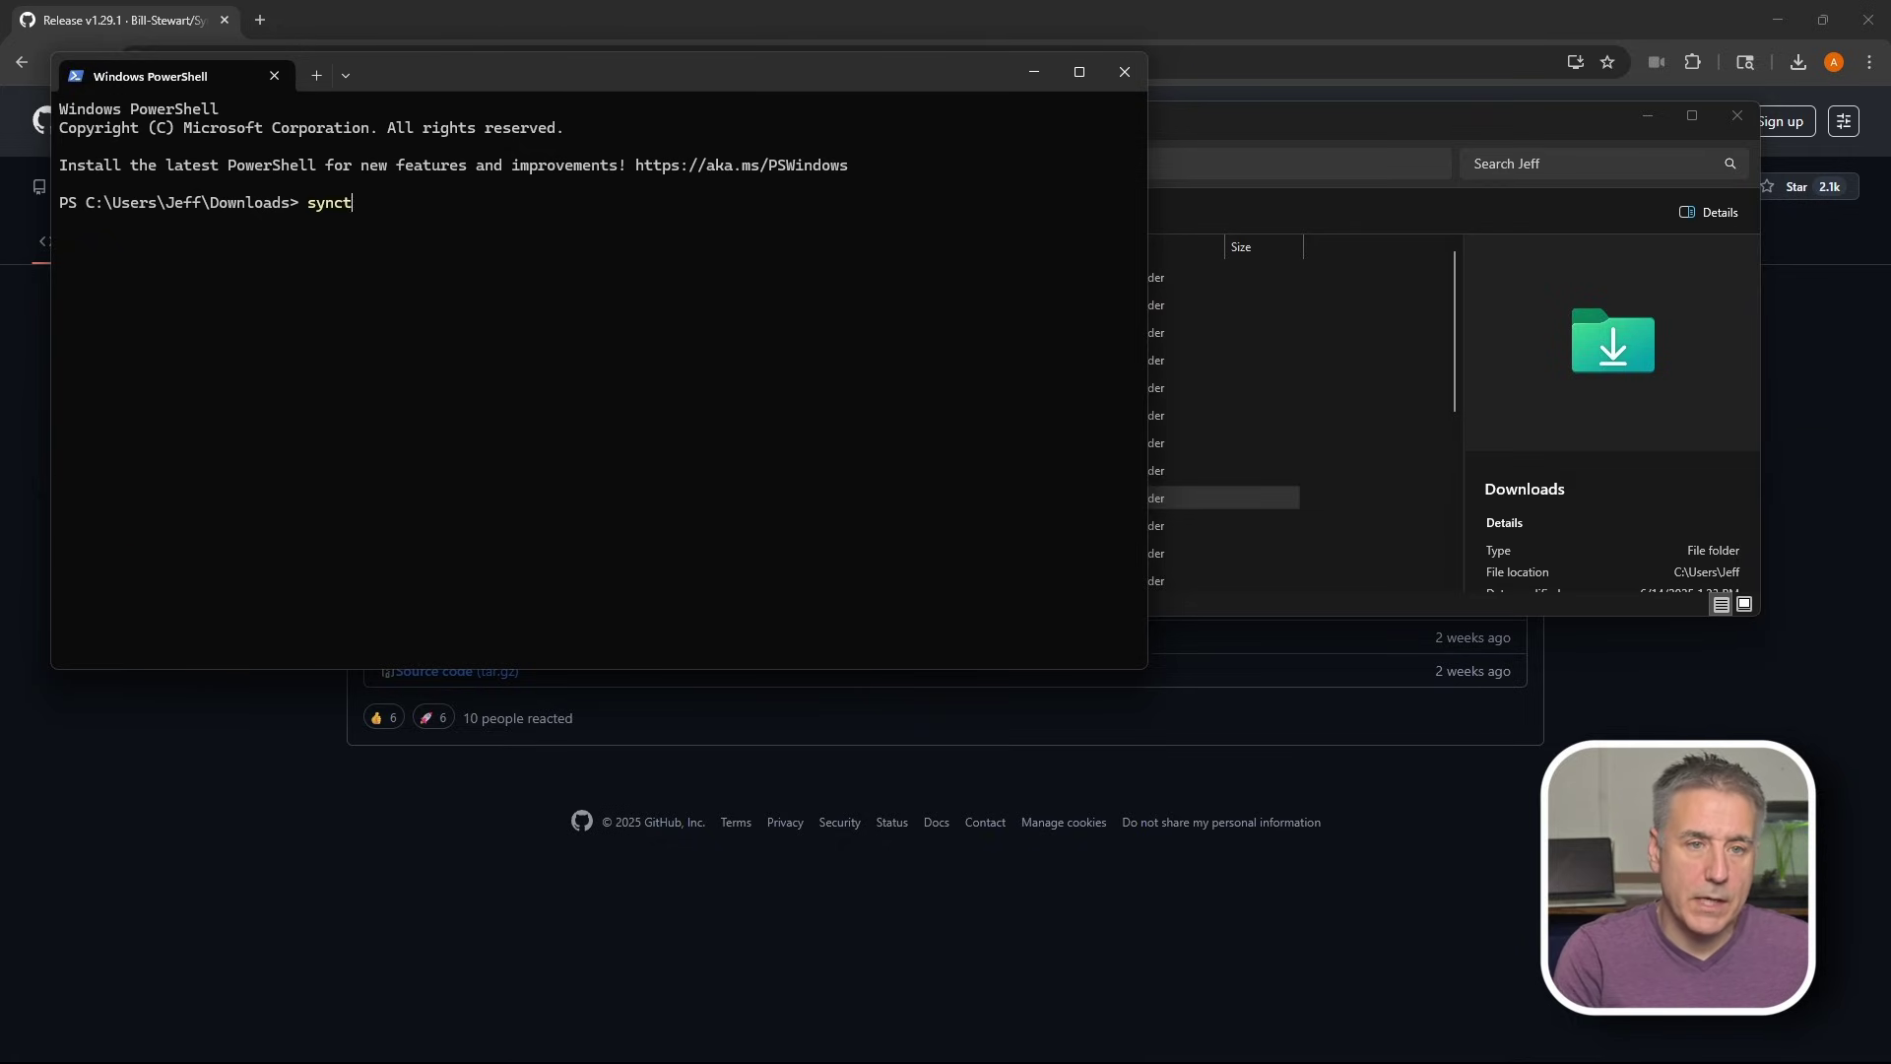
pyautogui.write('hing-windows-amd64-v1.29.7\\')
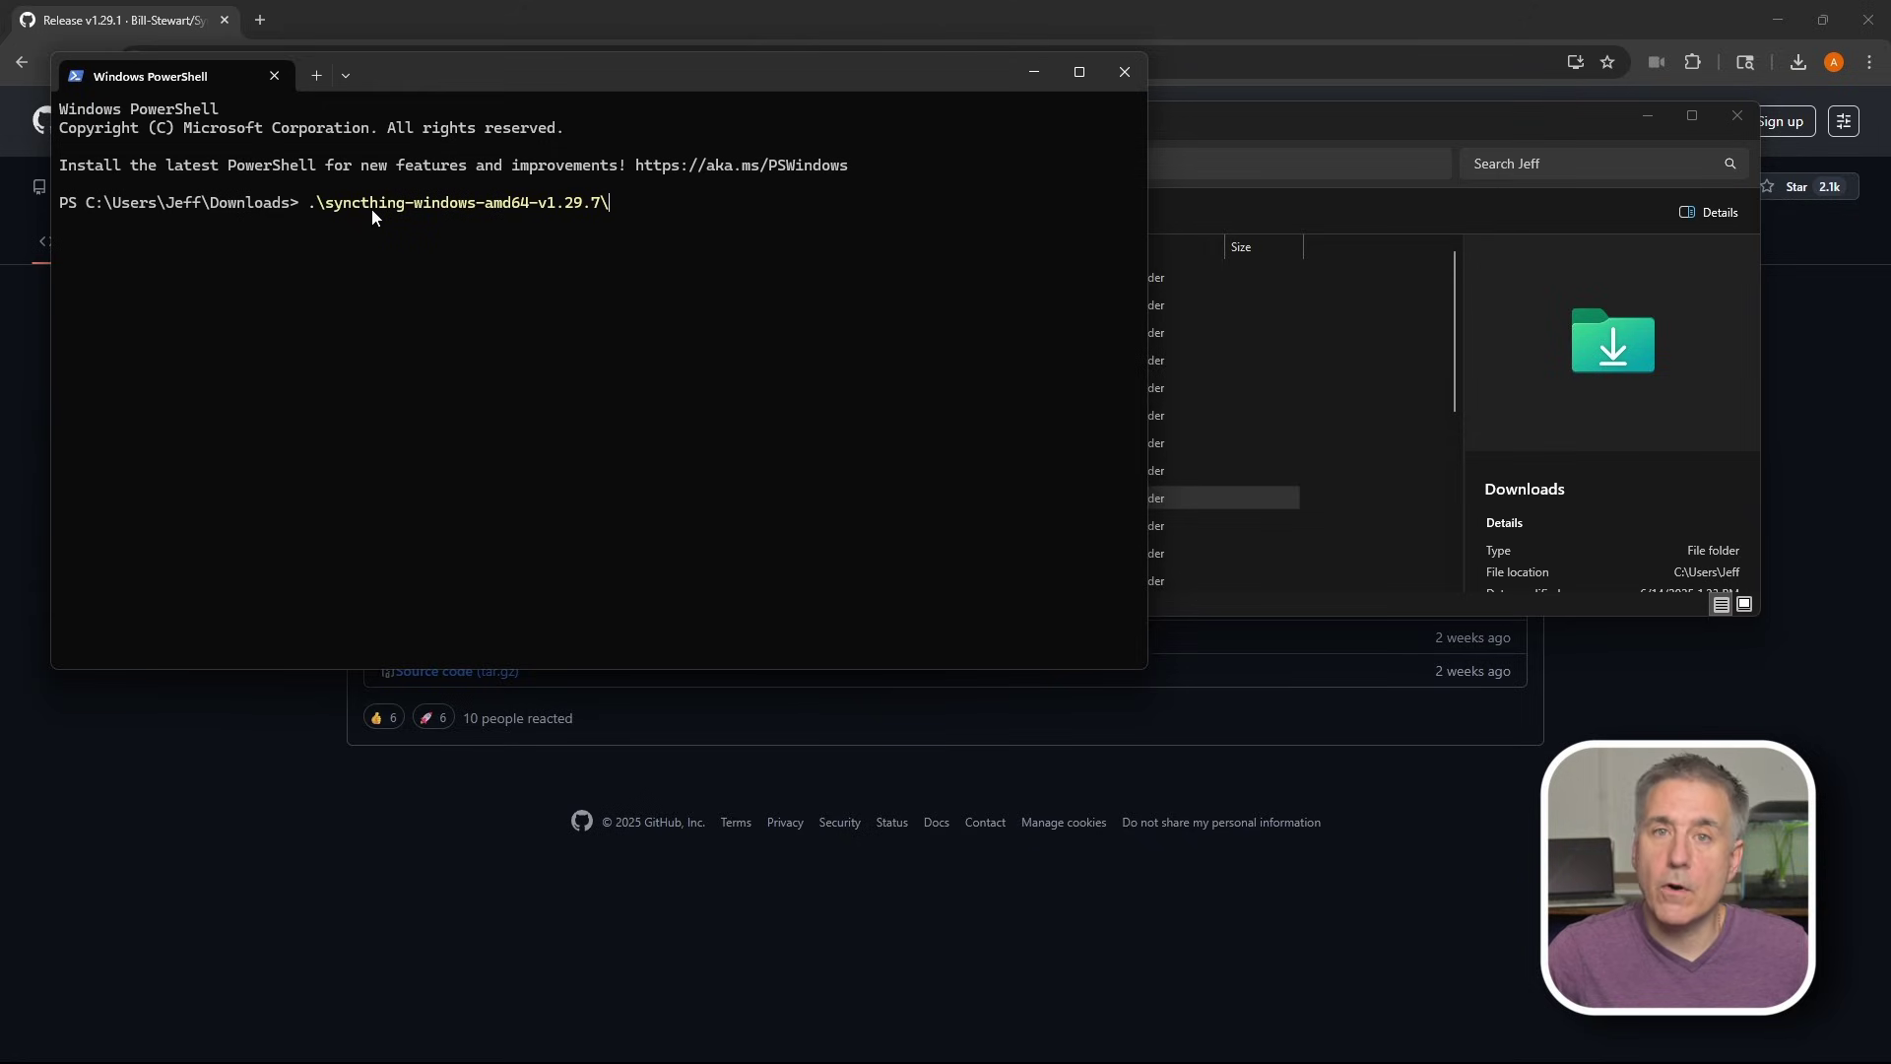
pyautogui.press('Tab')
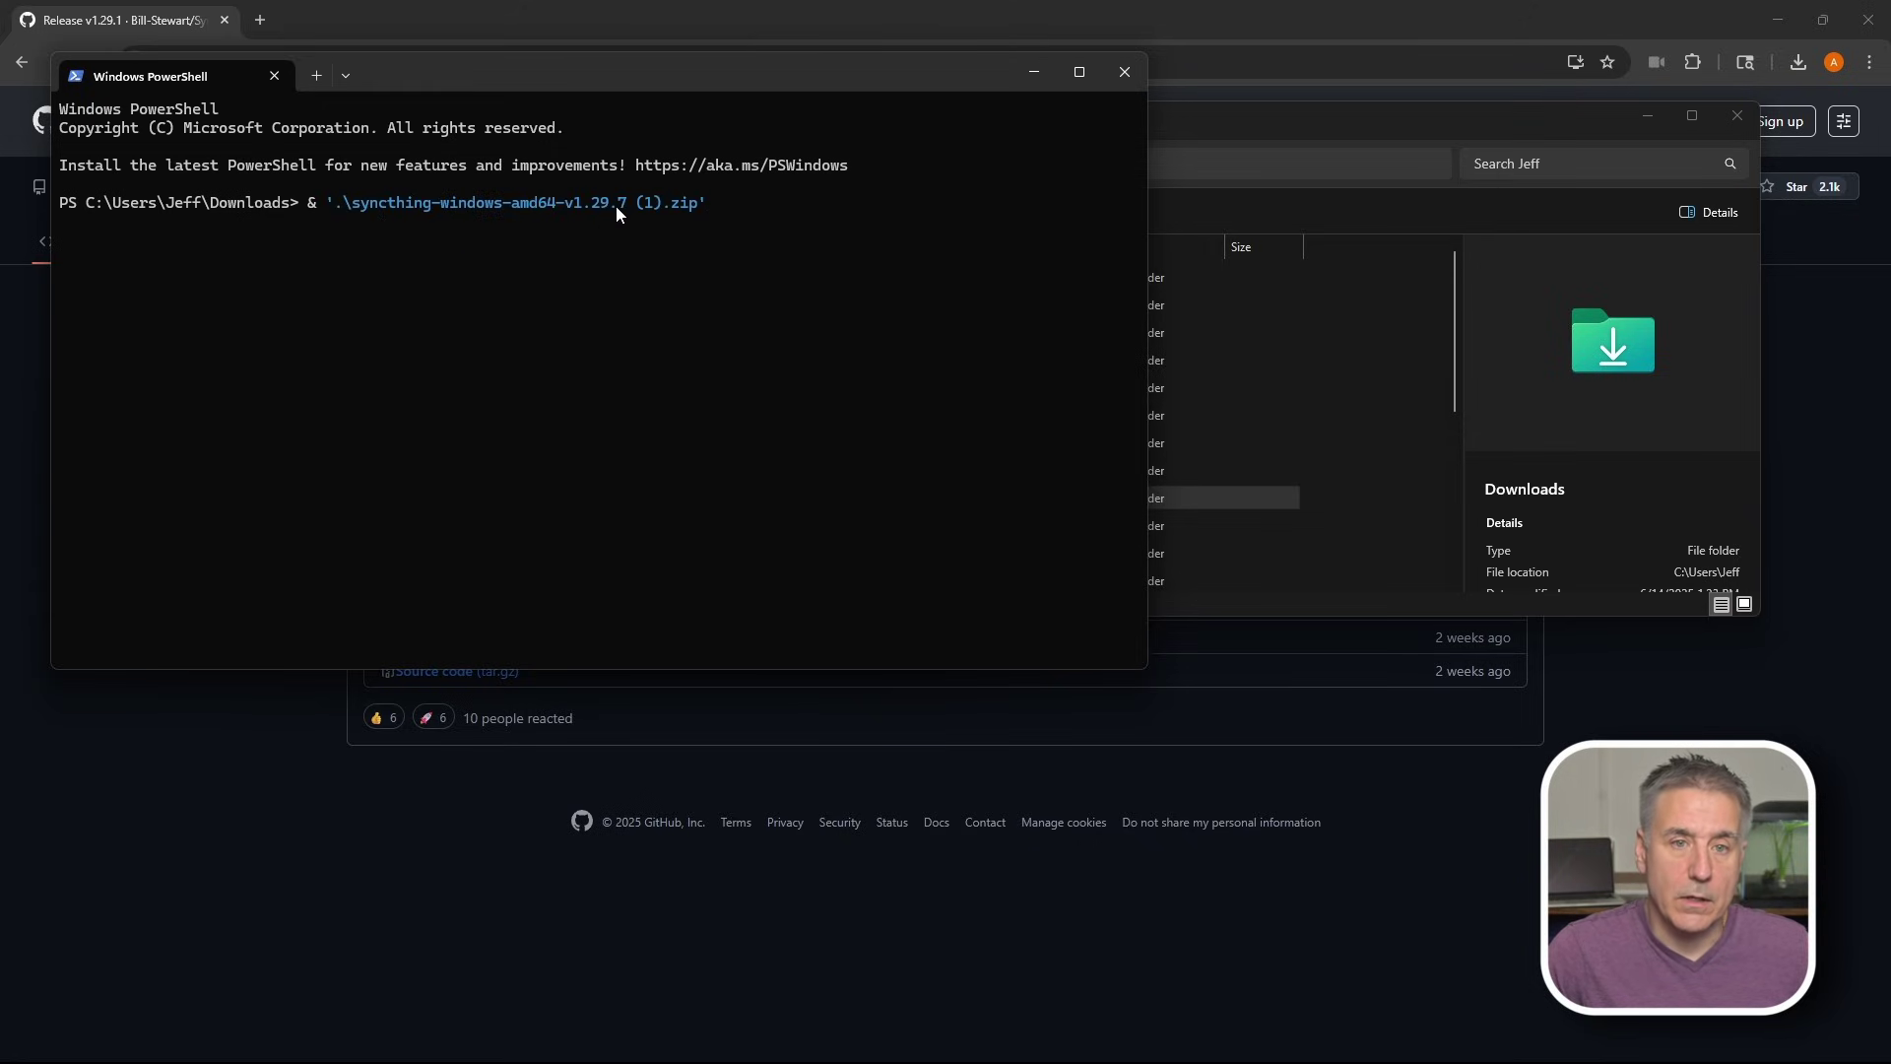
pyautogui.press('Tab')
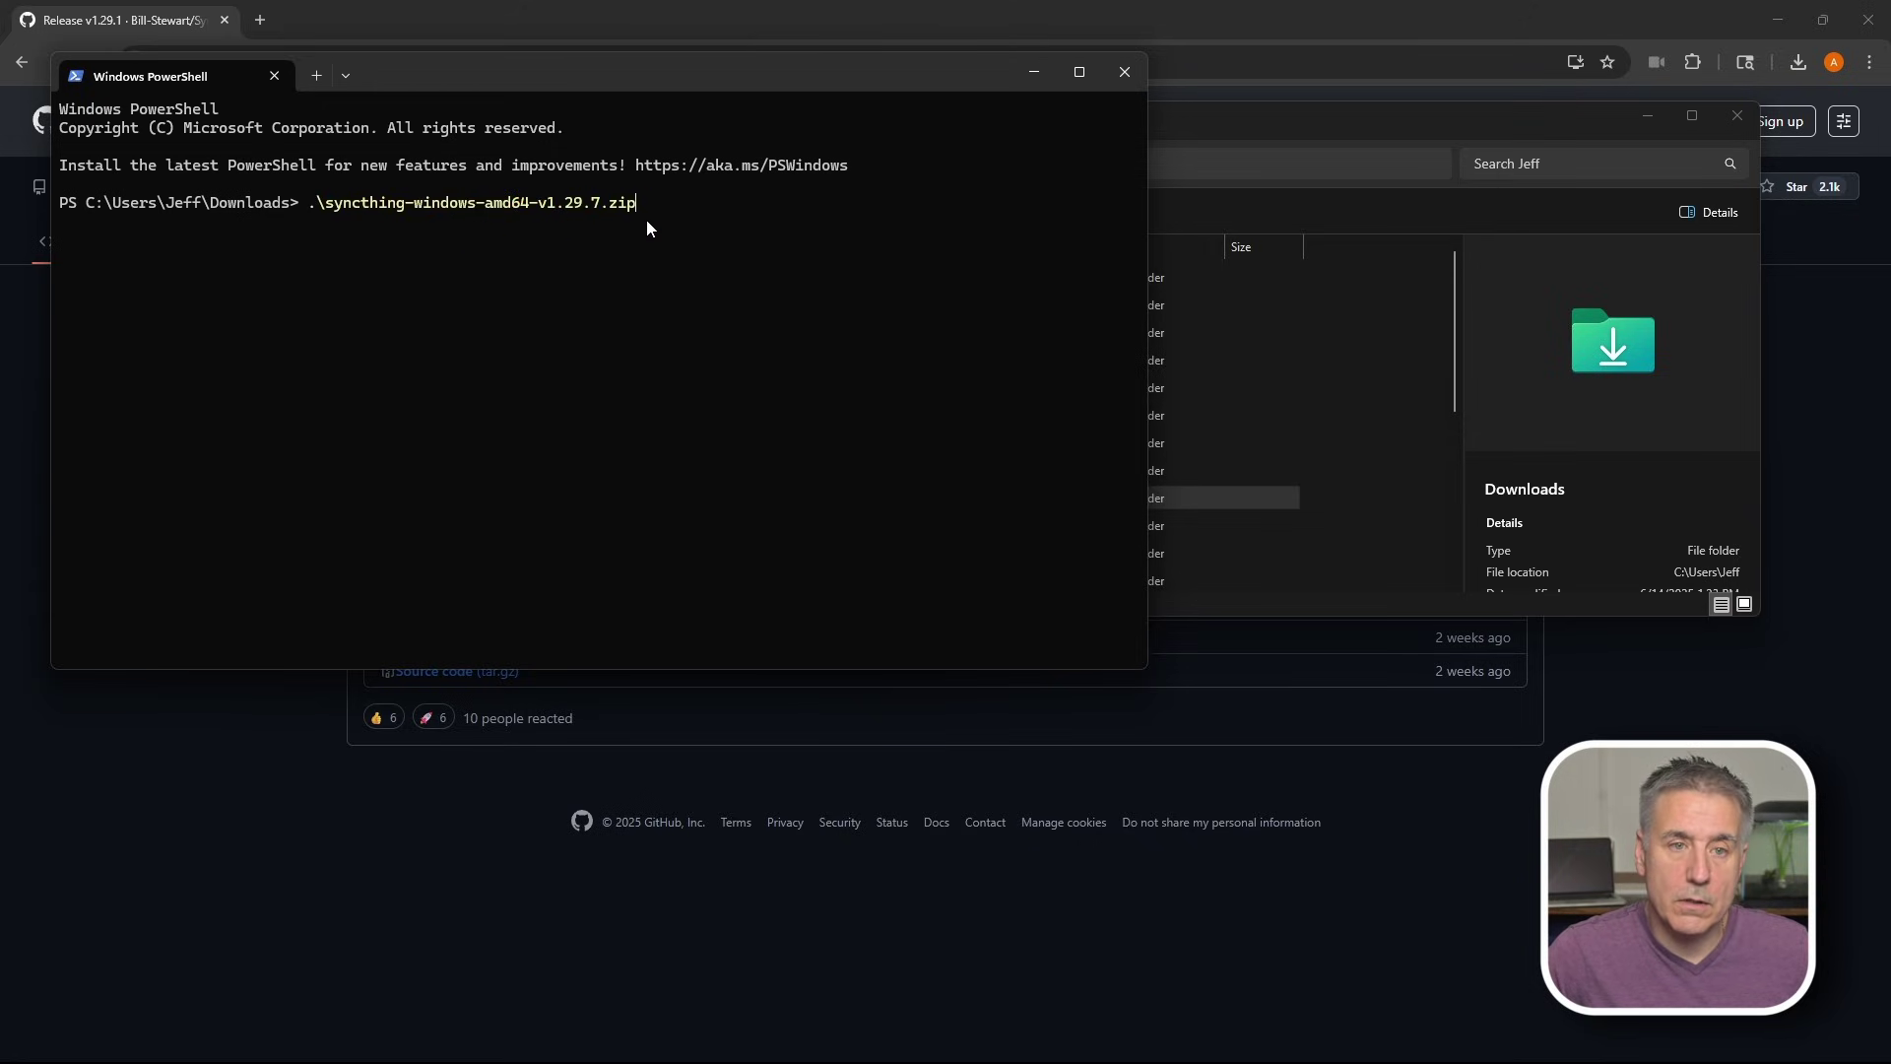
pyautogui.press('Tab')
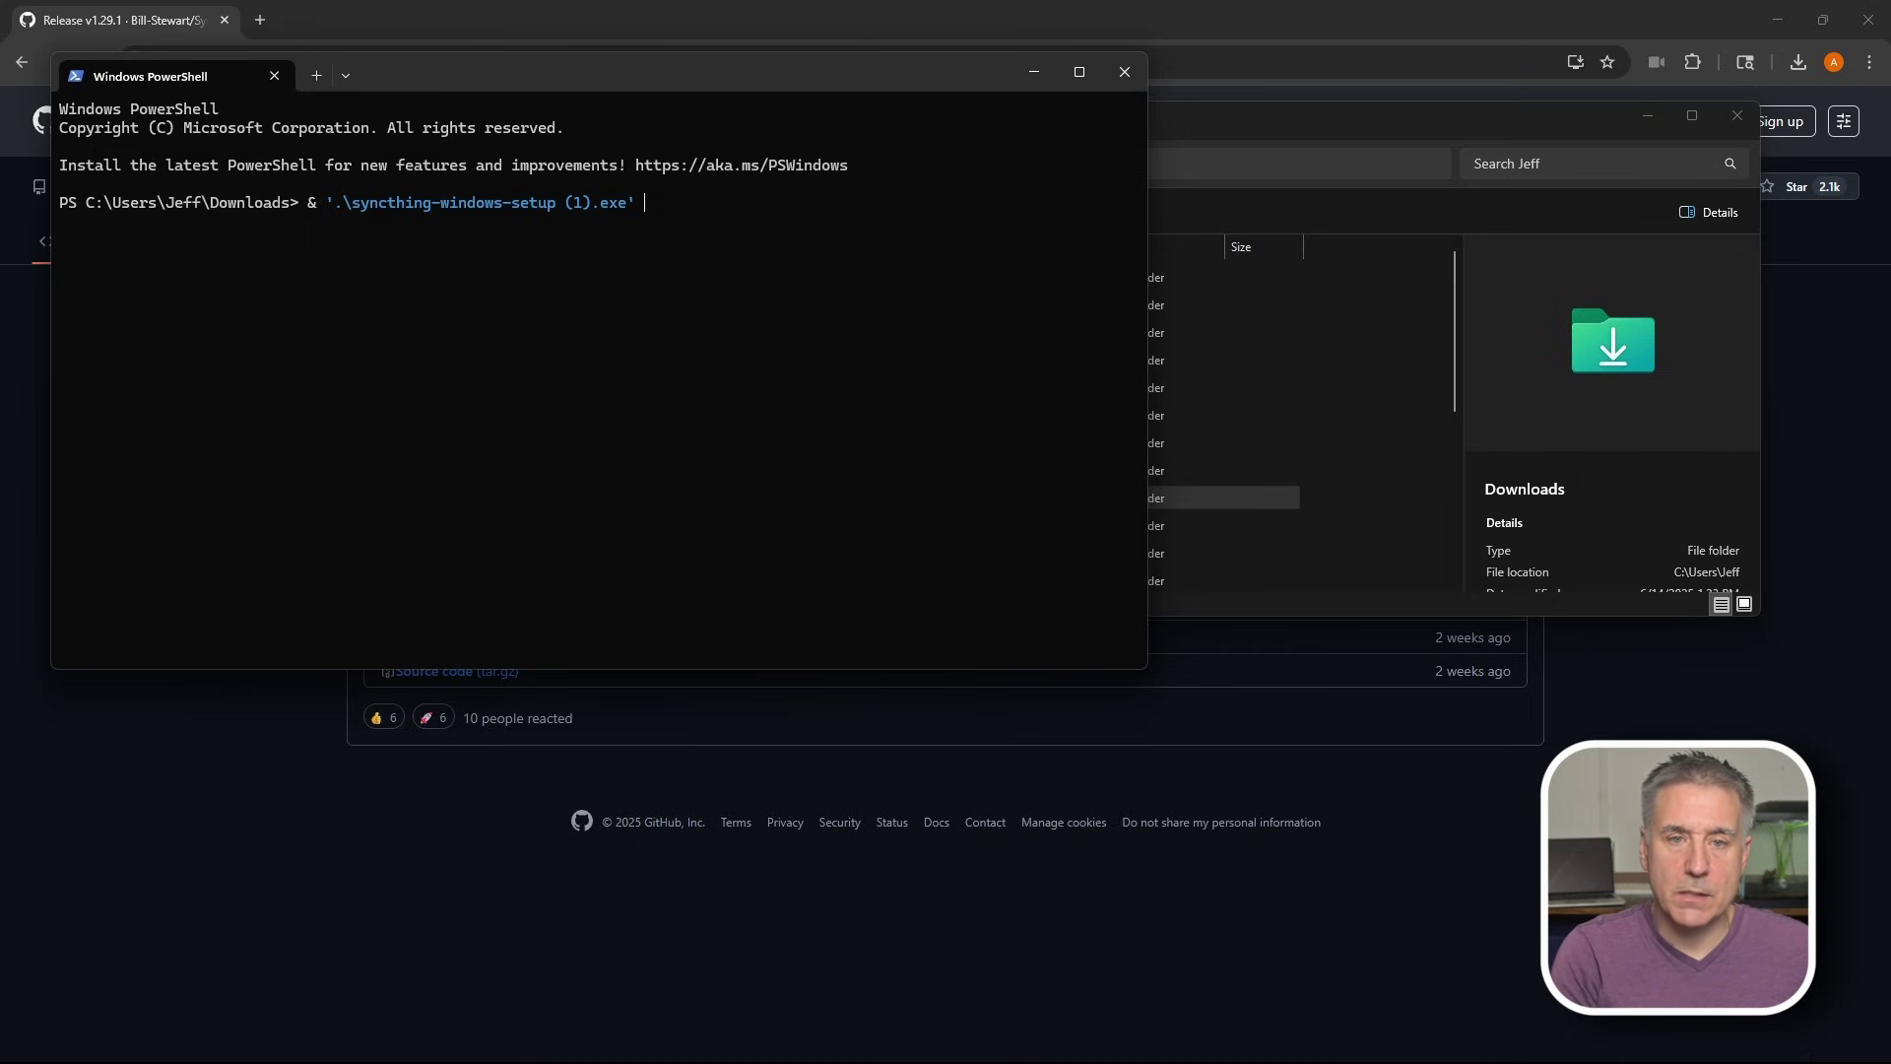
pyautogui.write('all')
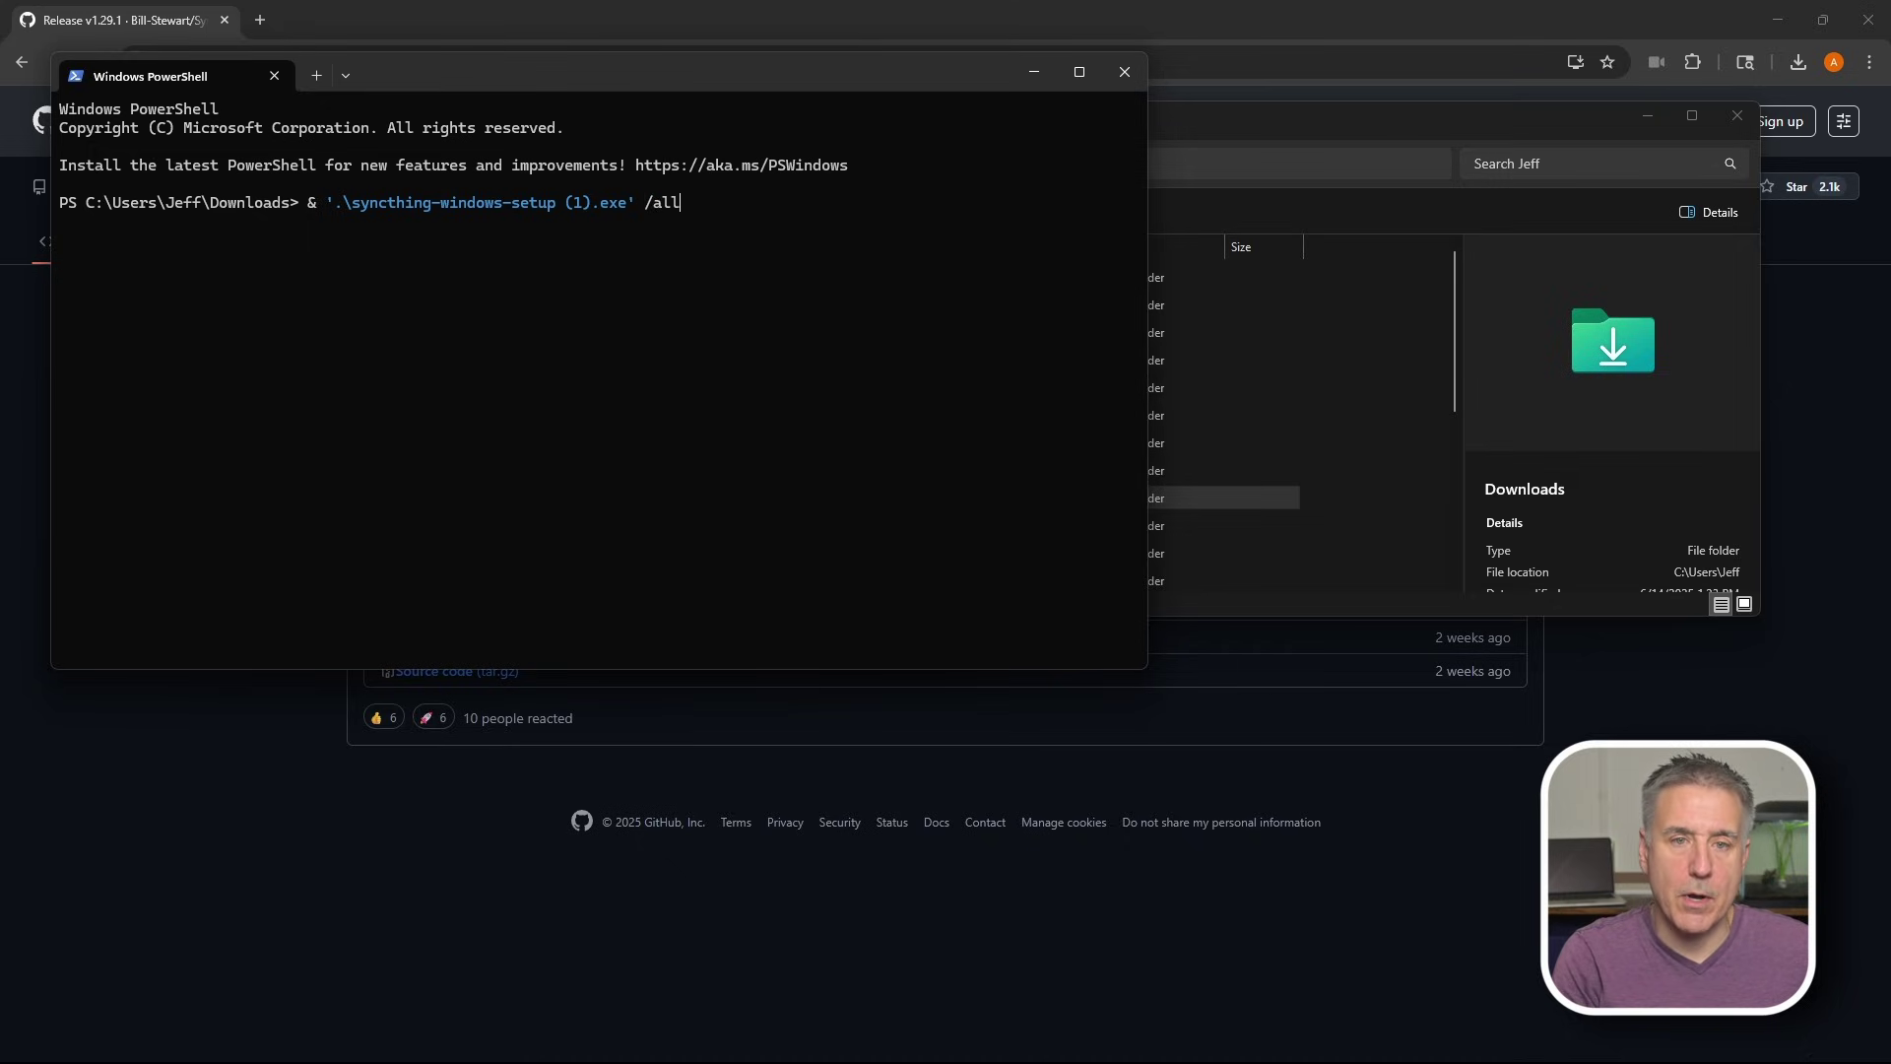
pyautogui.write('users')
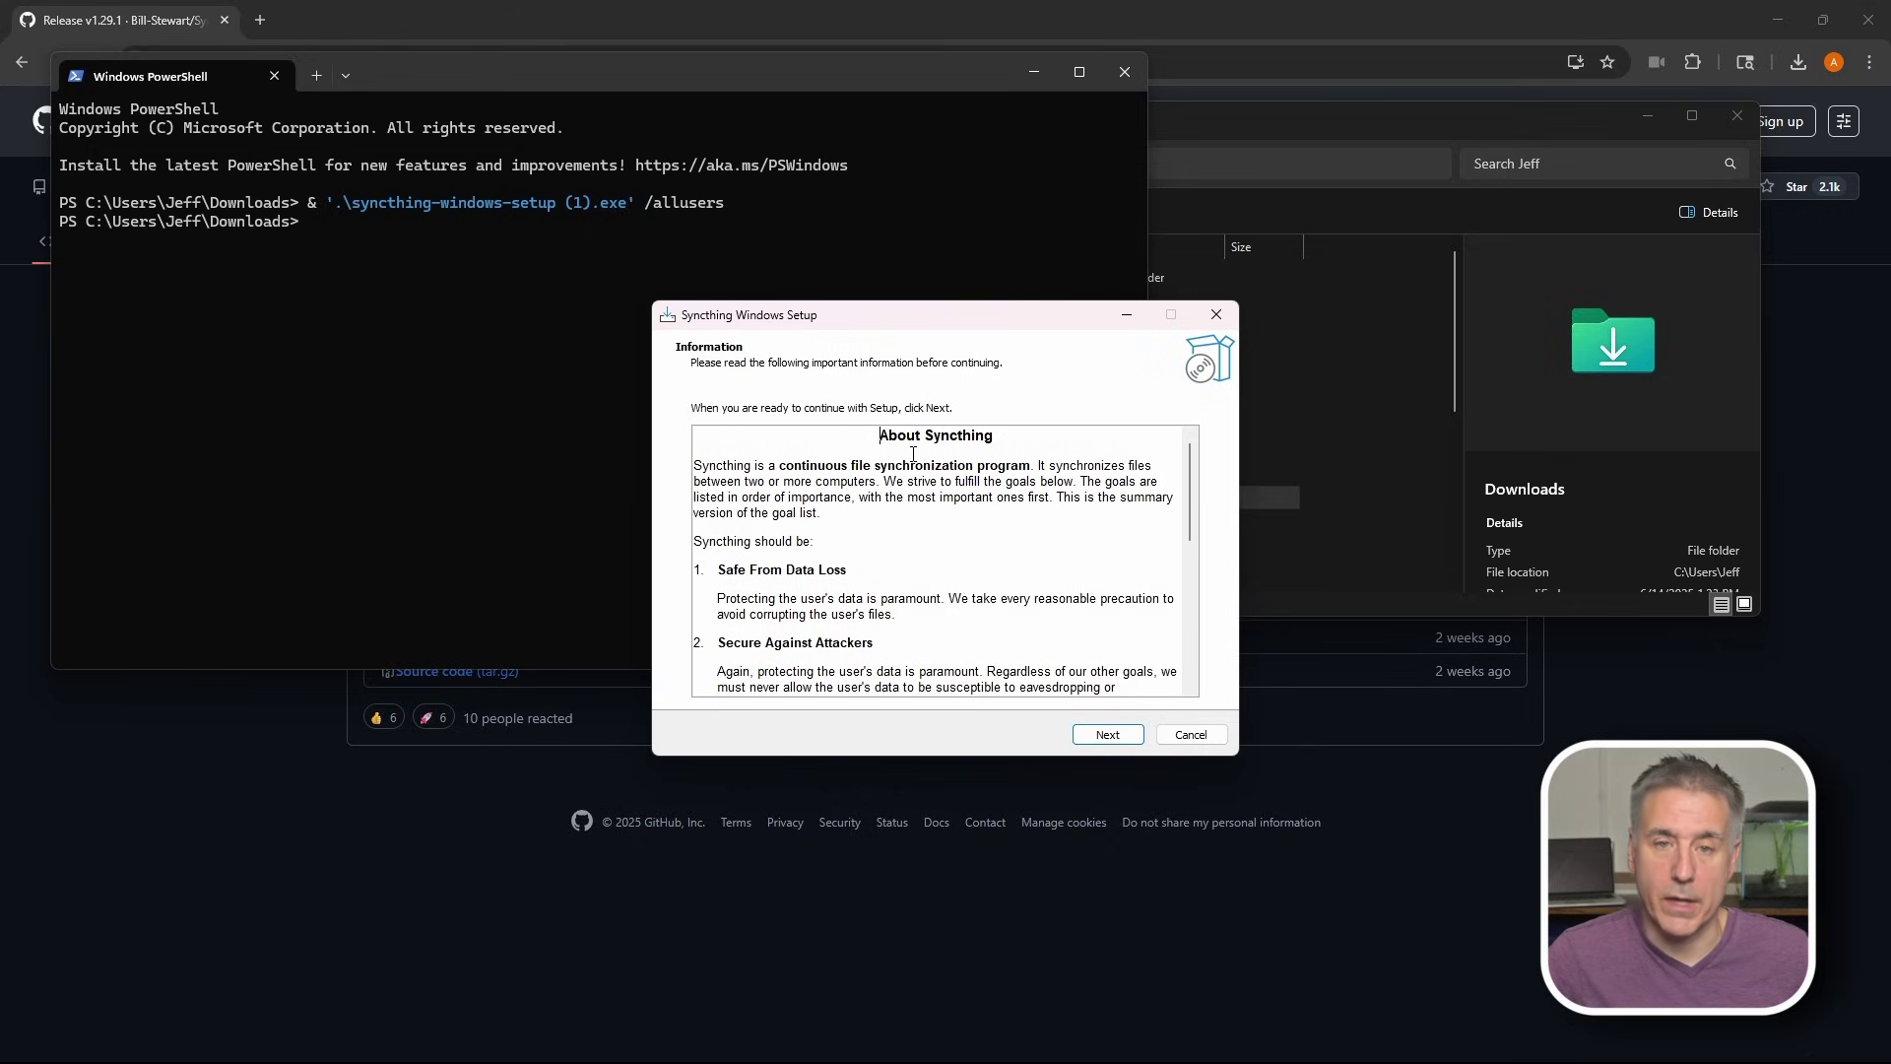
# Complete the setup wizard with default settings and tasks, then exit PowerShell
pyautogui.click(1108, 735)
pyautogui.click(1110, 739)
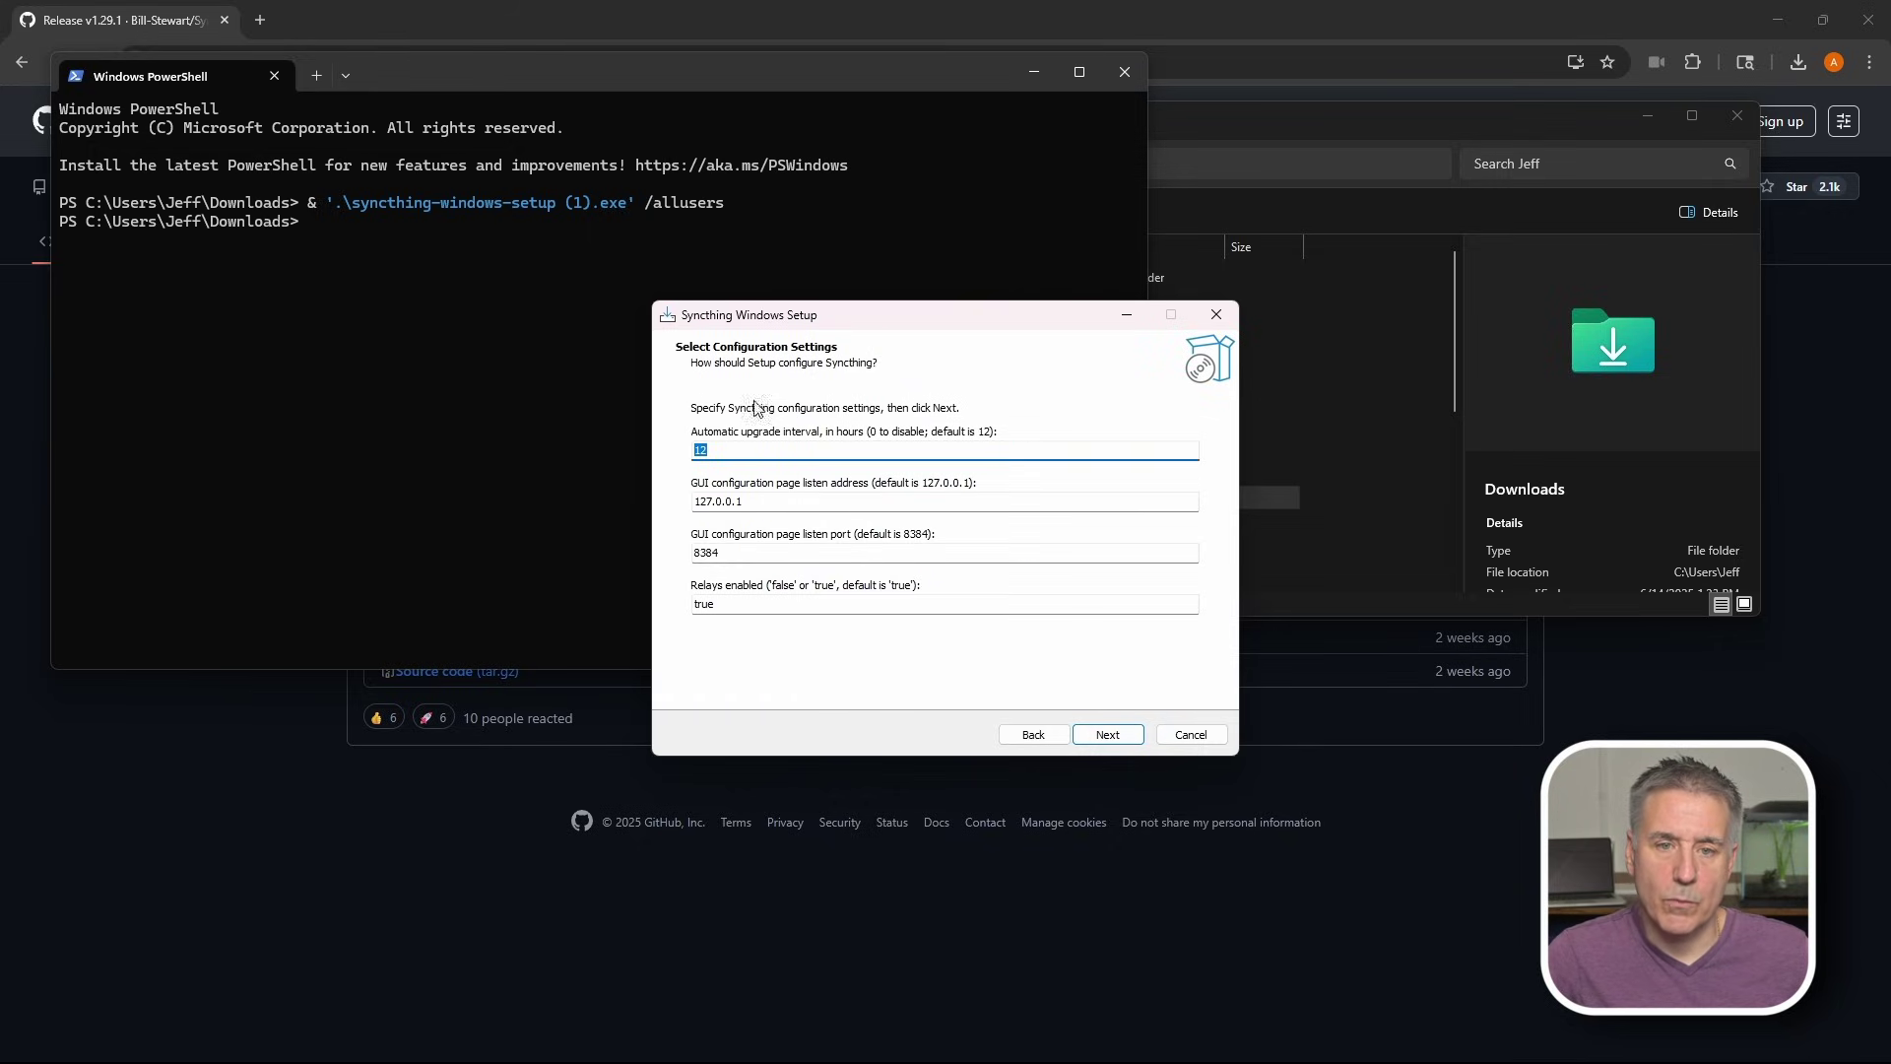
pyautogui.click(1108, 736)
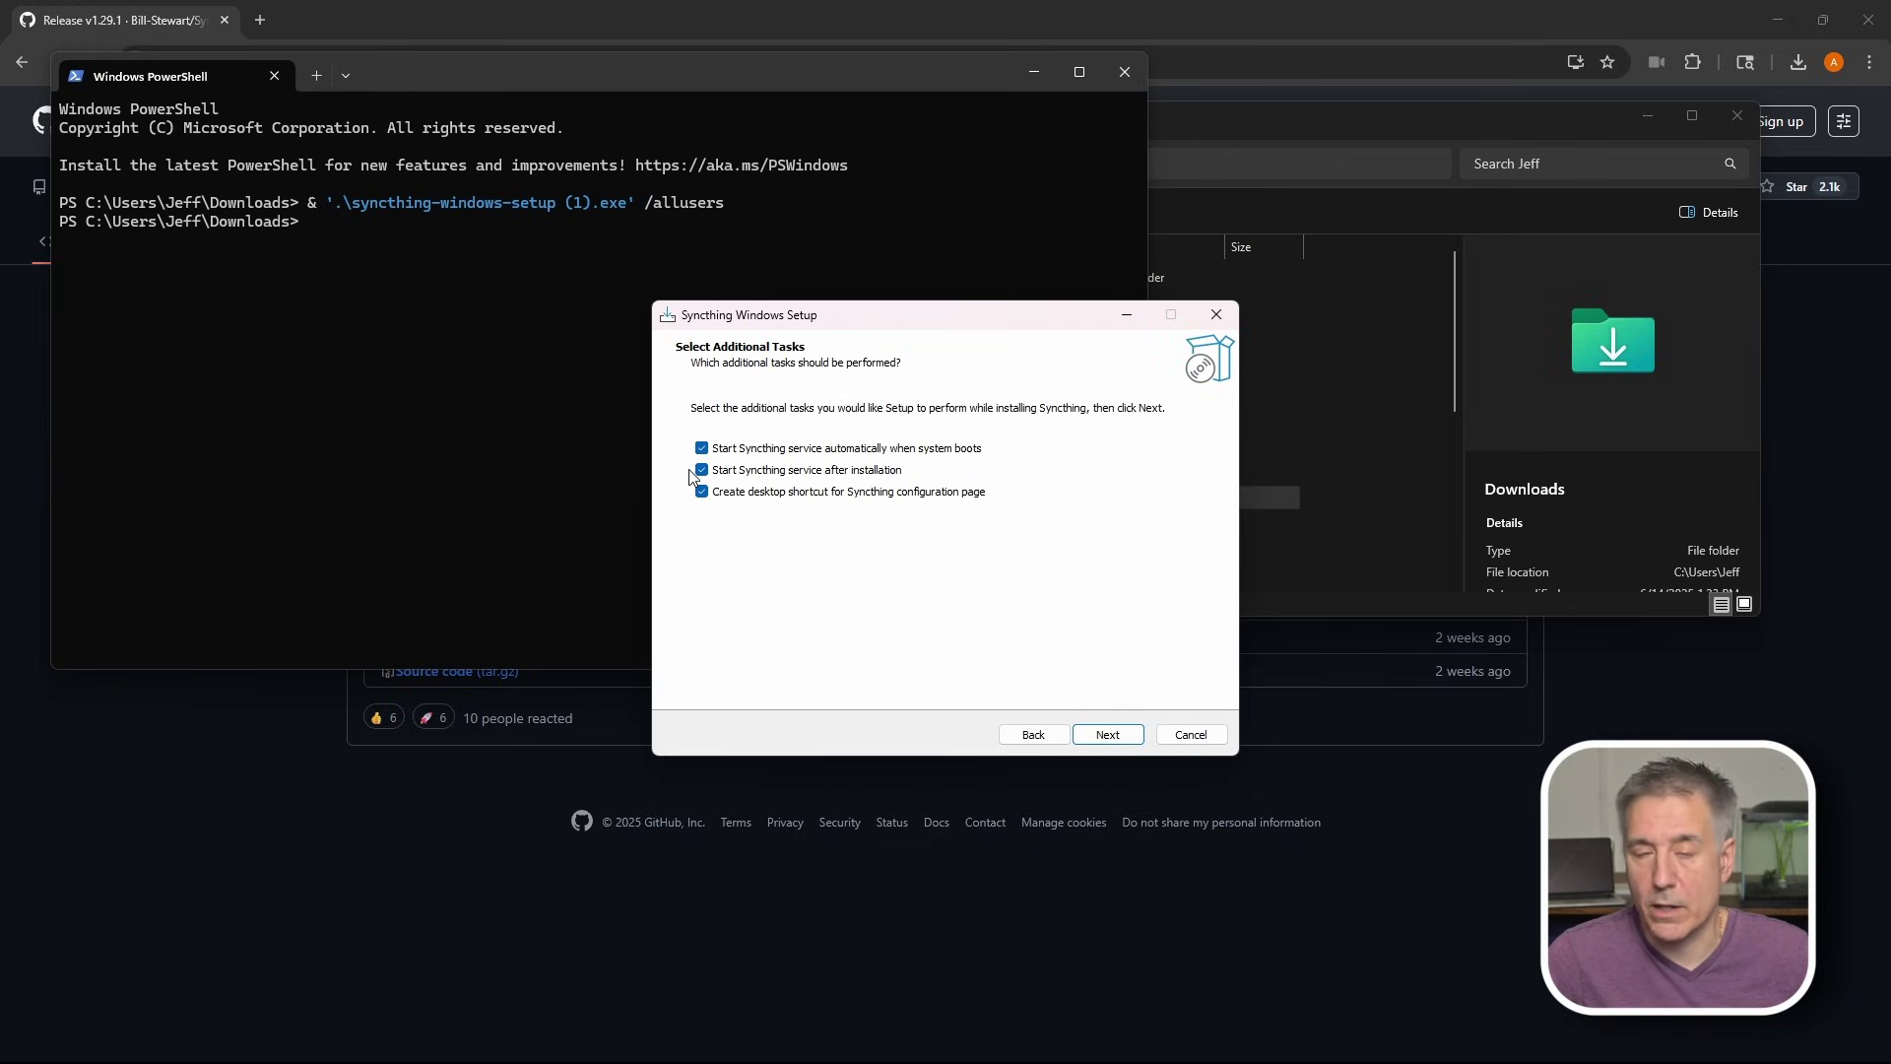
pyautogui.click(1120, 737)
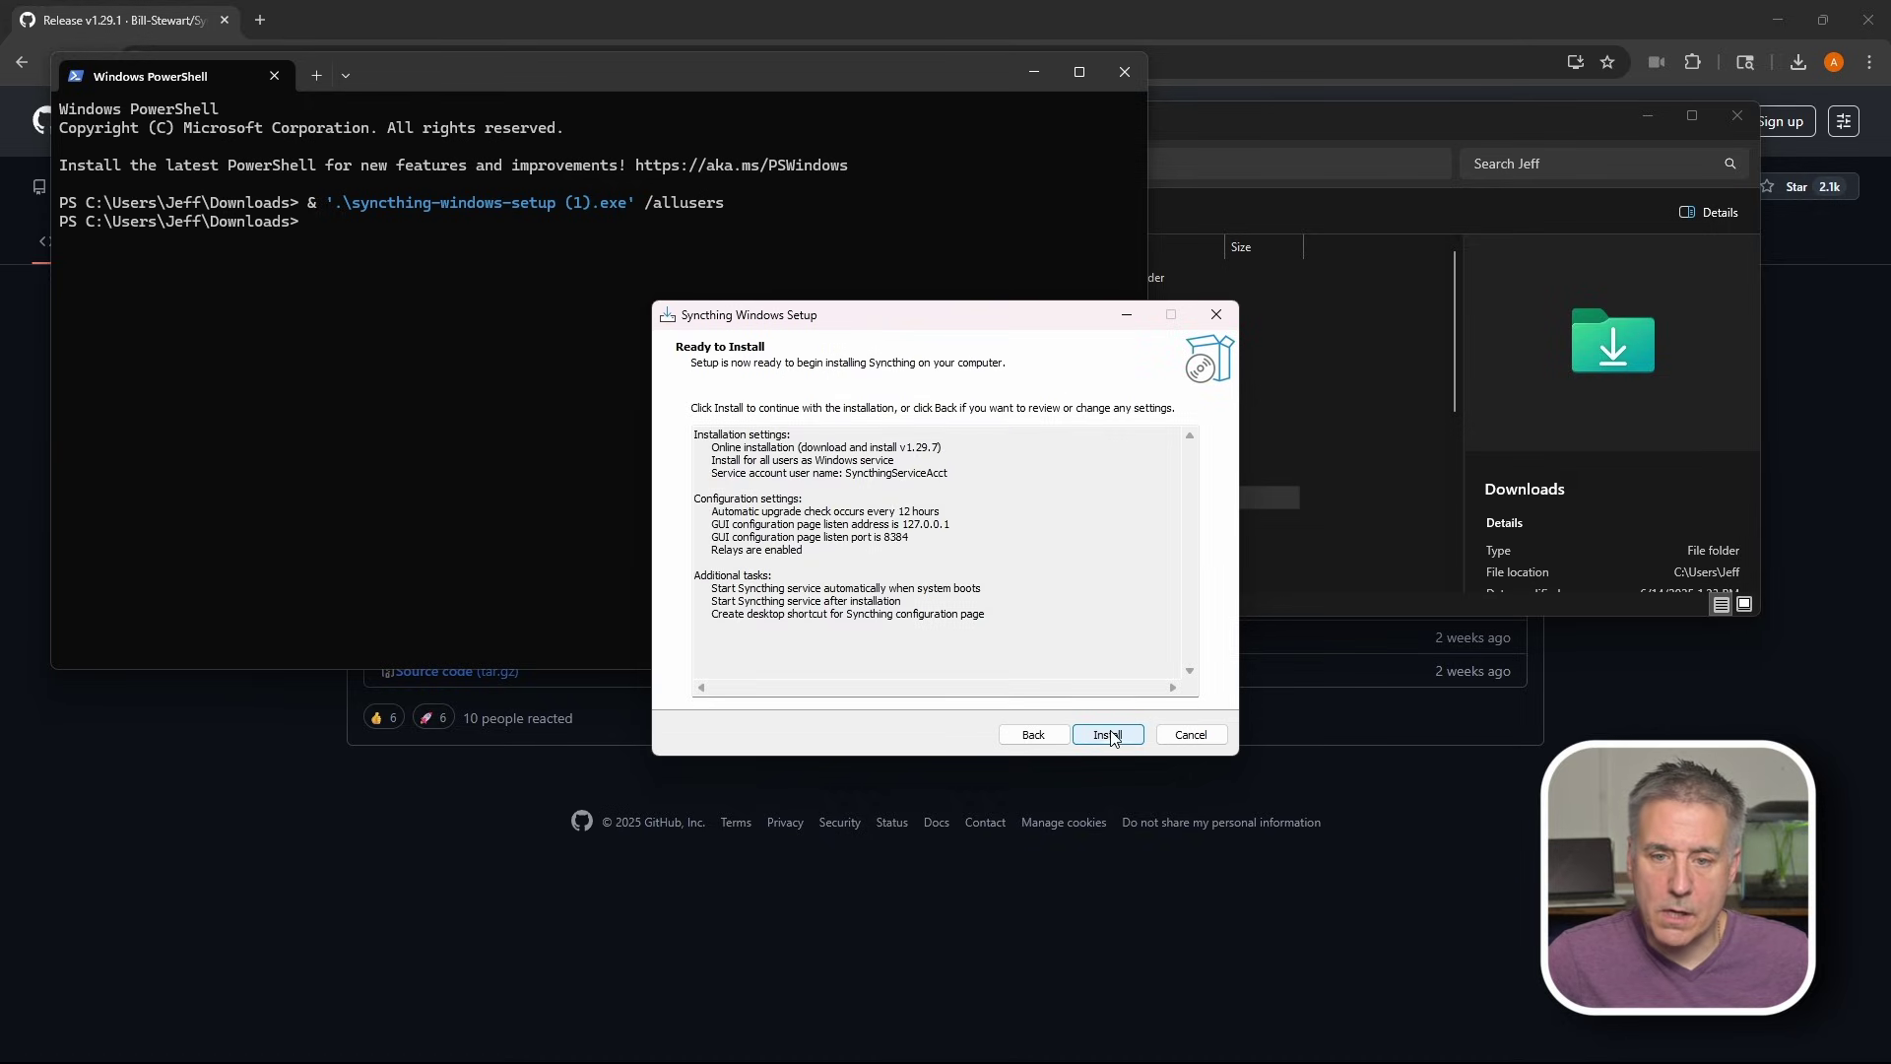
pyautogui.click(1109, 736)
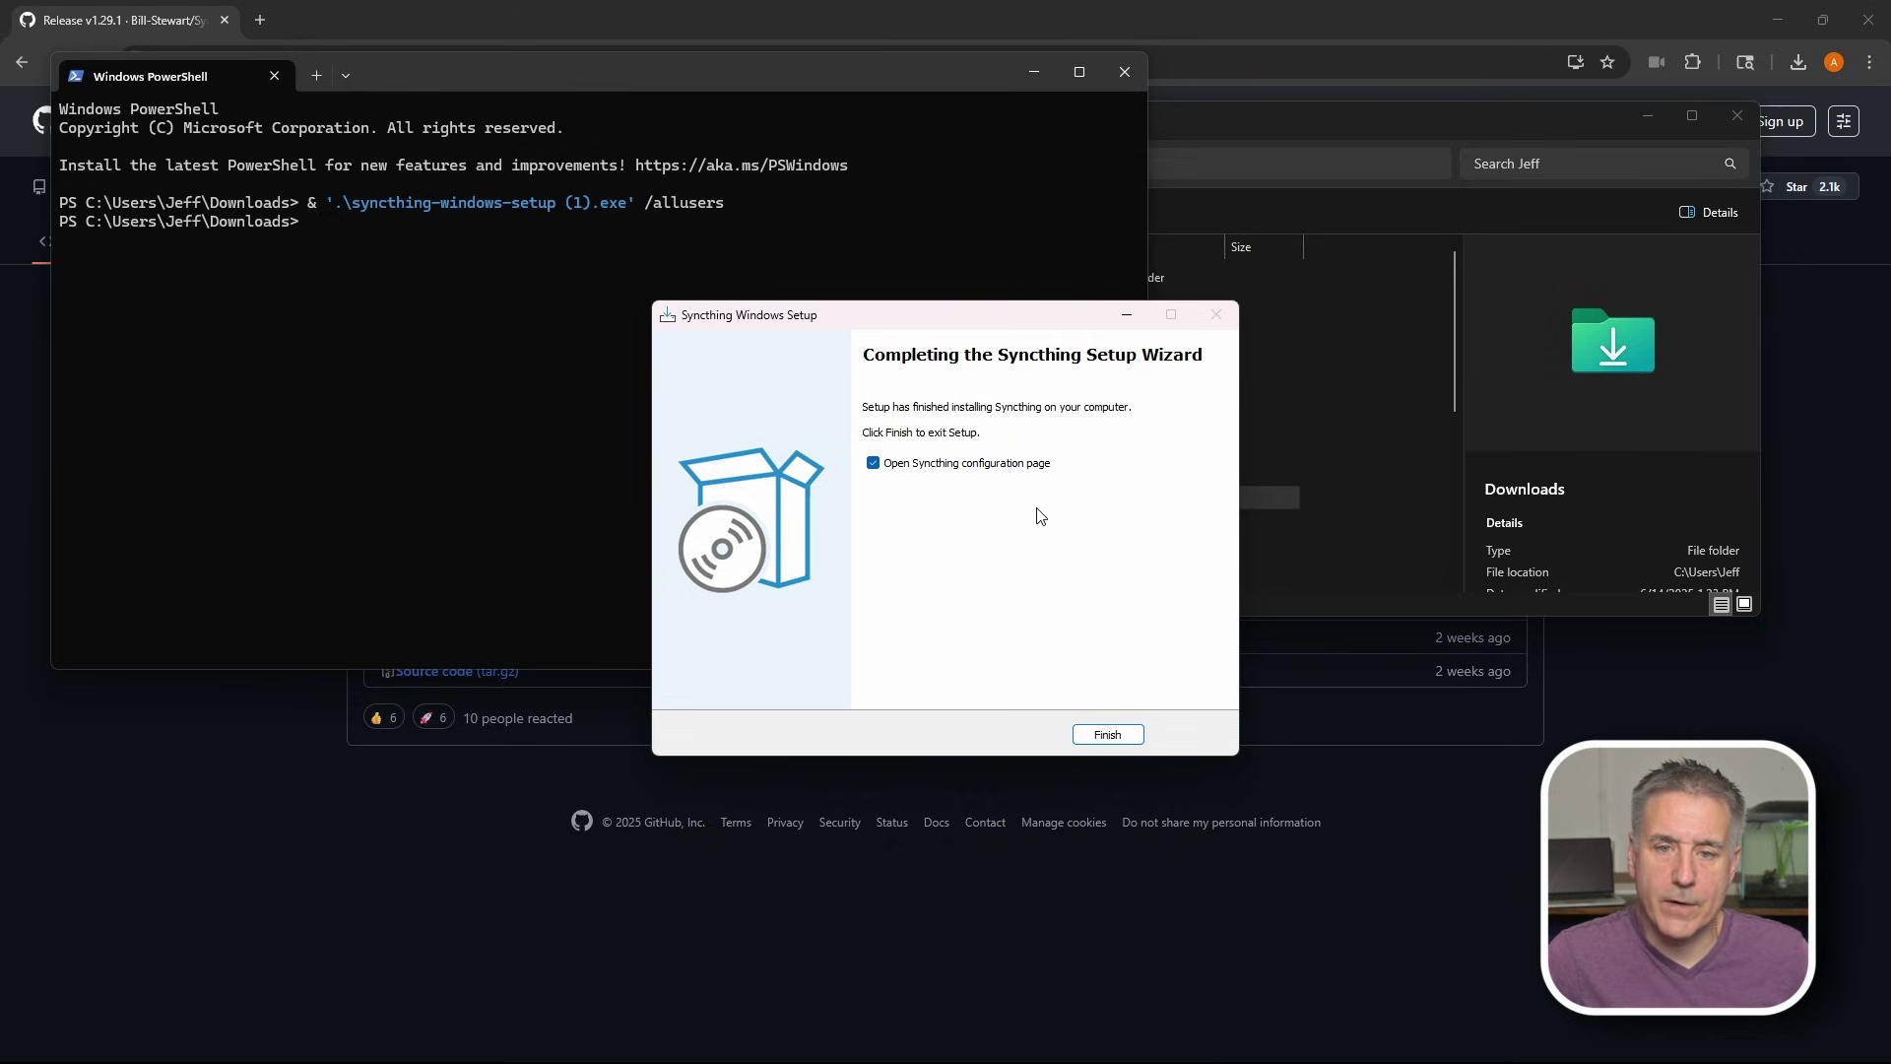
pyautogui.click(1107, 736)
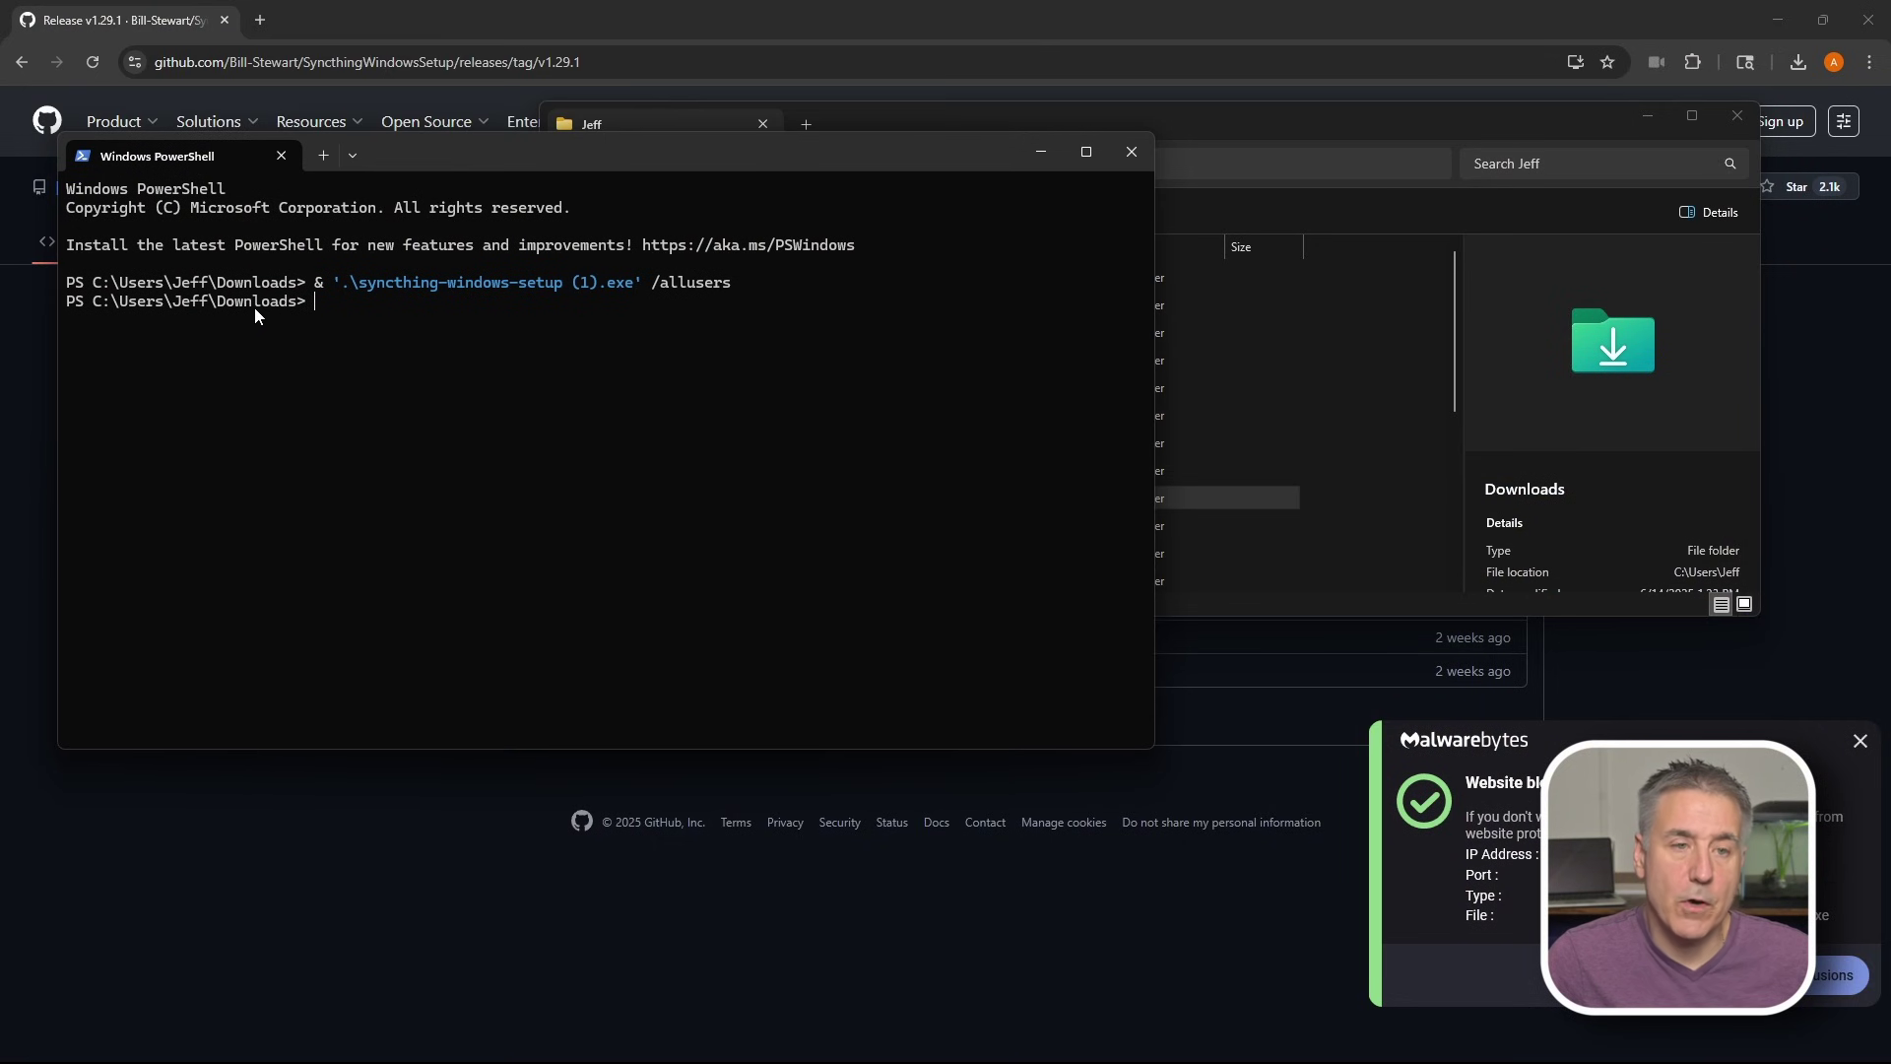
pyautogui.write('exit')
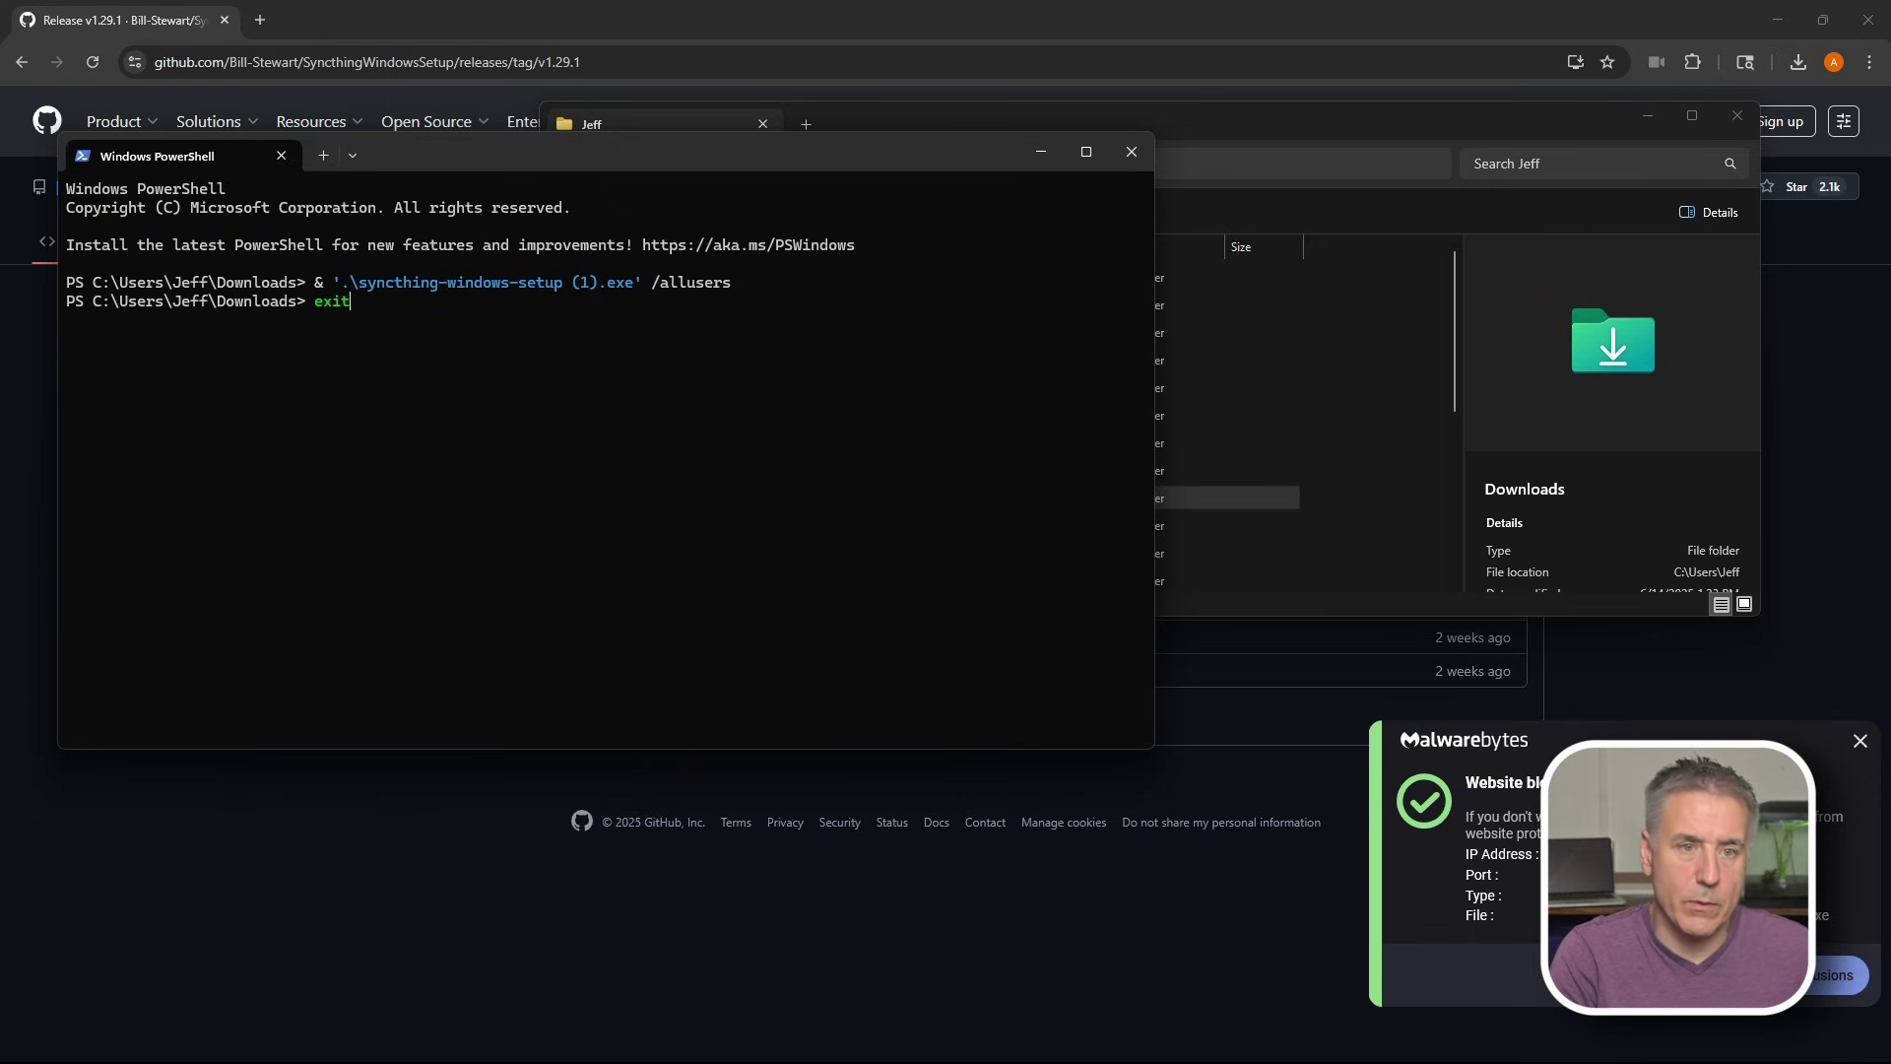
pyautogui.press('Return')
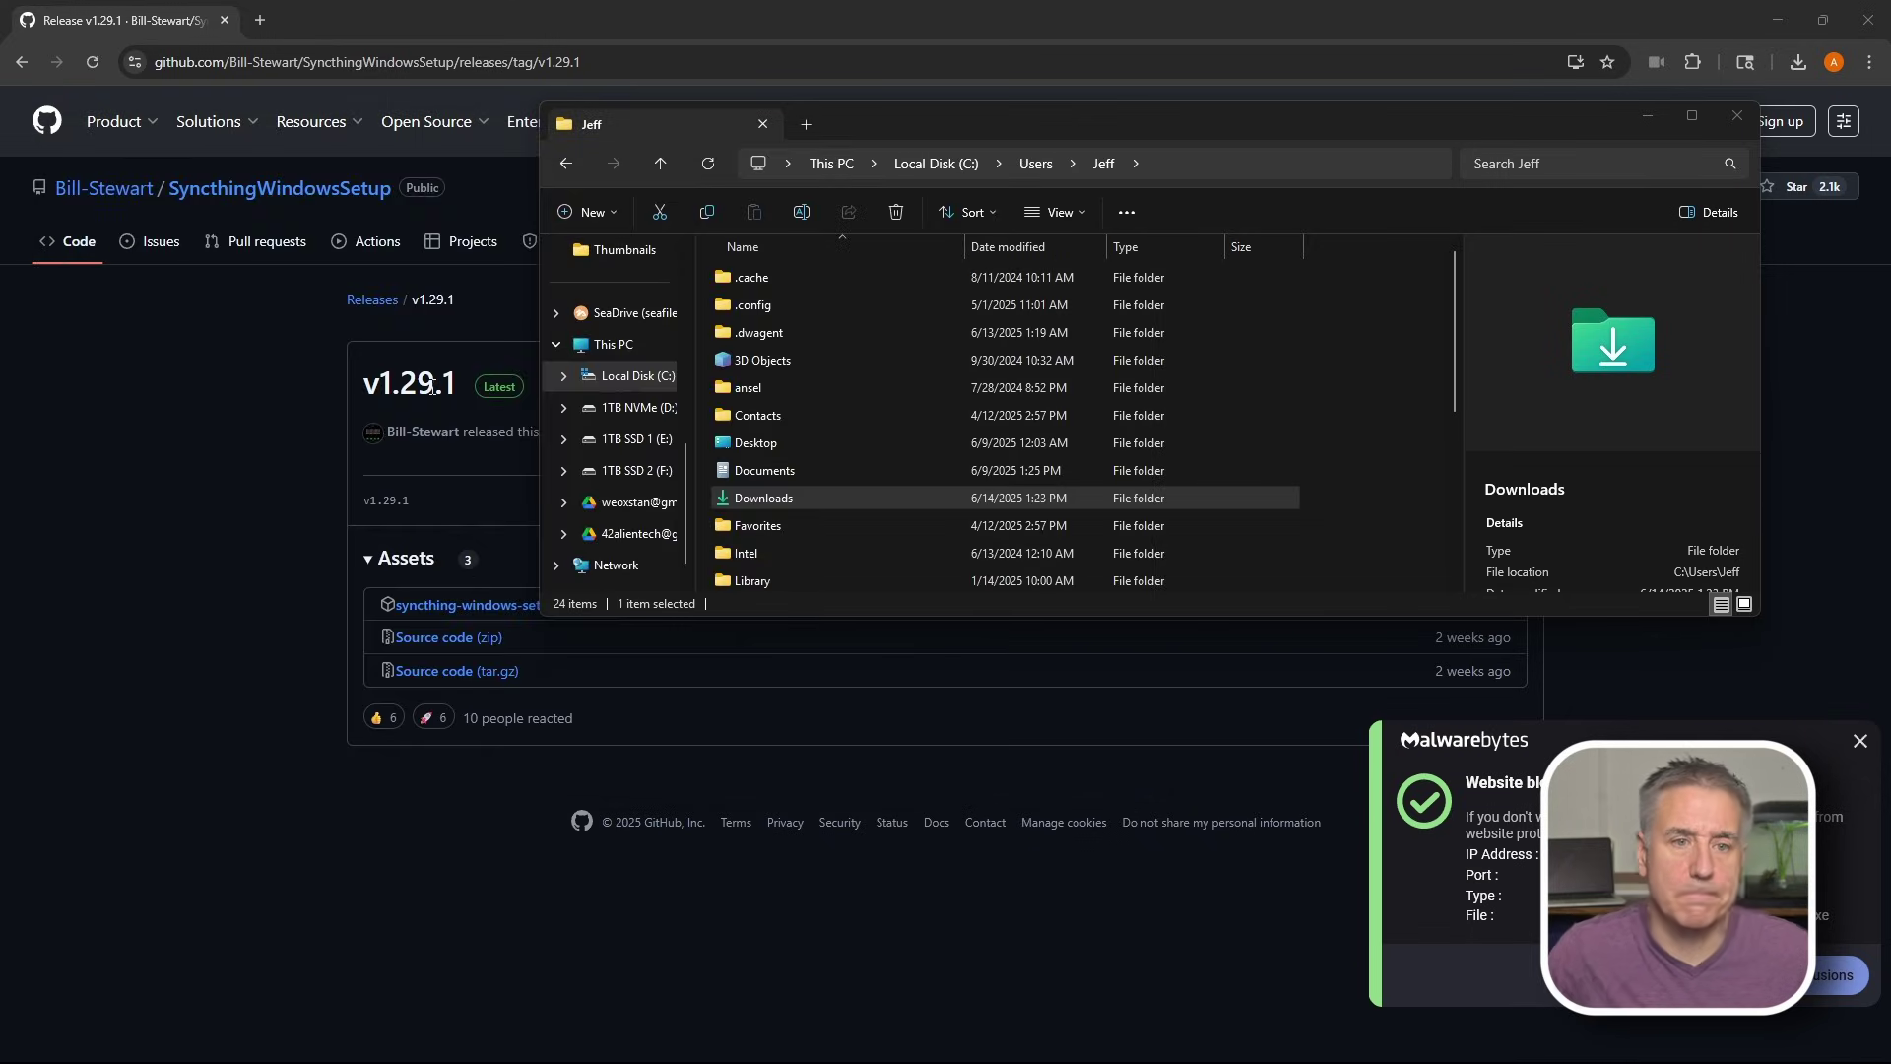
pyautogui.click(1737, 115)
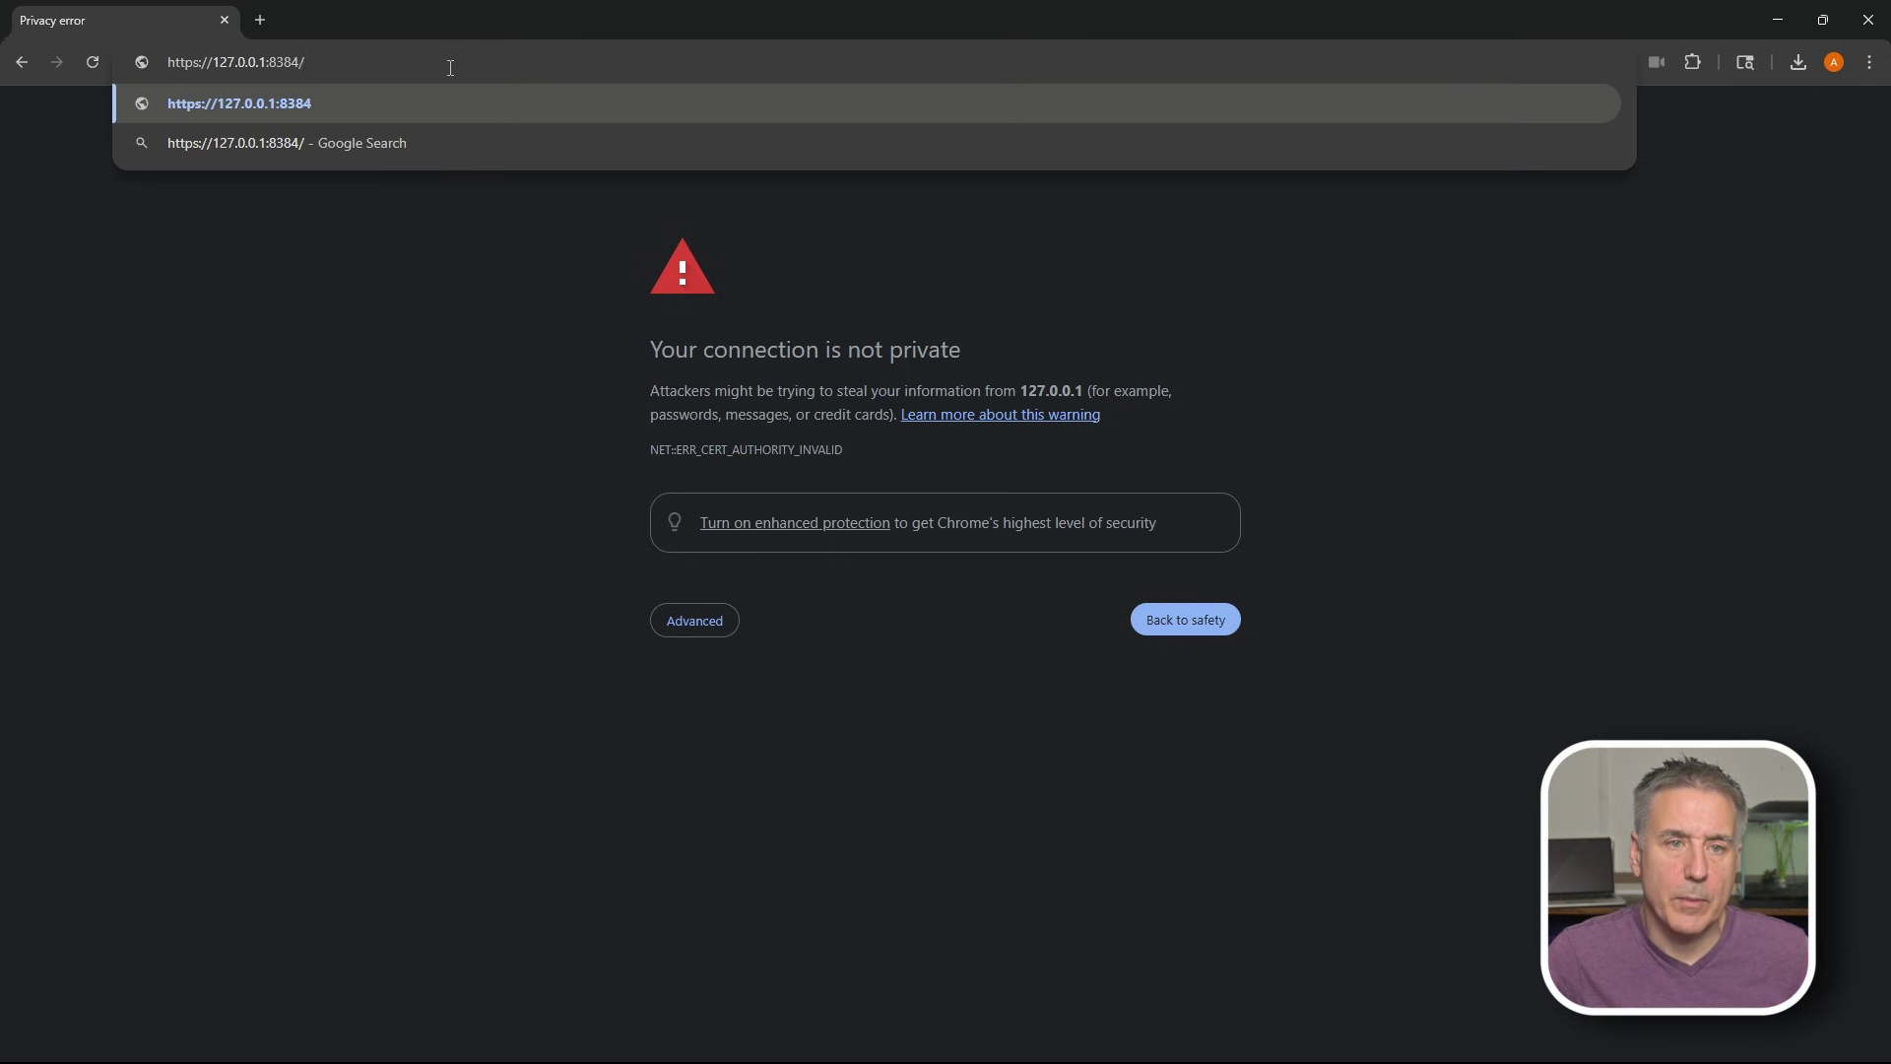
pyautogui.press('Return')
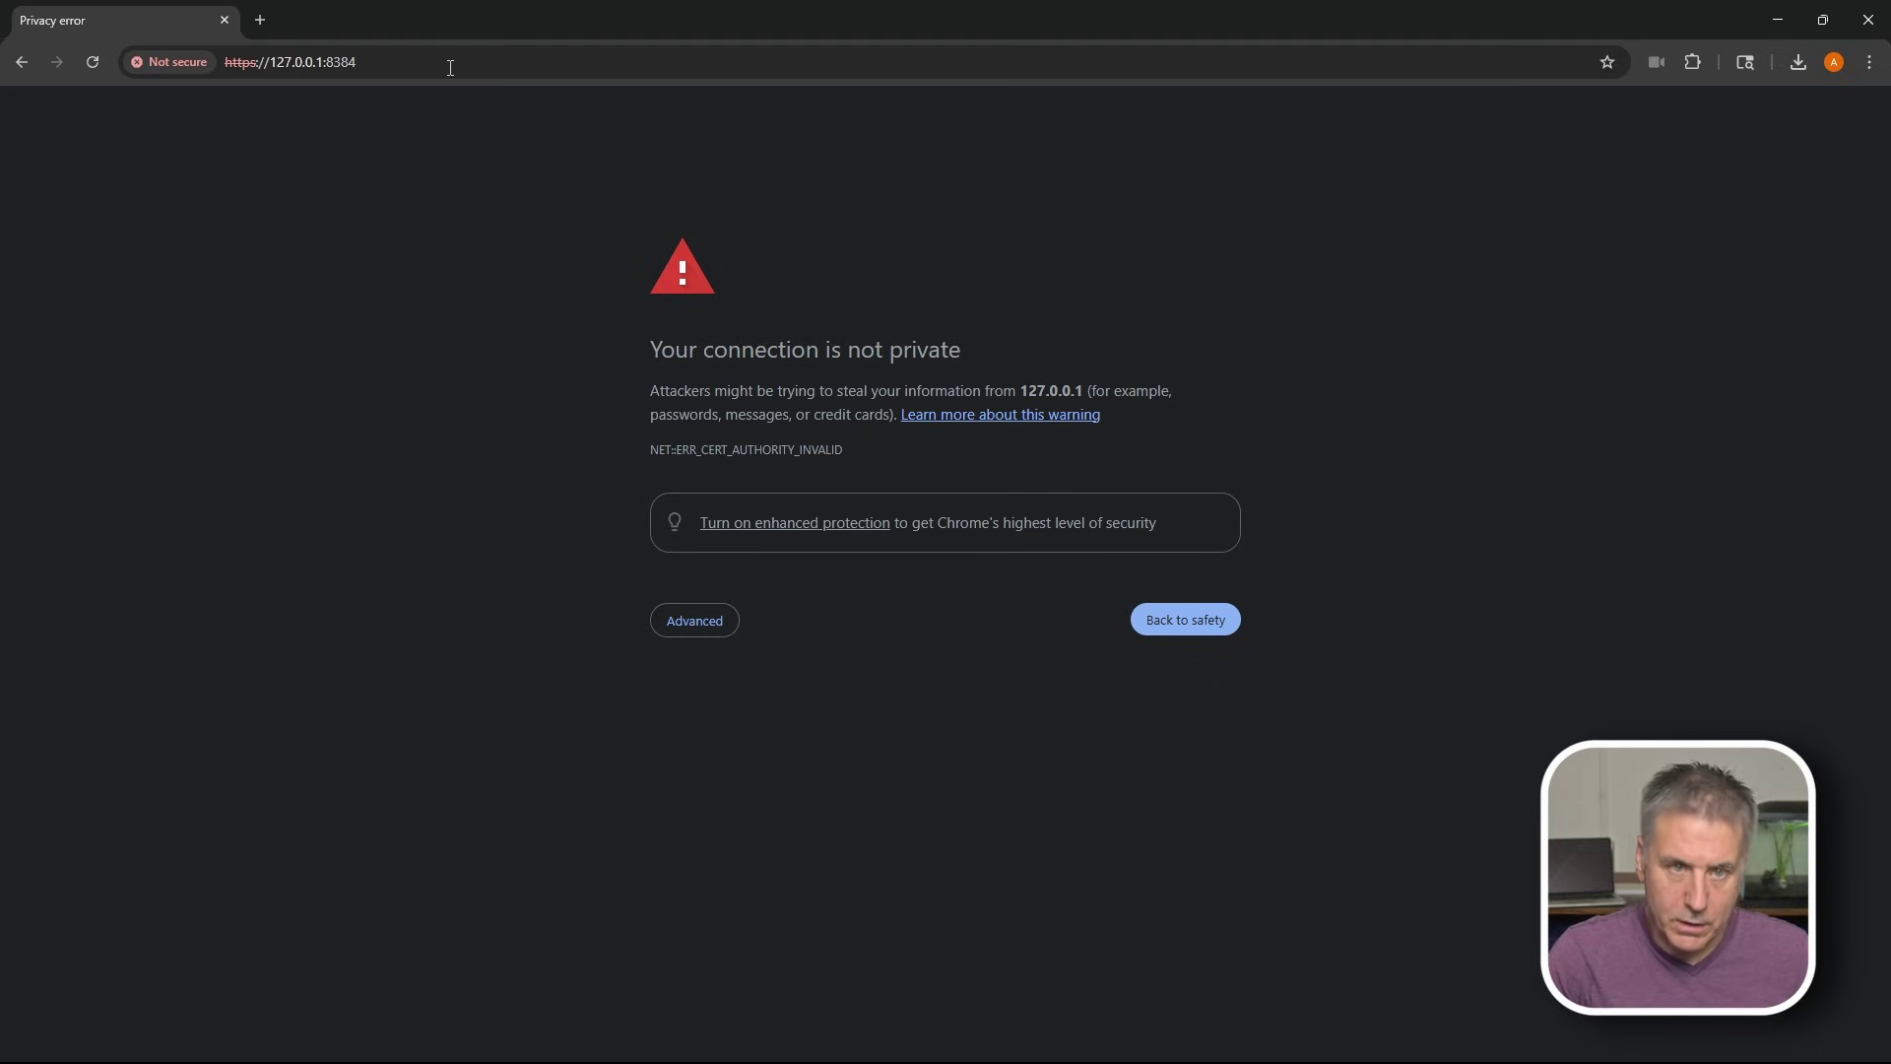
pyautogui.click(695, 623)
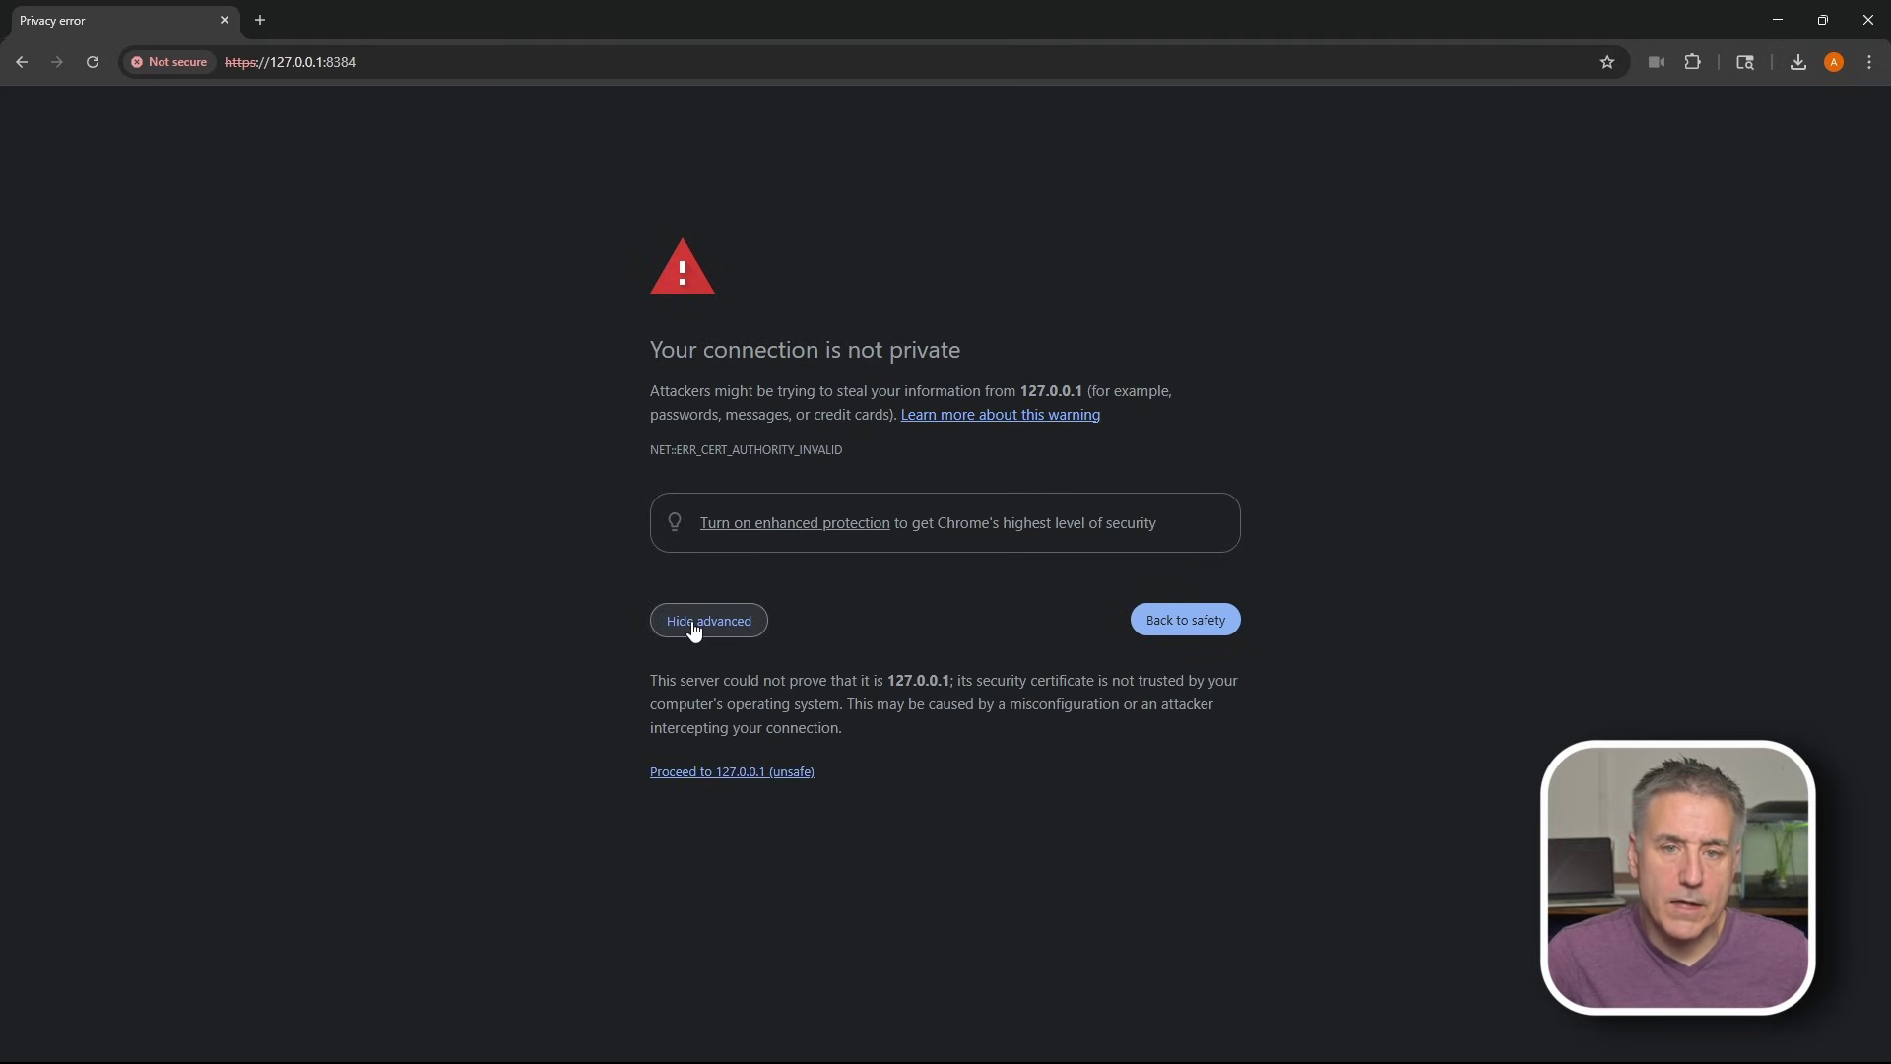
pyautogui.click(709, 773)
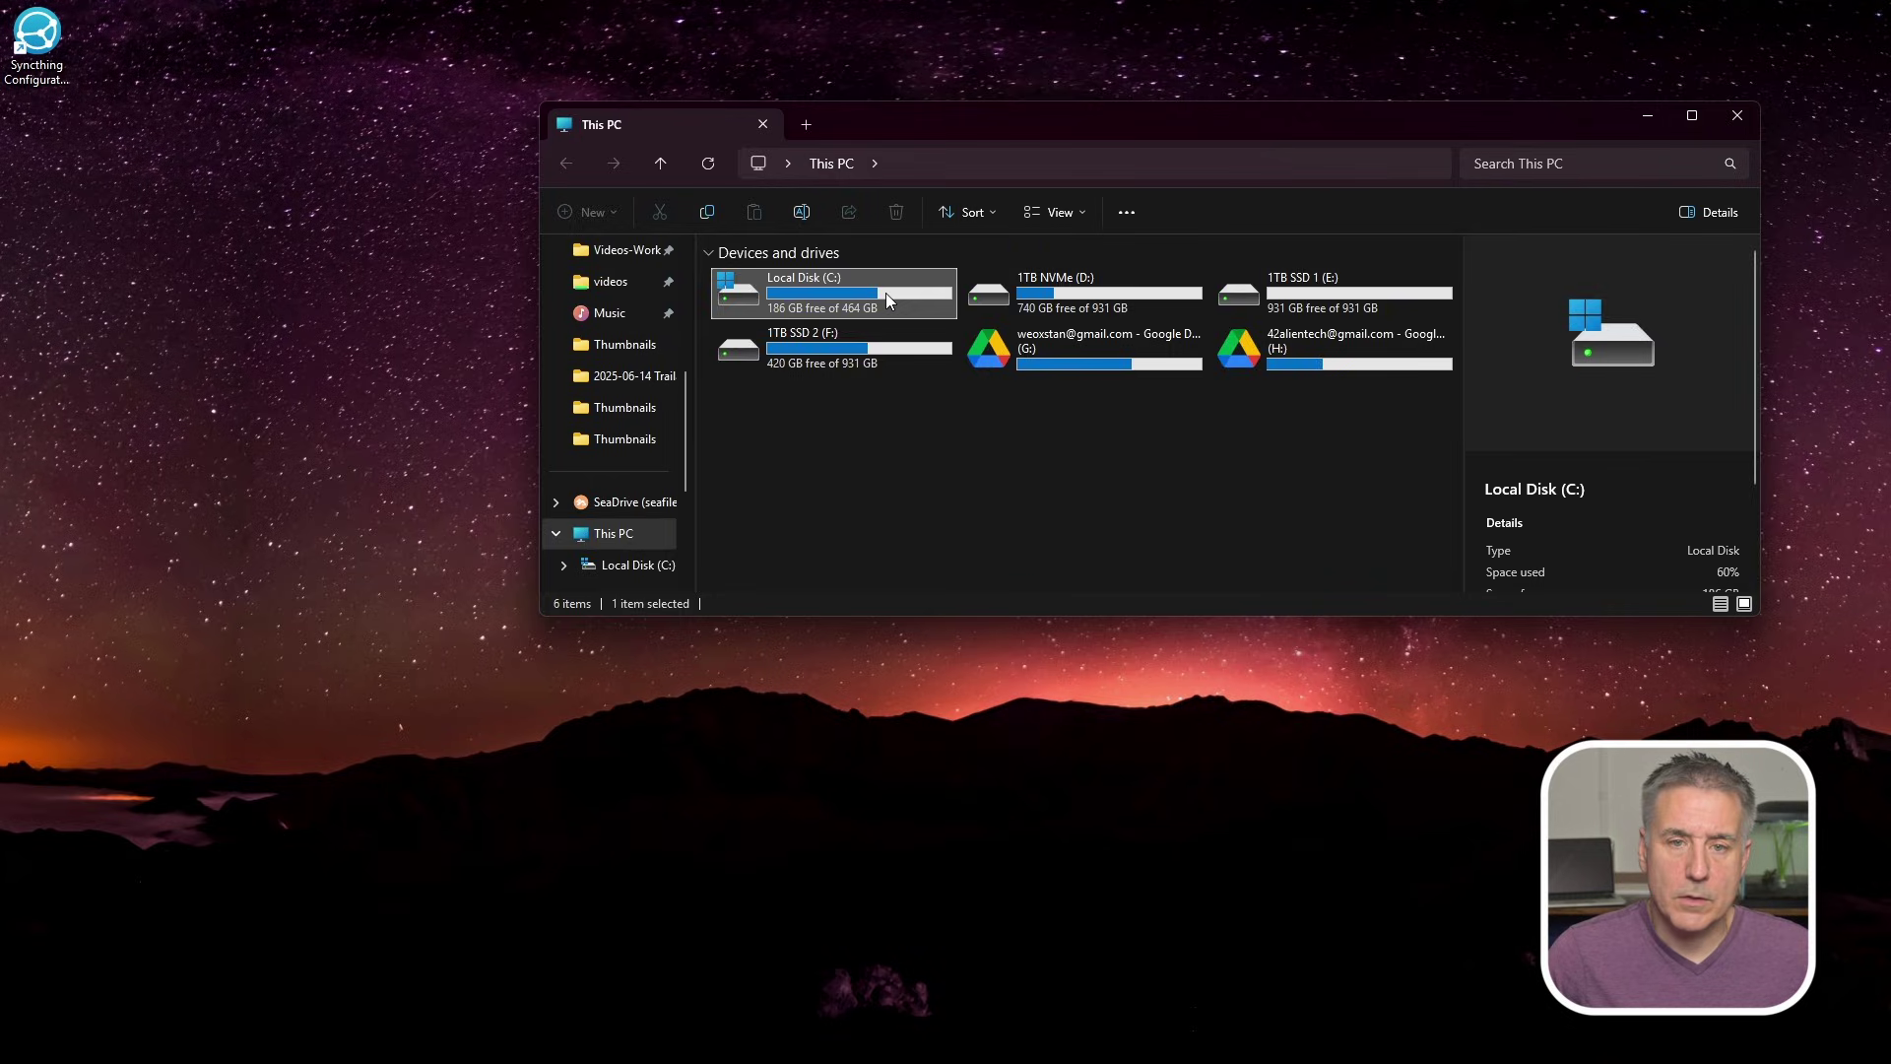
# On Local Disk (C:), check the existing syncthing folder, then add a new folder named sync
pyautogui.doubleClick(884, 292)
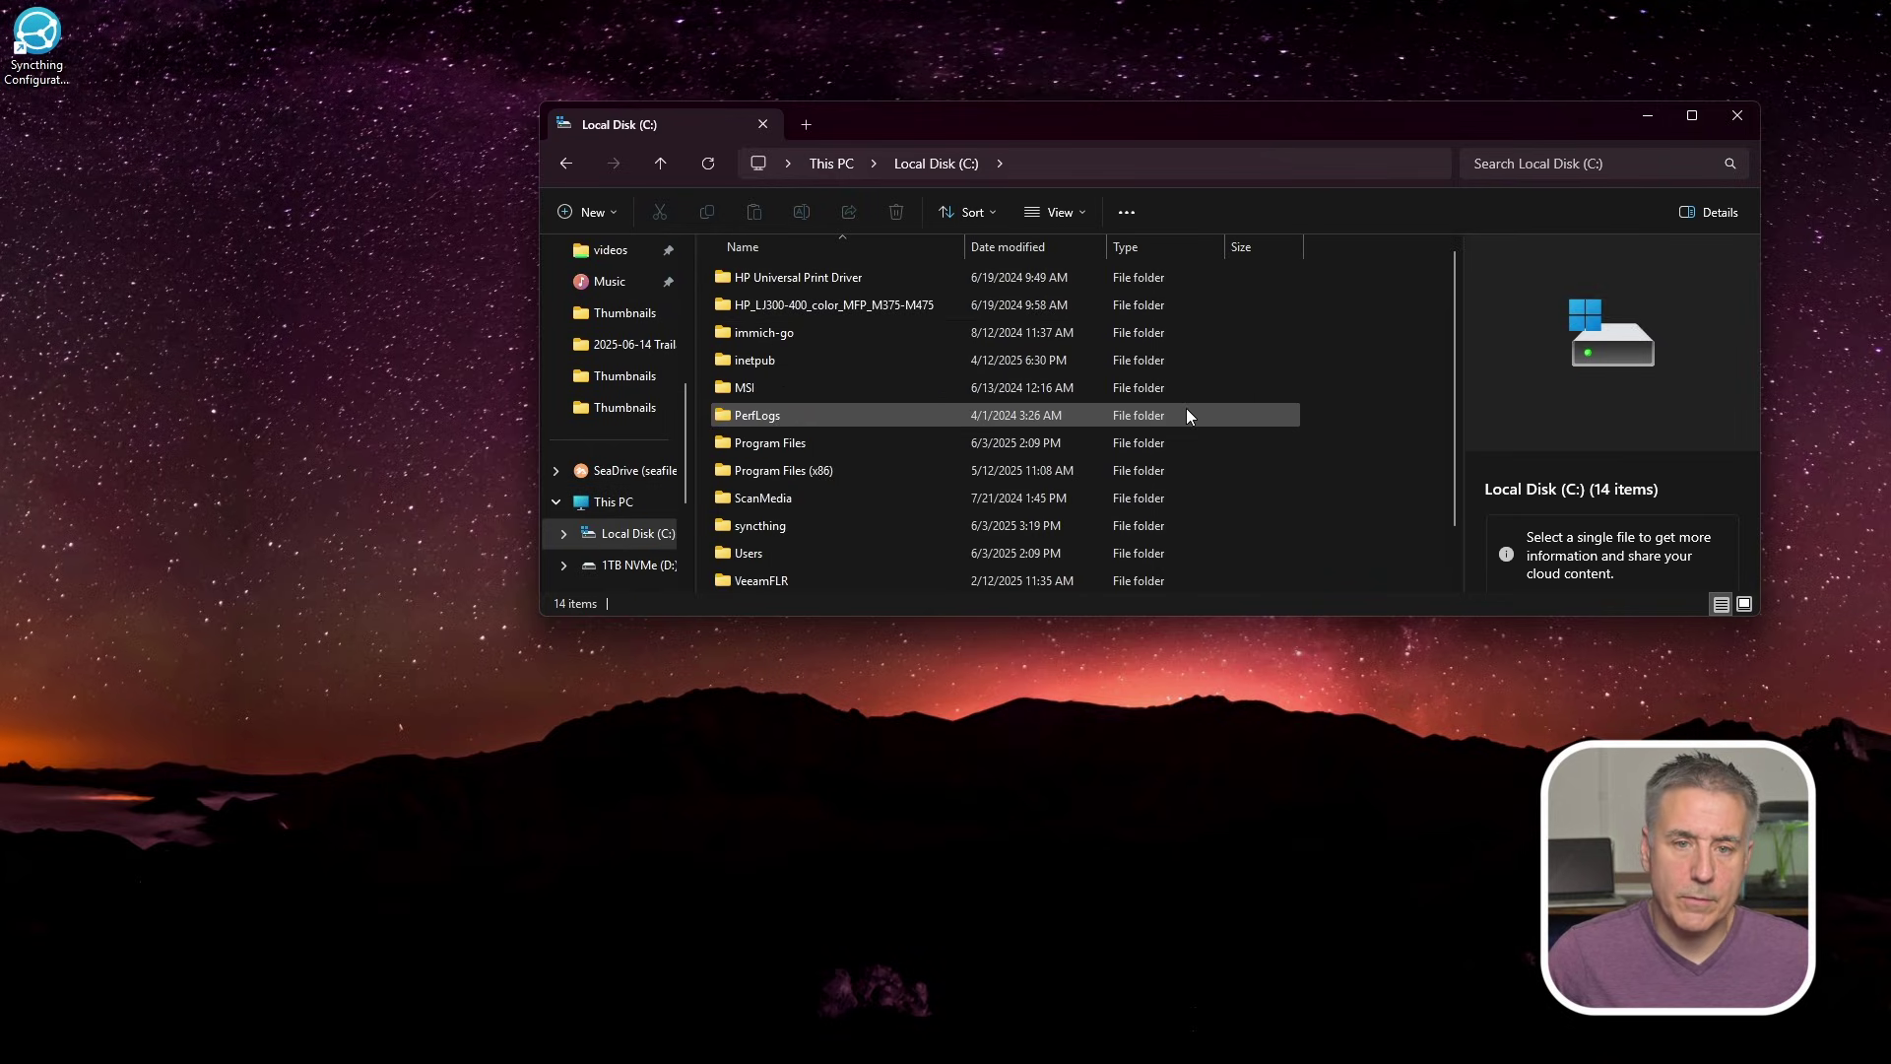
pyautogui.doubleClick(765, 528)
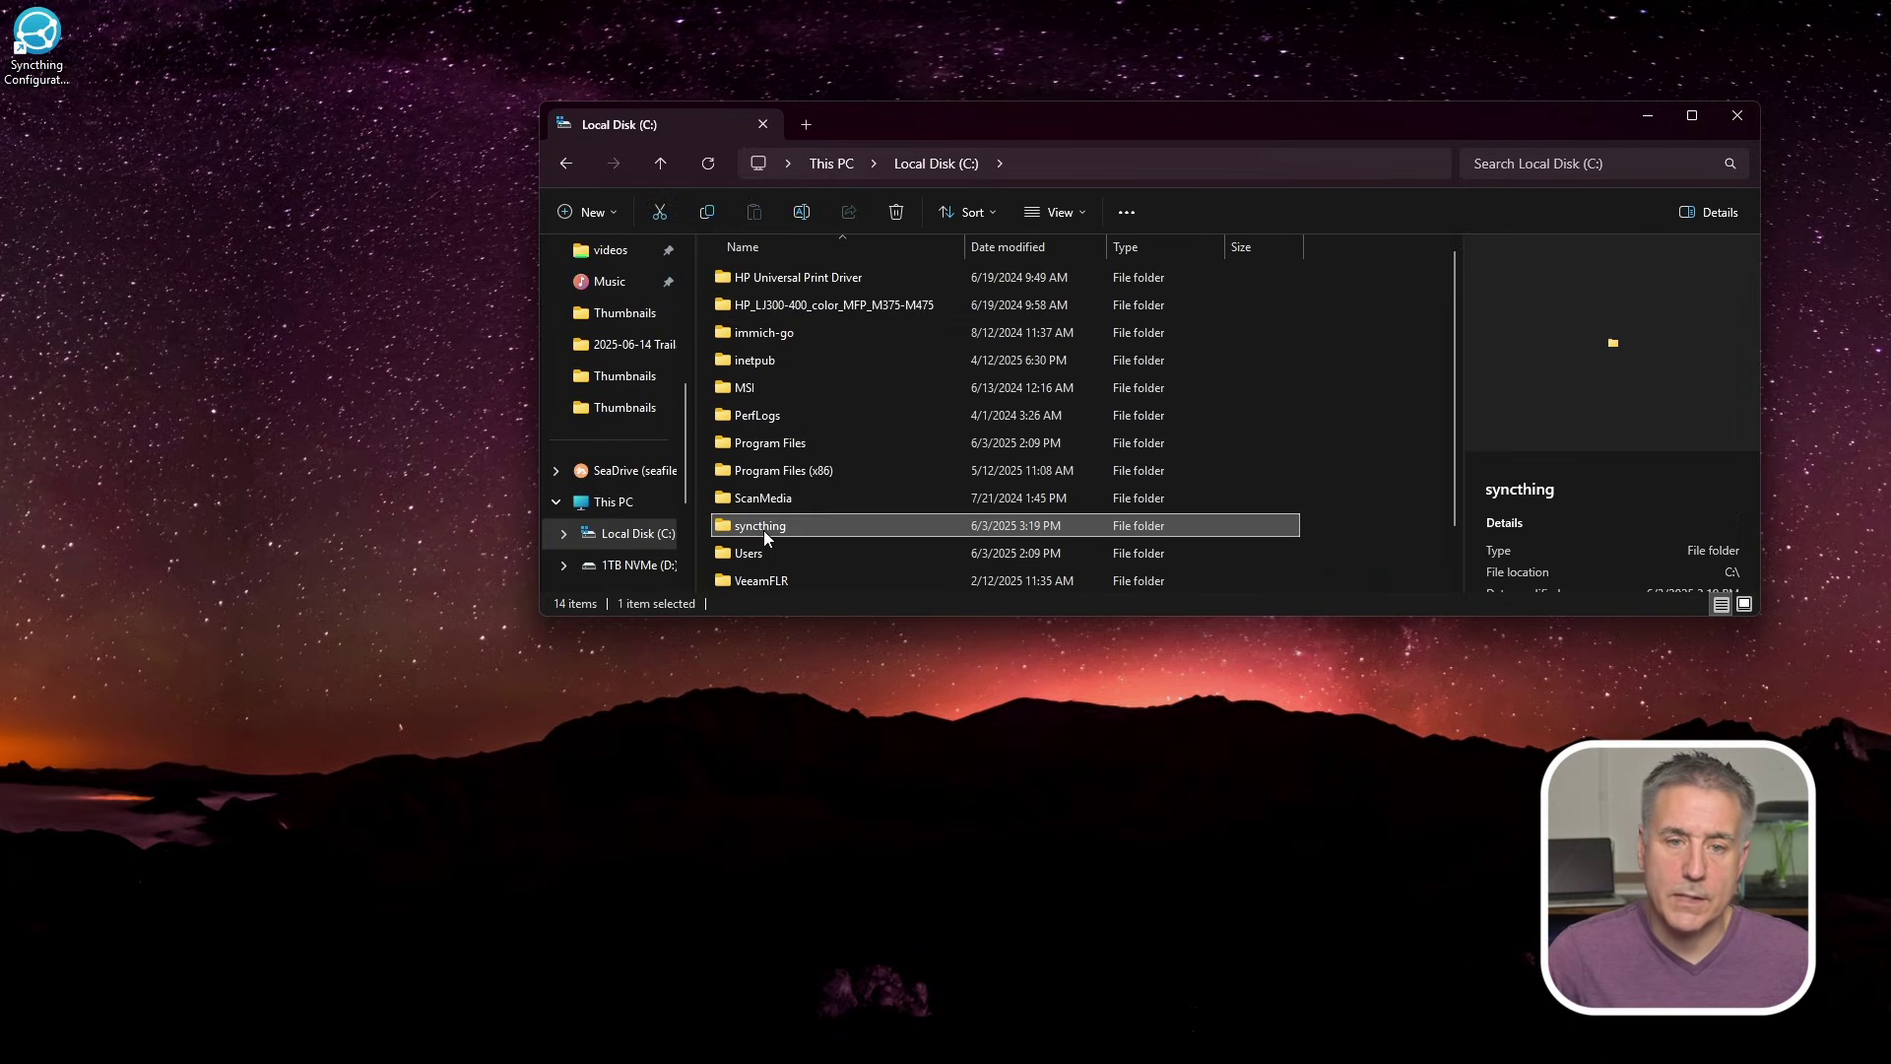
pyautogui.click(916, 163)
pyautogui.rightClick(1392, 510)
pyautogui.moveTo(1465, 660)
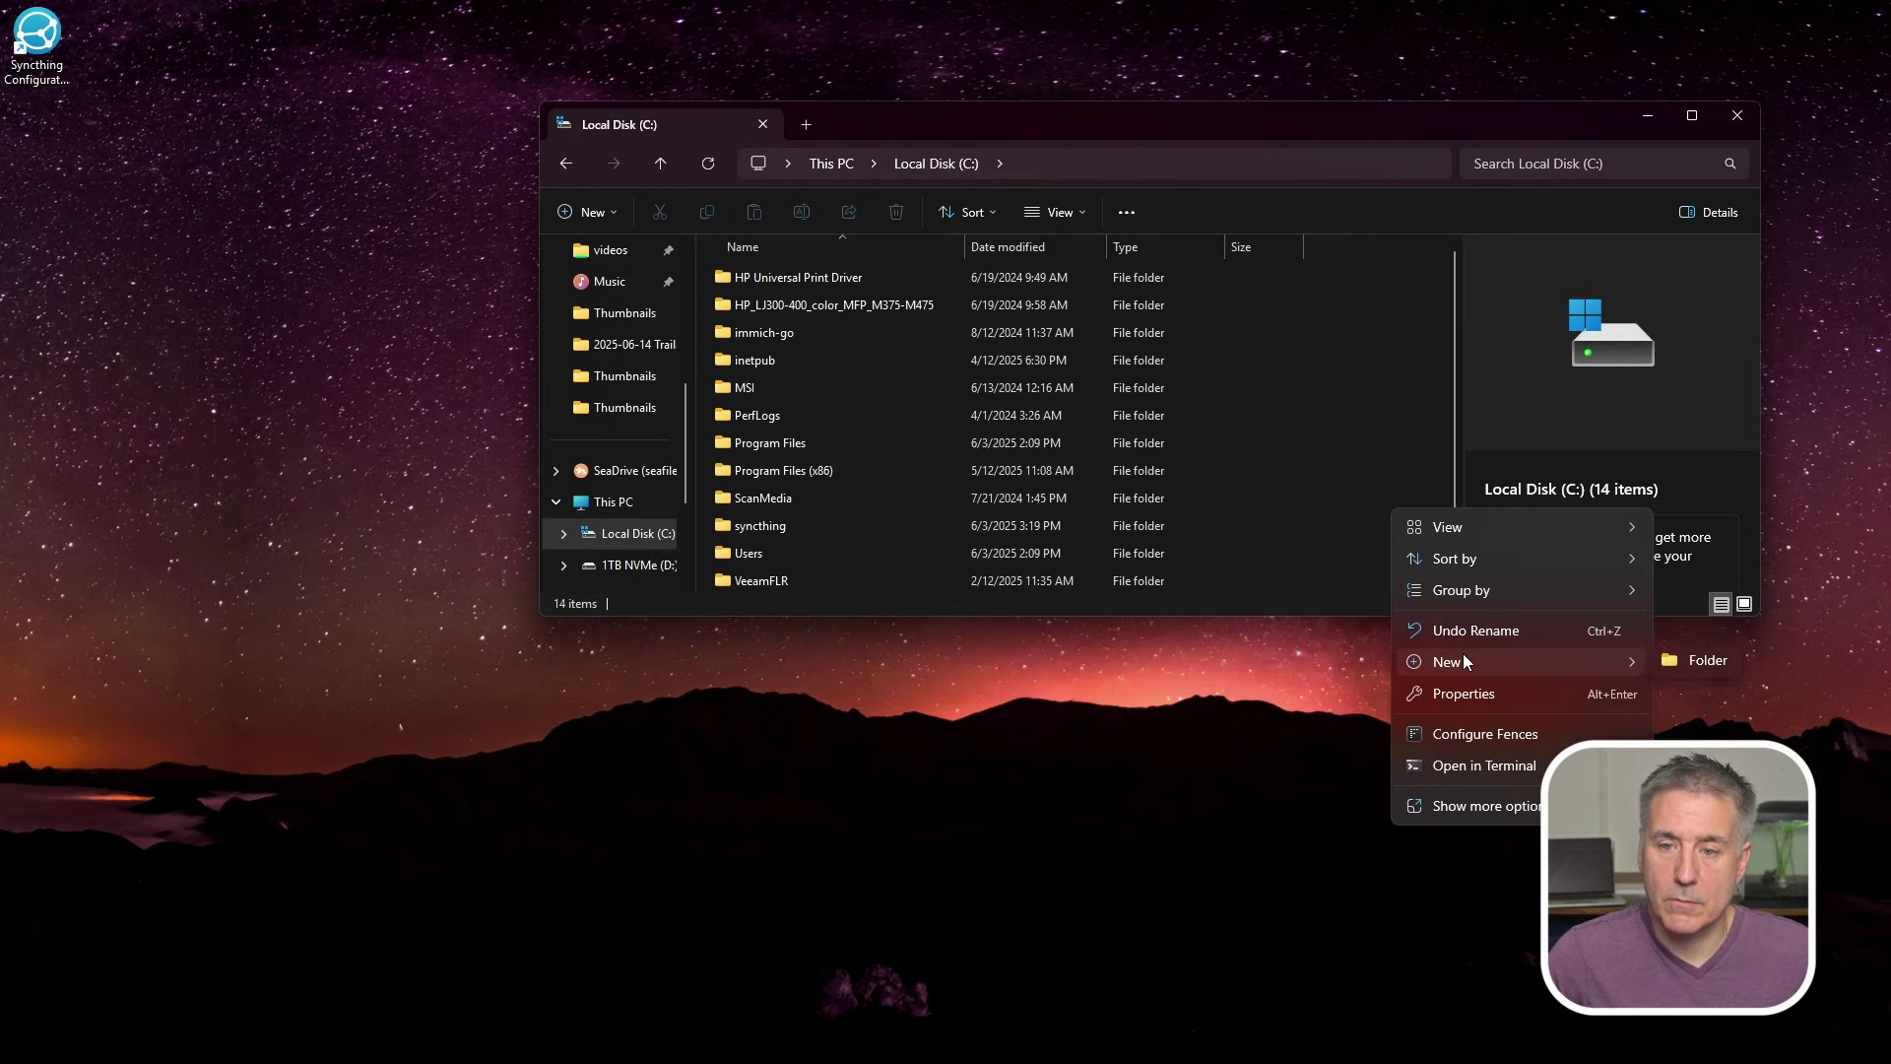
pyautogui.click(1717, 662)
pyautogui.write('sy')
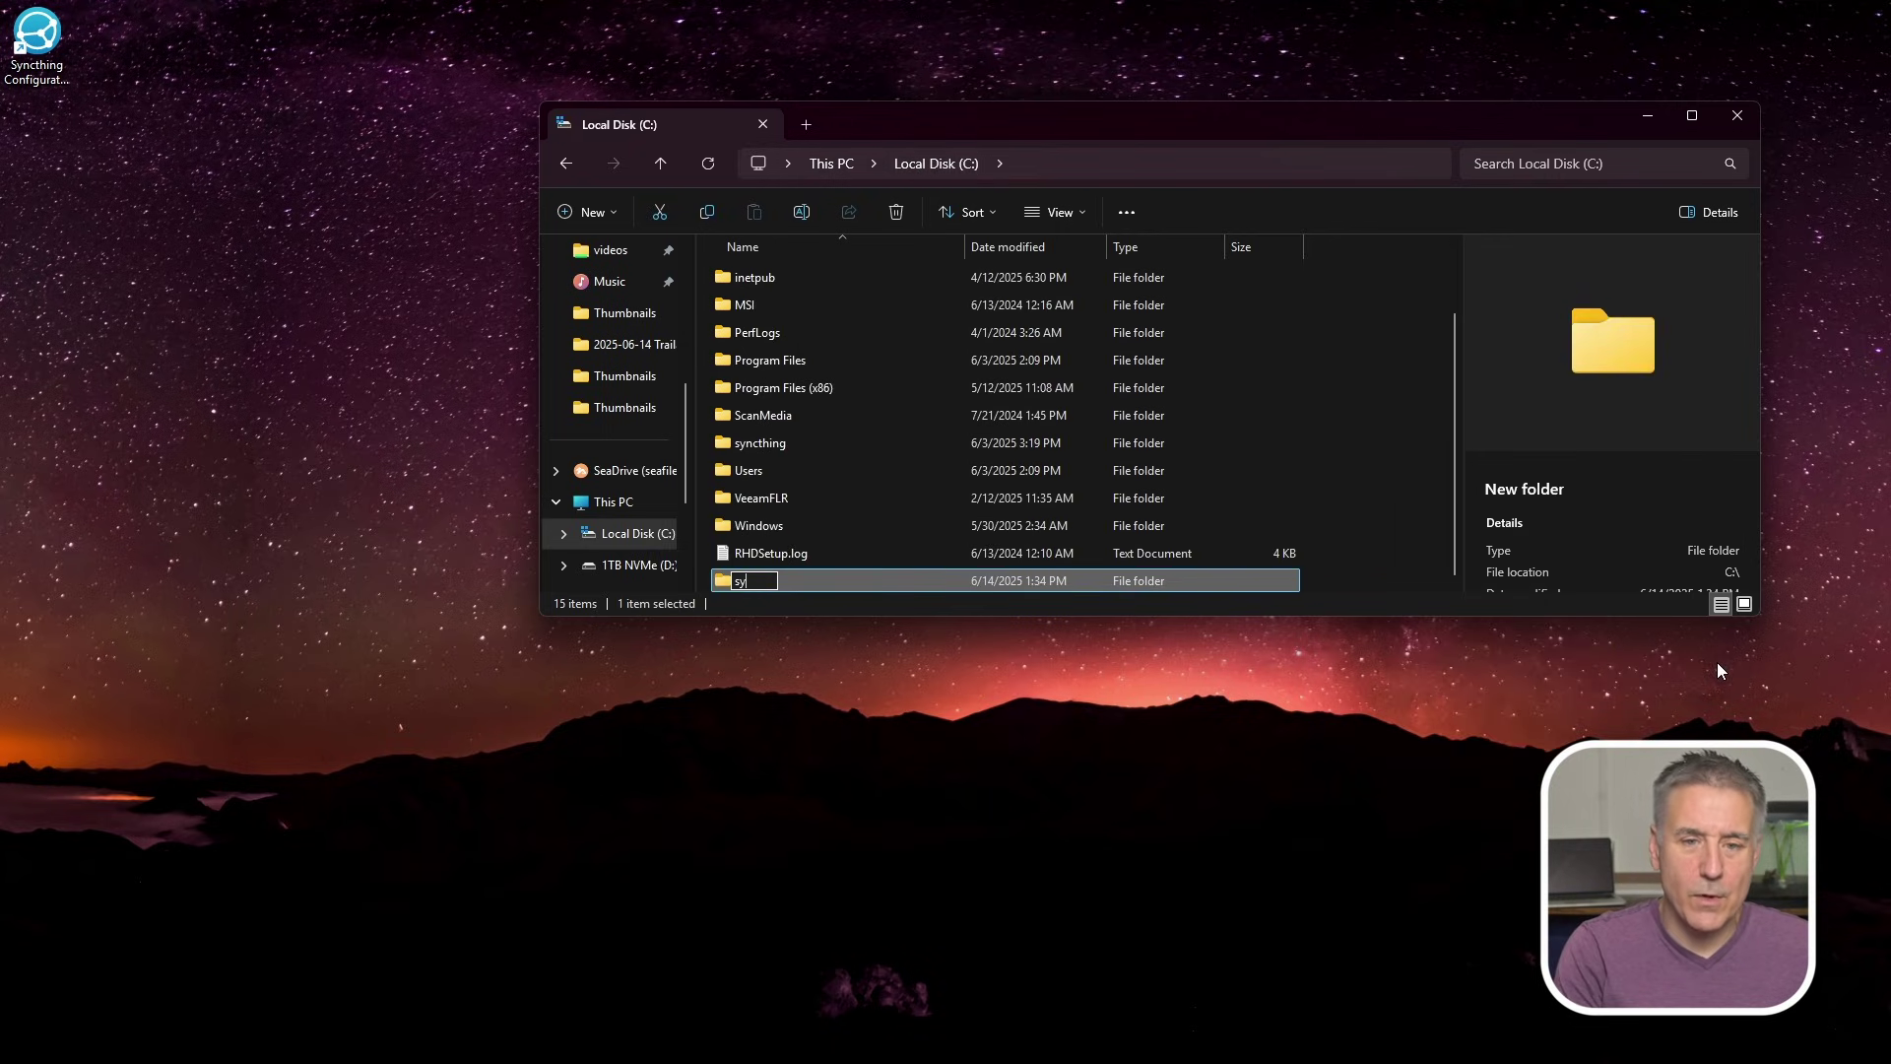
pyautogui.write('nc')
pyautogui.press('Return')
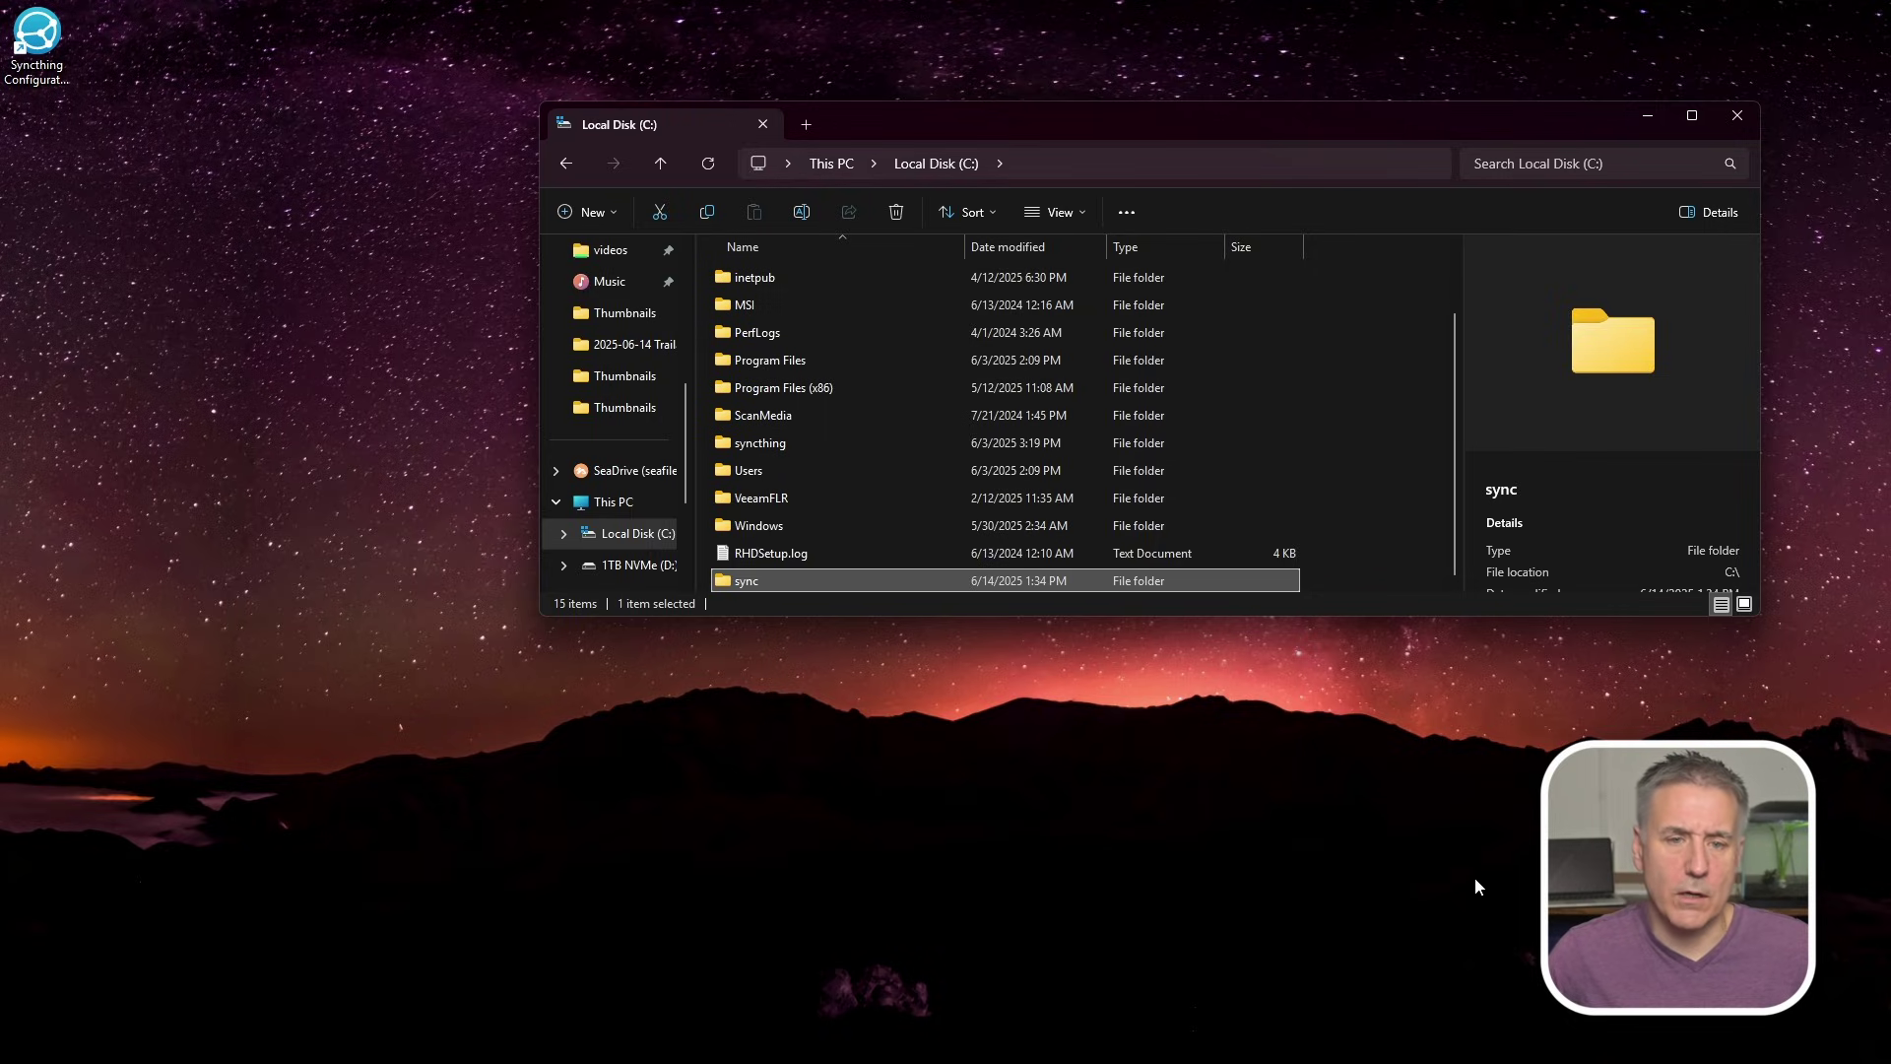
pyautogui.scroll(5, 620, 355)
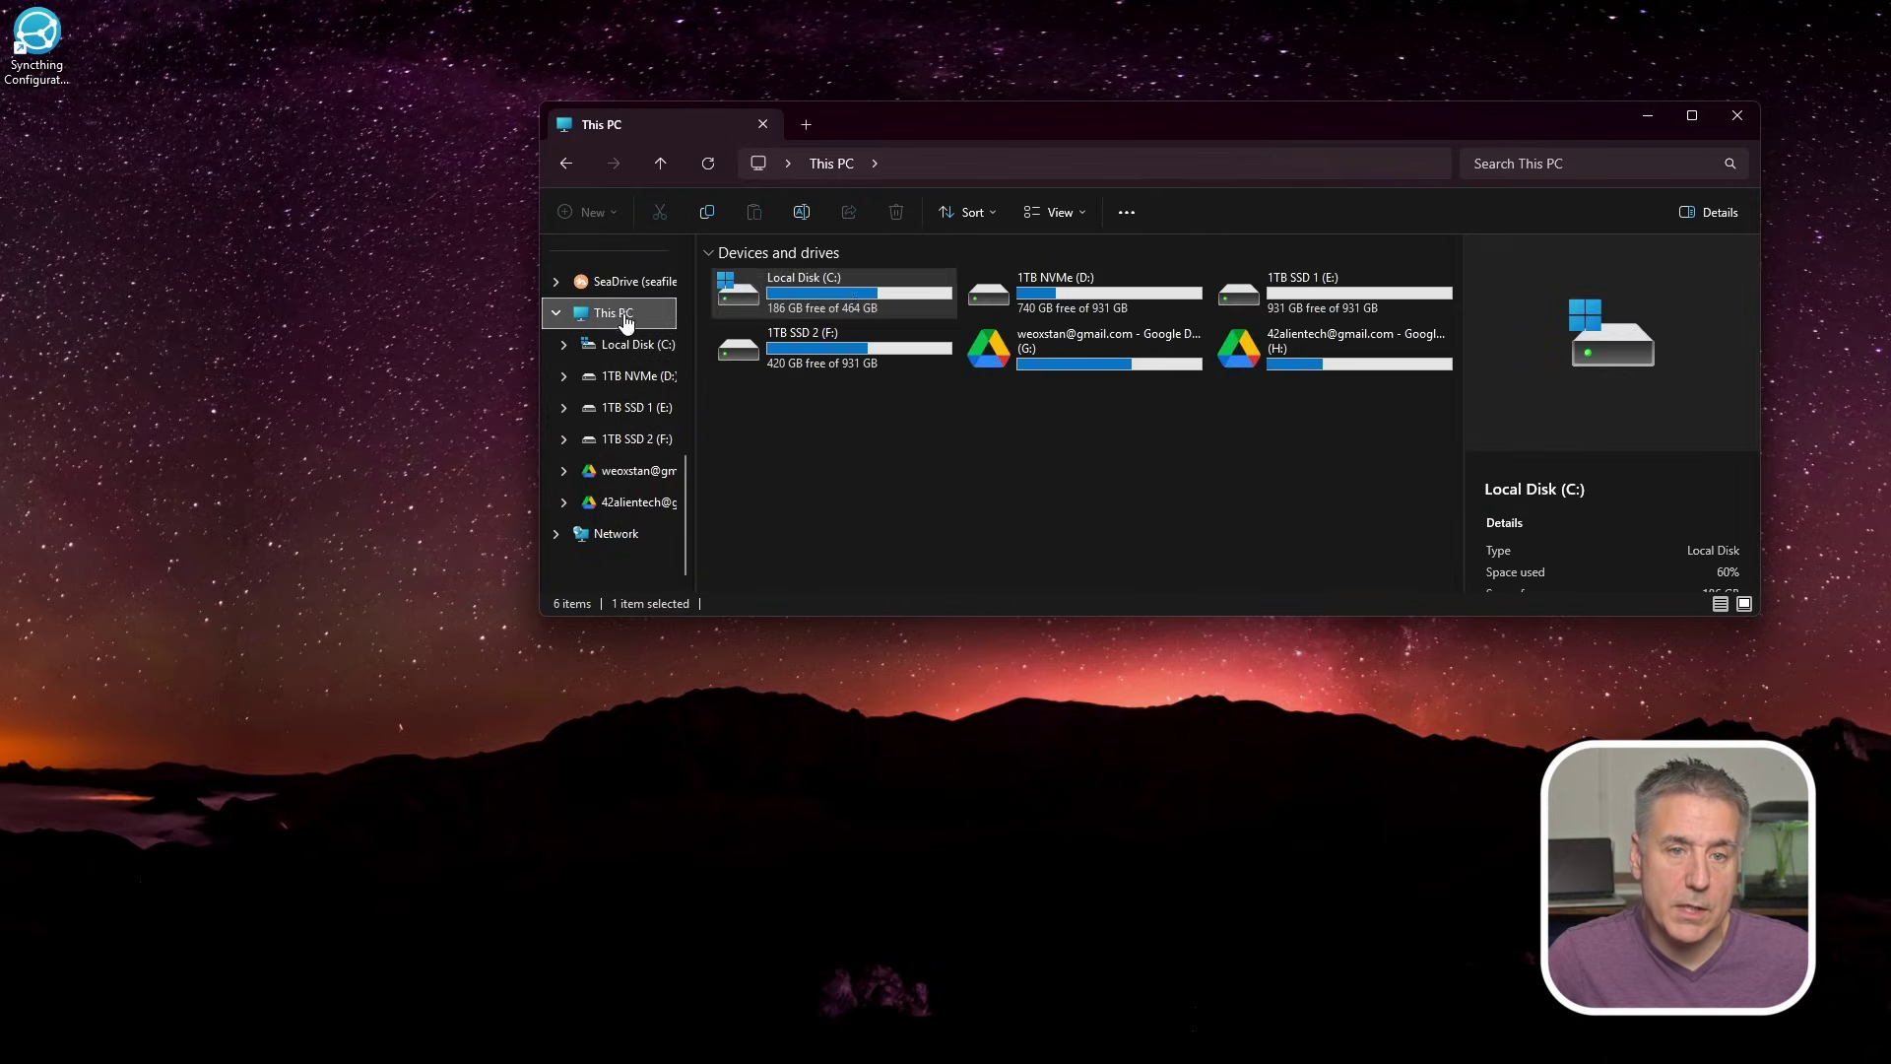
# Navigate through C:\Users into the user's home folder and select Documents
pyautogui.doubleClick(842, 287)
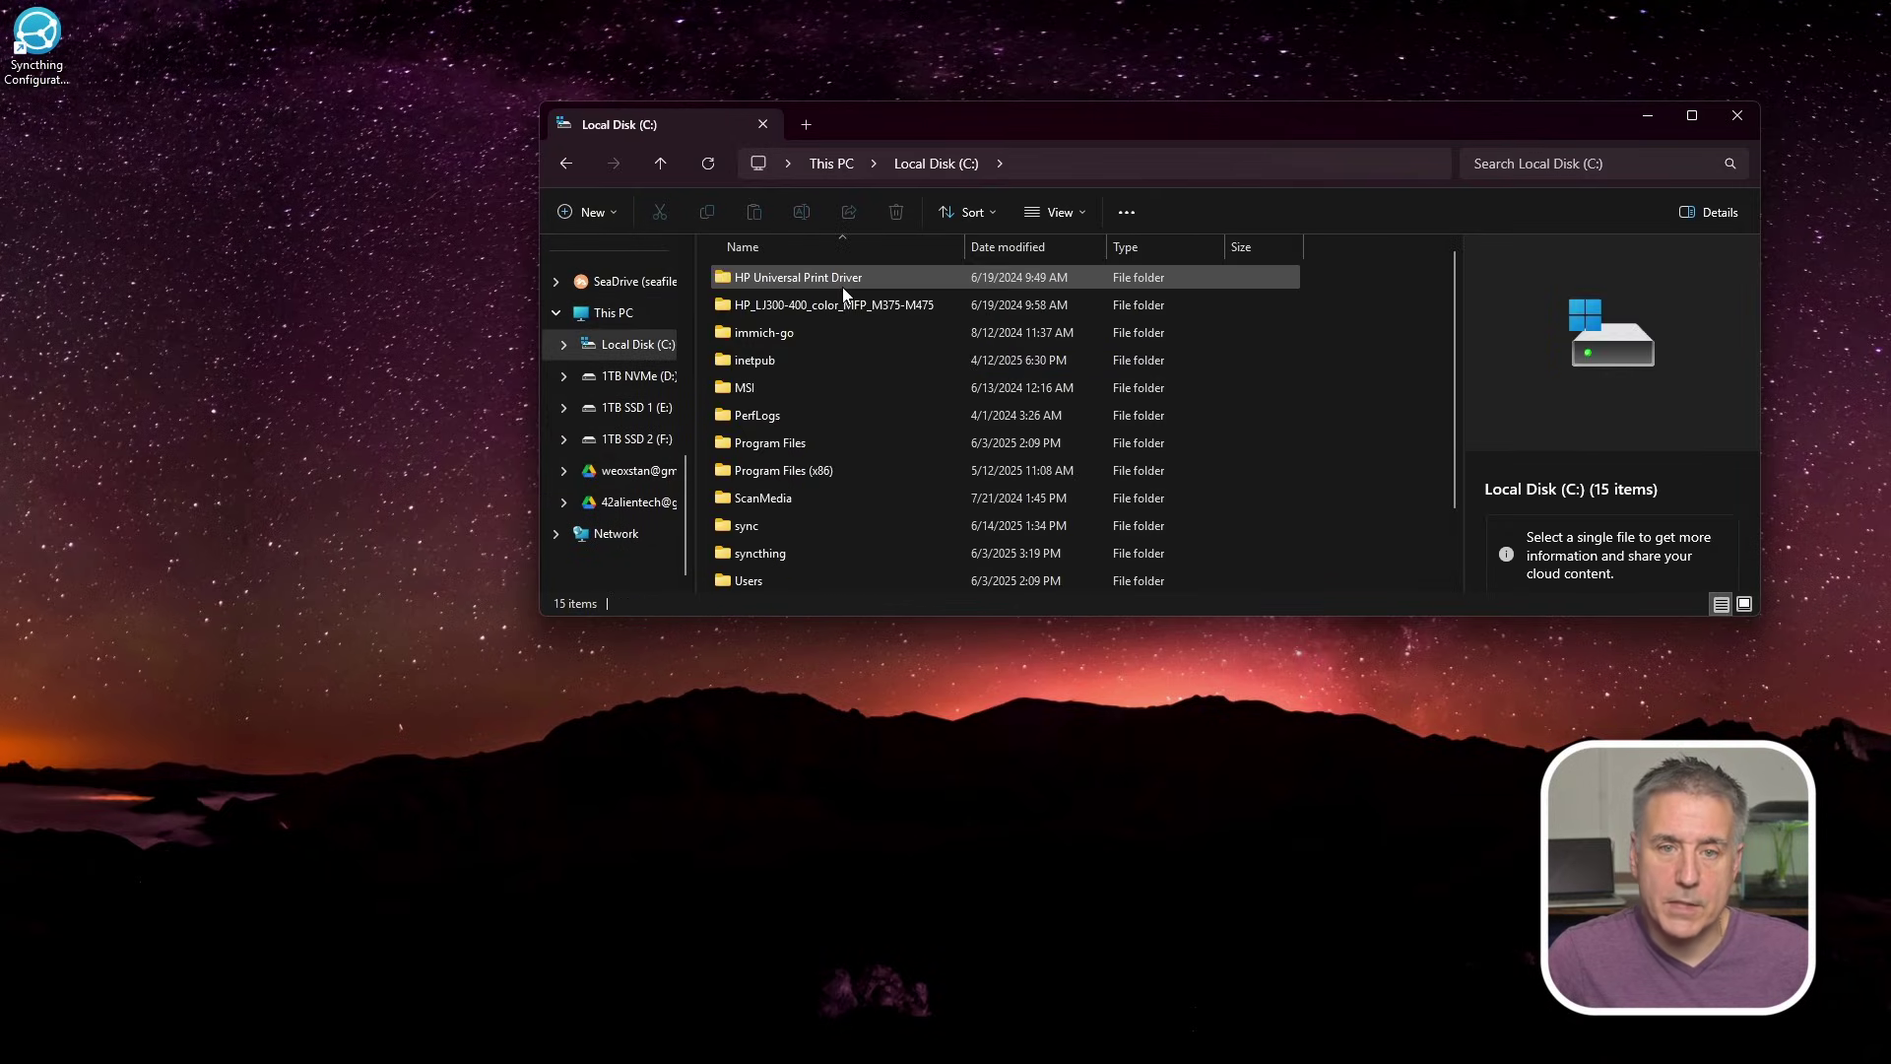
pyautogui.doubleClick(733, 577)
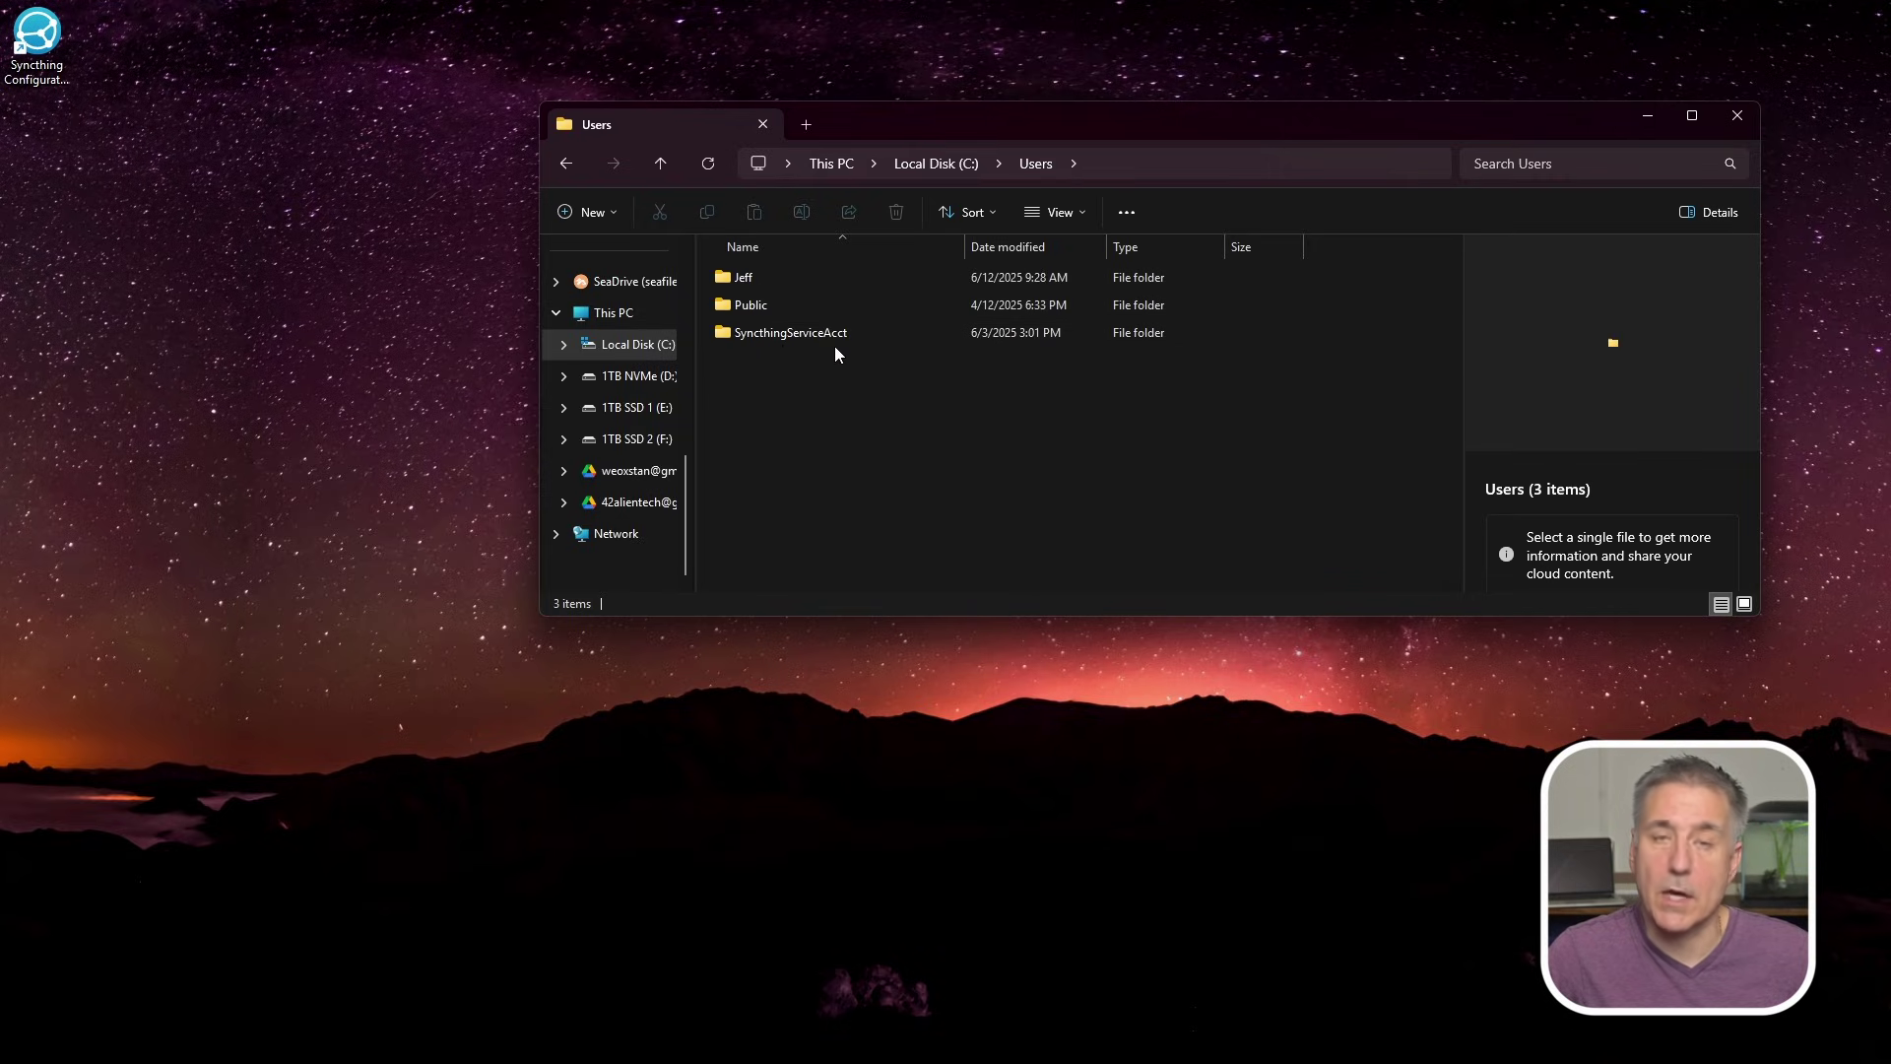
pyautogui.doubleClick(744, 280)
pyautogui.click(749, 470)
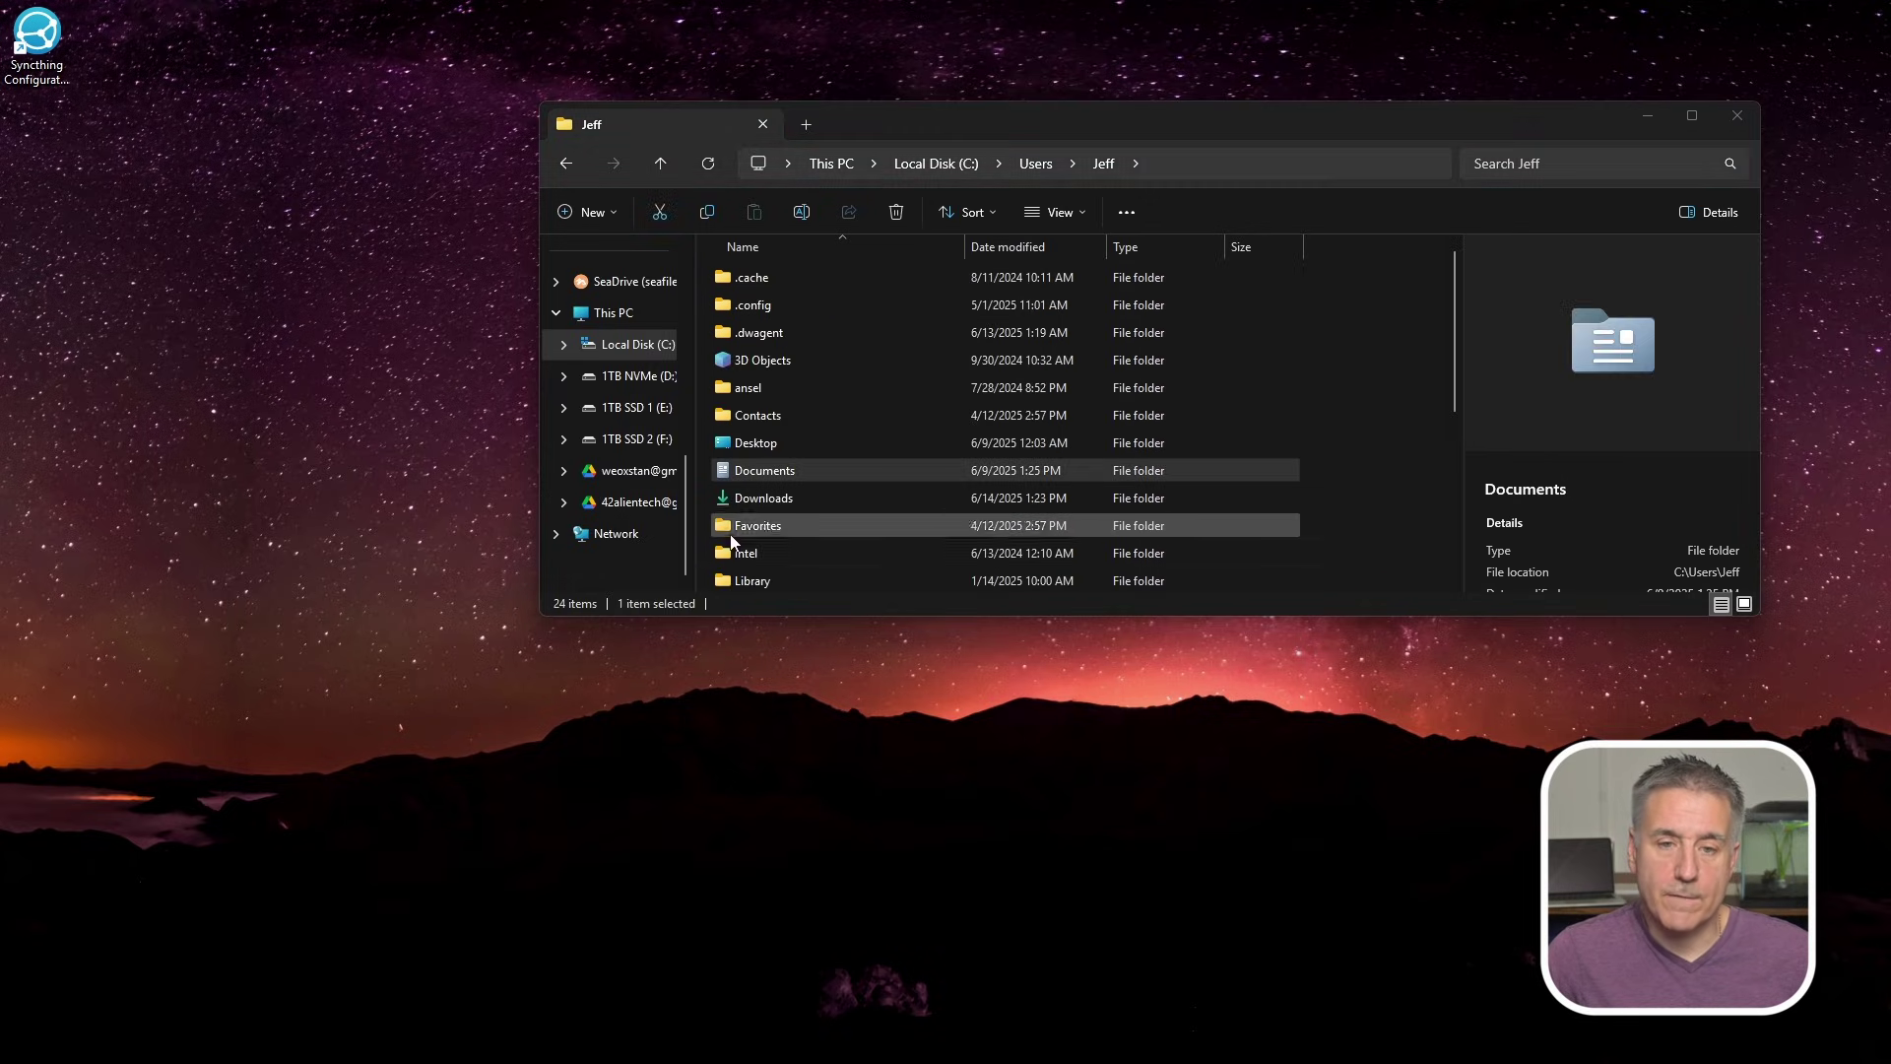
pyautogui.click(742, 473)
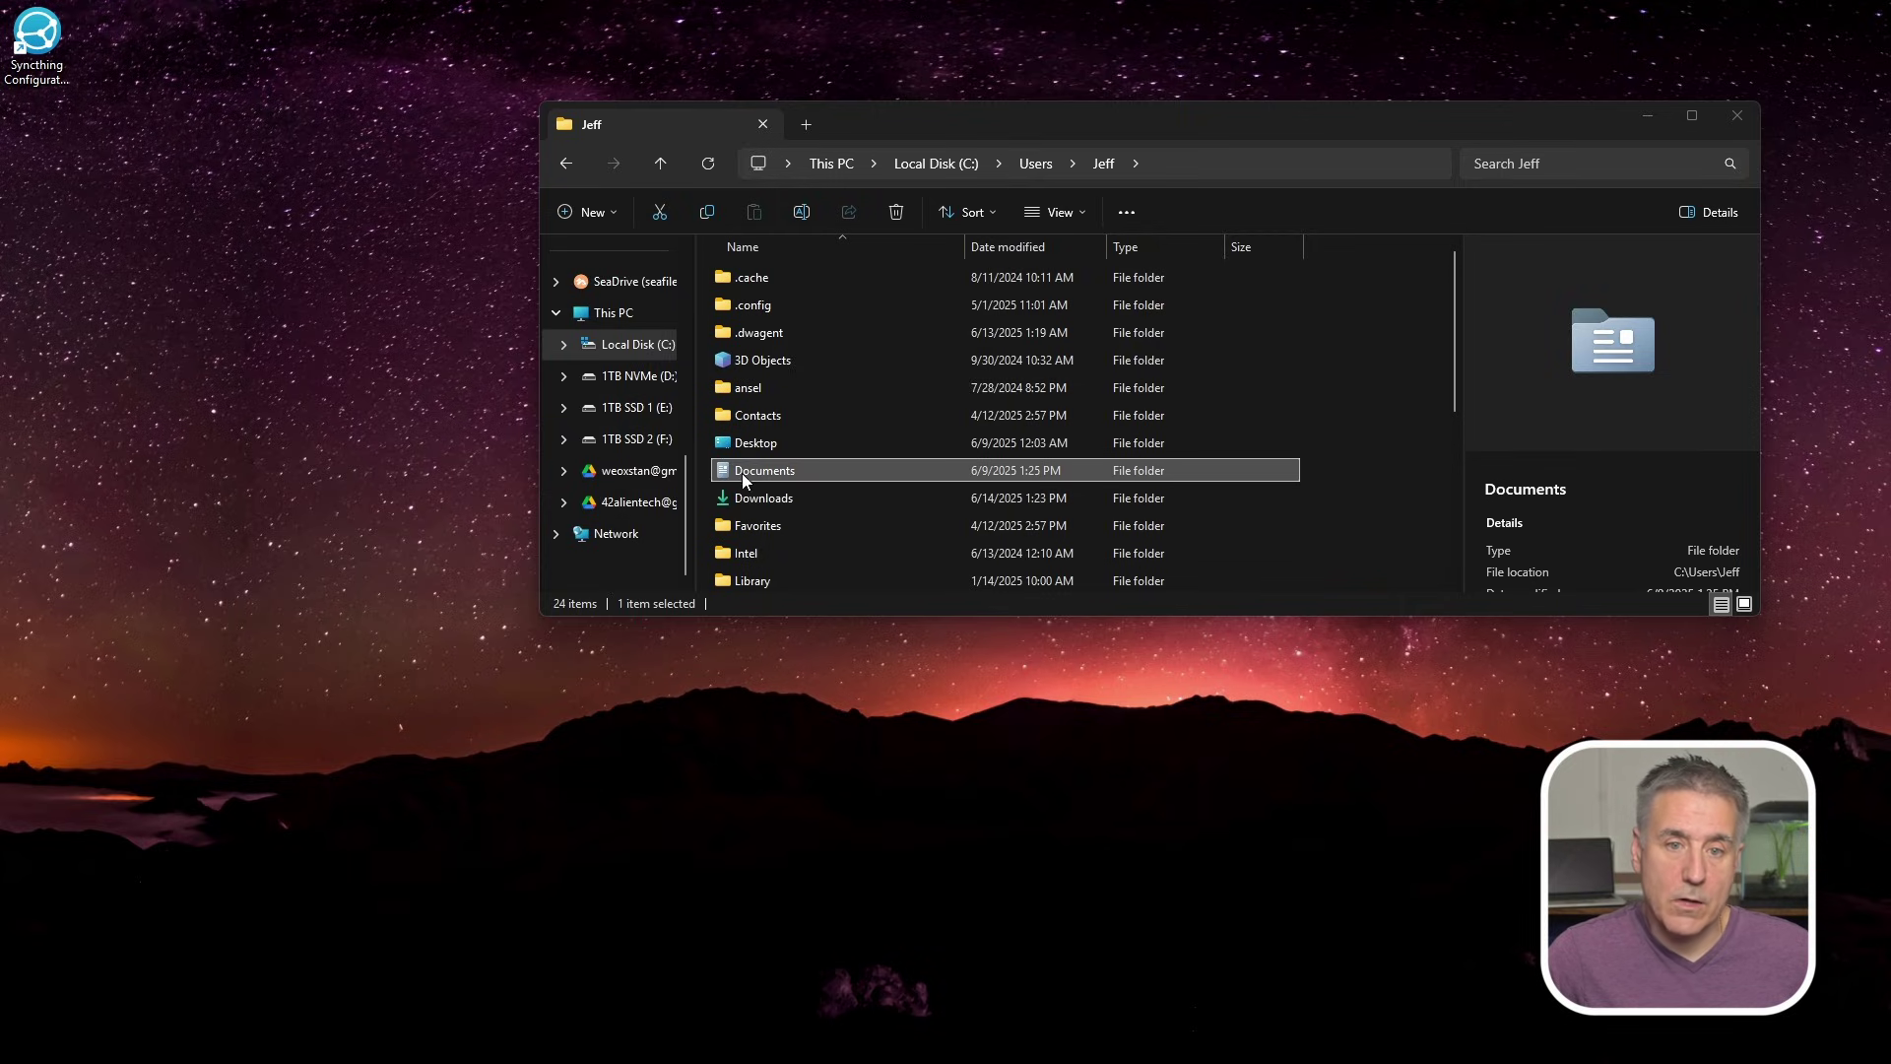
# Open the Documents folder's Properties on the Security tab to view its permissions
pyautogui.rightClick(754, 472)
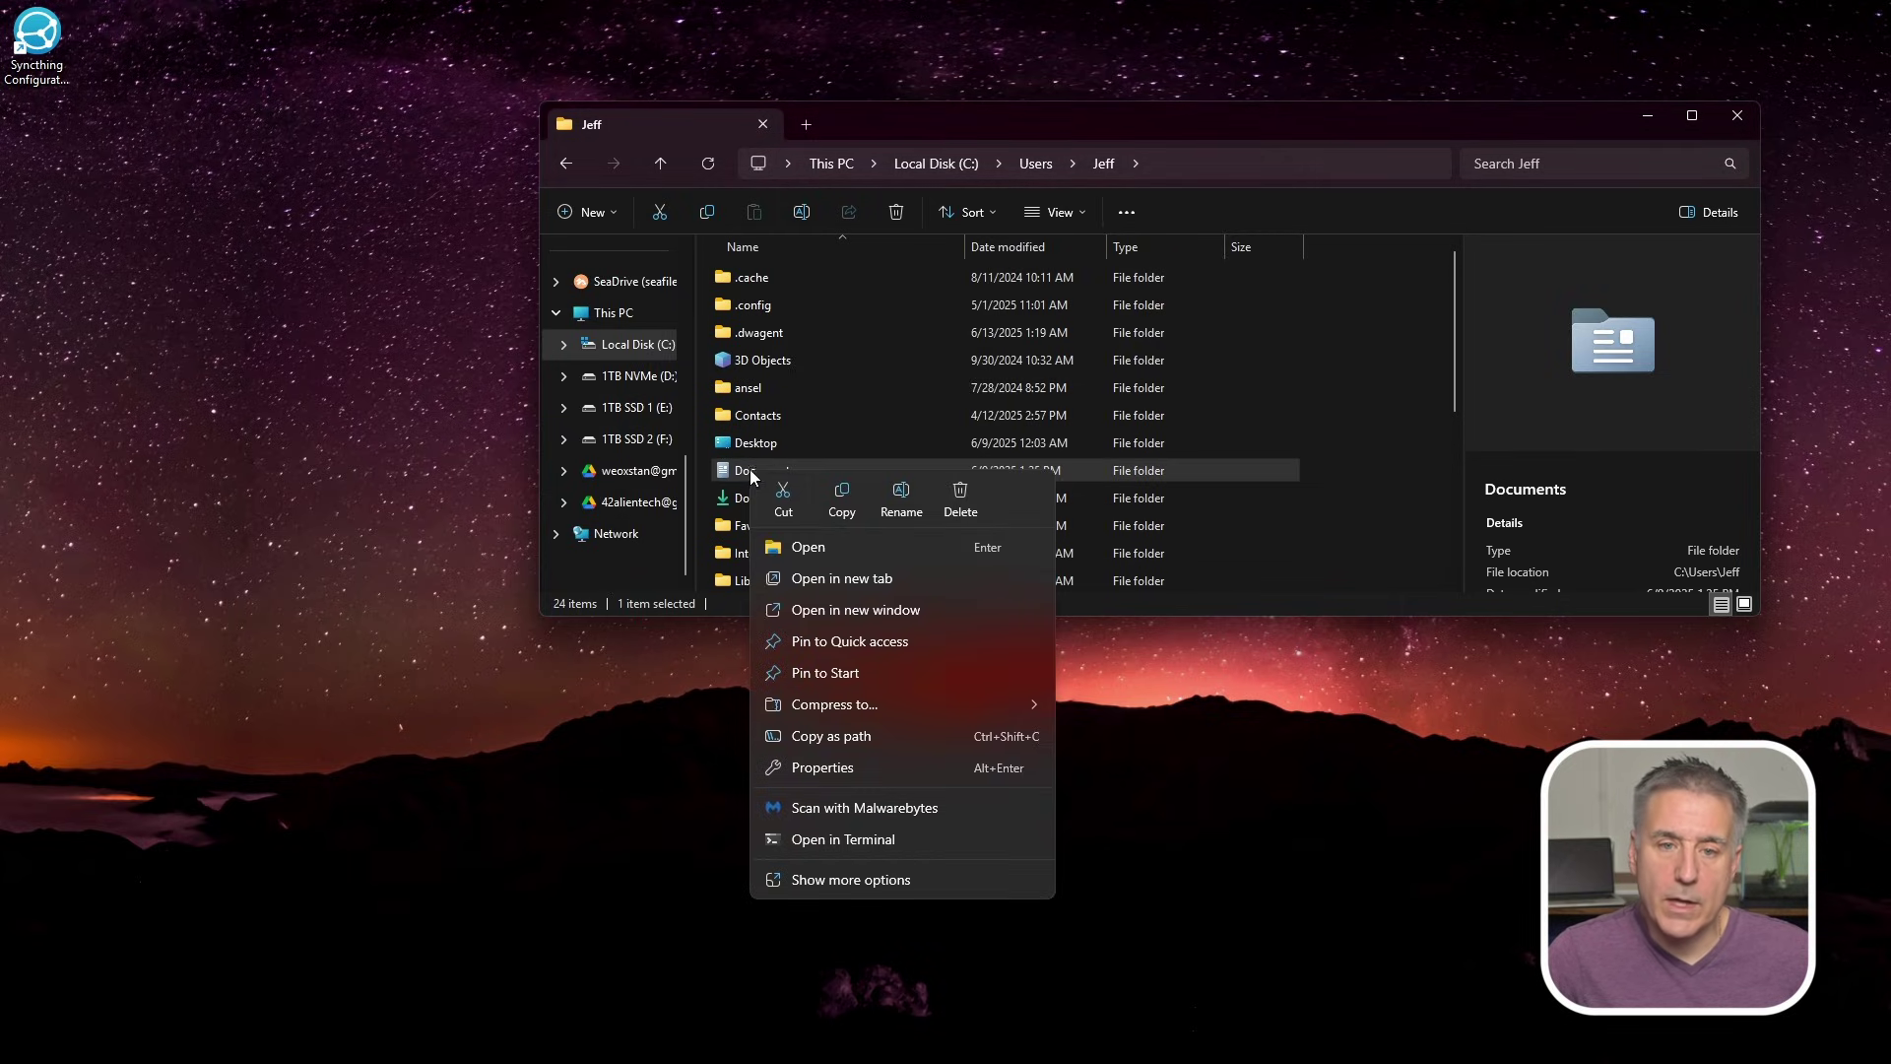
pyautogui.click(819, 768)
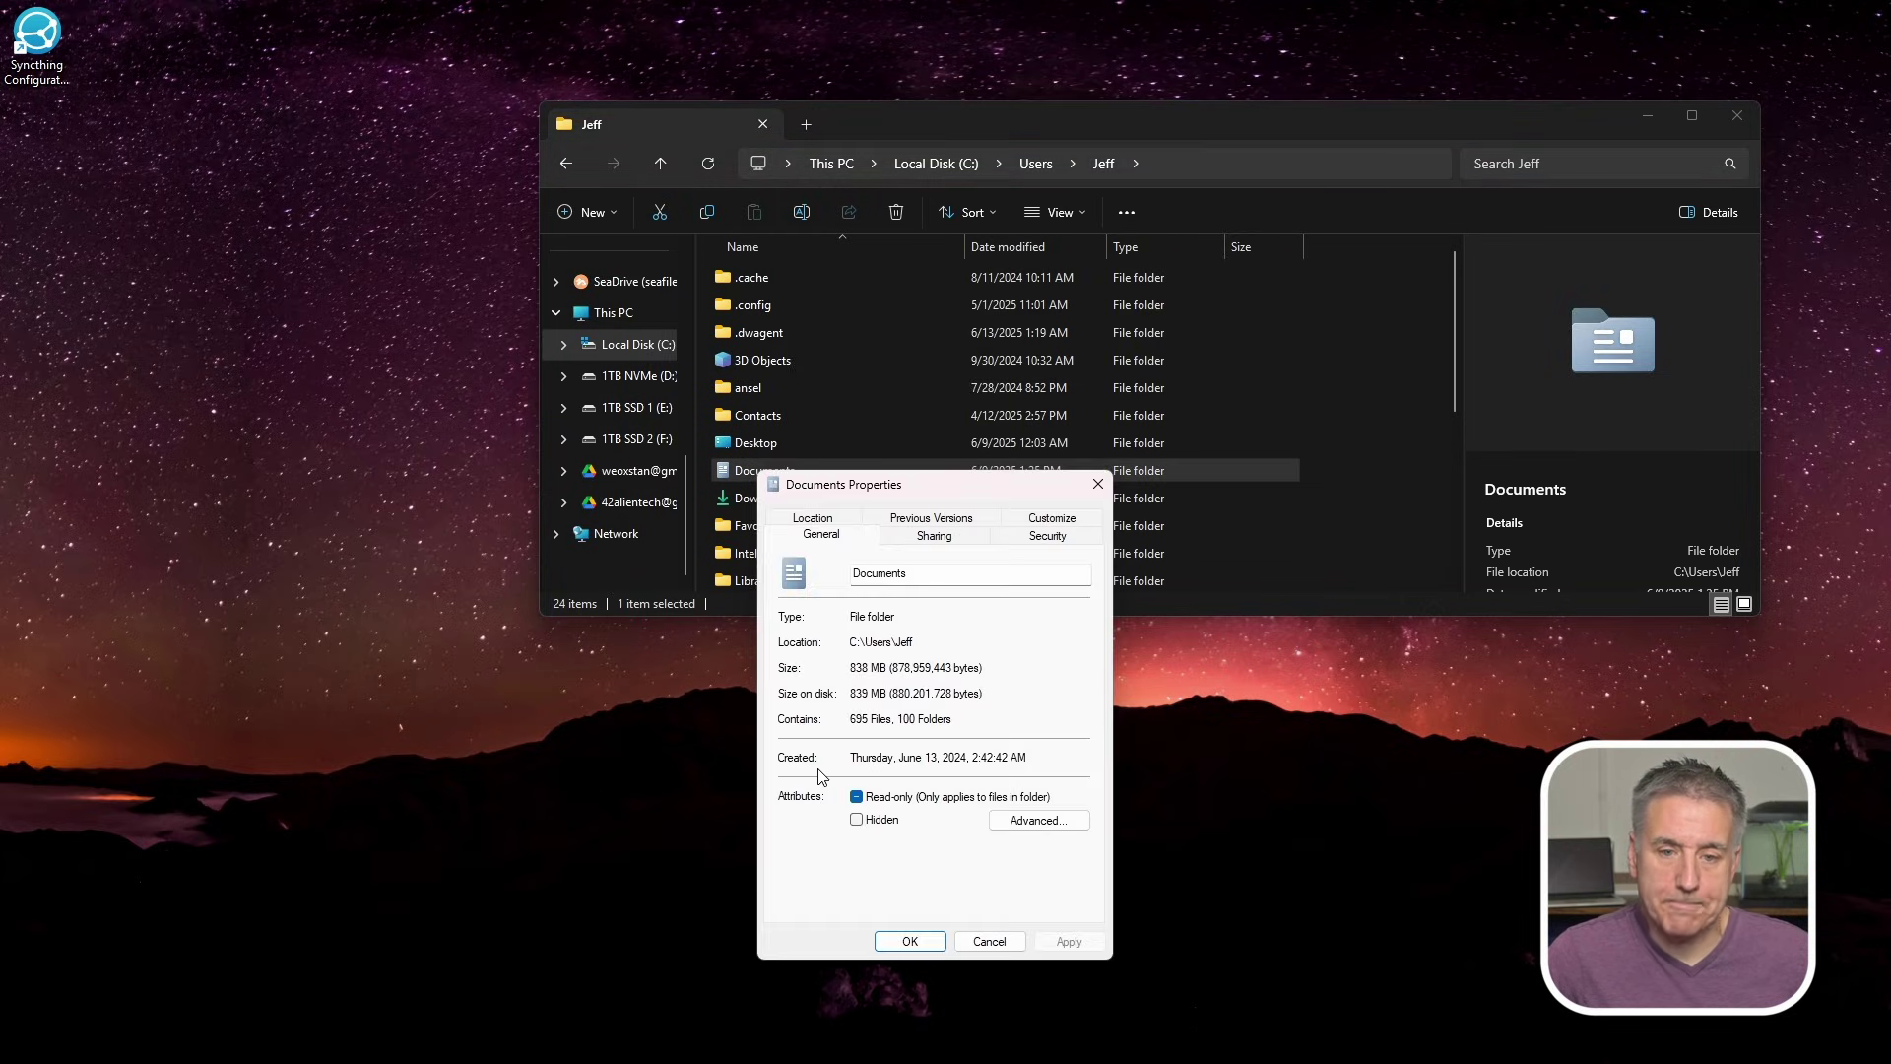
pyautogui.click(1050, 538)
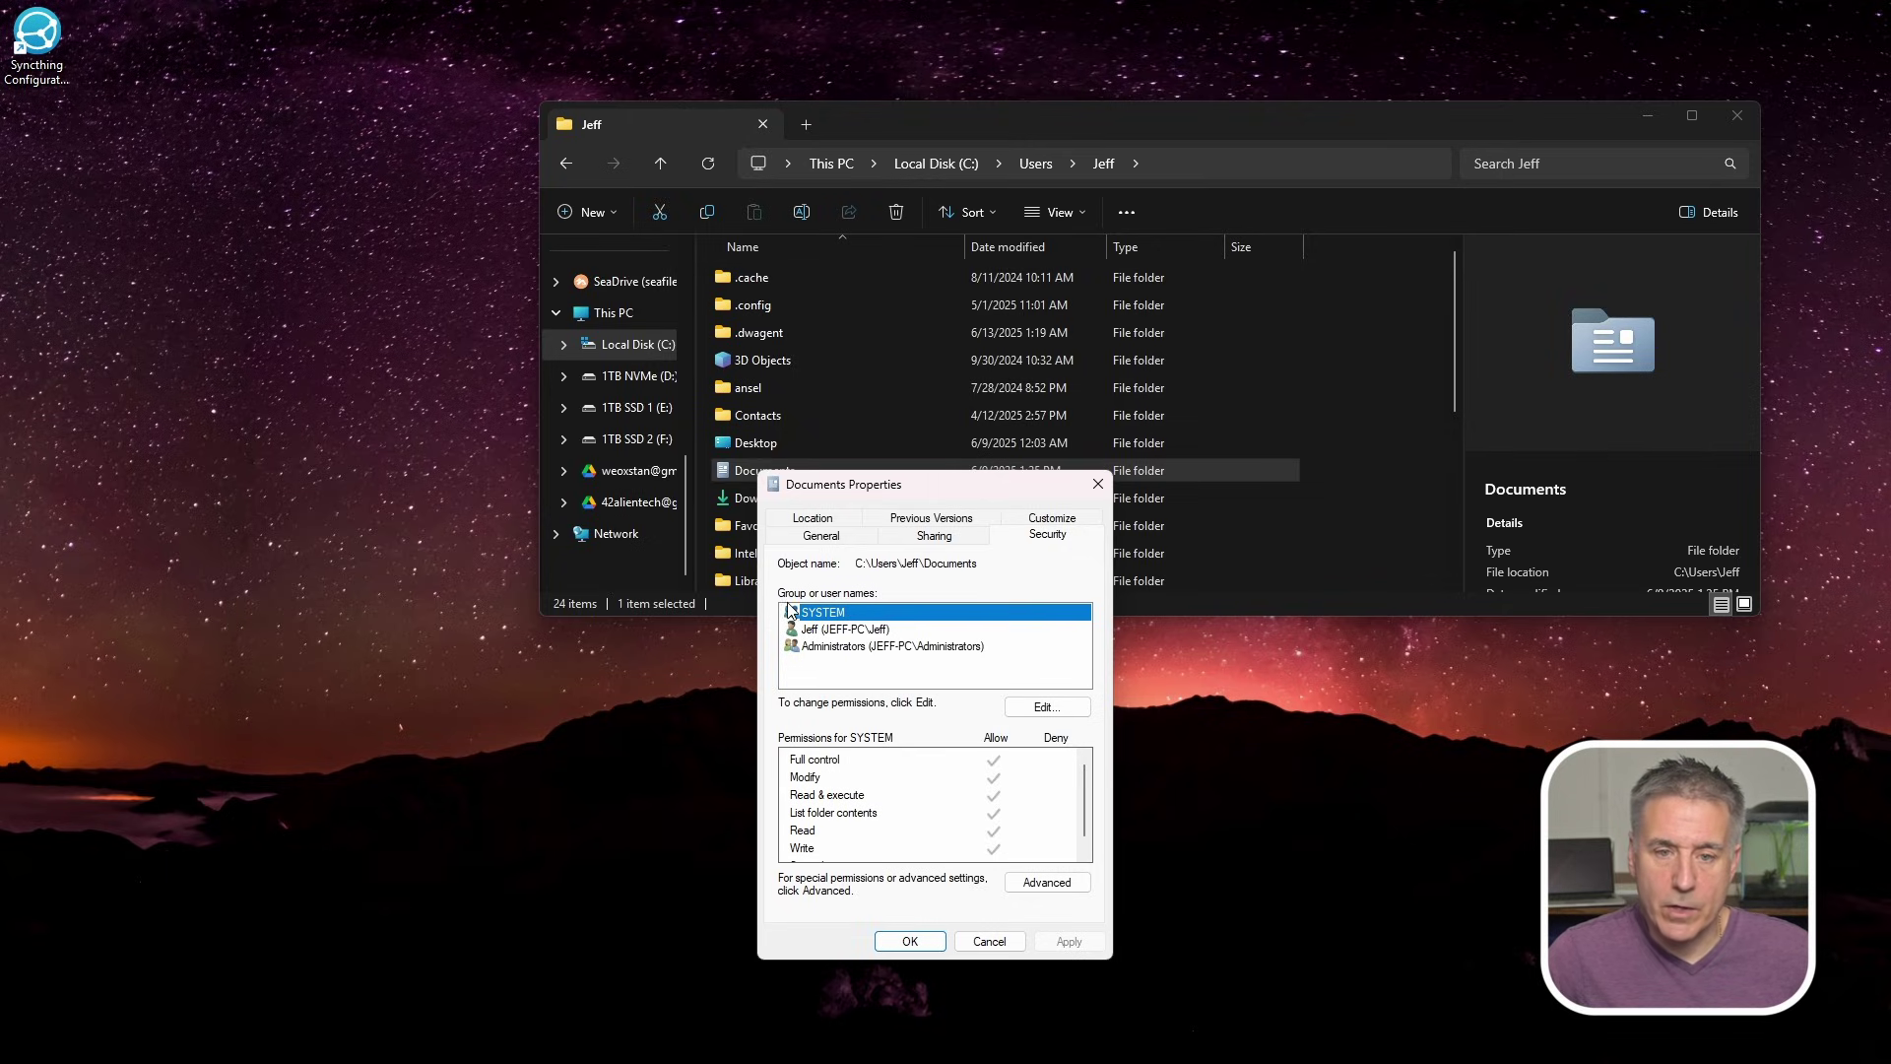
# Add SyncthingServiceAcct to the Documents folder's permissions with the default read access
pyautogui.click(1060, 713)
pyautogui.click(1005, 801)
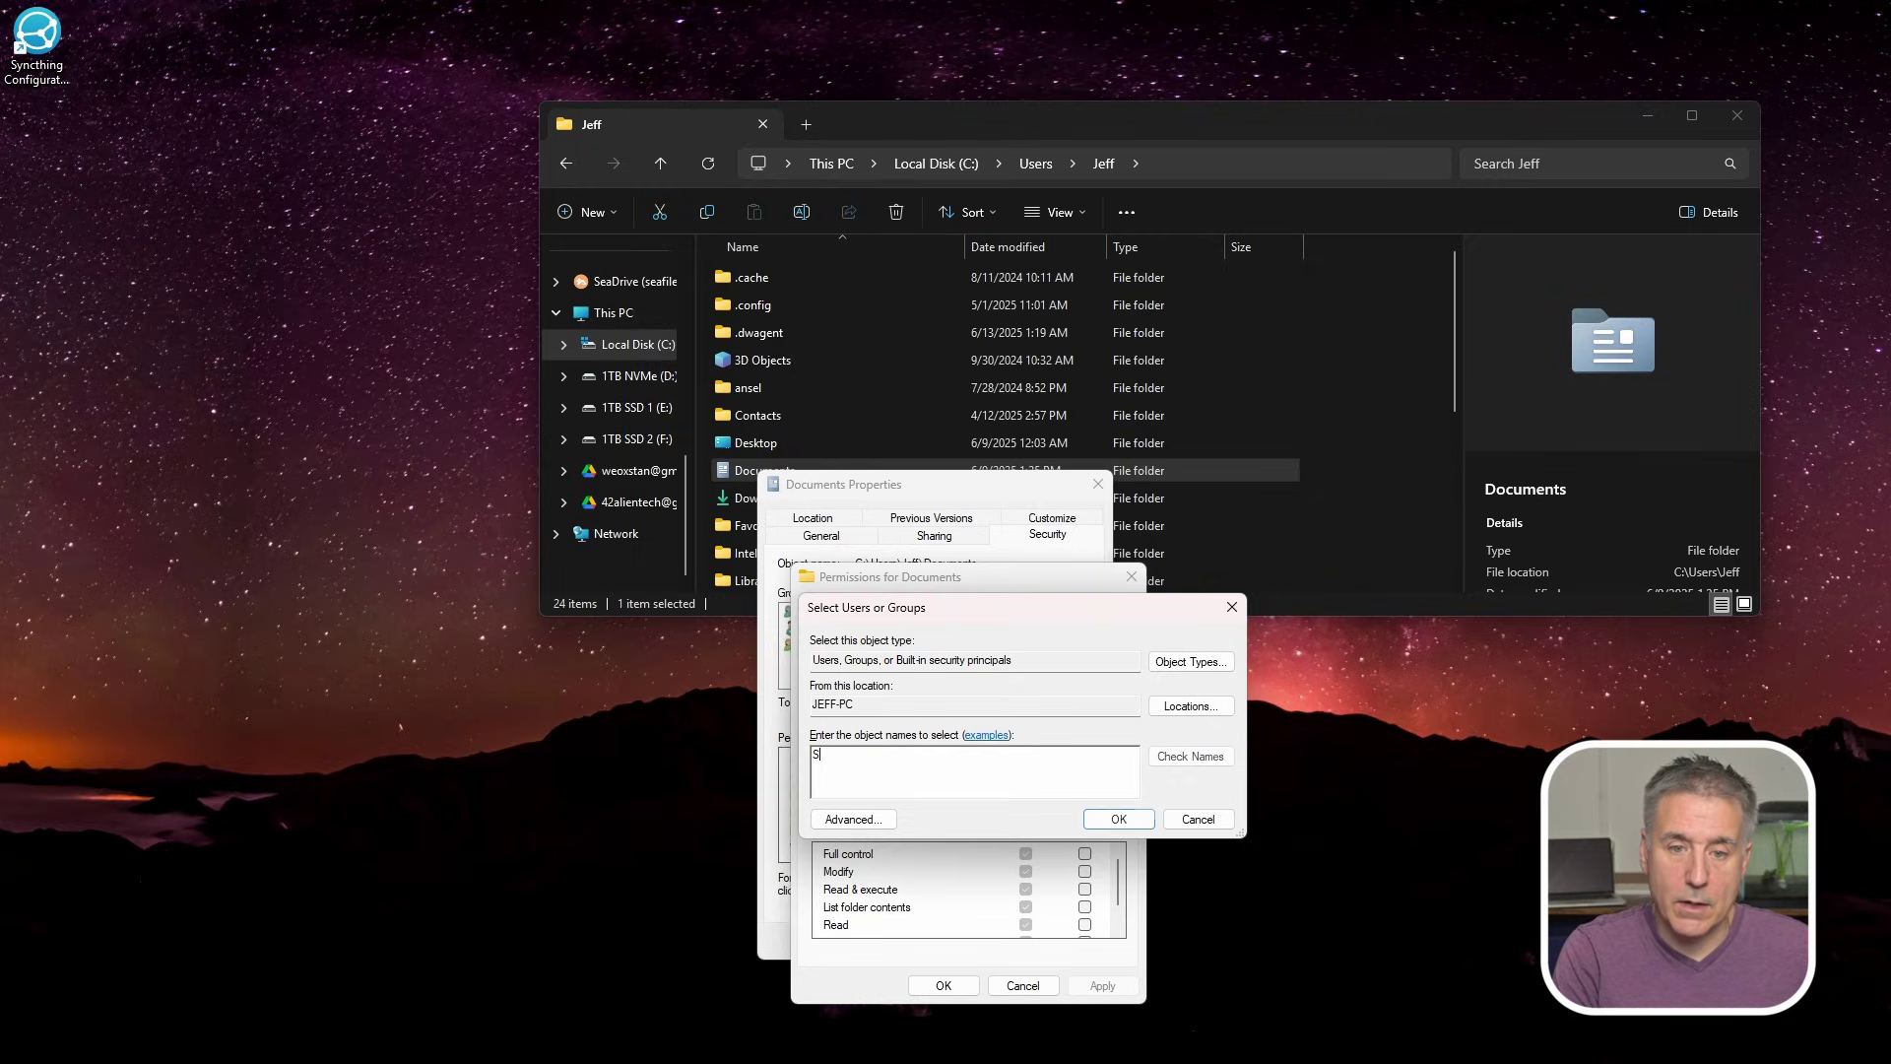
pyautogui.write('yncthin')
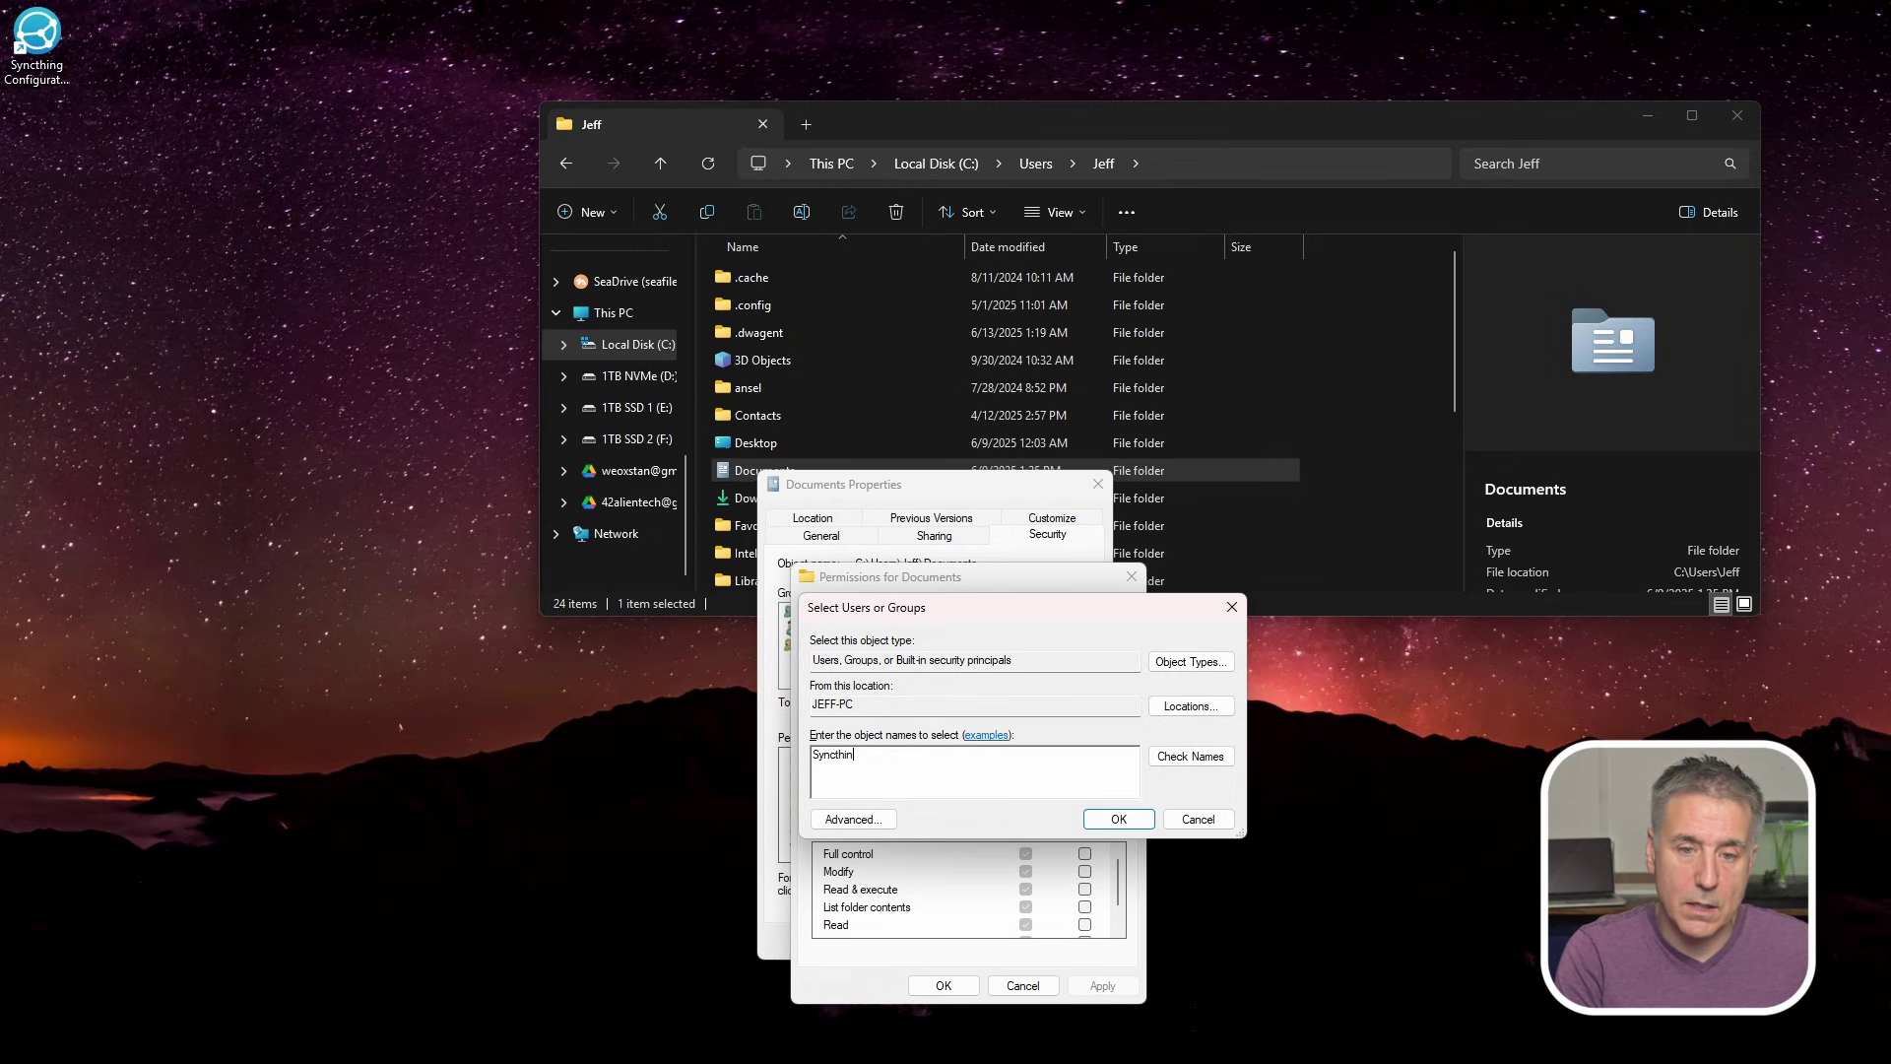
pyautogui.write('gServiceAcct')
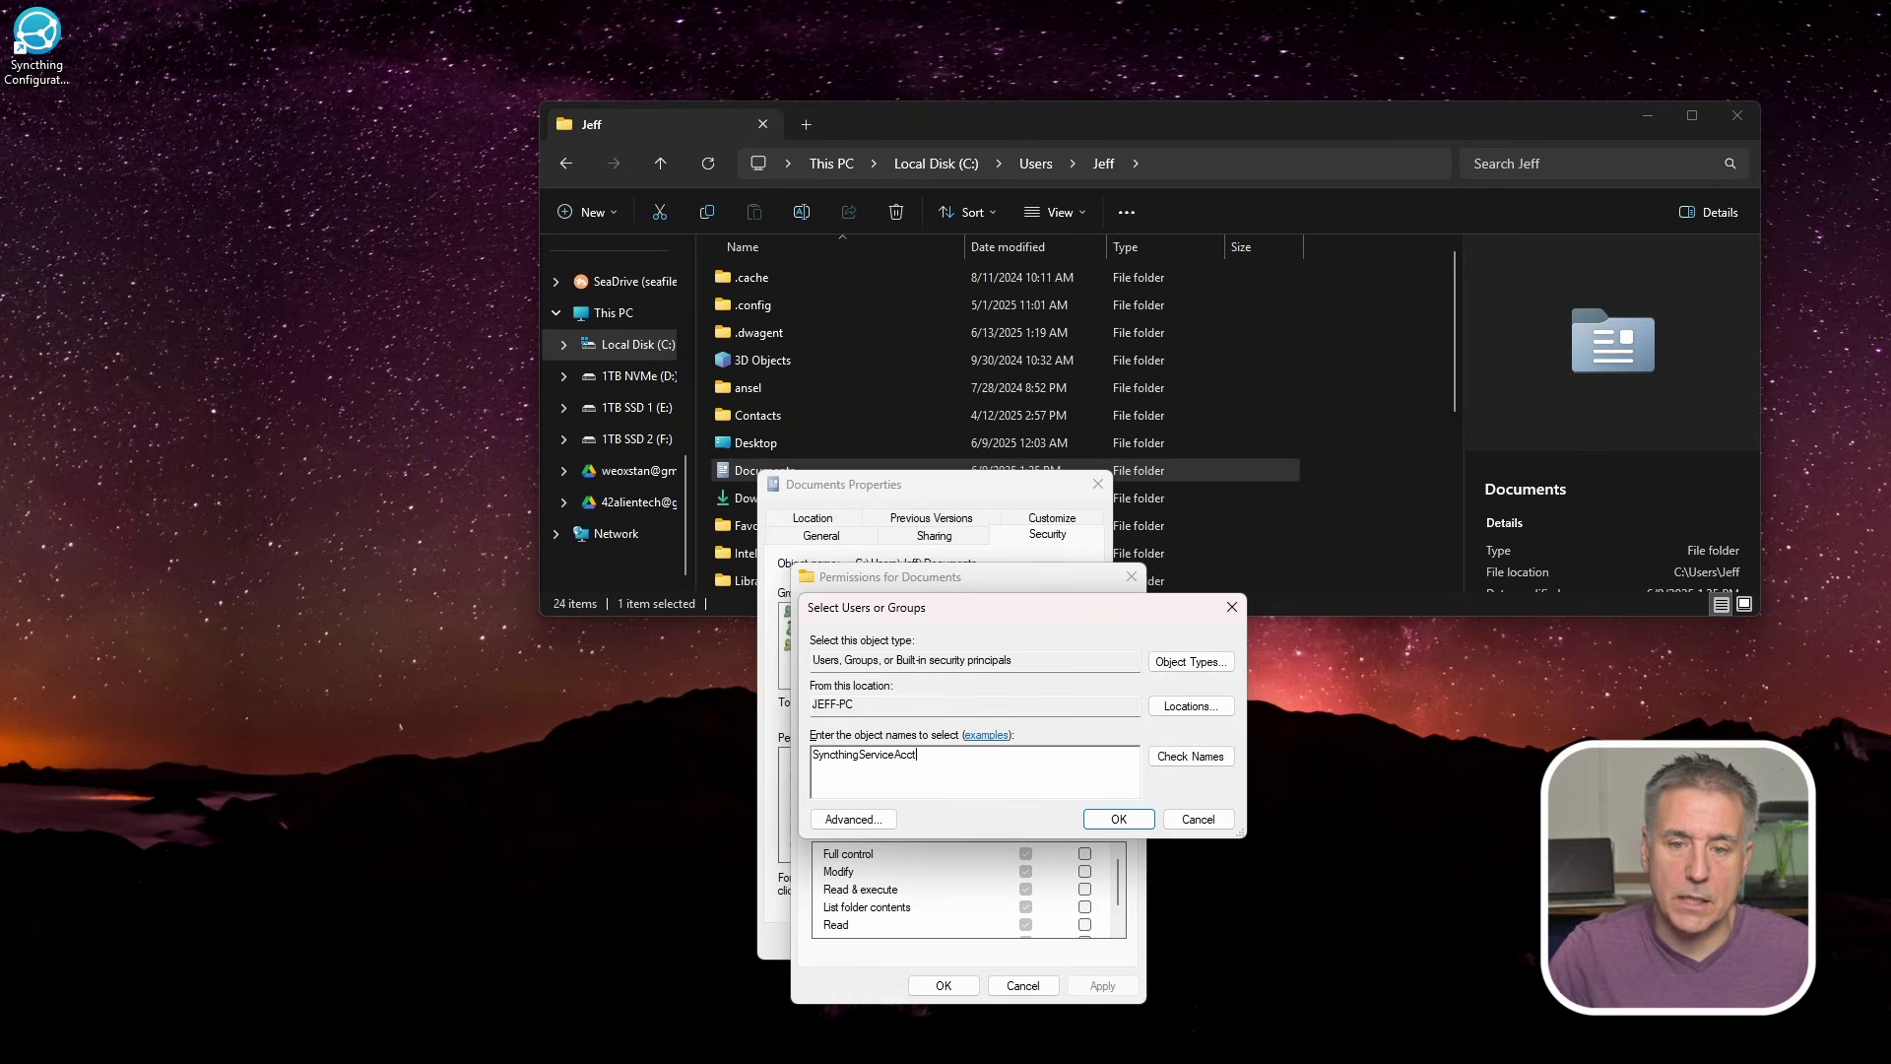
pyautogui.click(1210, 767)
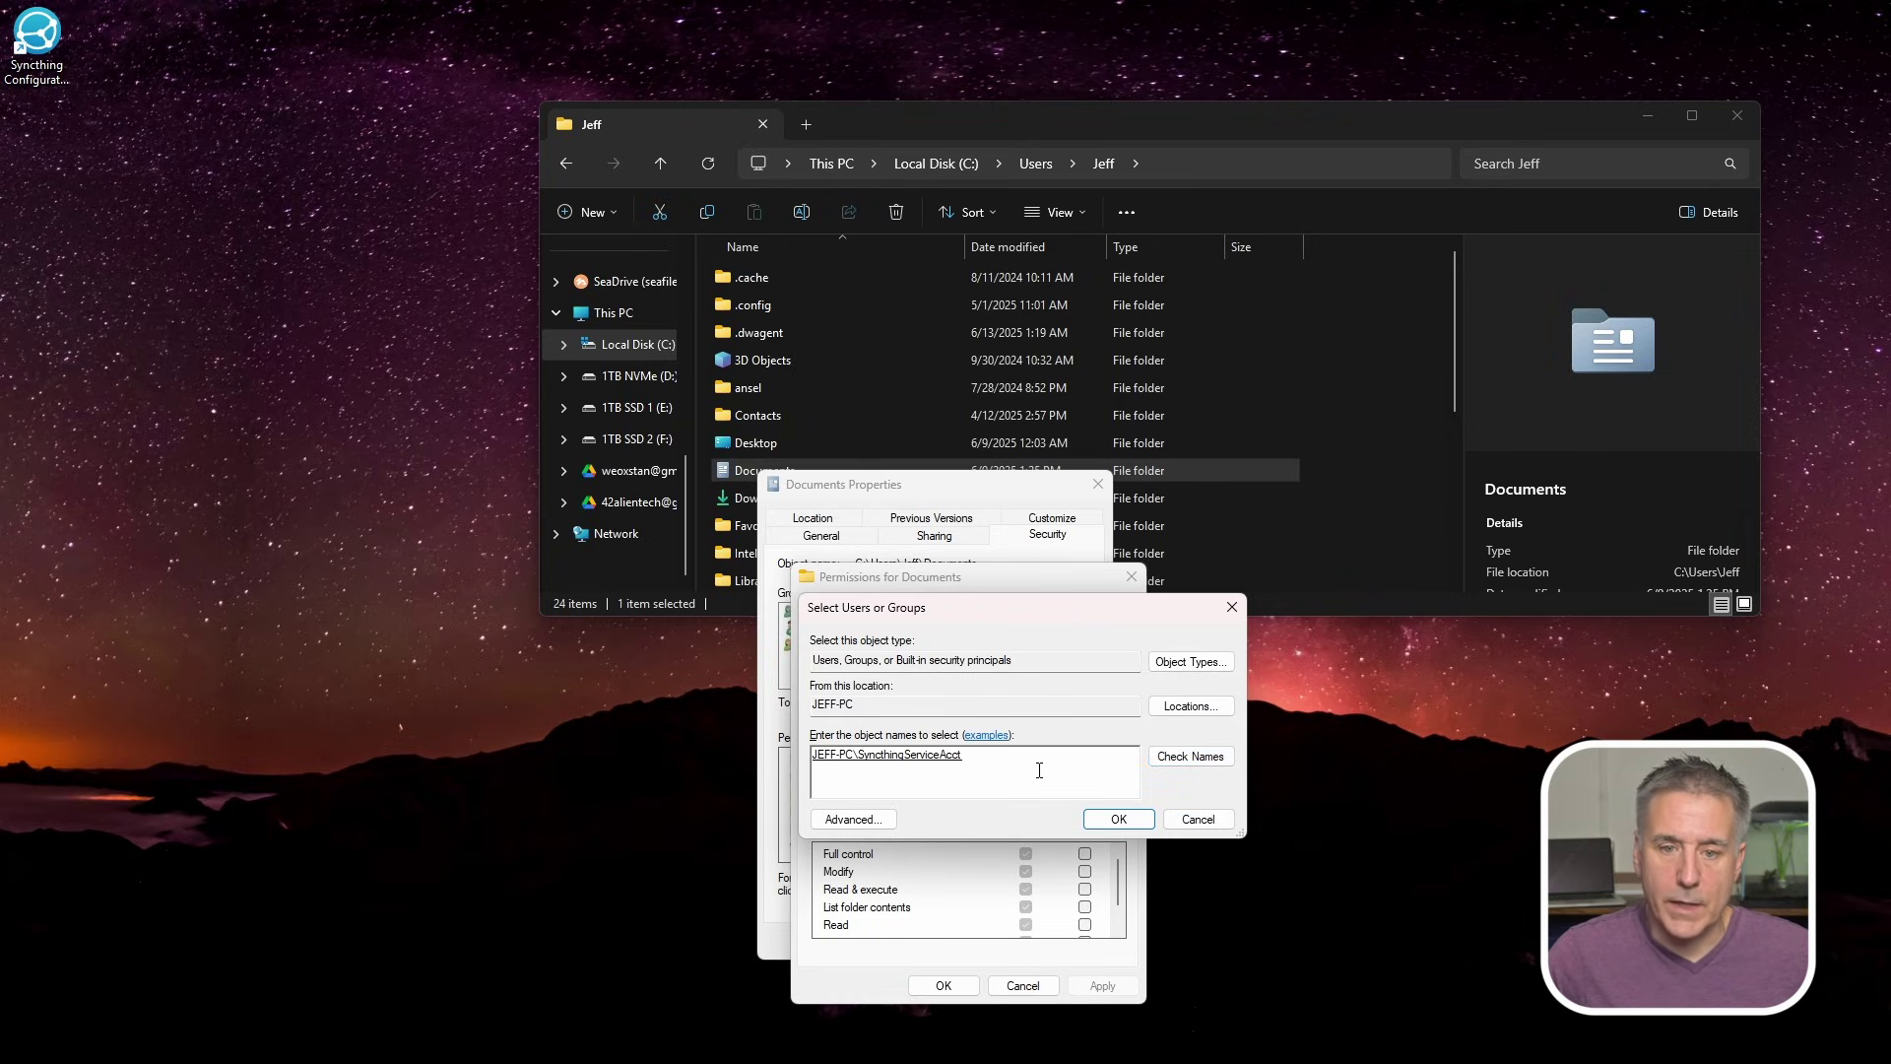
pyautogui.click(1119, 820)
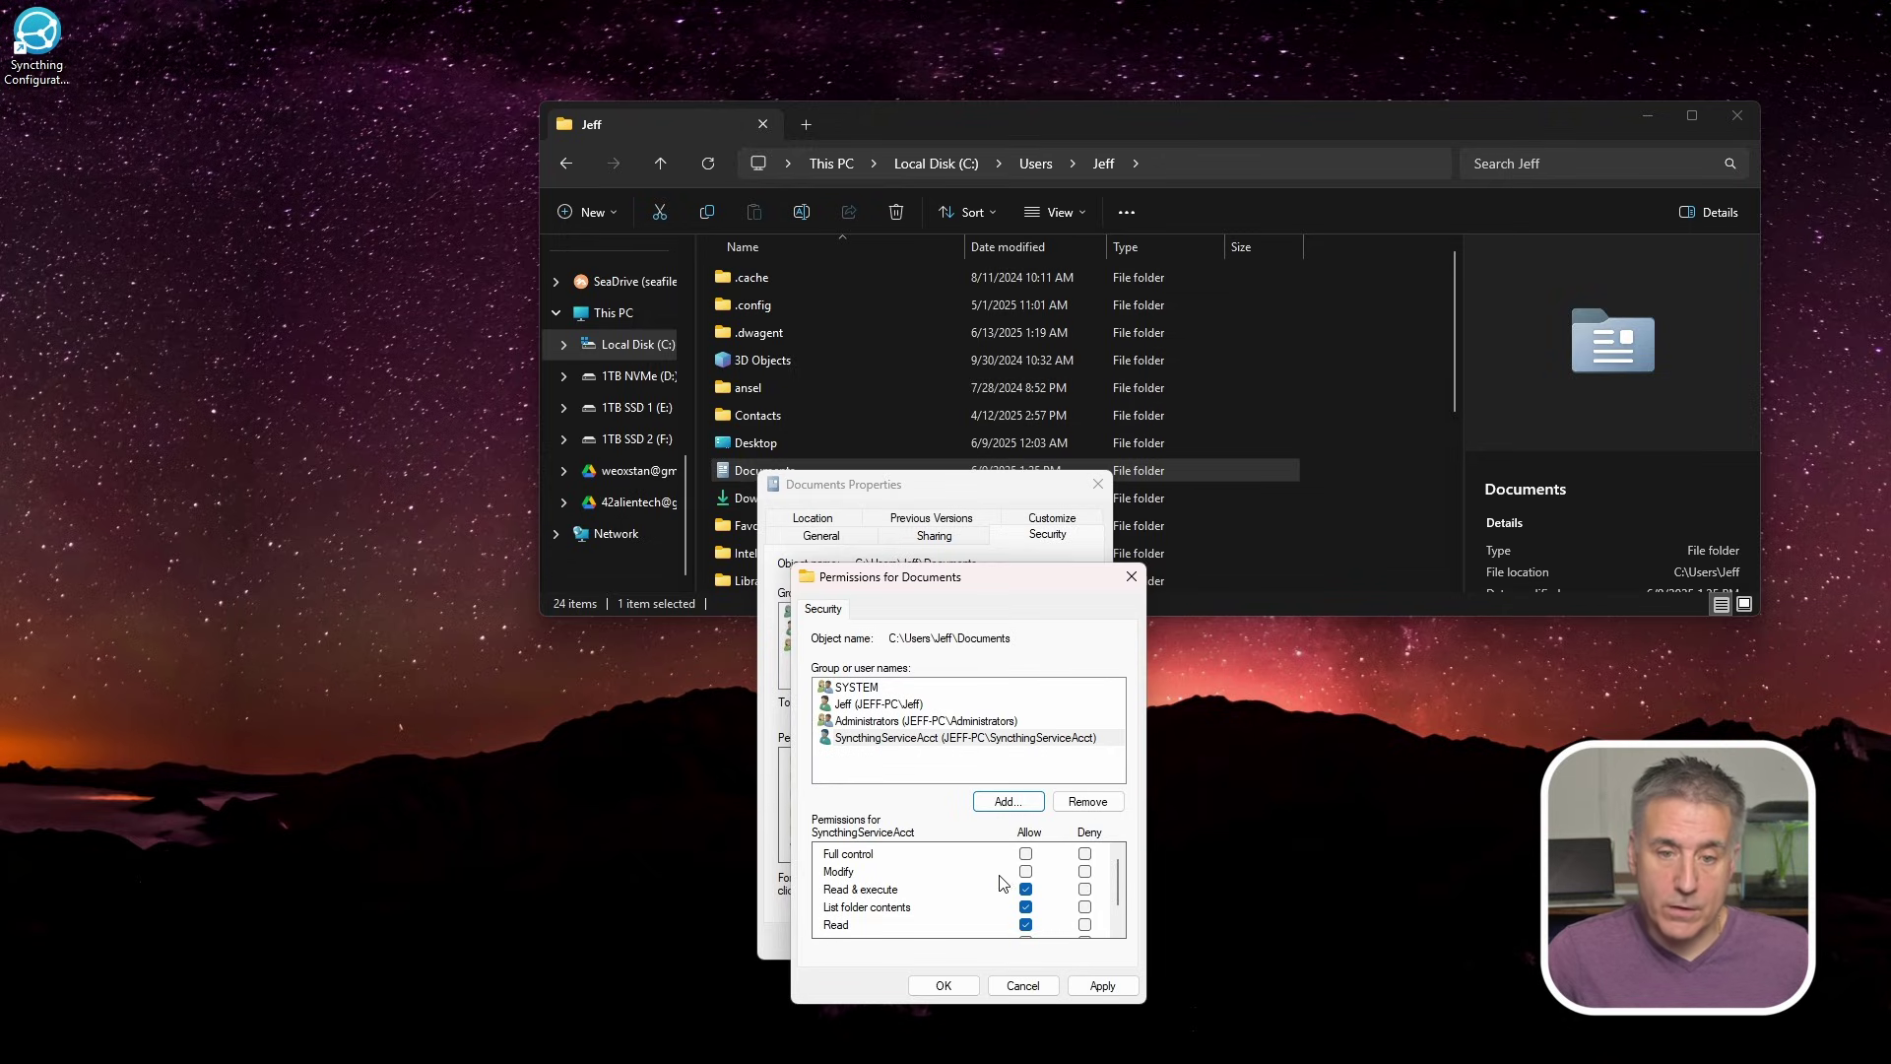
# Grant the Syncthing service account Modify on Documents, skipping My Music, My Pictures and My Videos errors
pyautogui.click(1027, 872)
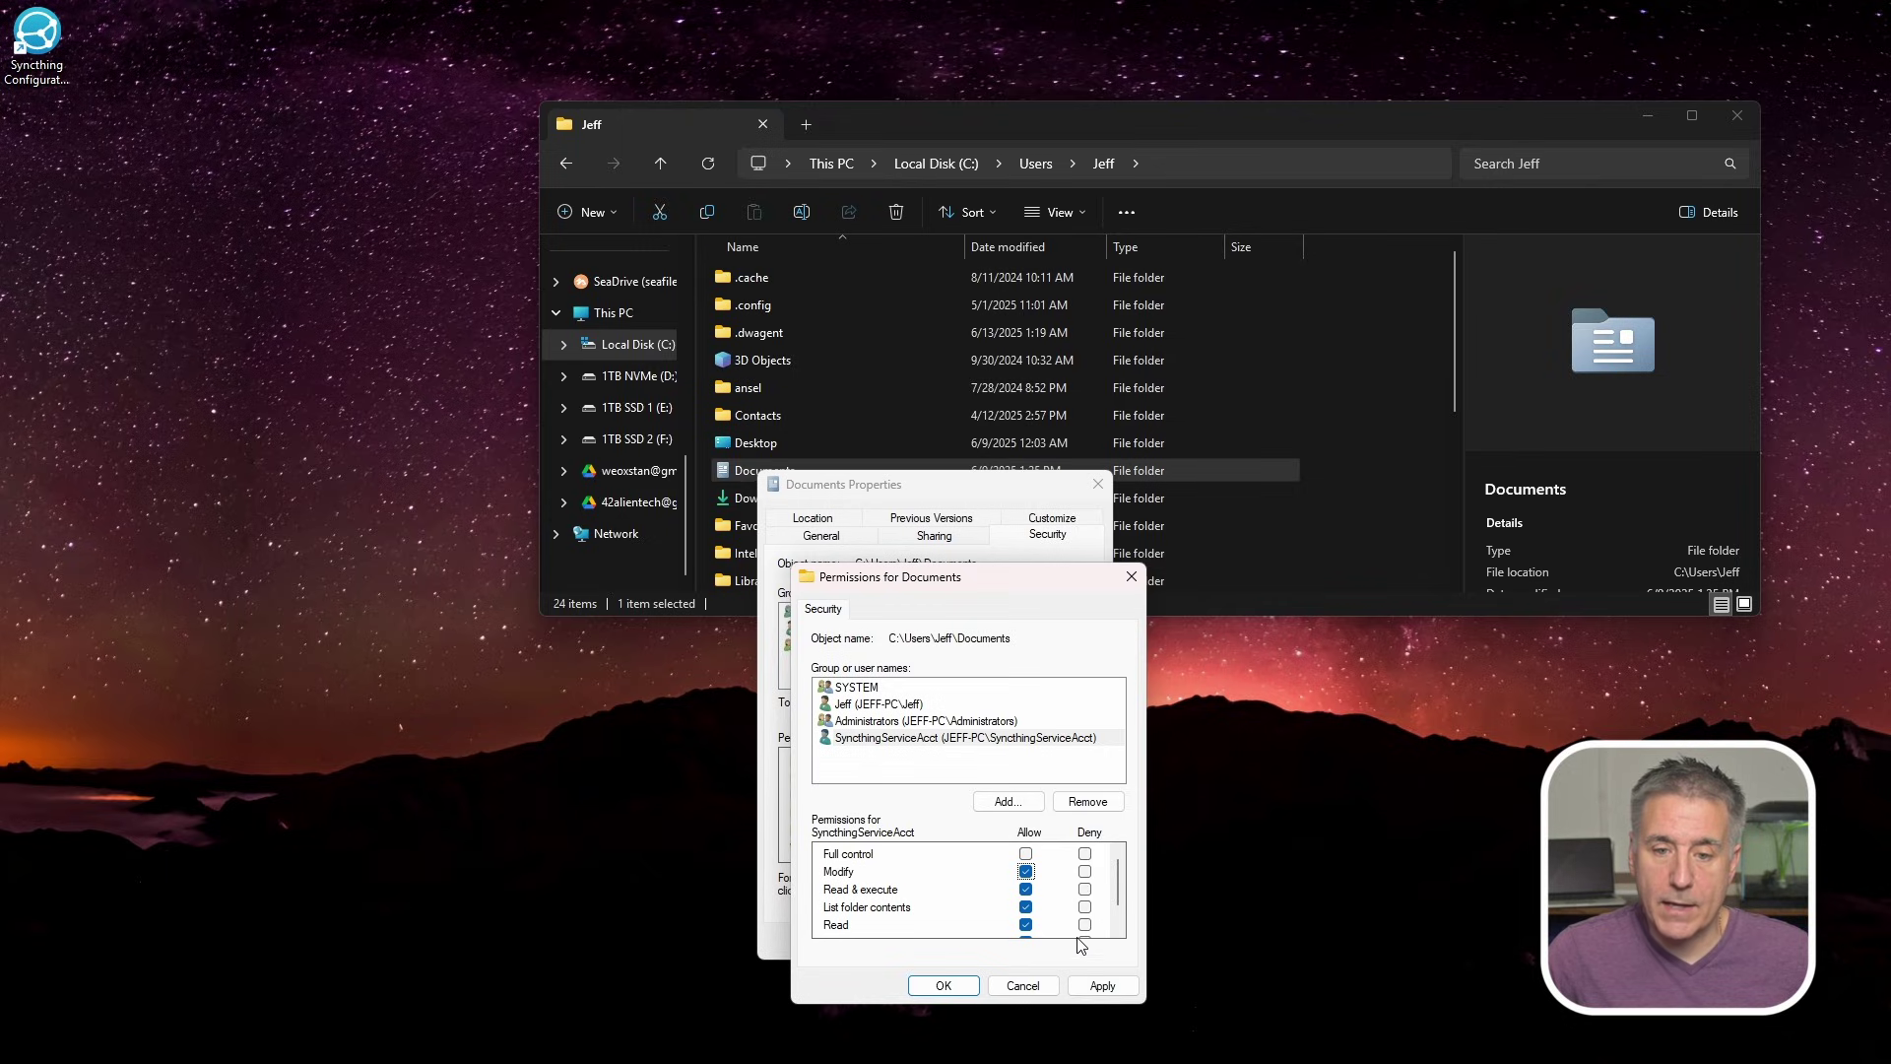
pyautogui.click(1101, 987)
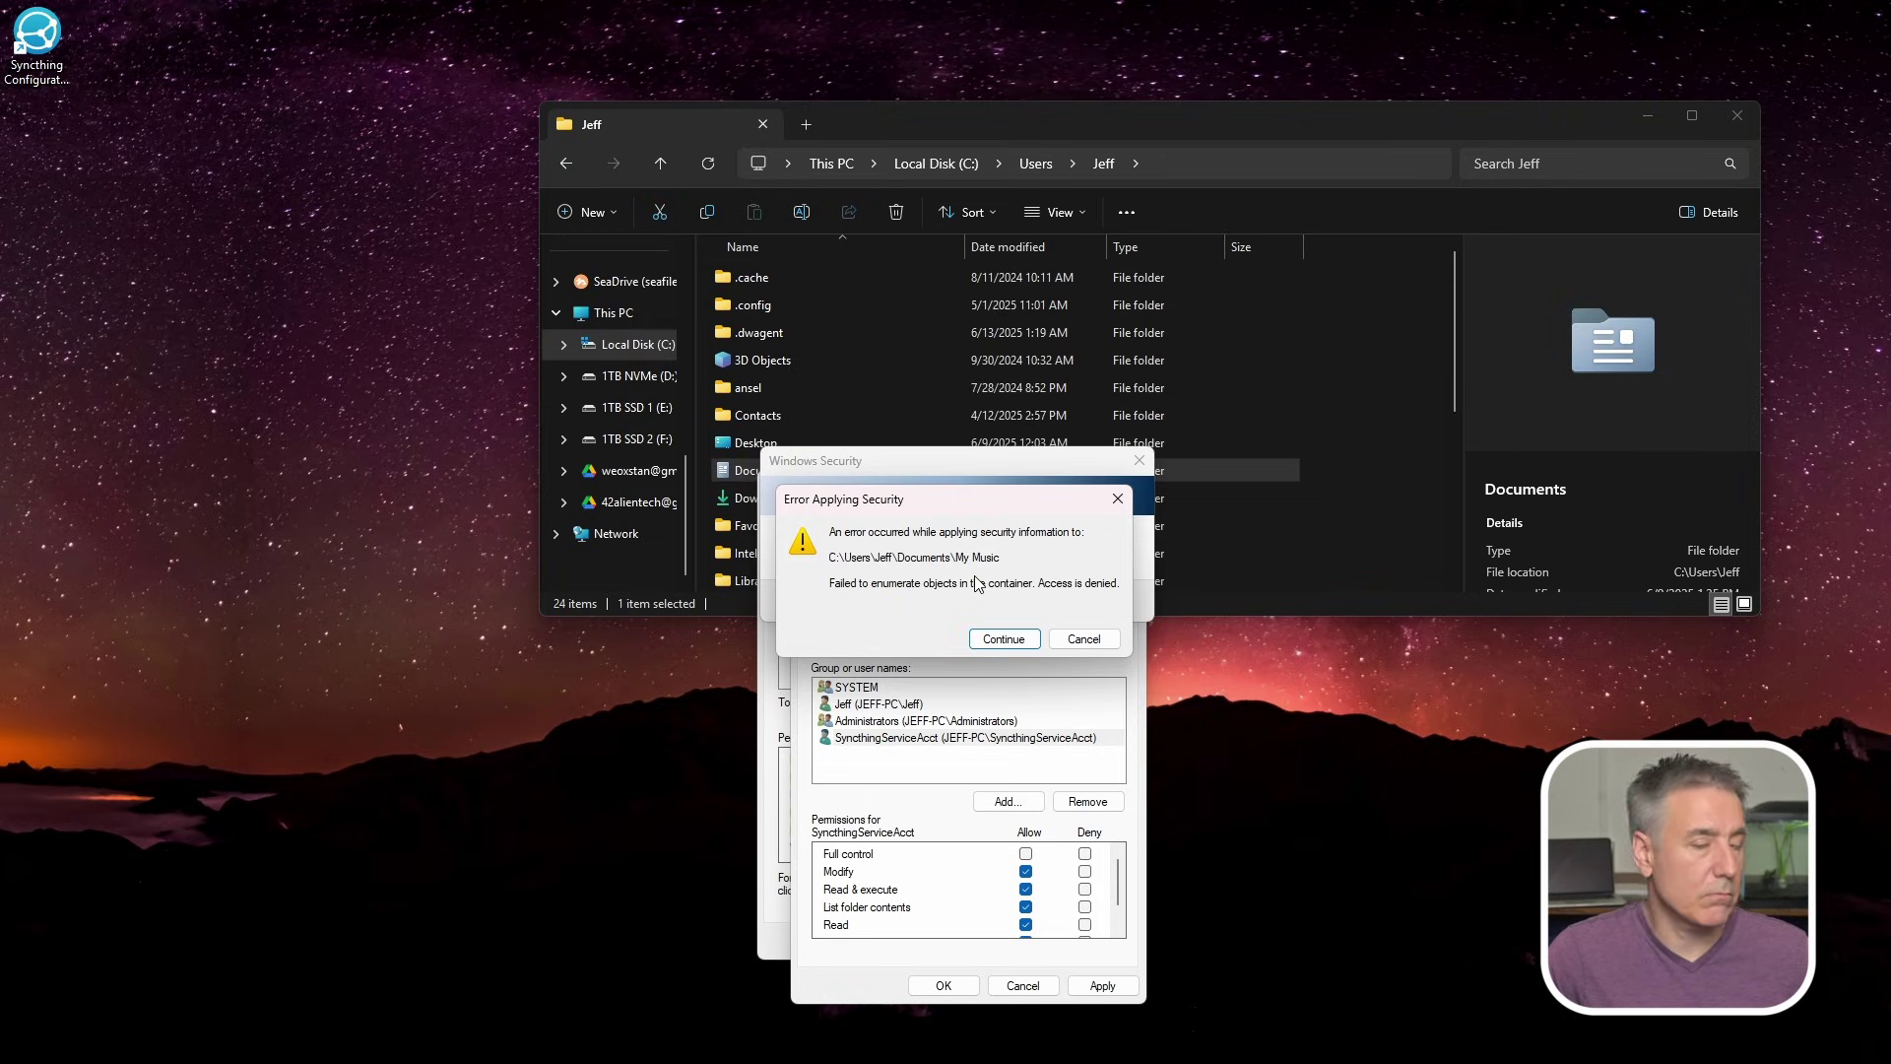
pyautogui.click(1007, 640)
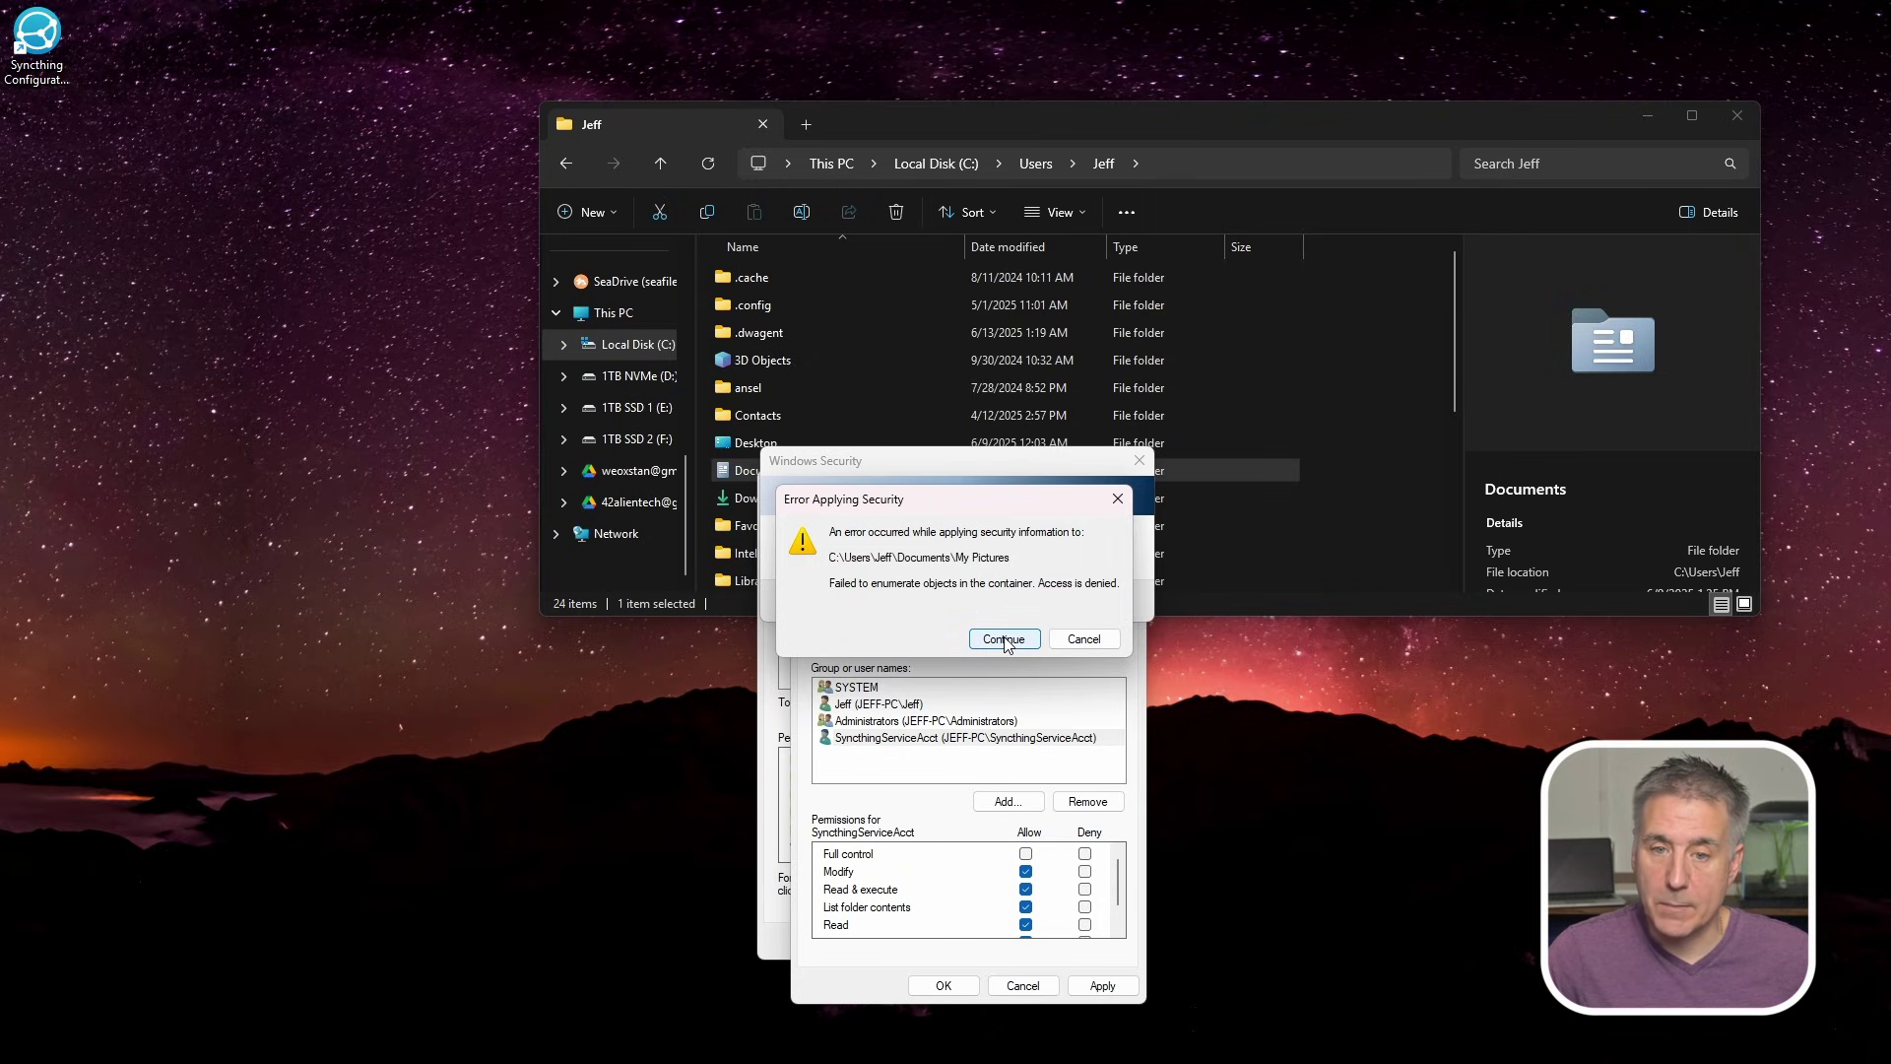
pyautogui.click(1004, 639)
pyautogui.click(1004, 639)
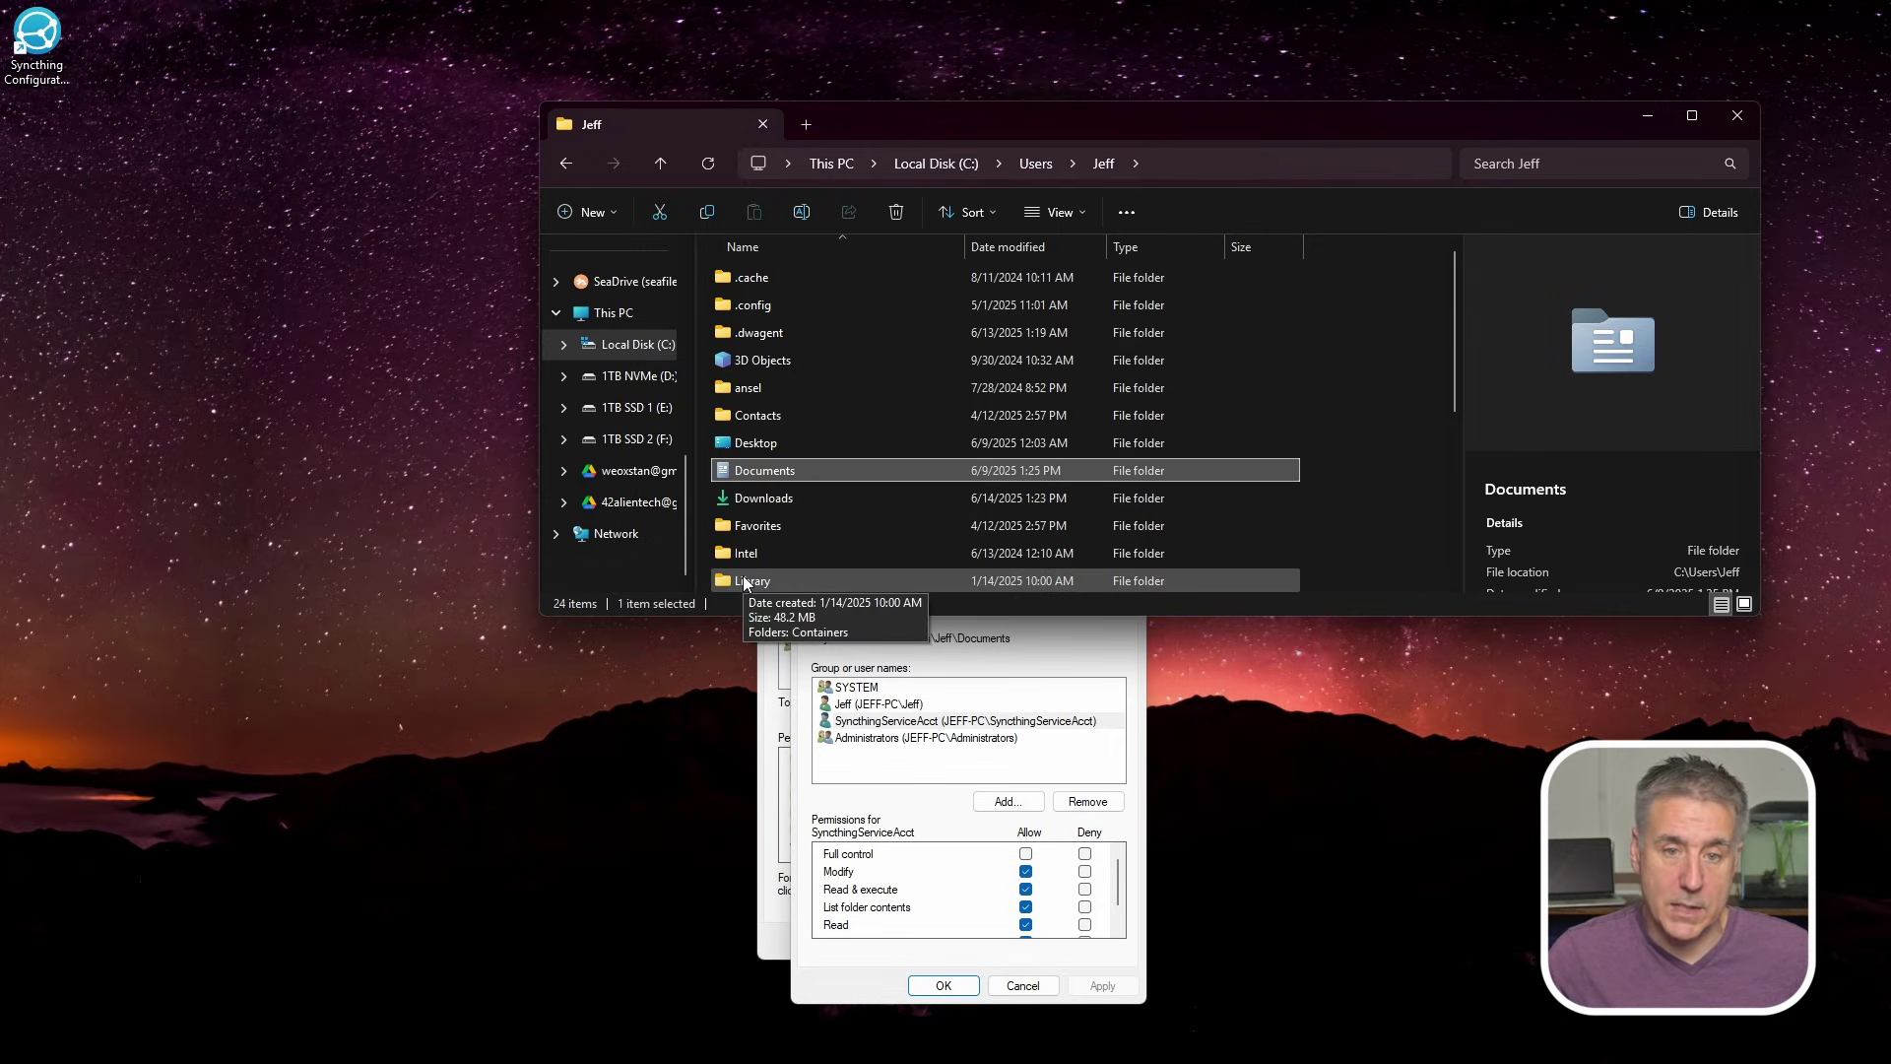
pyautogui.click(942, 985)
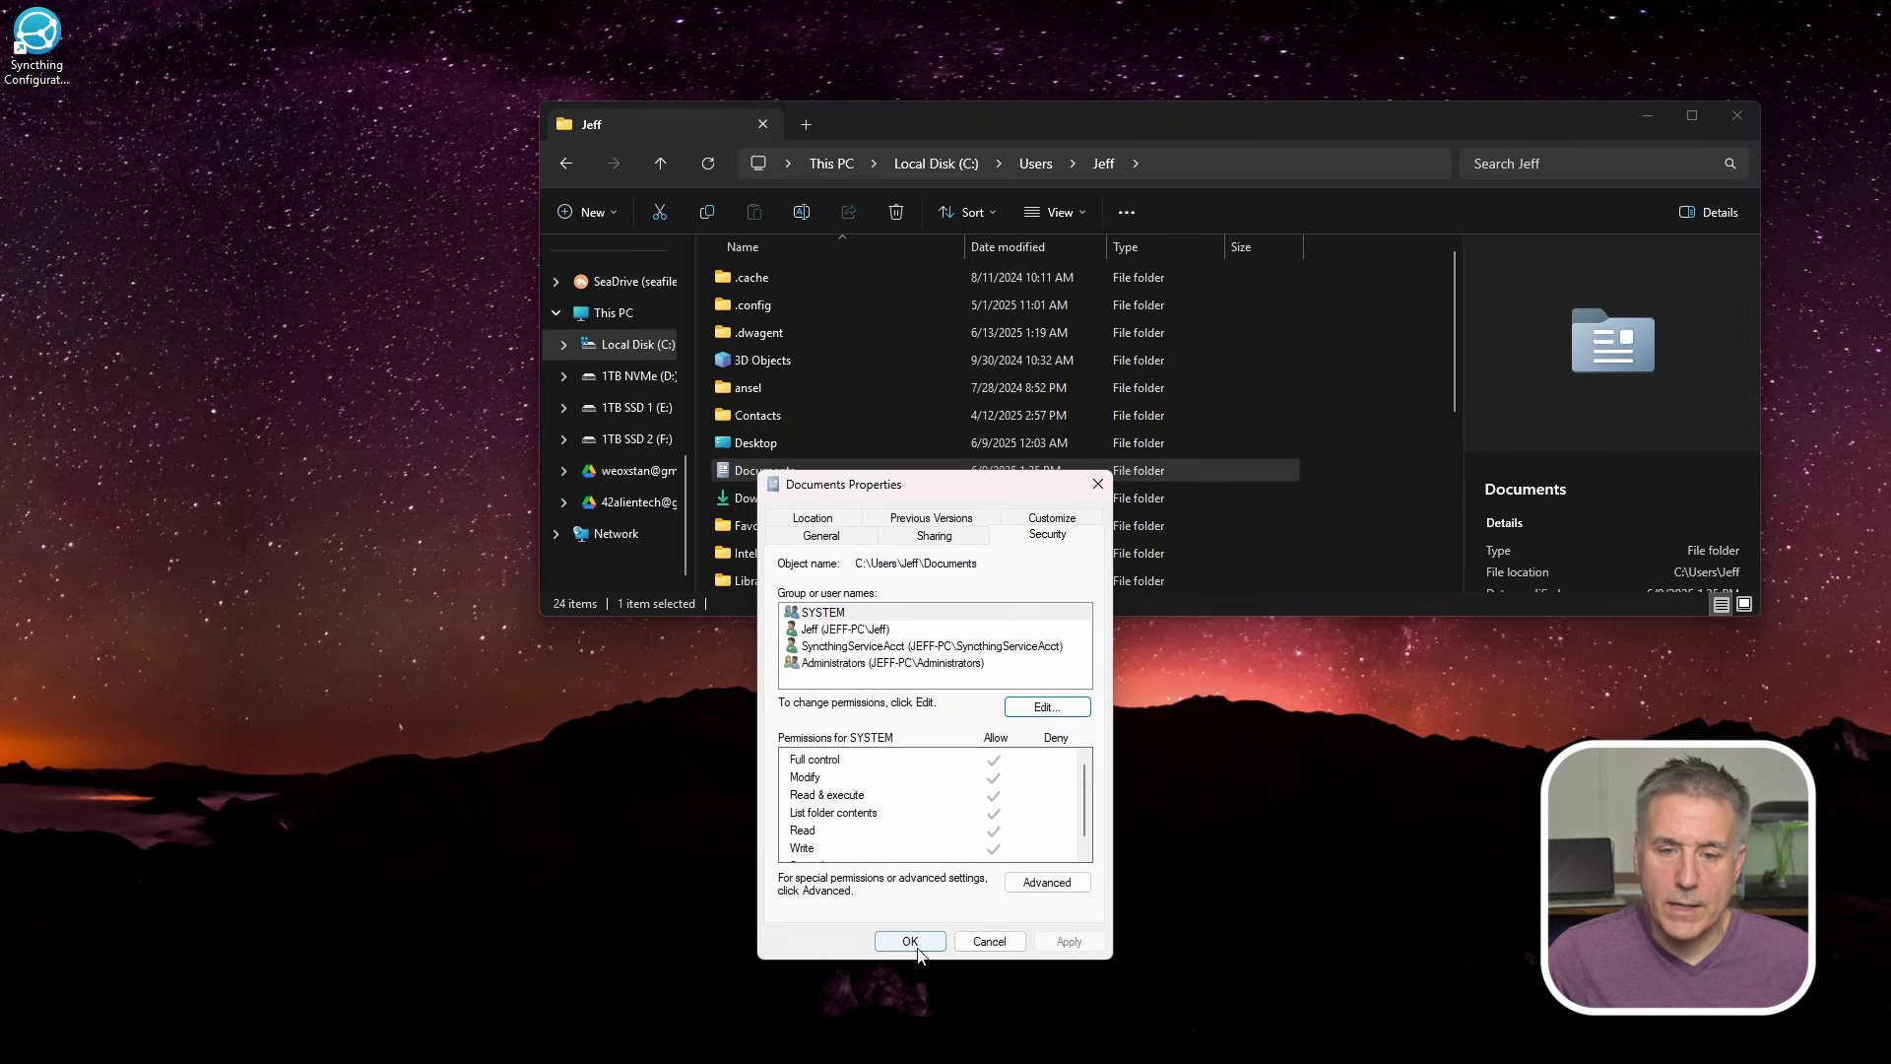
# Close the properties, open the Documents folder and select its full path in the address bar
pyautogui.click(912, 944)
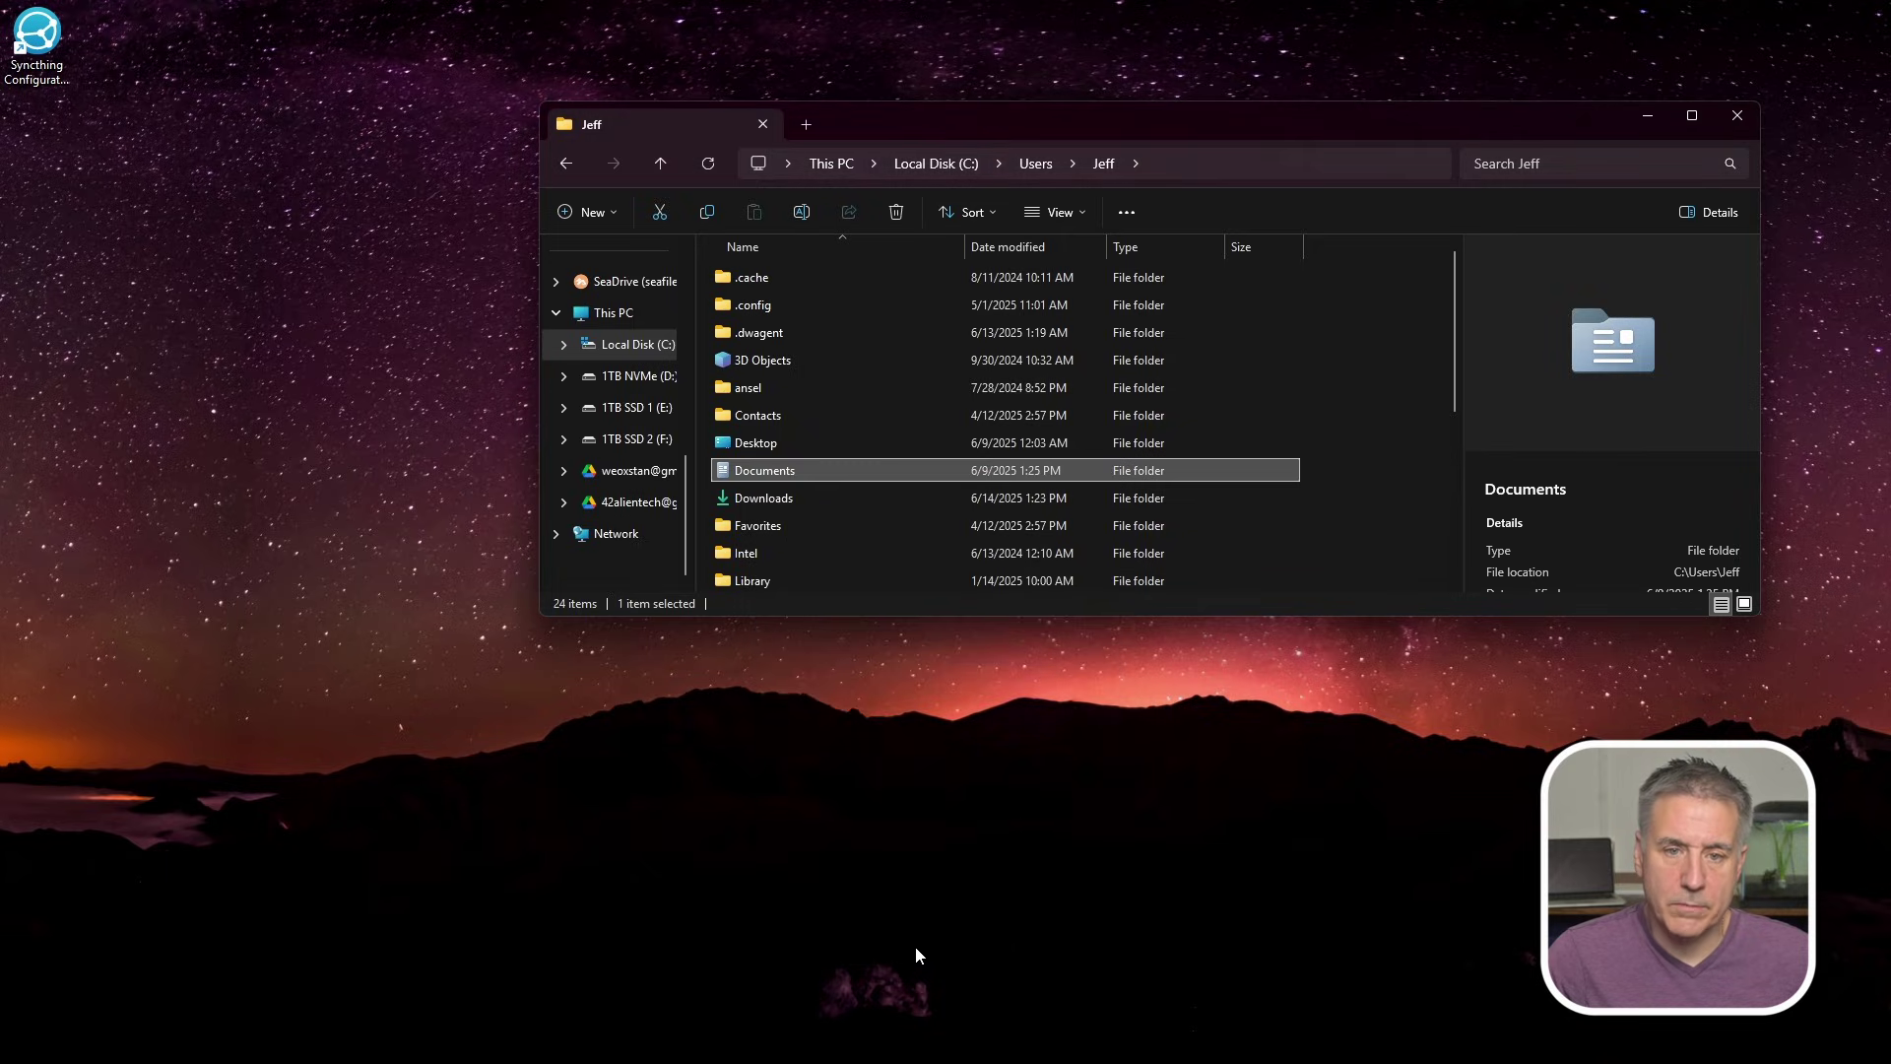
pyautogui.doubleClick(799, 468)
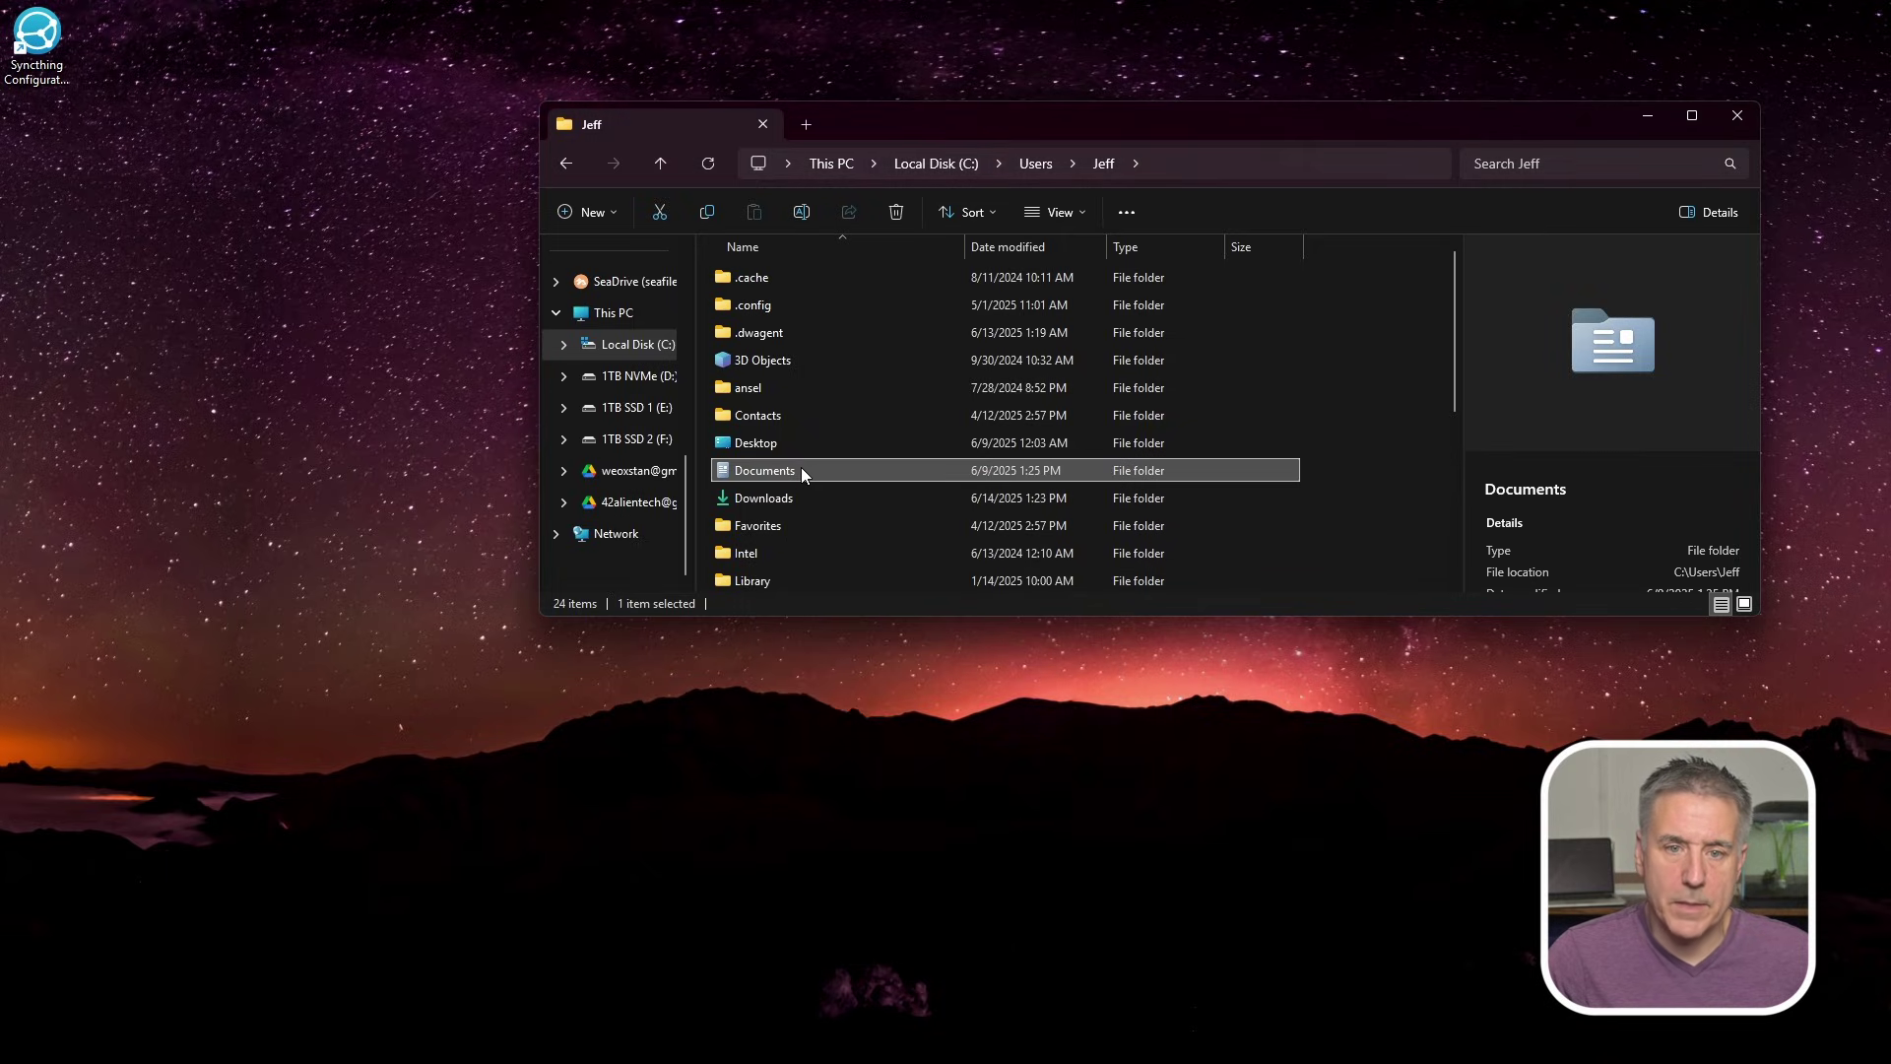
pyautogui.click(1367, 164)
pyautogui.hotkey('ctrl', 'c')
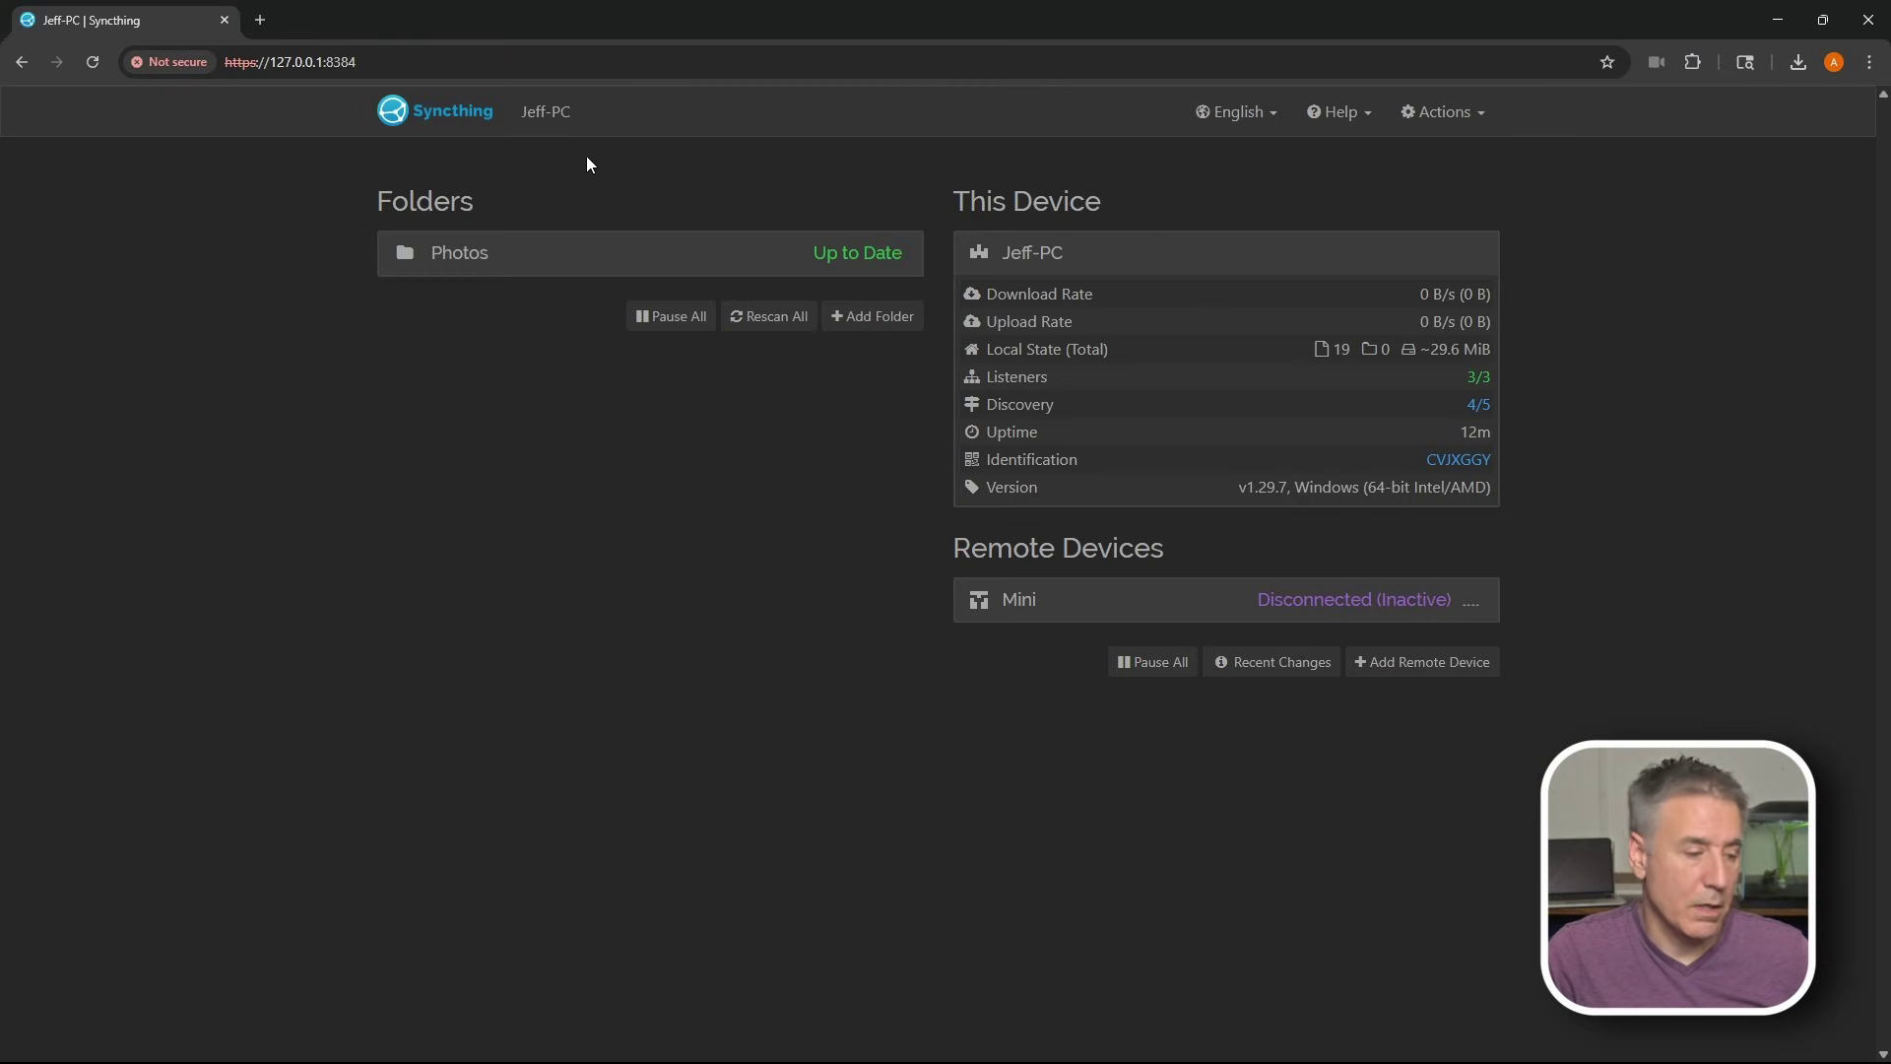
# Add a PC folder labelled Documents and paste the copied Windows Documents path as its folder path
pyautogui.click(880, 317)
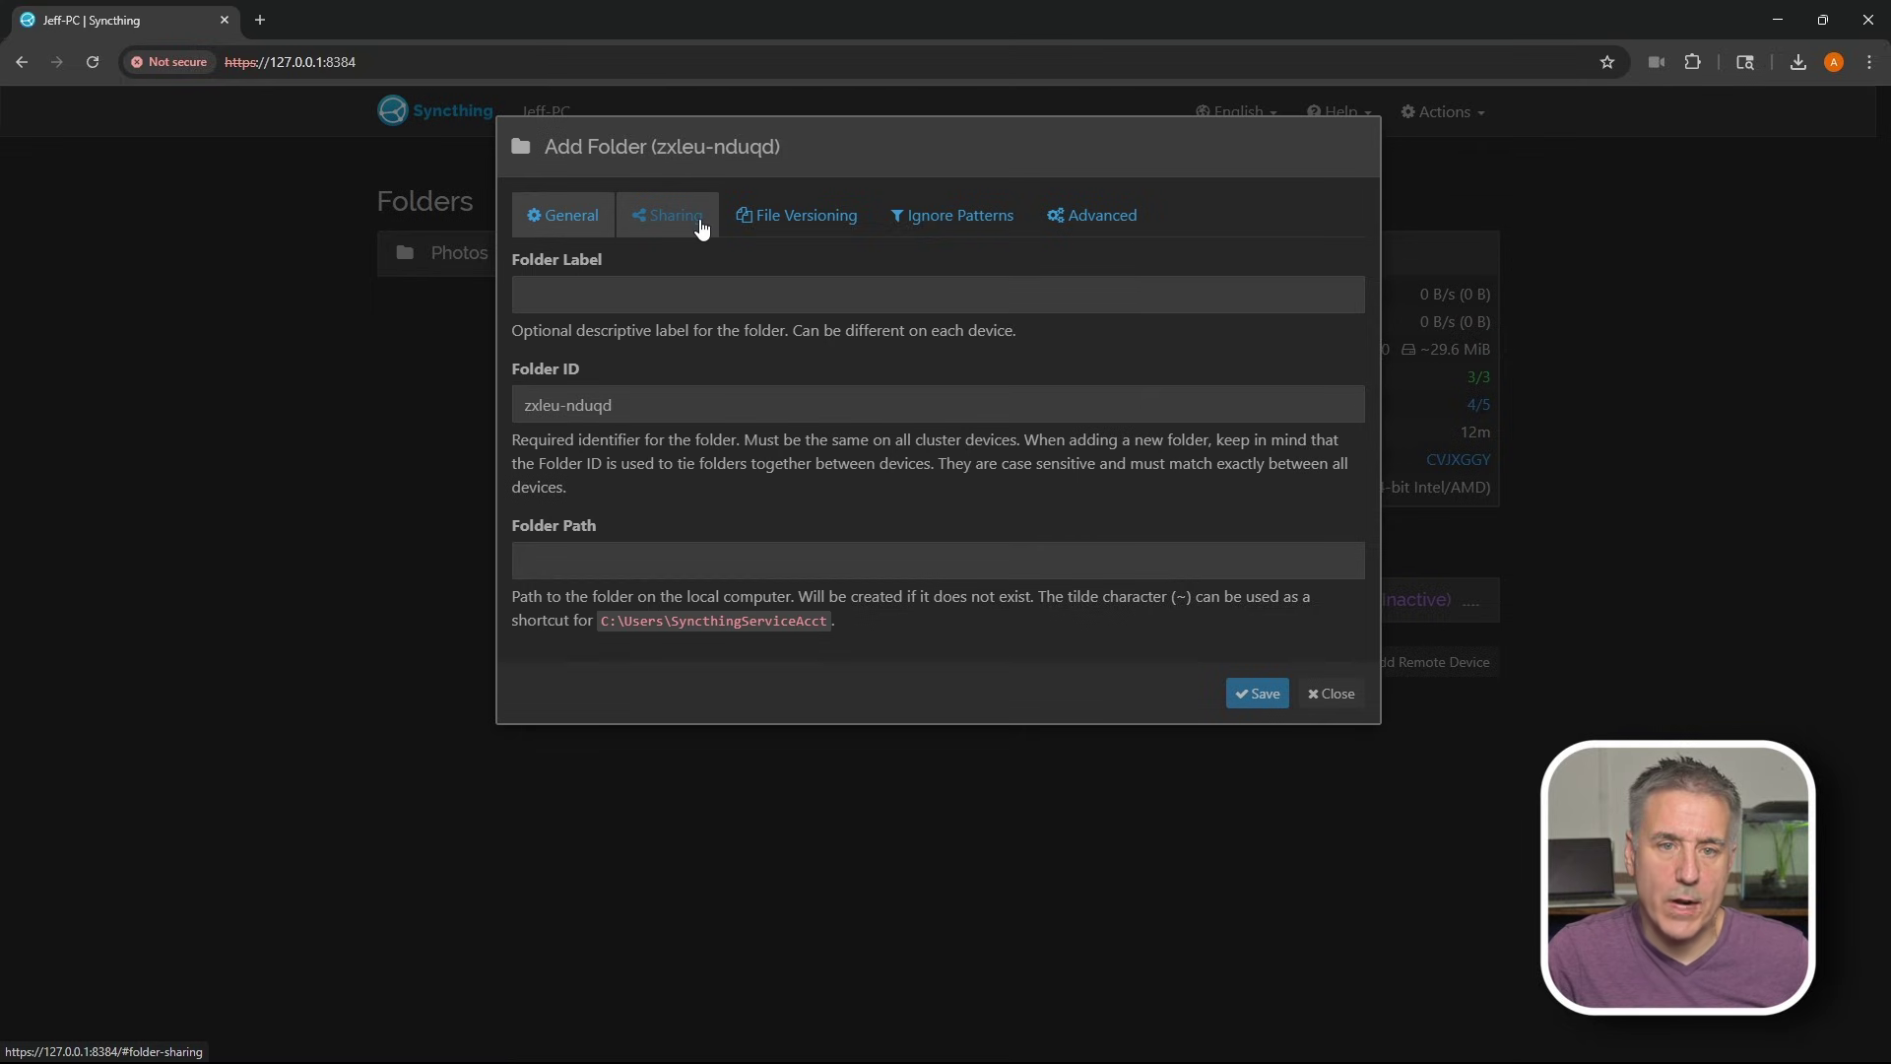
pyautogui.click(610, 288)
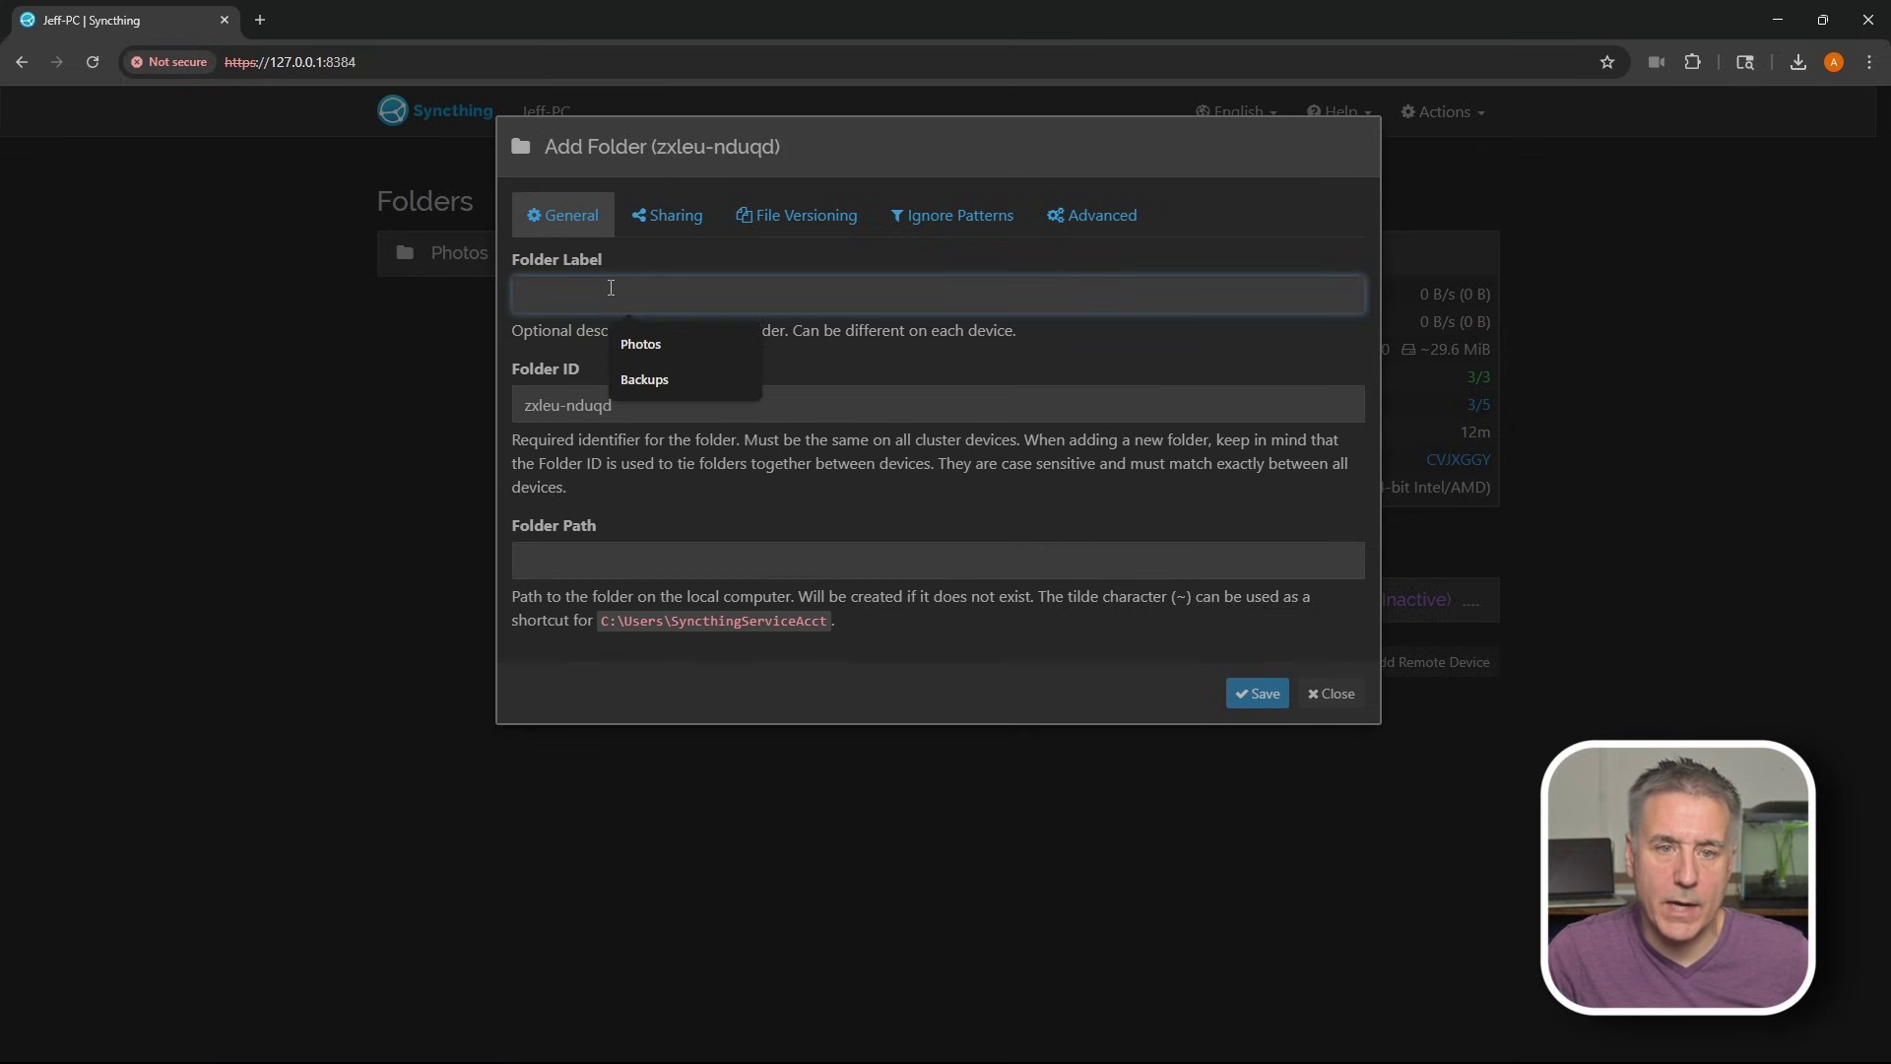
pyautogui.write('Documents')
pyautogui.click(550, 391)
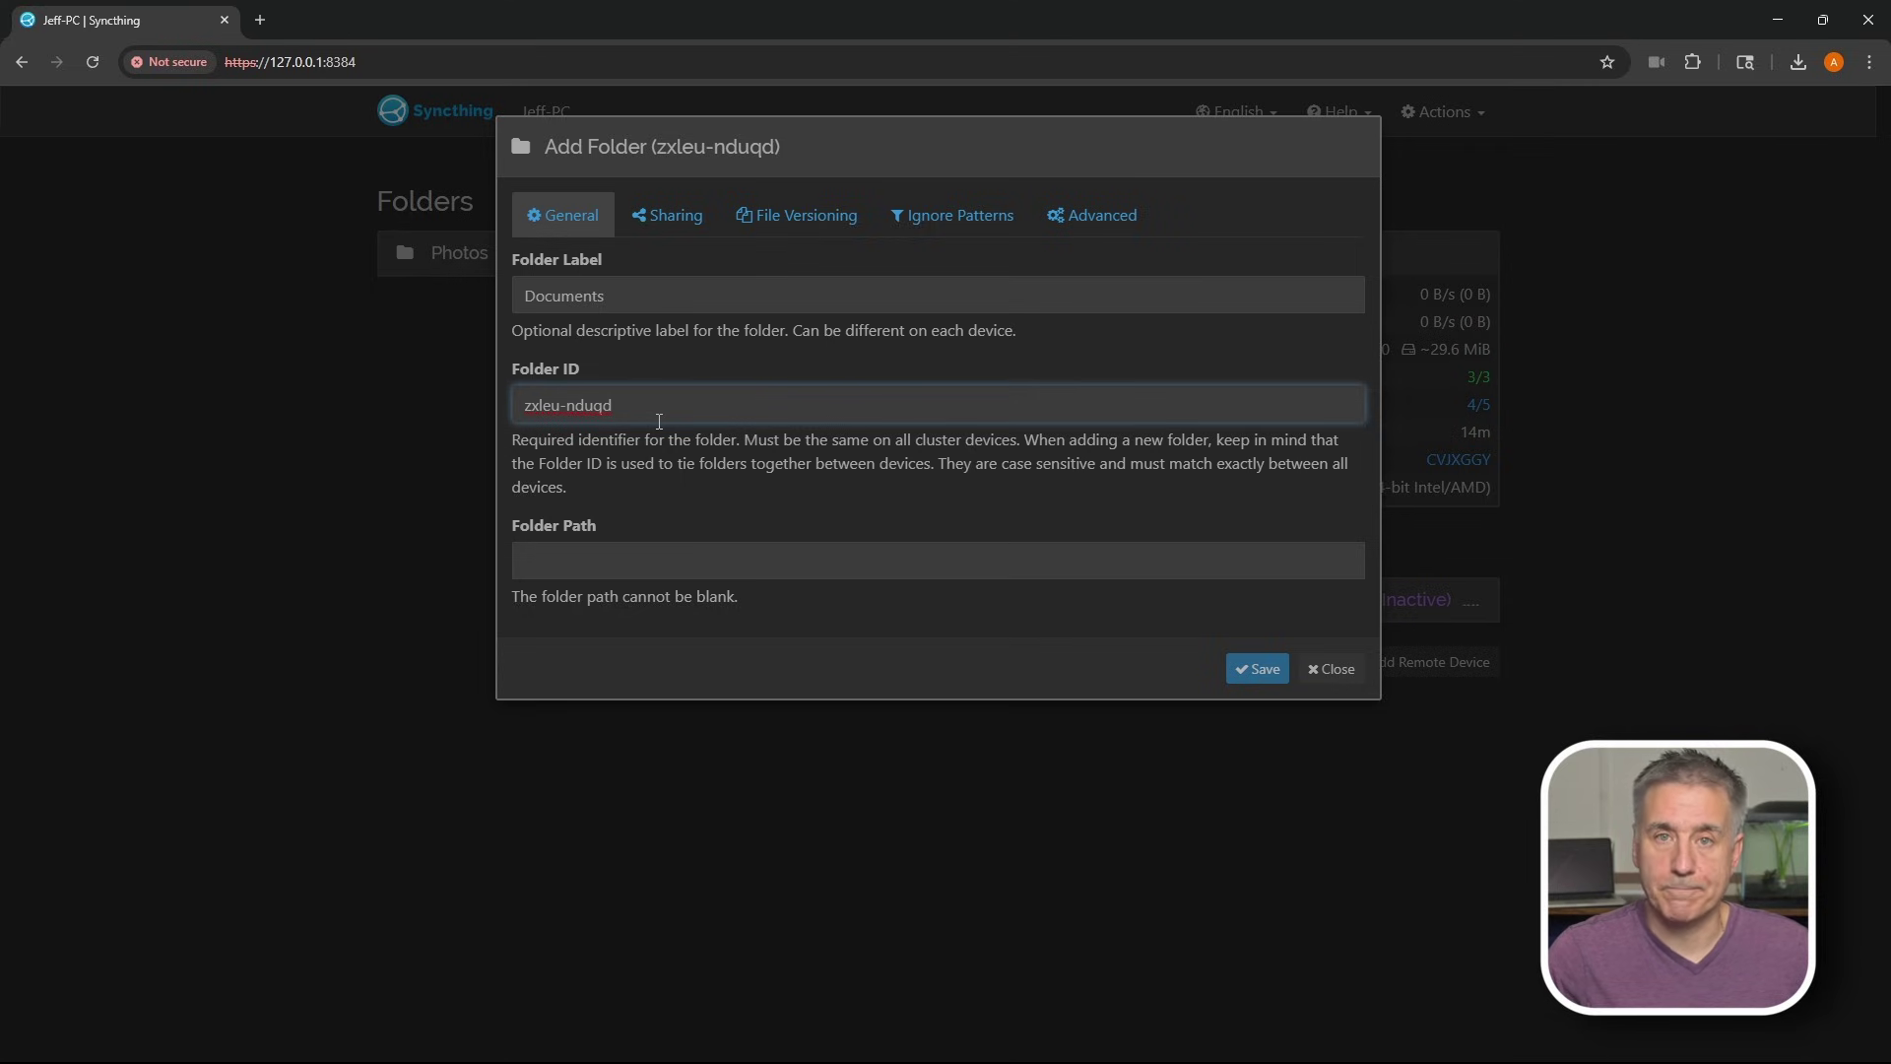
pyautogui.click(605, 563)
pyautogui.hotkey('ctrl', 'v')
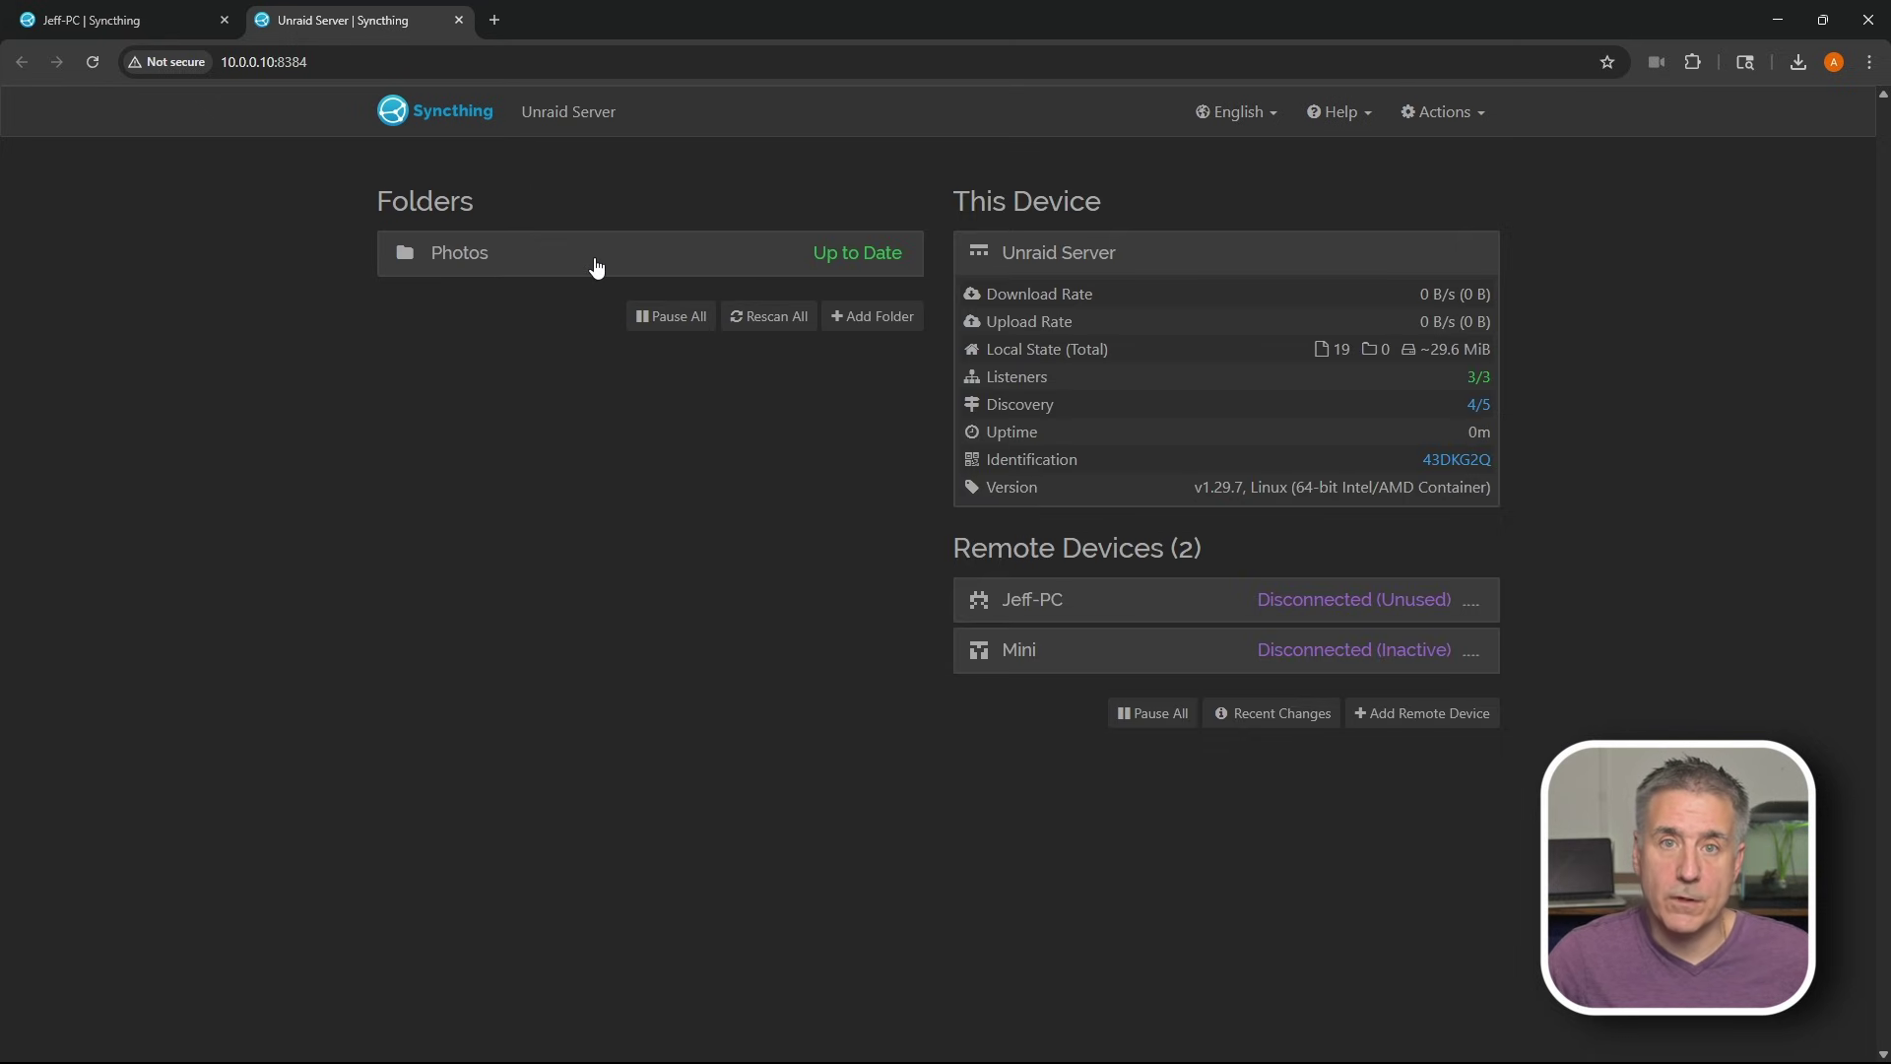
# Start a server folder labelled Documents and copy the PC's Documents folder ID zxleu-nduqd
pyautogui.click(873, 317)
pyautogui.click(581, 296)
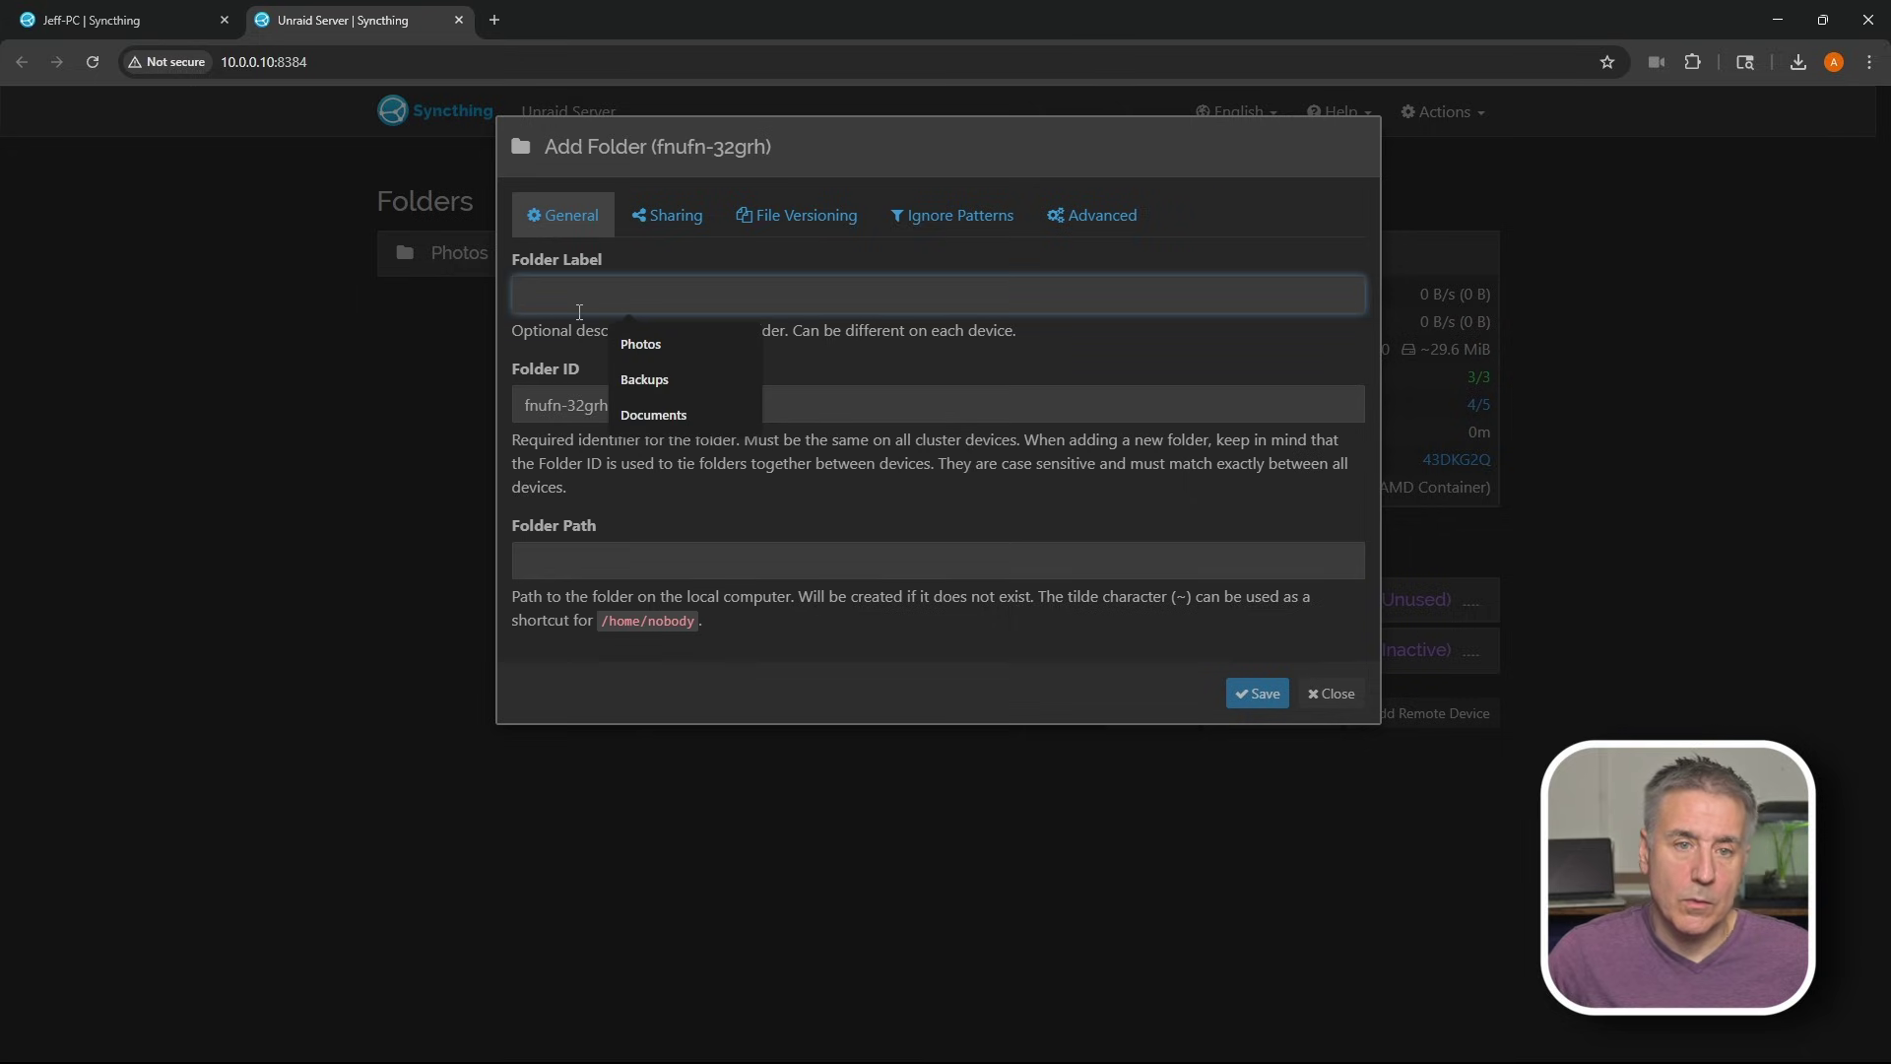
pyautogui.write('Documents')
pyautogui.click(126, 21)
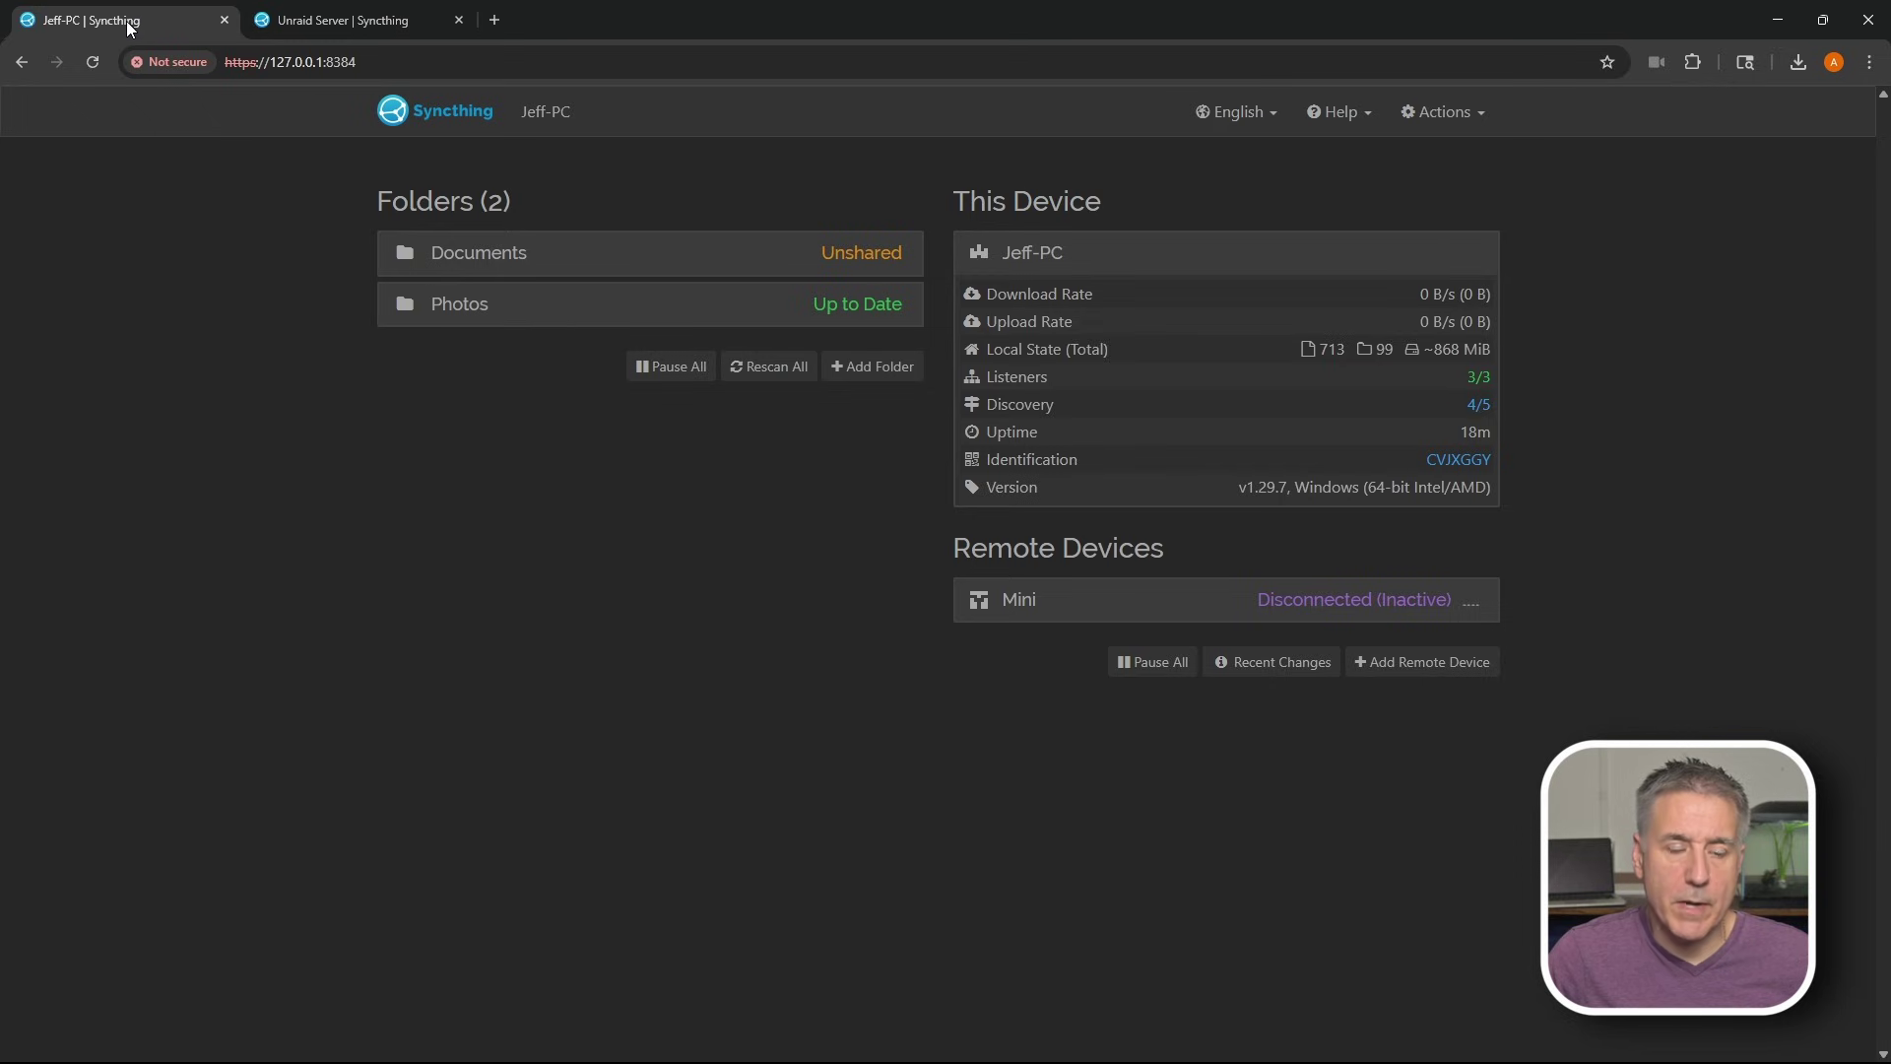
pyautogui.click(564, 259)
pyautogui.click(873, 554)
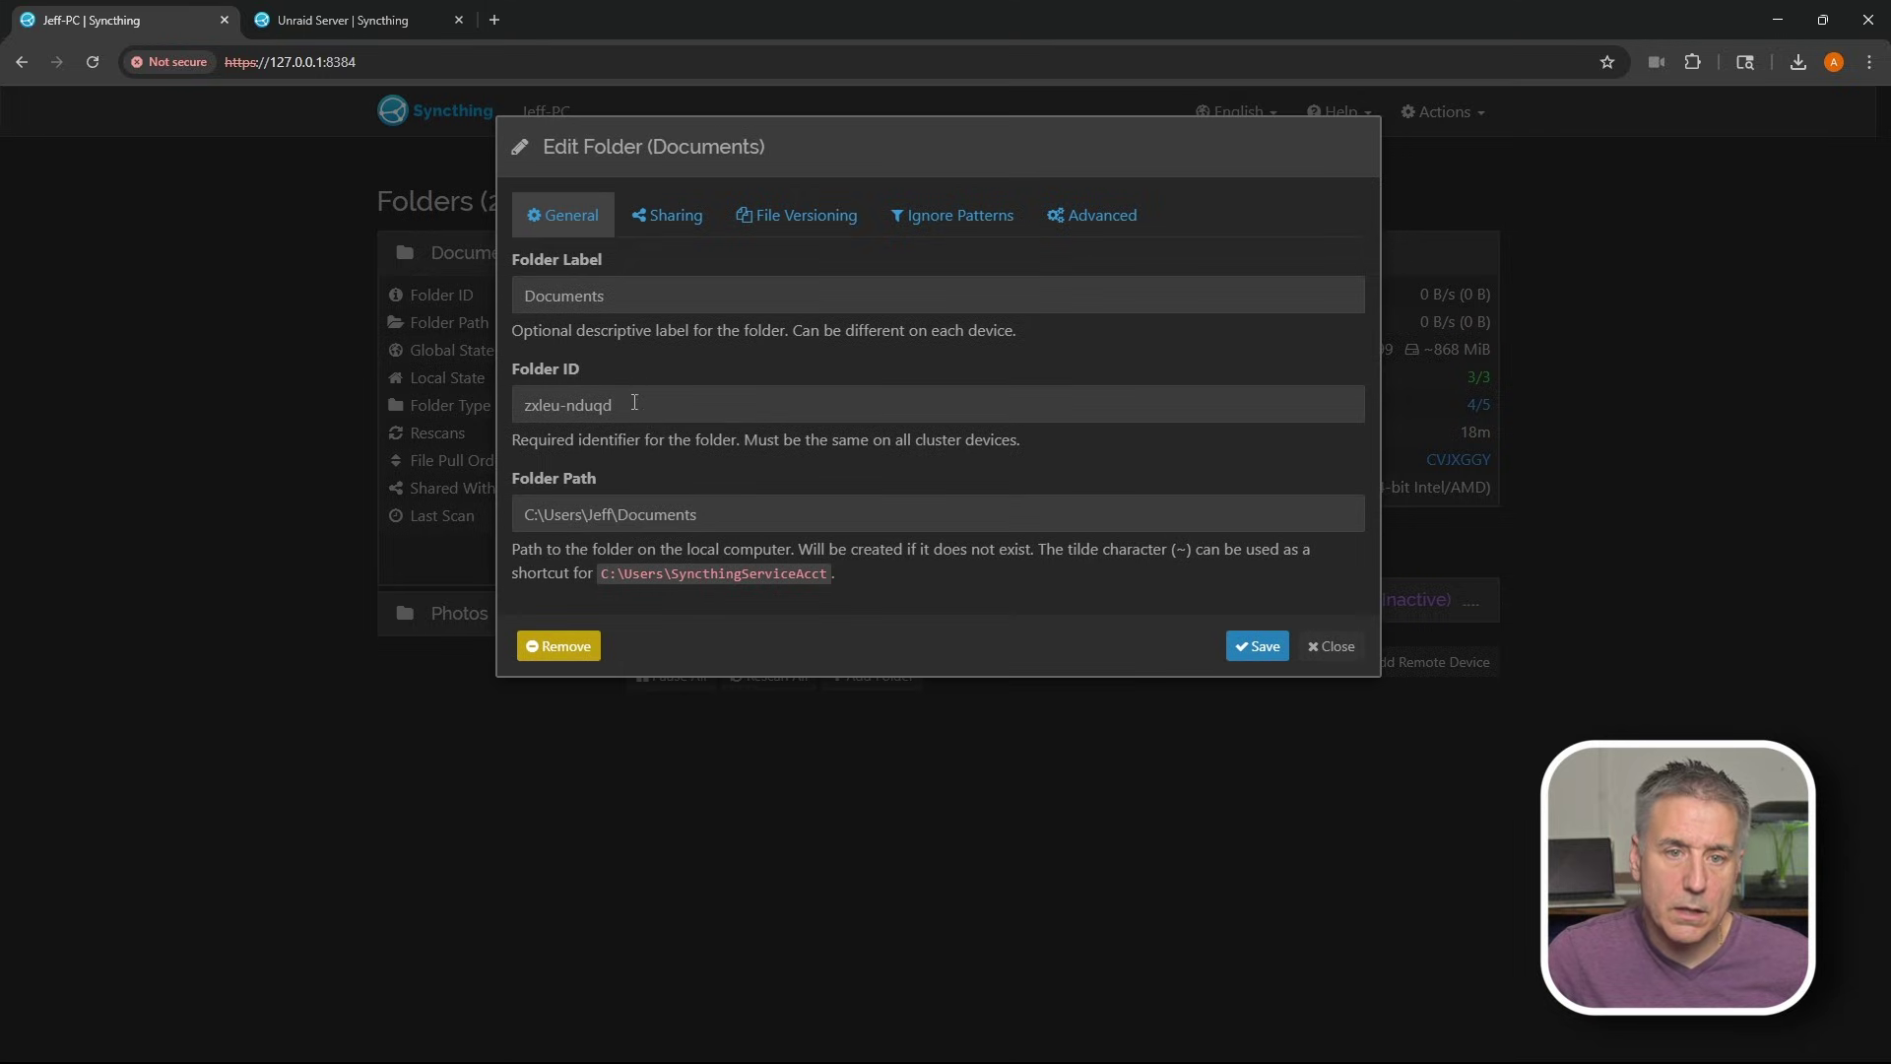
pyautogui.moveTo(634, 401); pyautogui.dragTo(525, 412)
pyautogui.hotkey('ctrl', 'c')
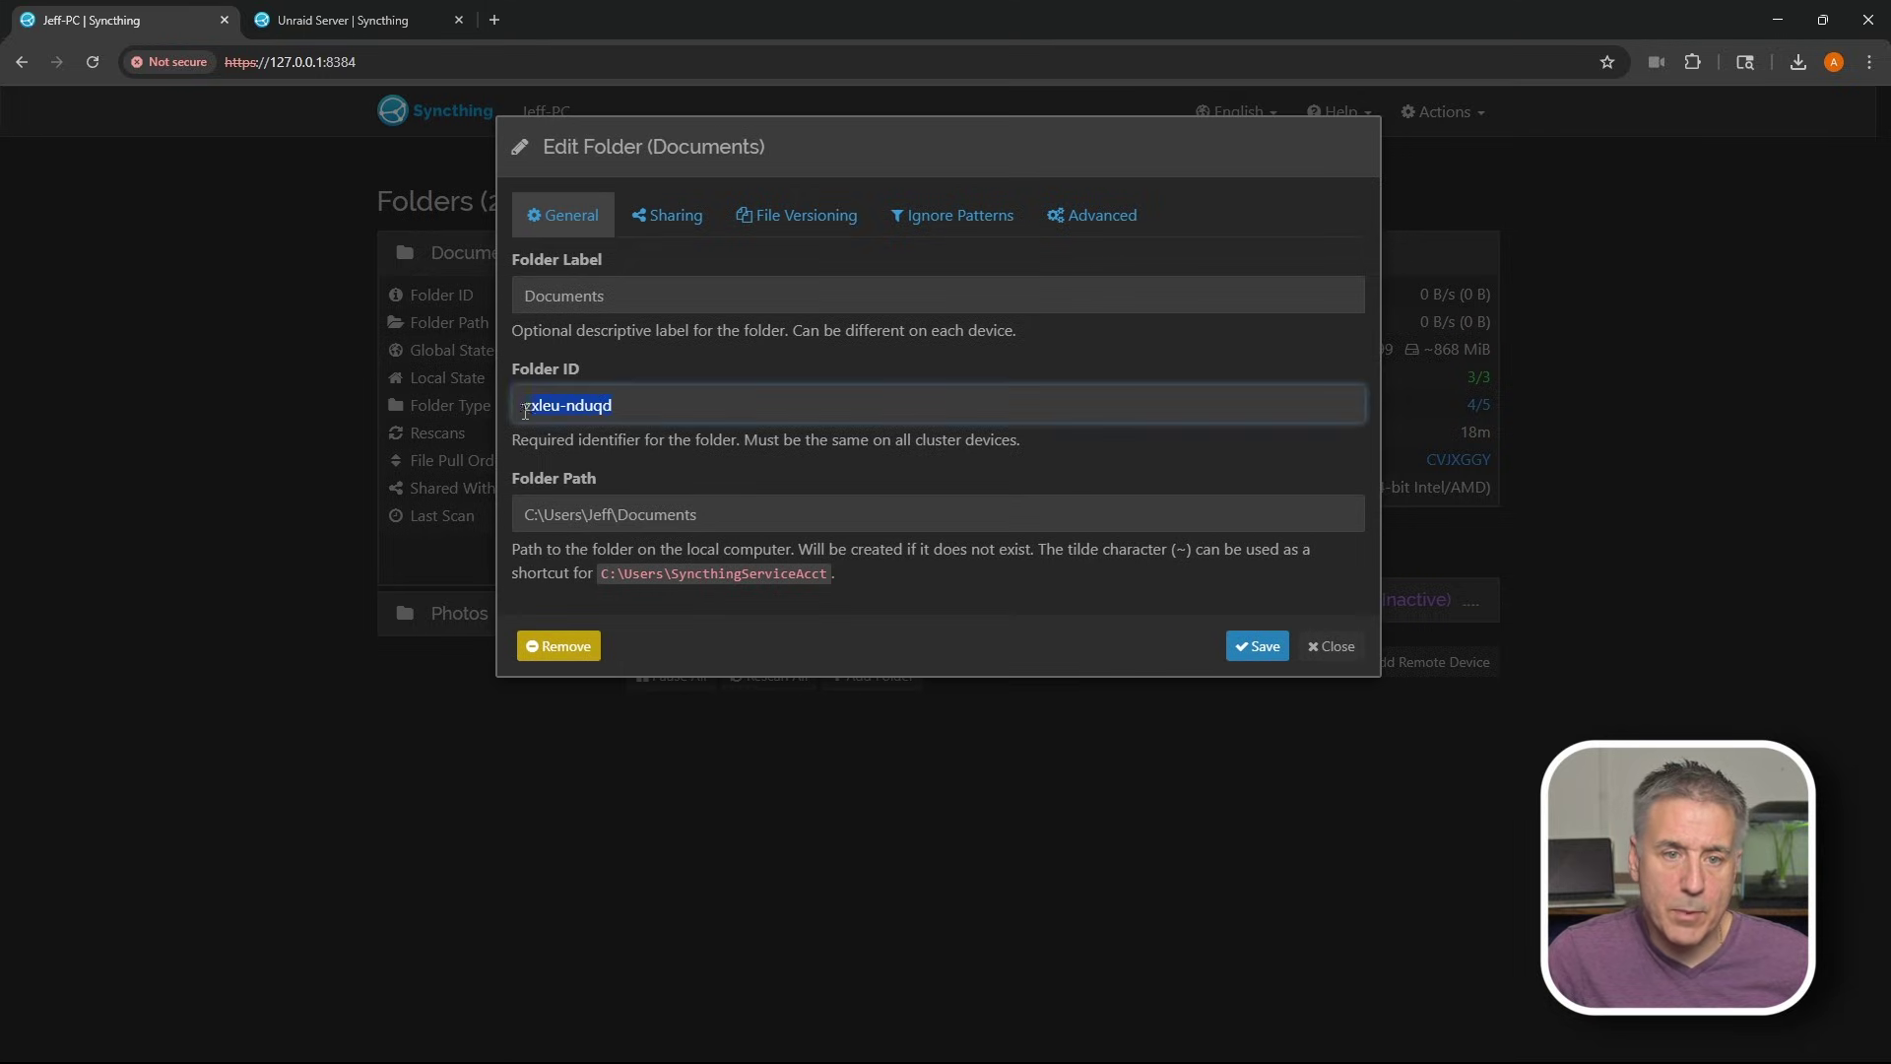
pyautogui.click(474, 411)
pyautogui.click(346, 20)
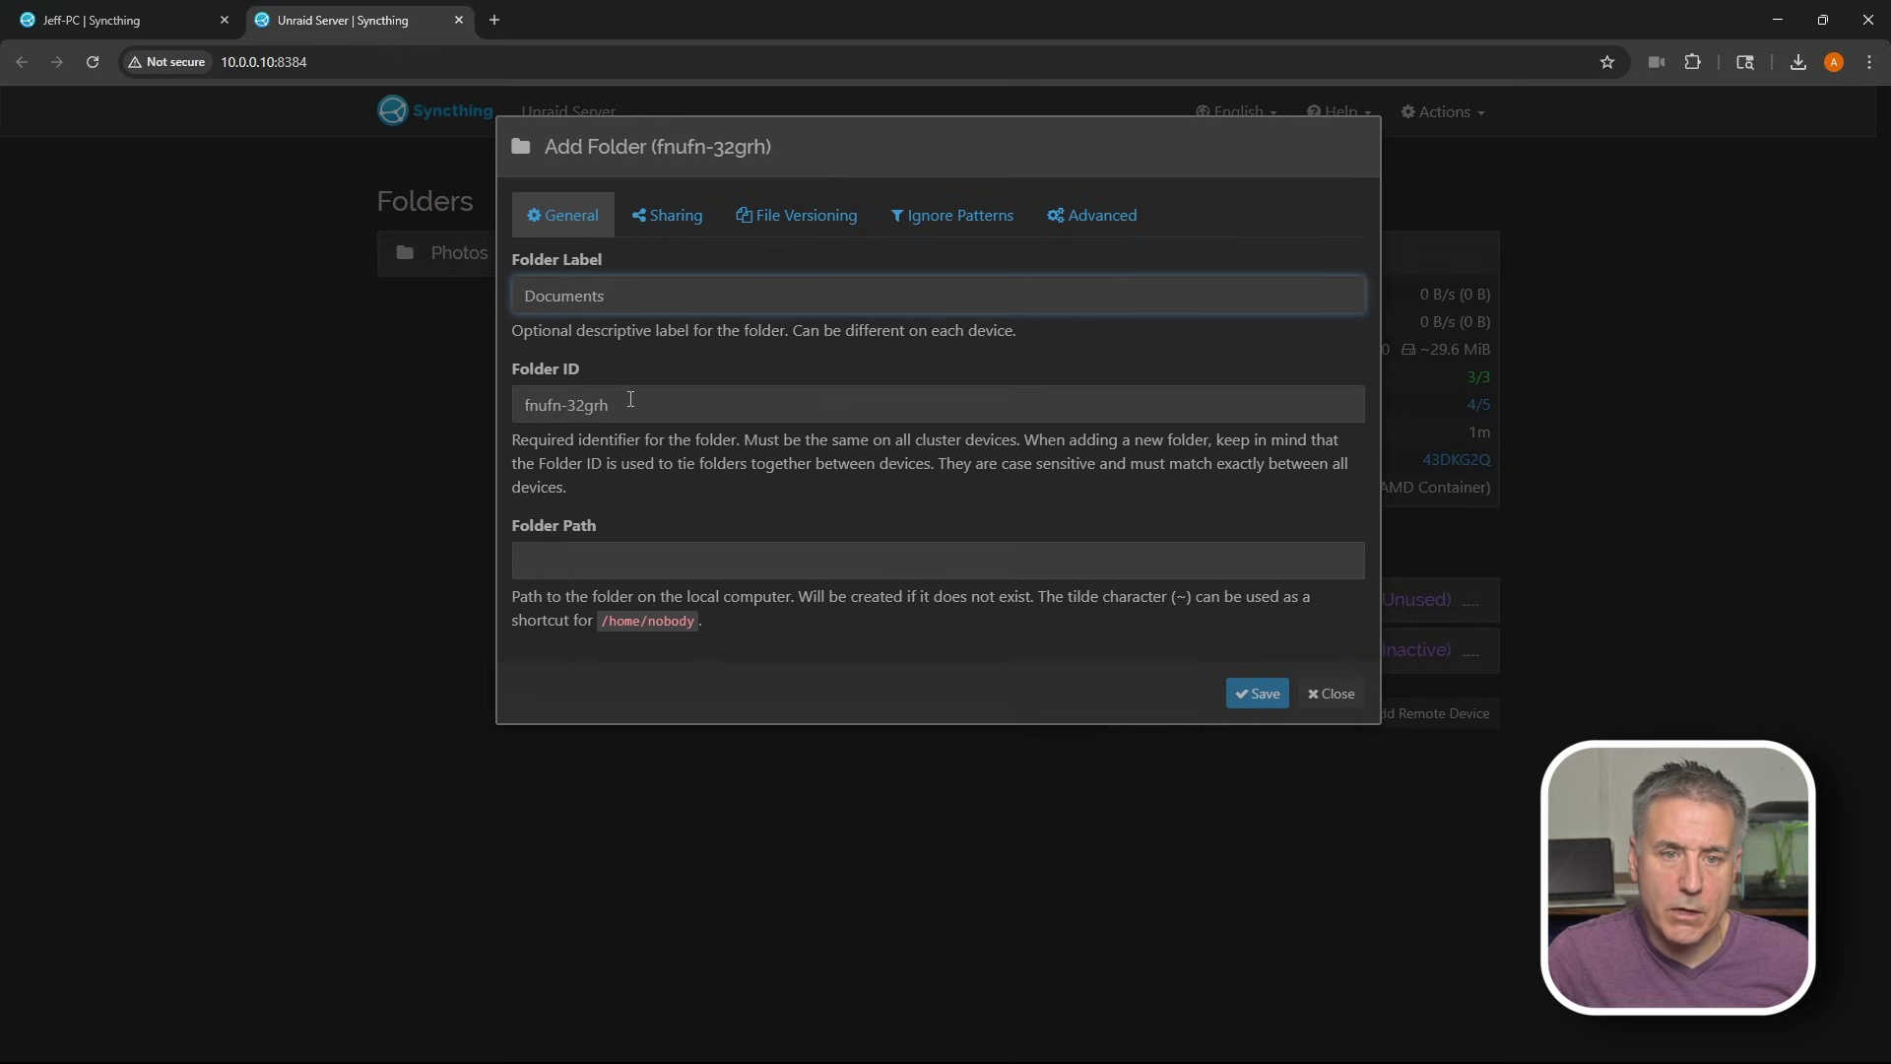
# Replace the server folder ID with zxleu-nduqd, set path /data/backups/documents, and save
pyautogui.moveTo(630, 402); pyautogui.dragTo(466, 390)
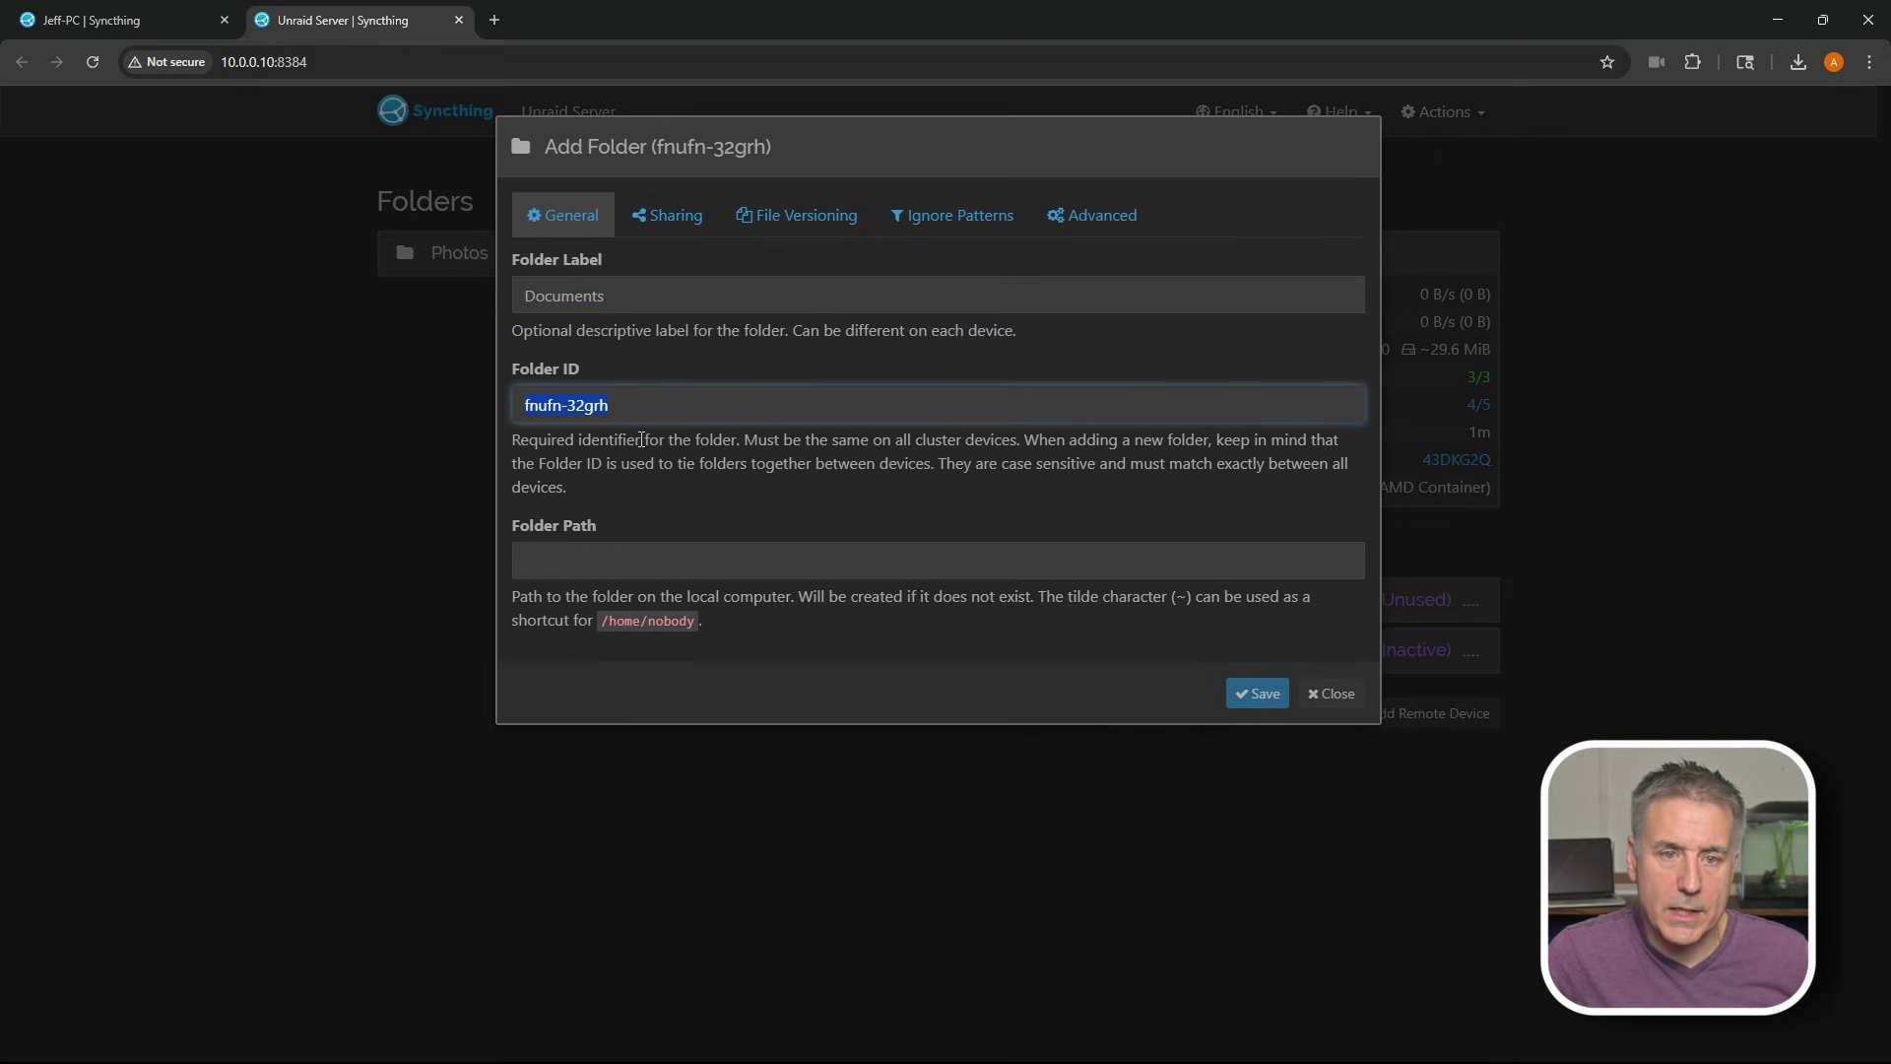
pyautogui.hotkey('ctrl', 'v')
pyautogui.click(612, 561)
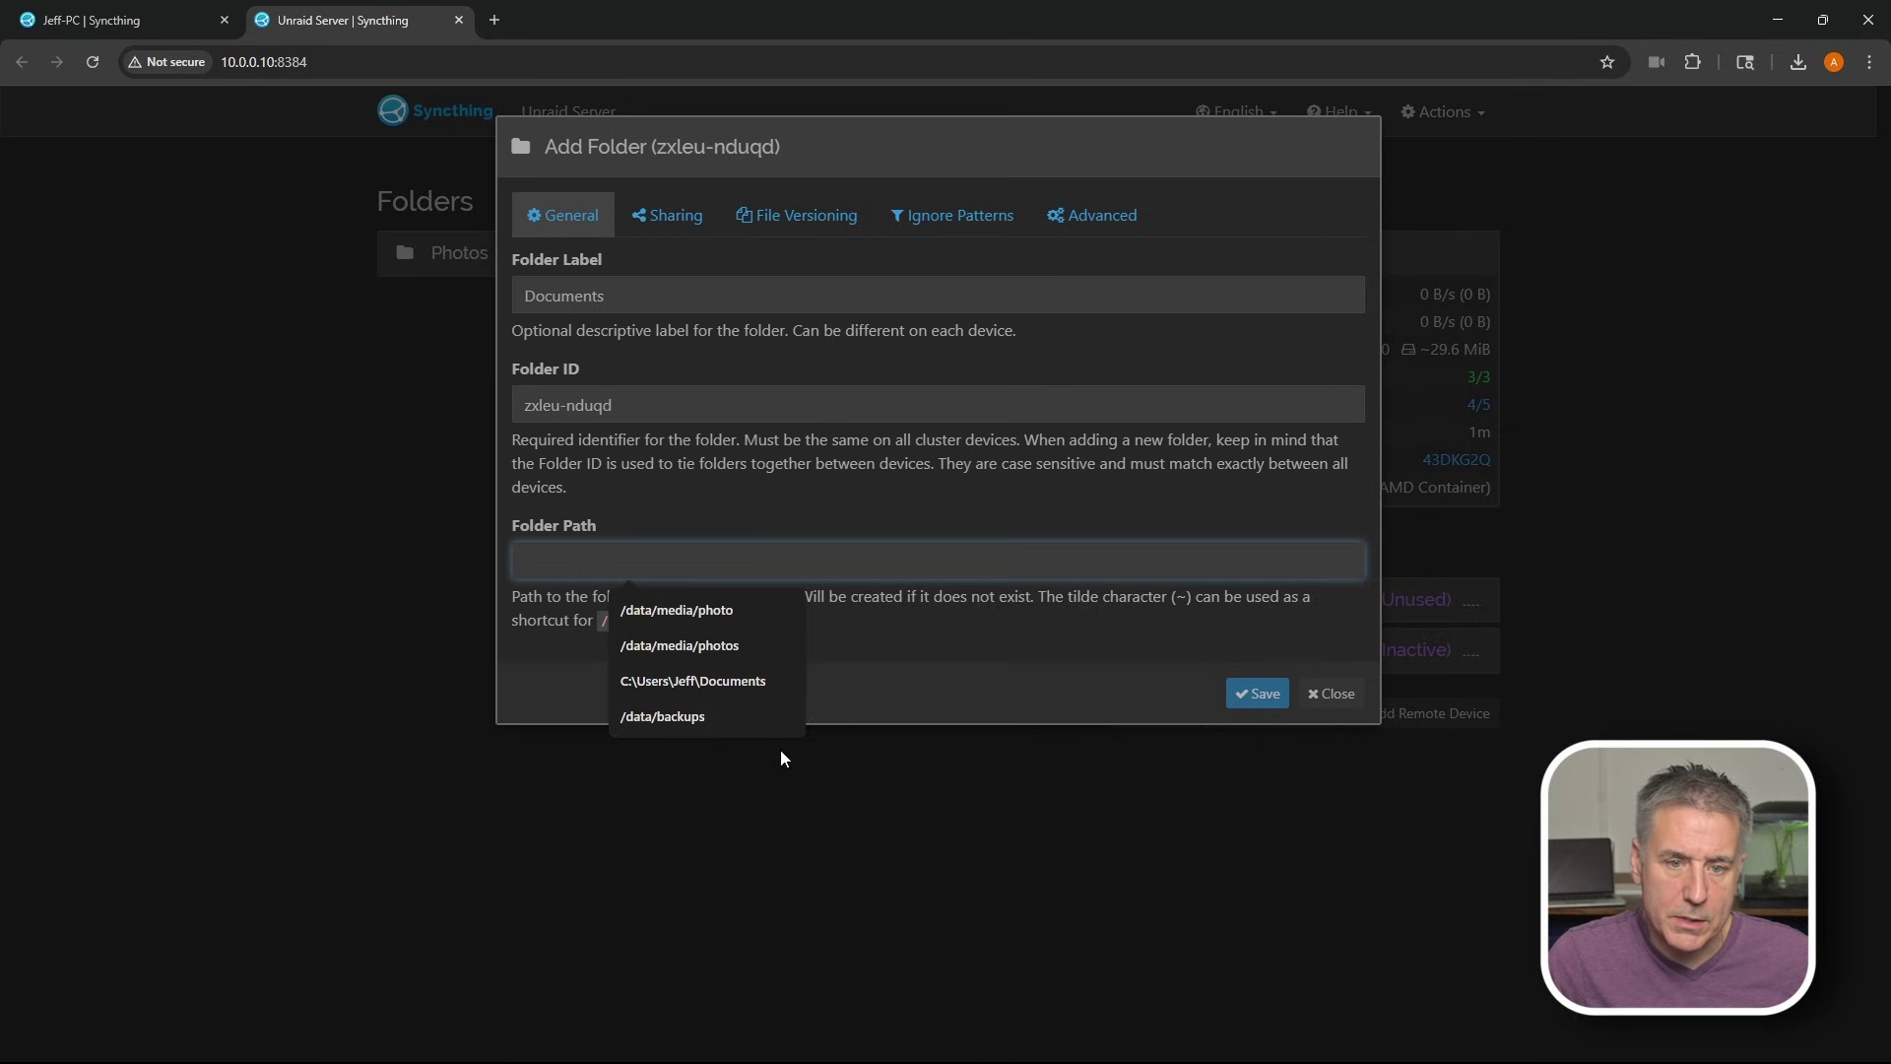
pyautogui.click(702, 716)
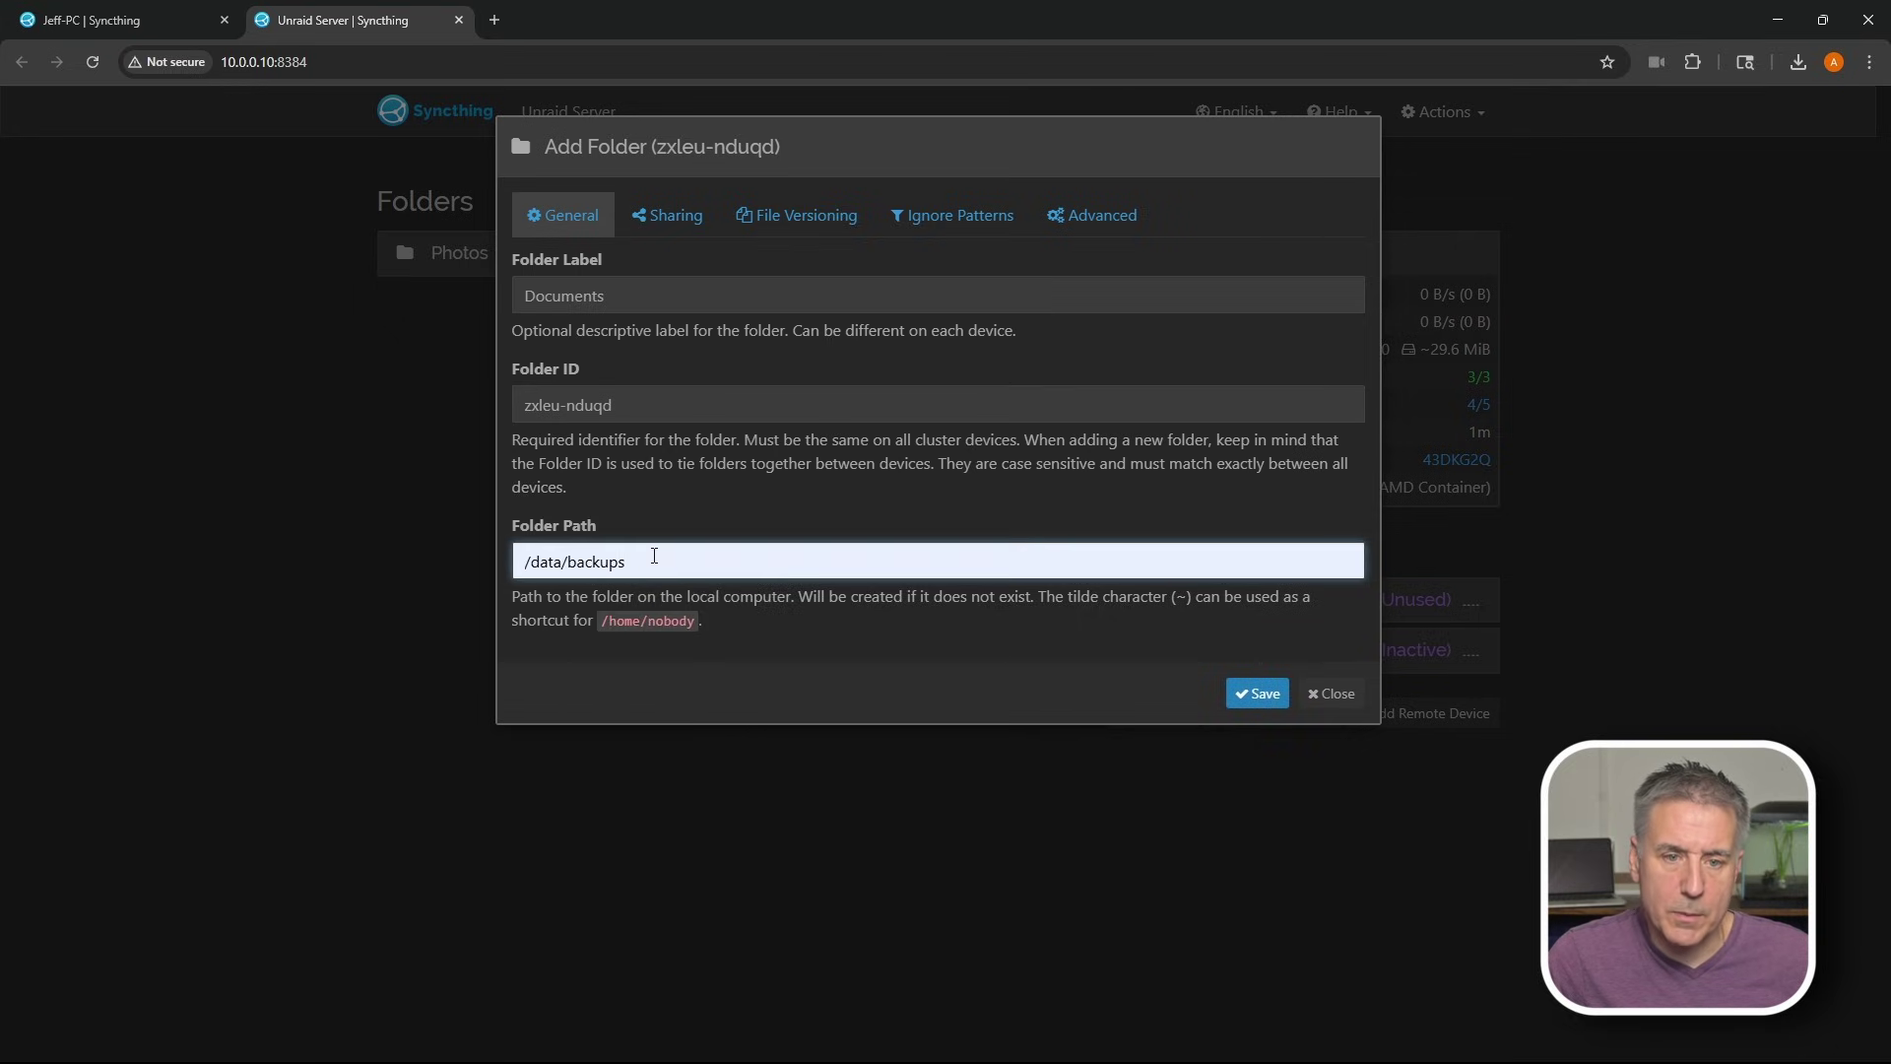
pyautogui.write('/')
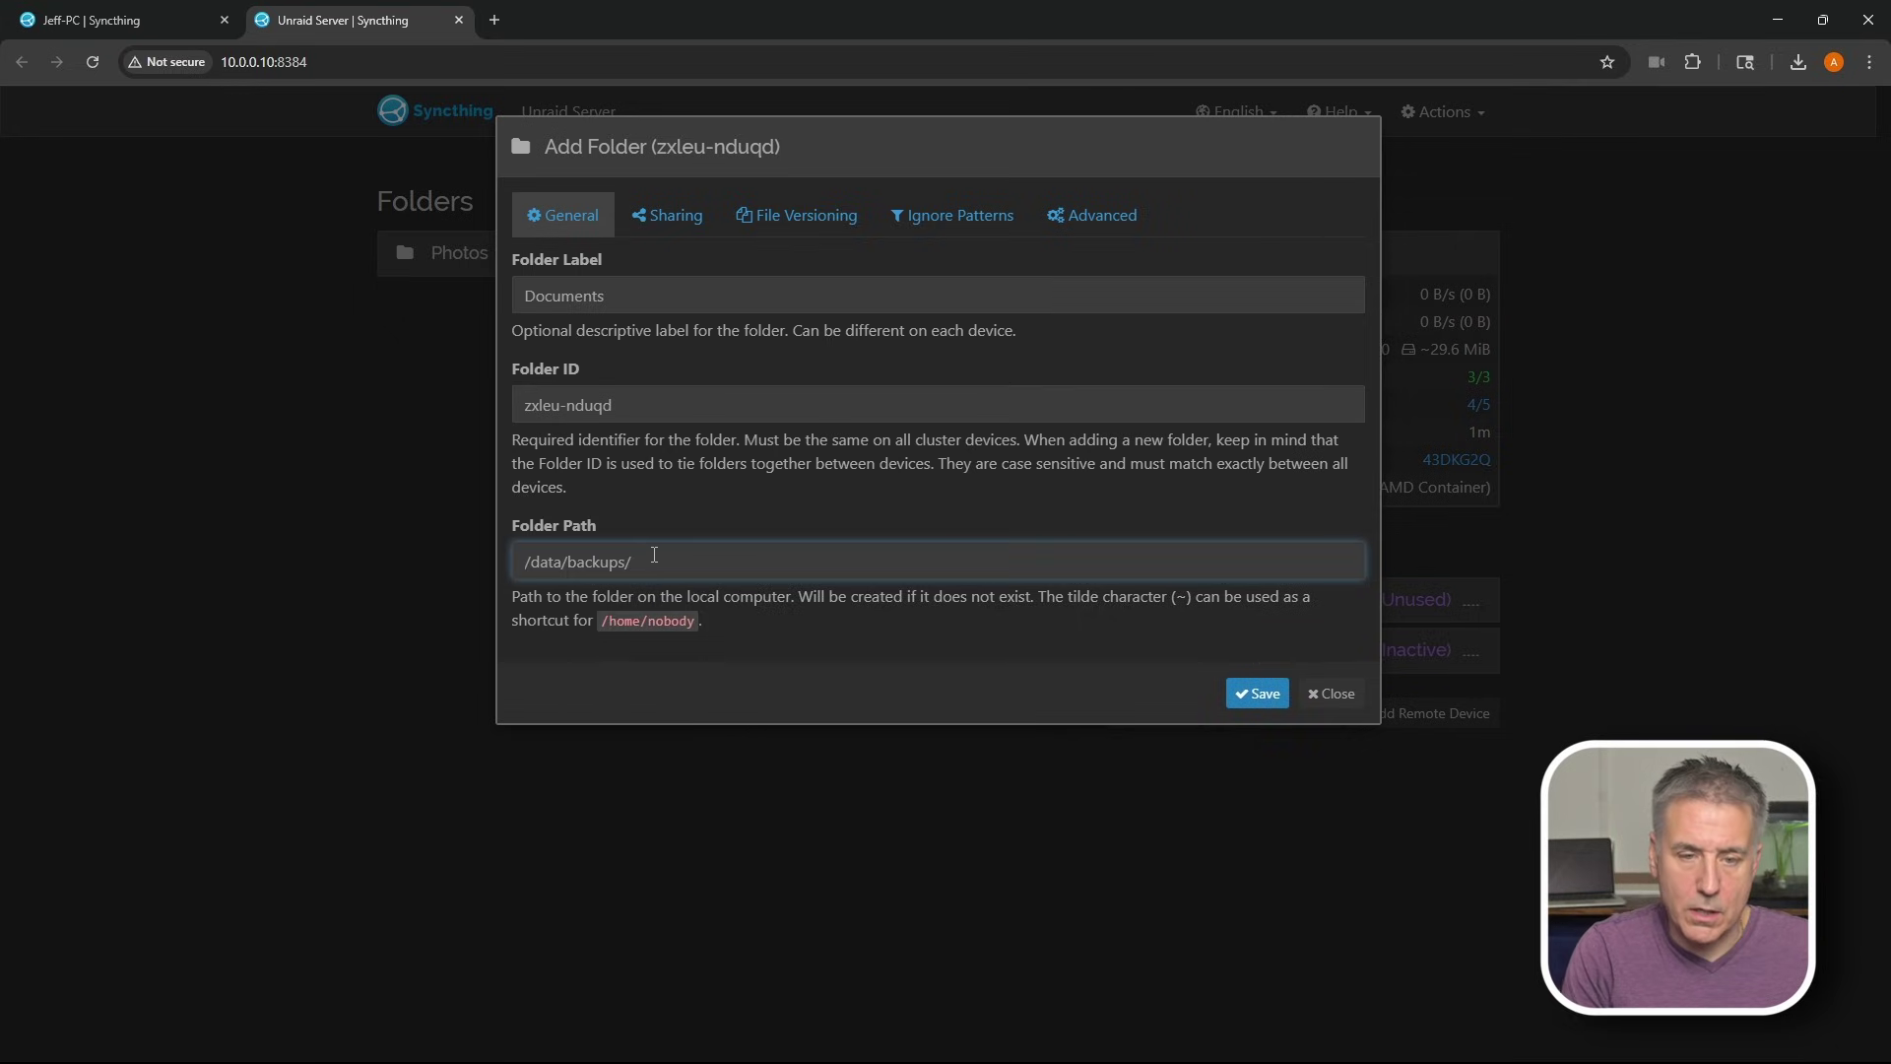
pyautogui.write('documents')
pyautogui.click(1250, 693)
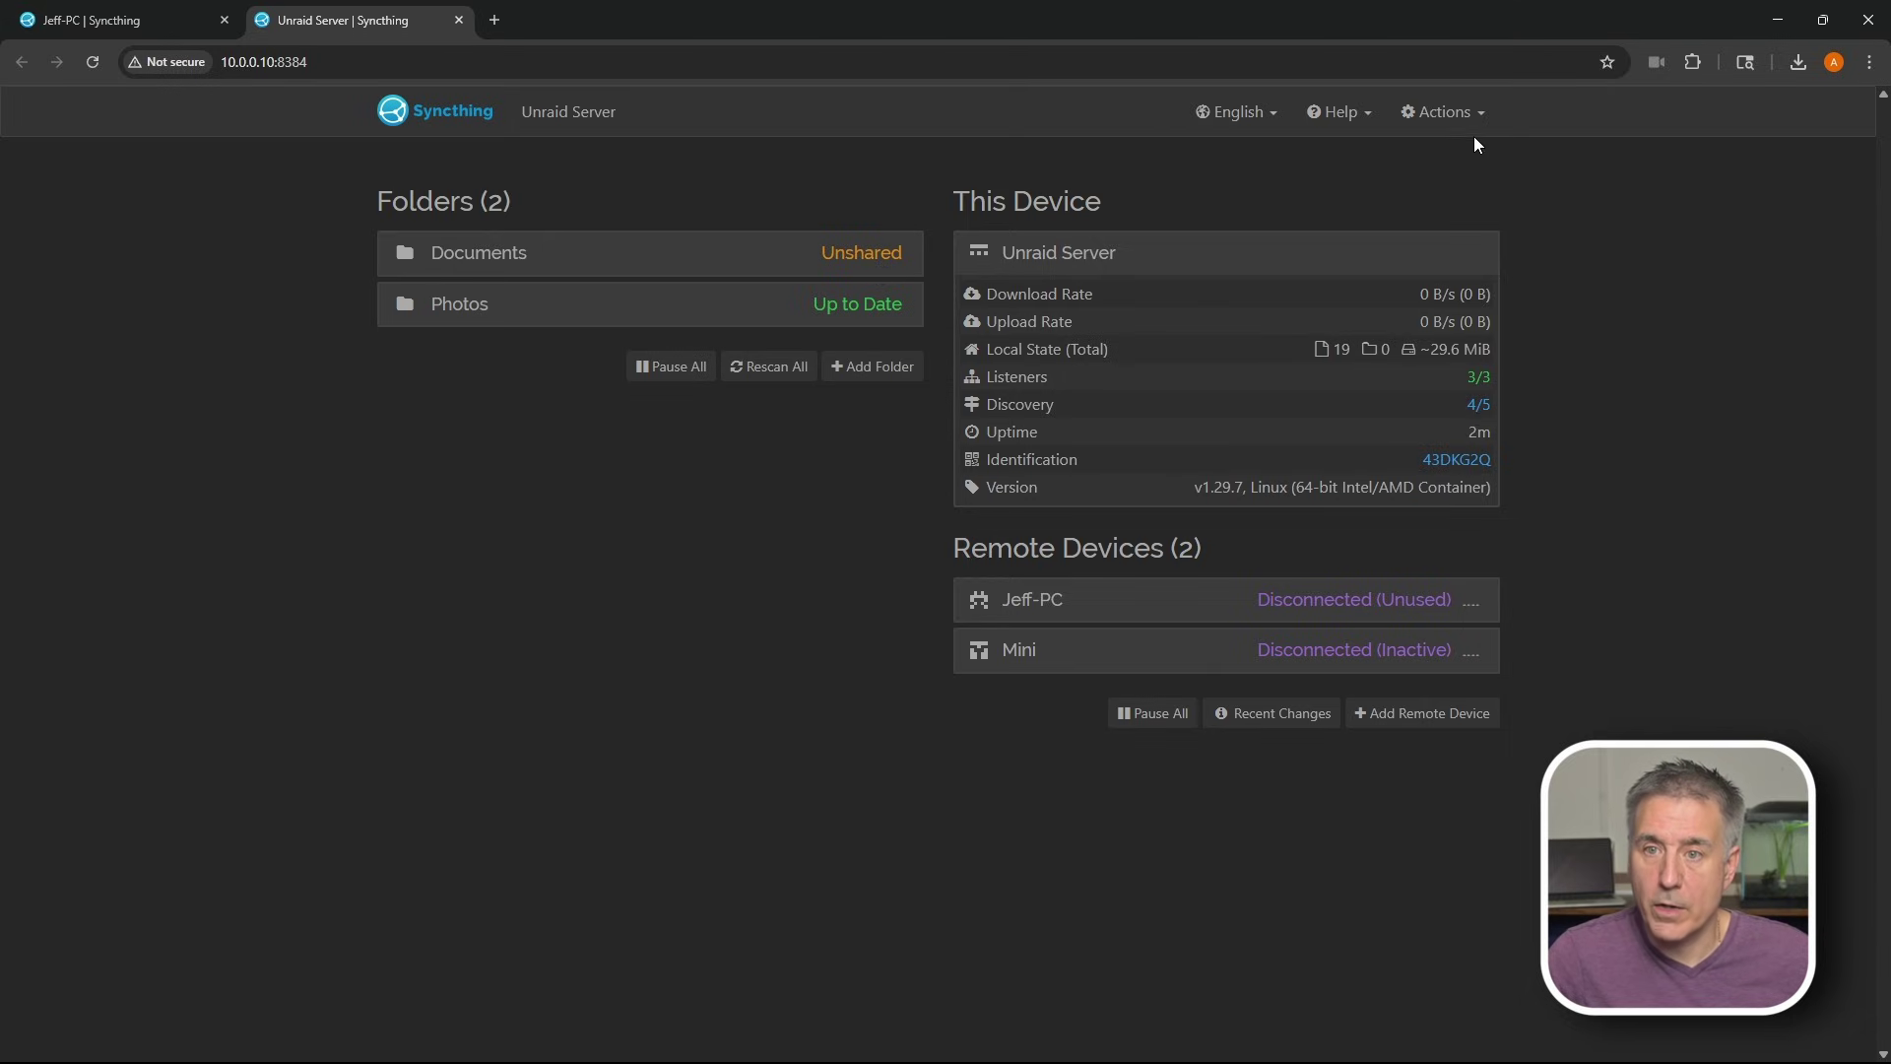
# Copy the Unraid server's Syncthing device ID
pyautogui.click(1450, 128)
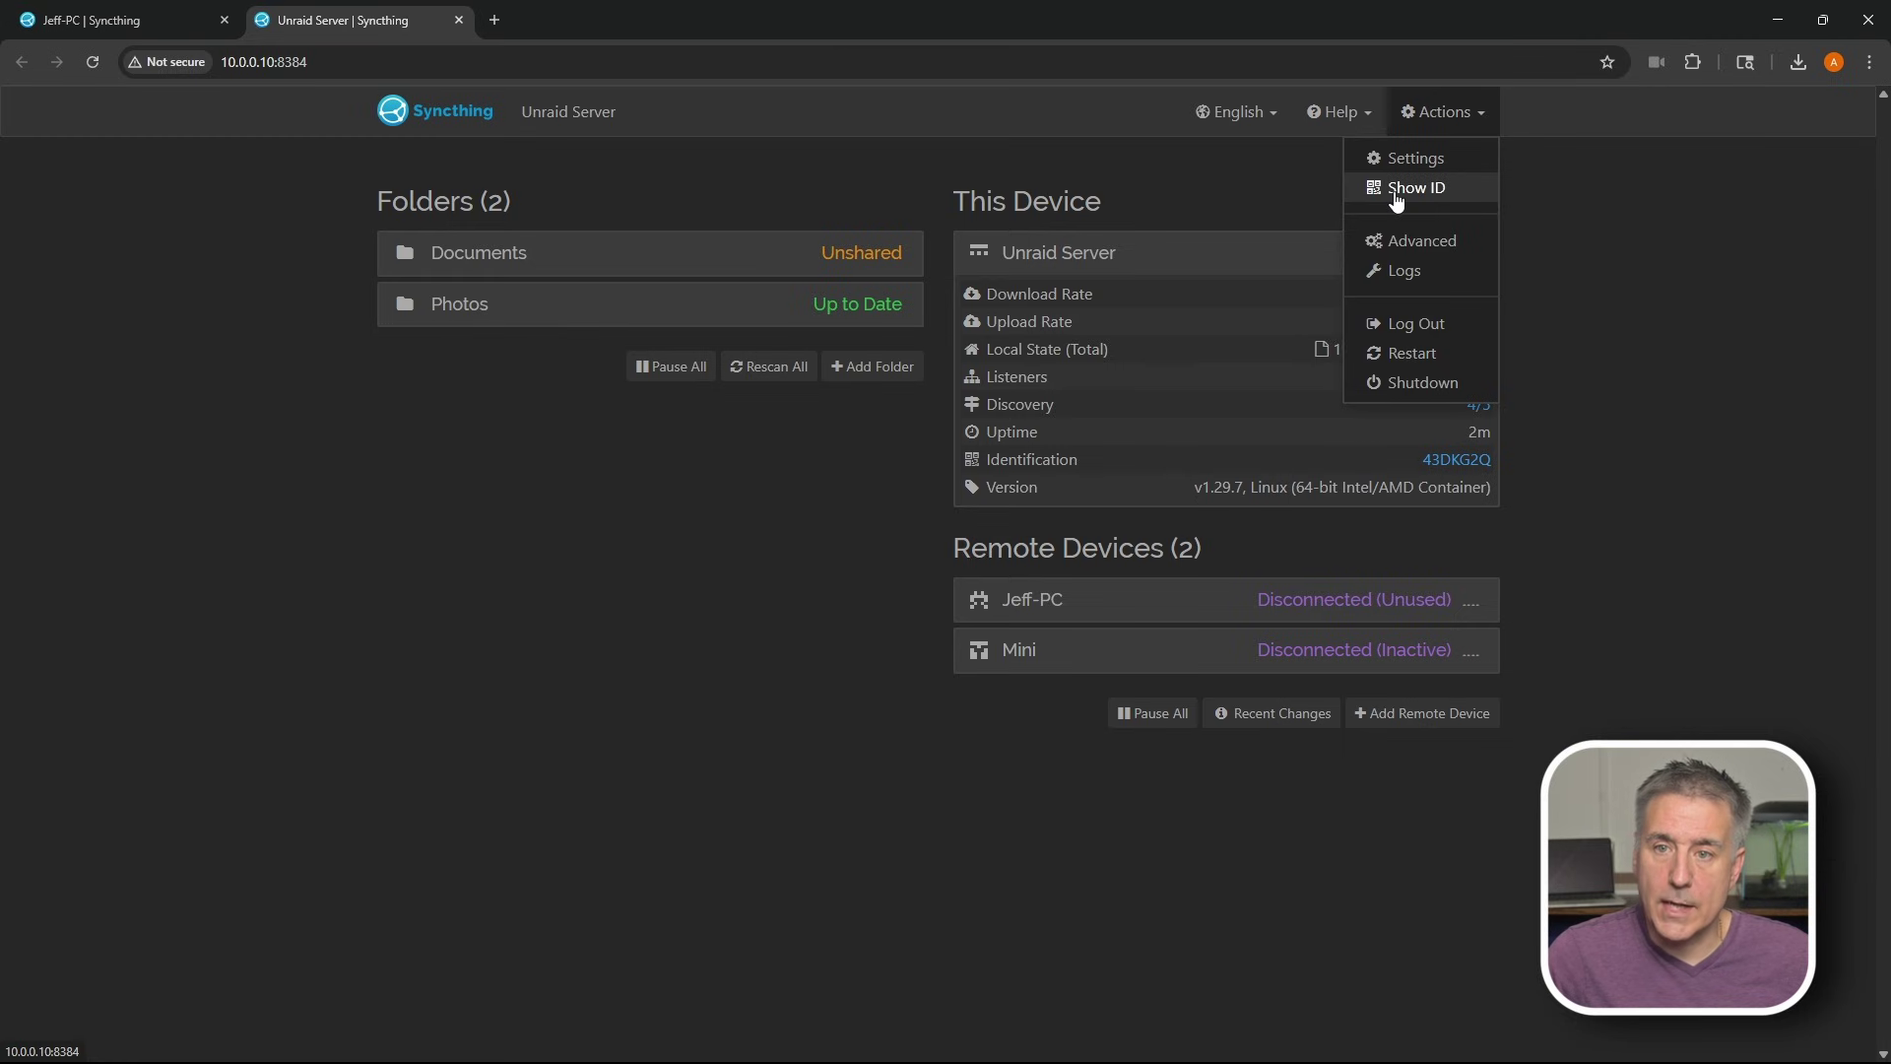
pyautogui.click(1396, 196)
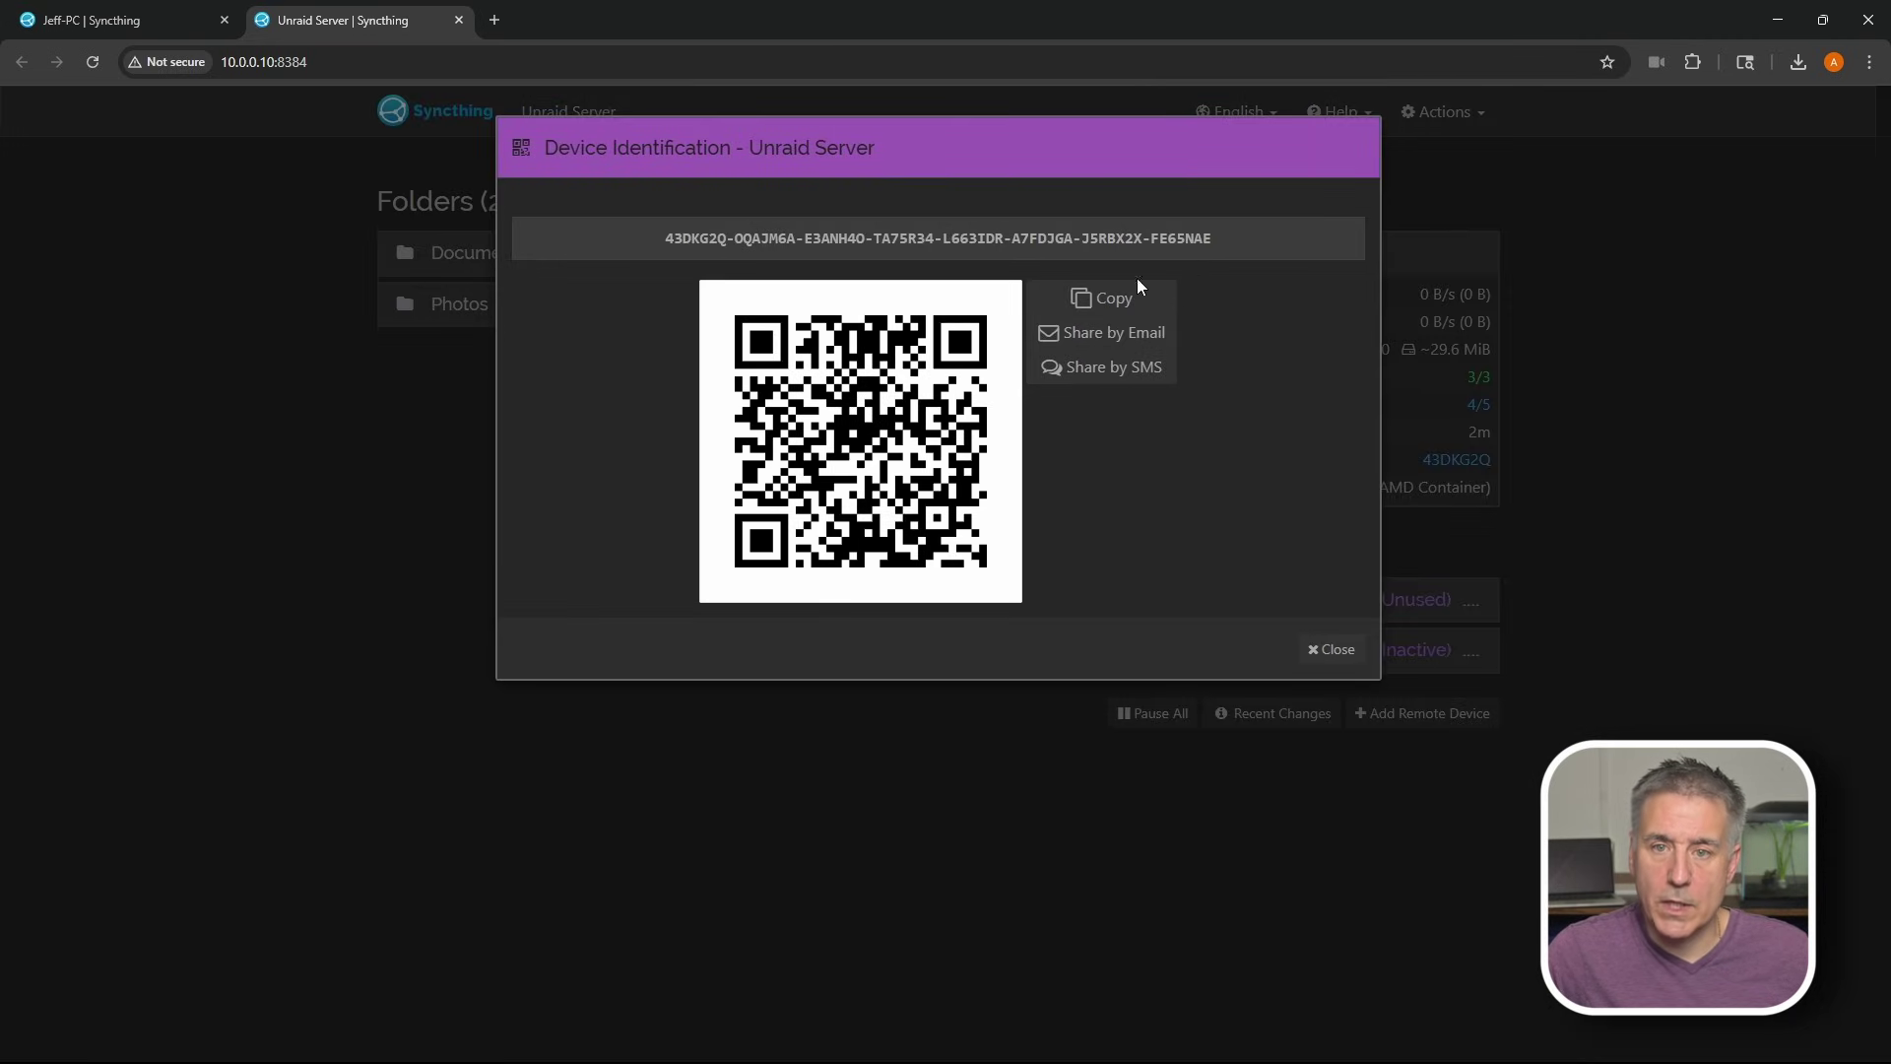
pyautogui.click(1106, 298)
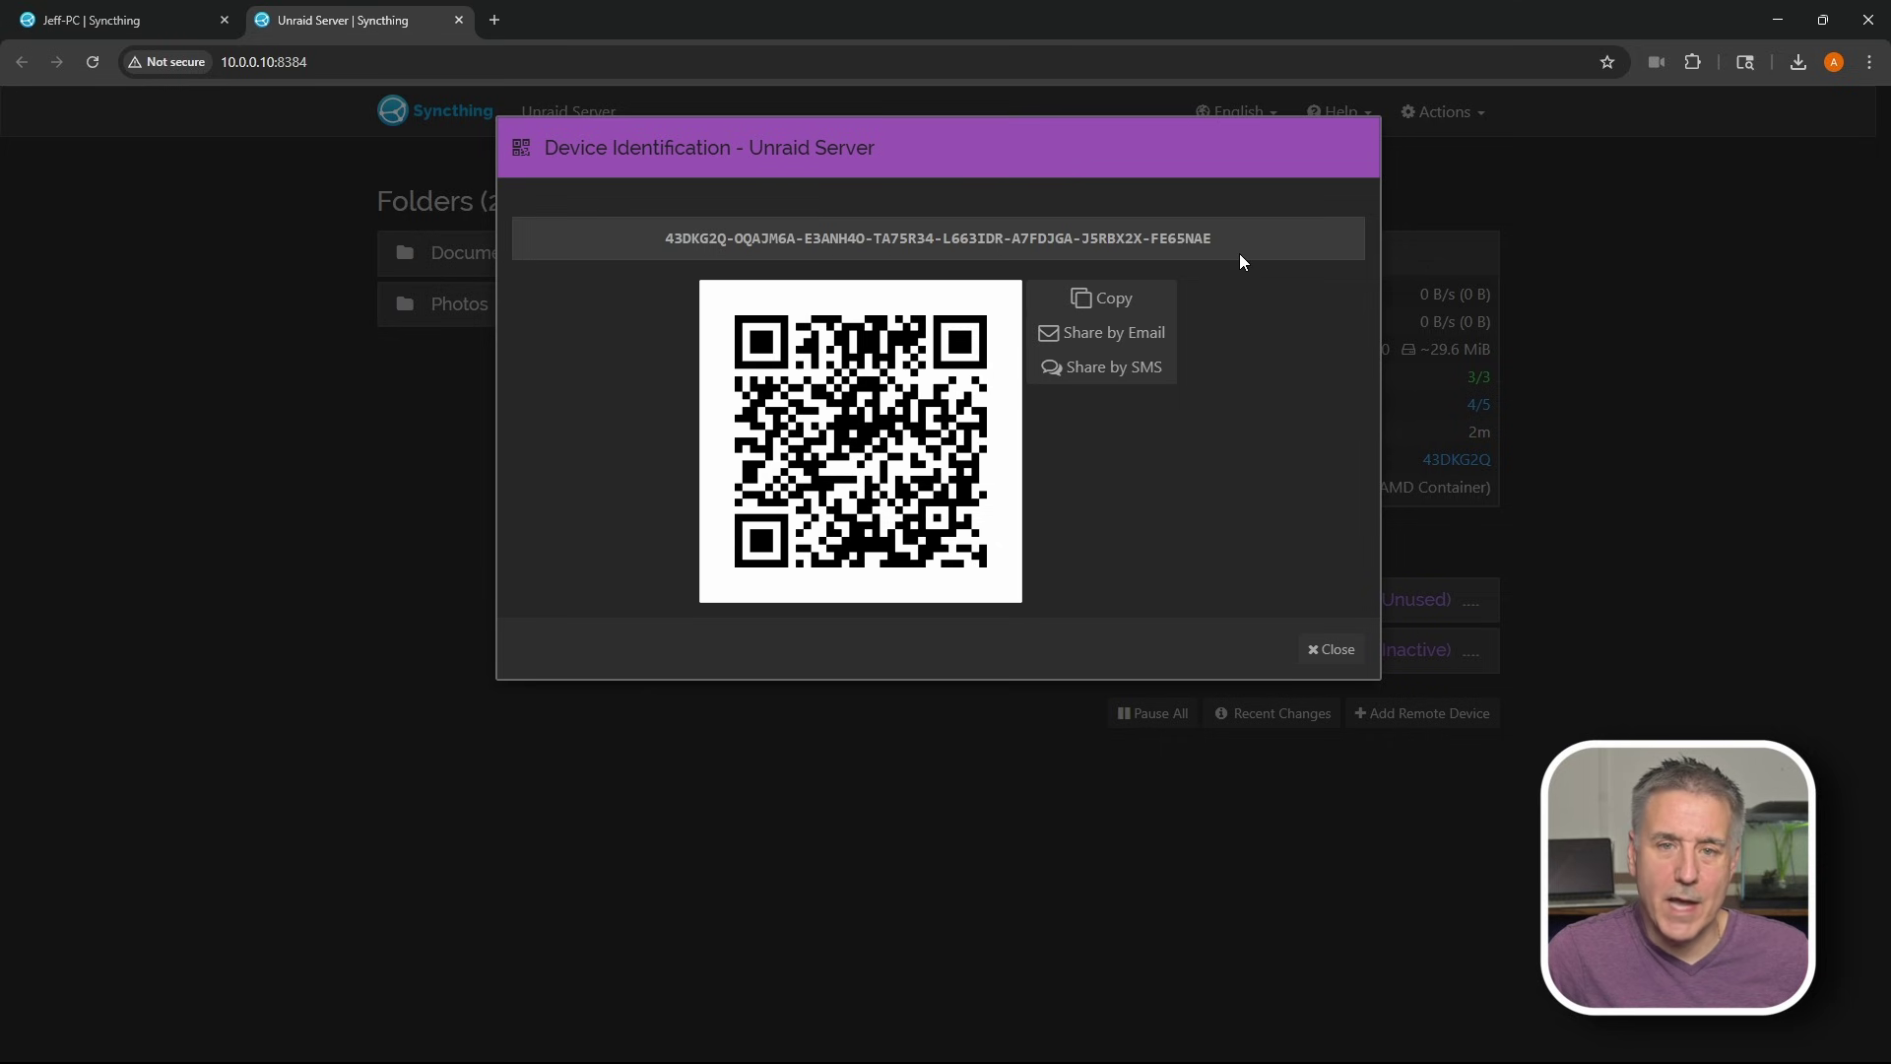
pyautogui.click(1333, 650)
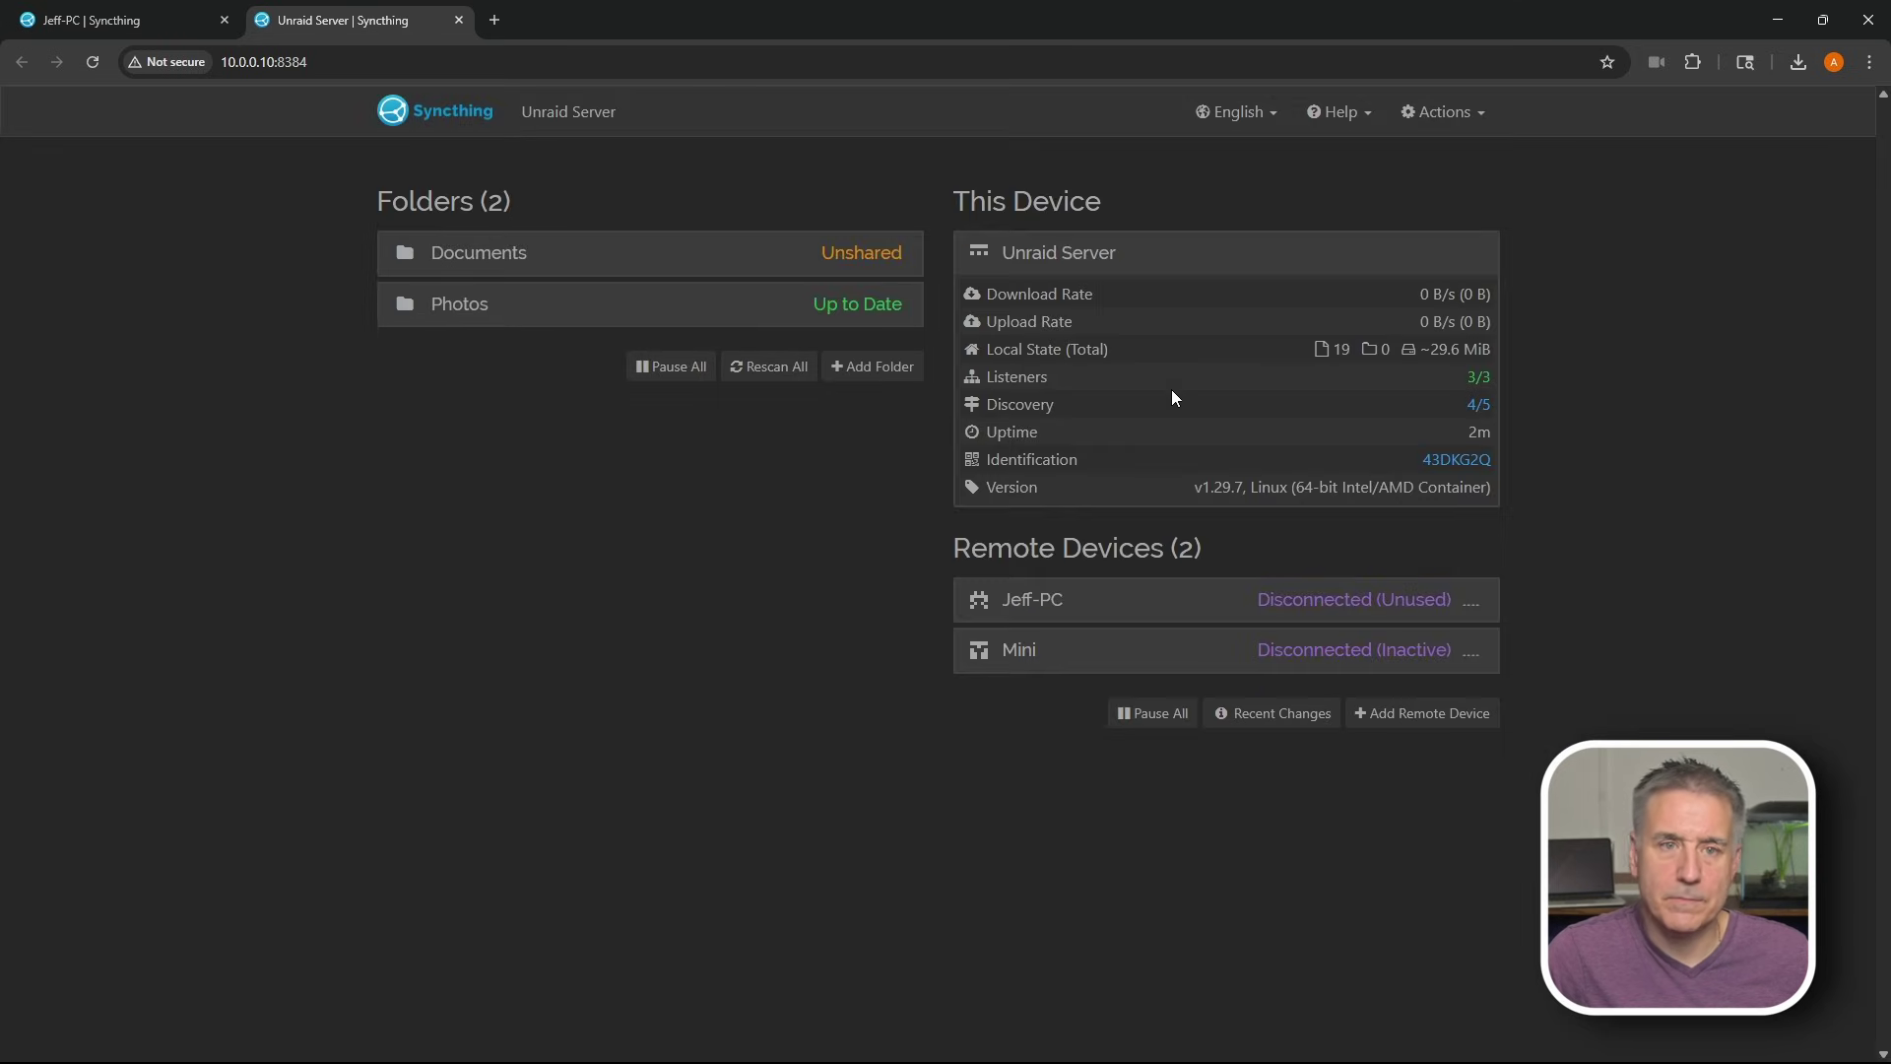
# On the PC, add the server as remote device Unraid sharing the Documents folder
pyautogui.click(100, 26)
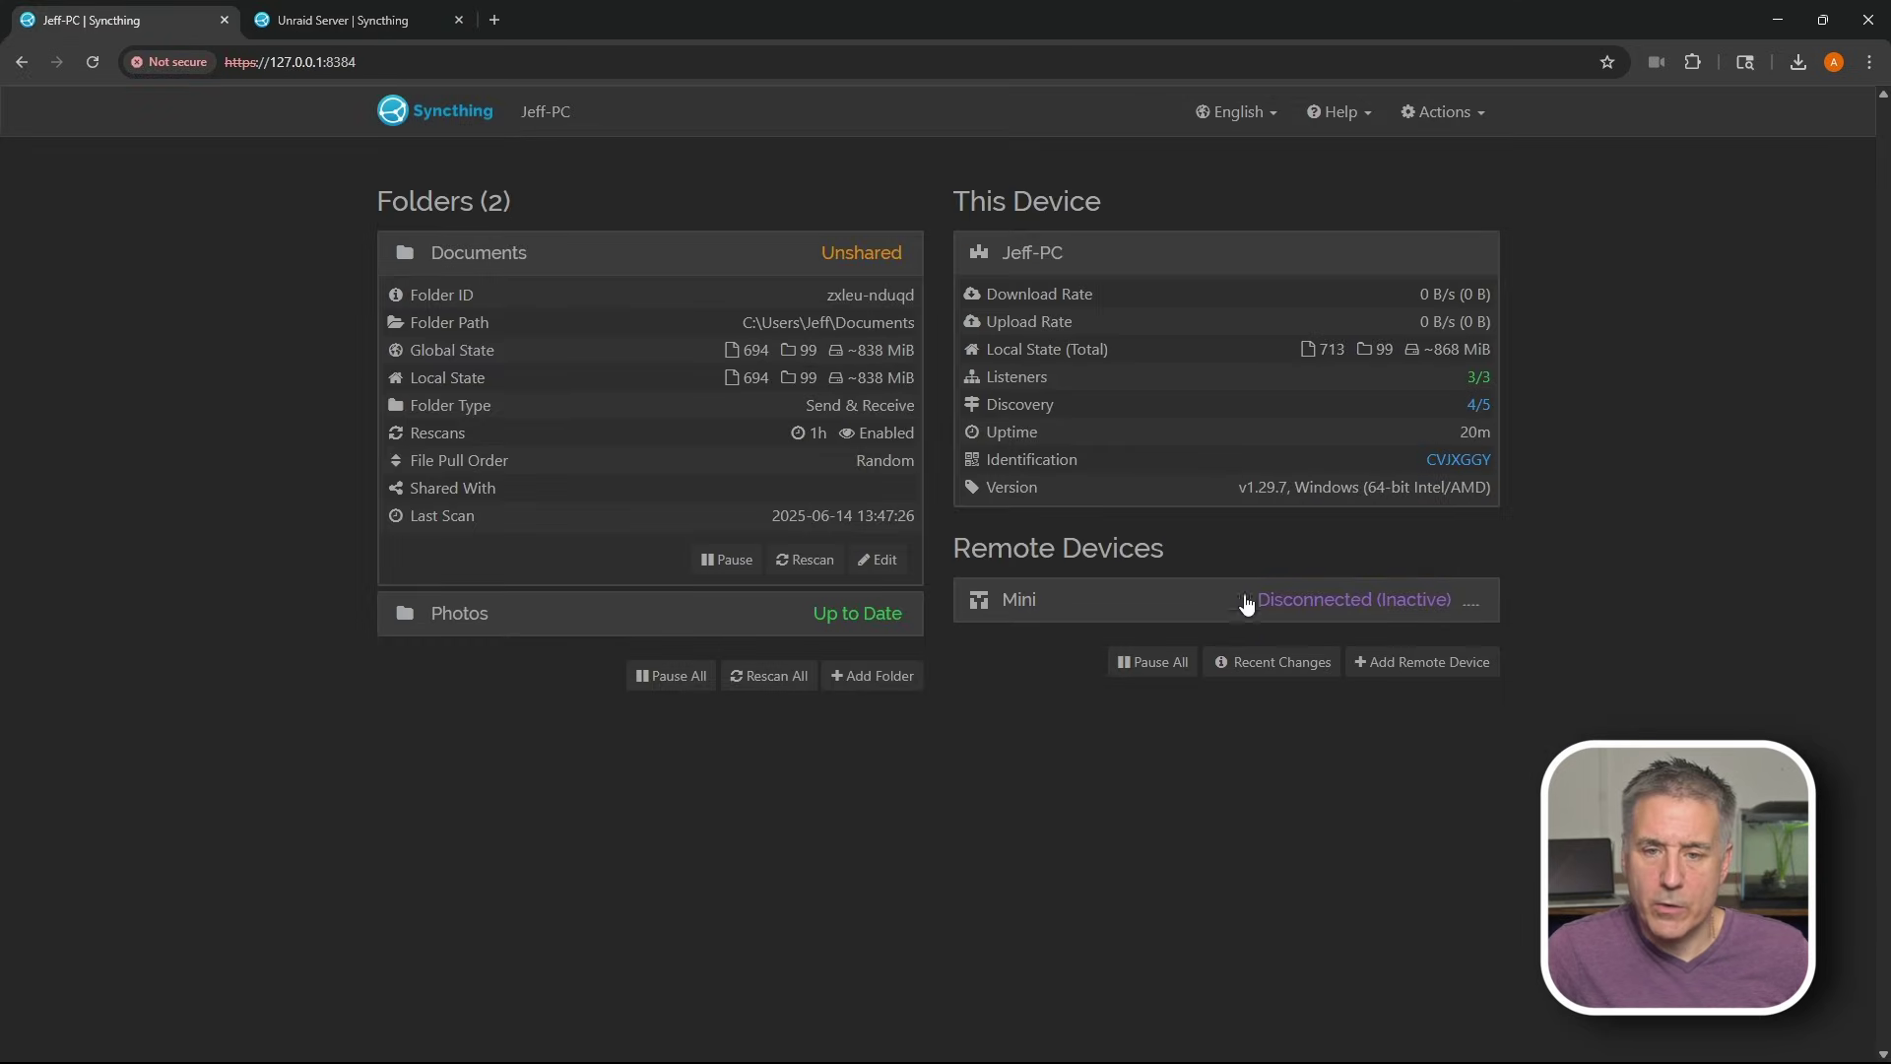
pyautogui.click(1417, 662)
pyautogui.click(635, 293)
pyautogui.hotkey('ctrl', 'v')
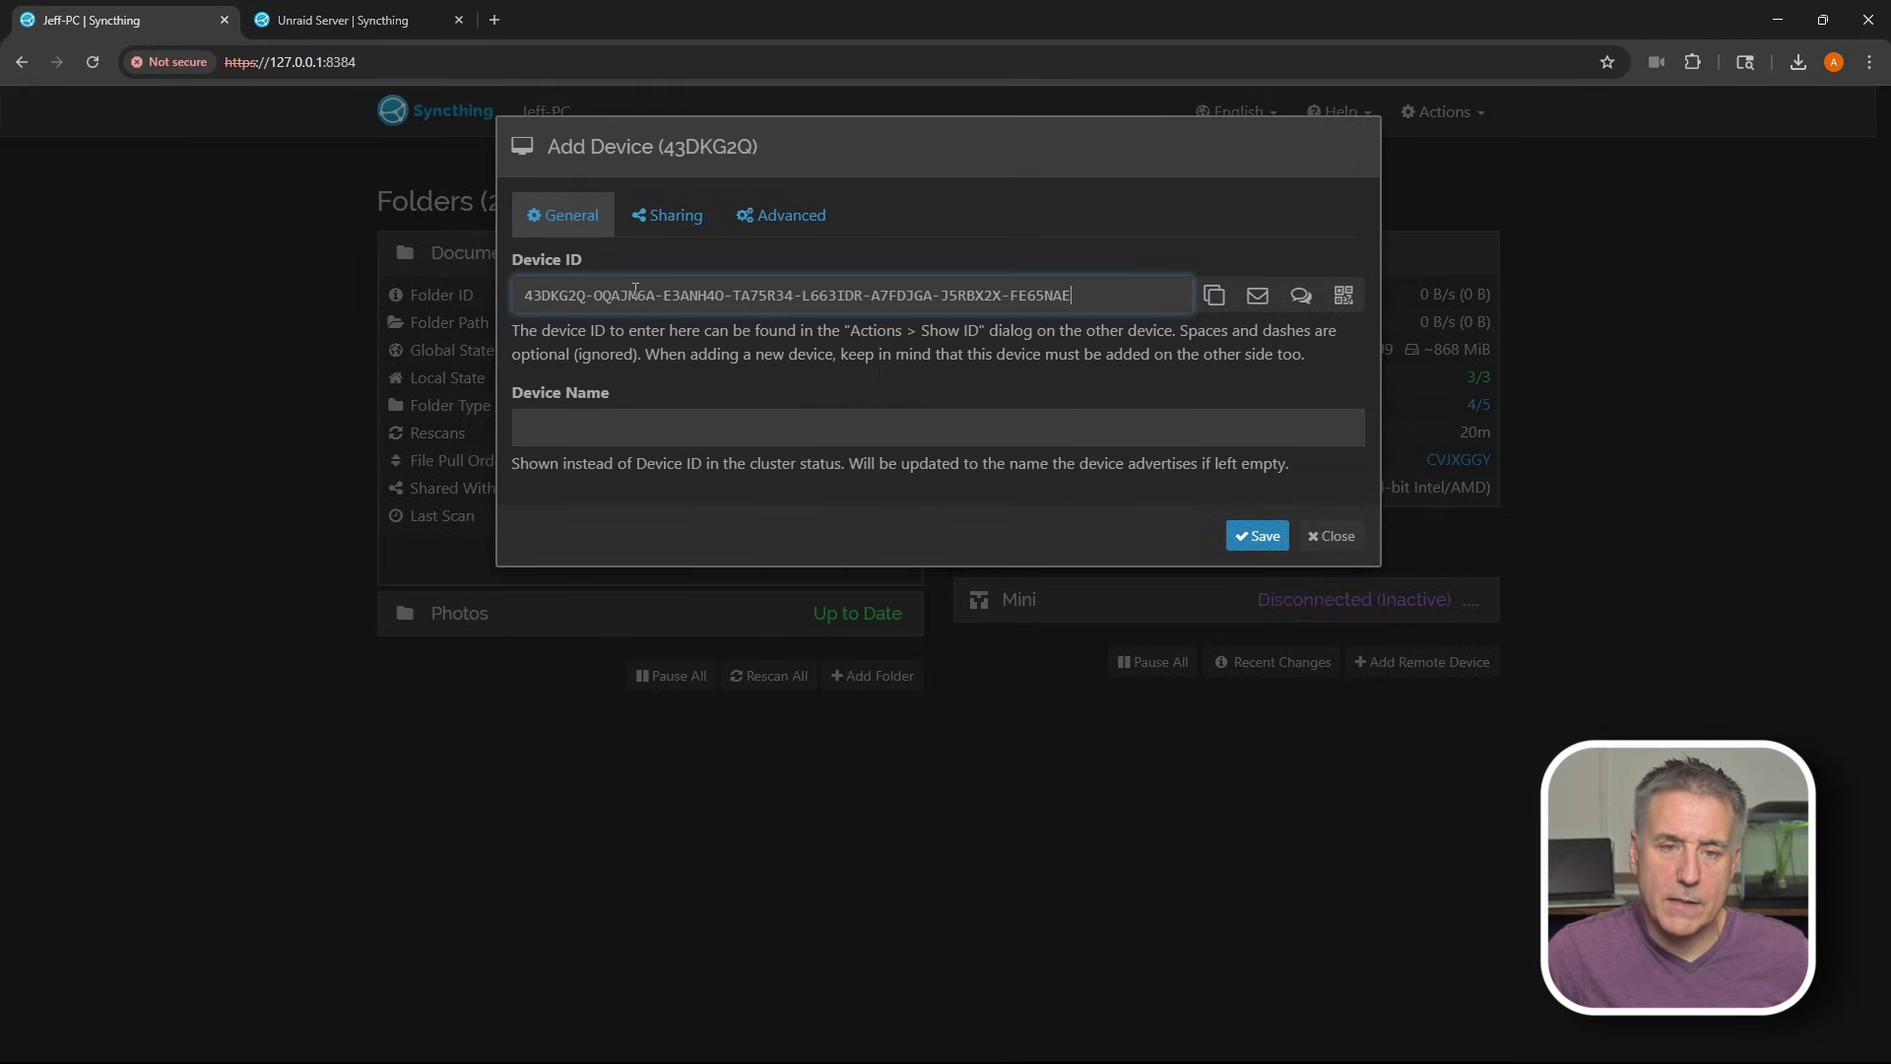
pyautogui.click(634, 429)
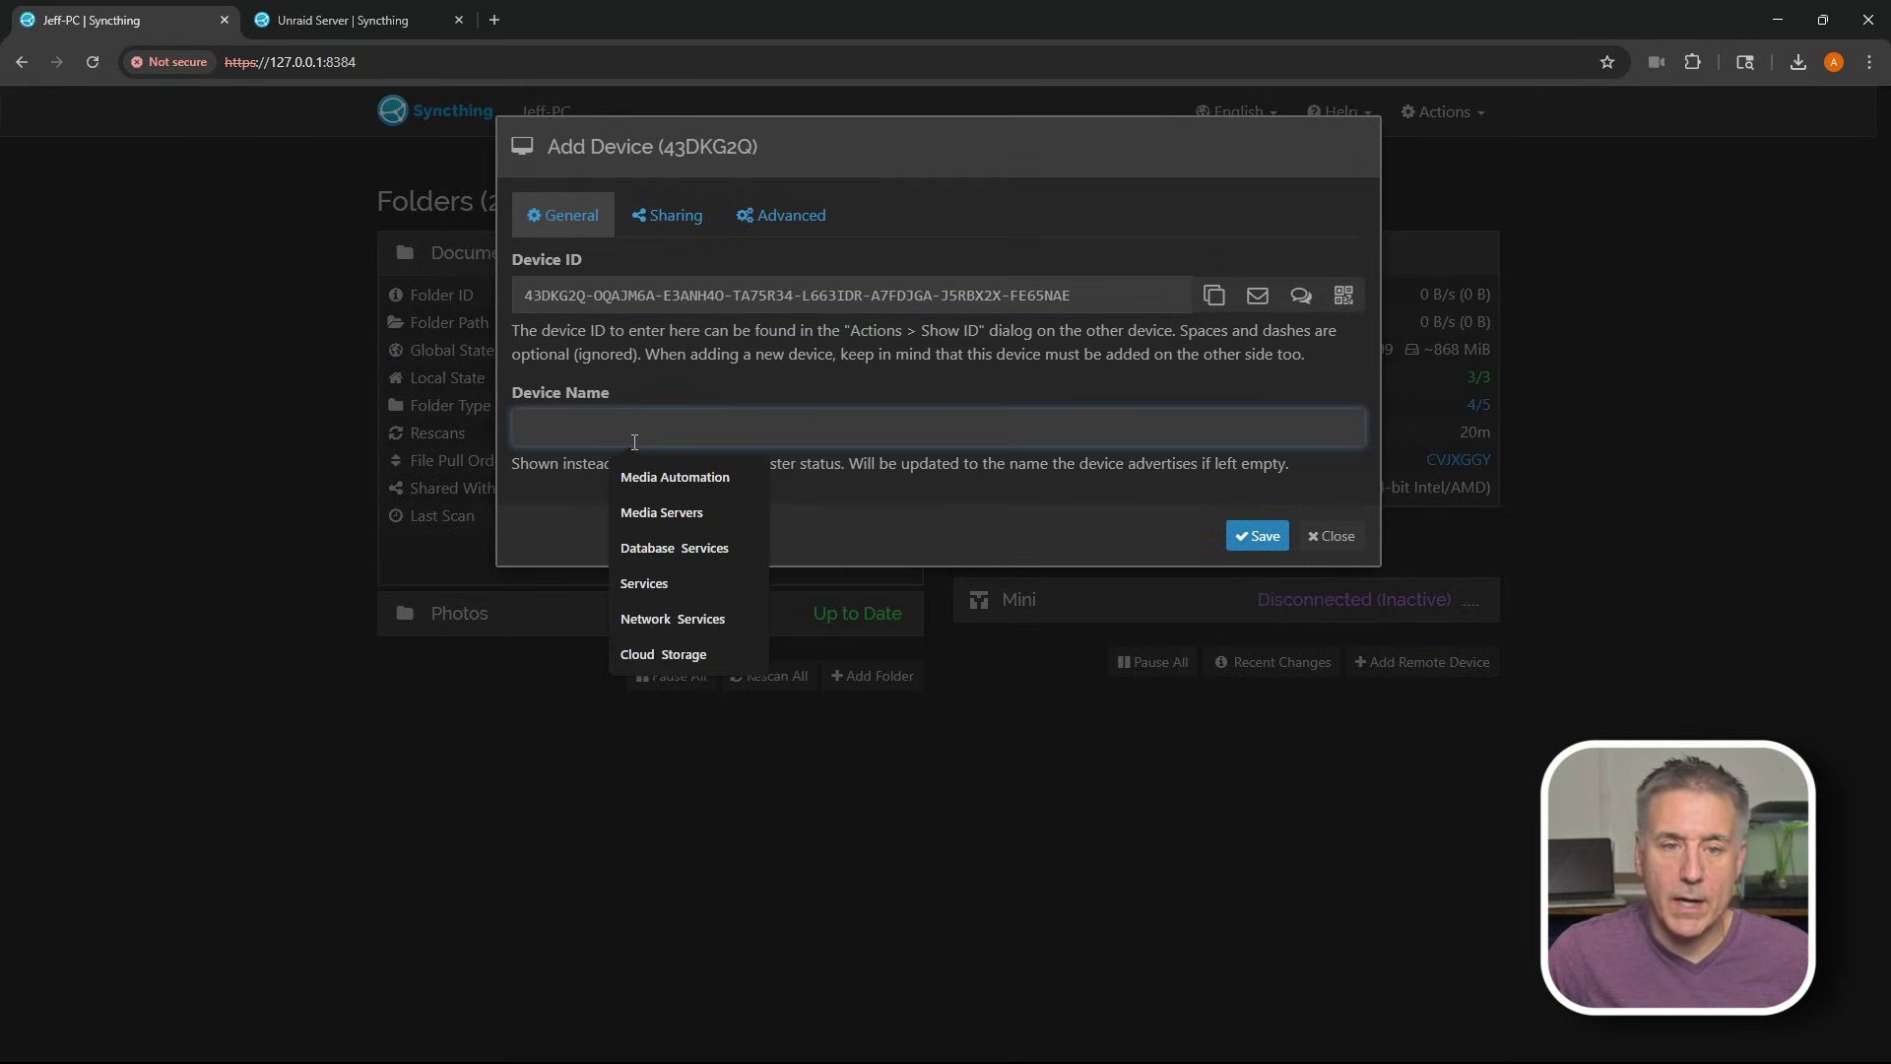
pyautogui.write('Unraid')
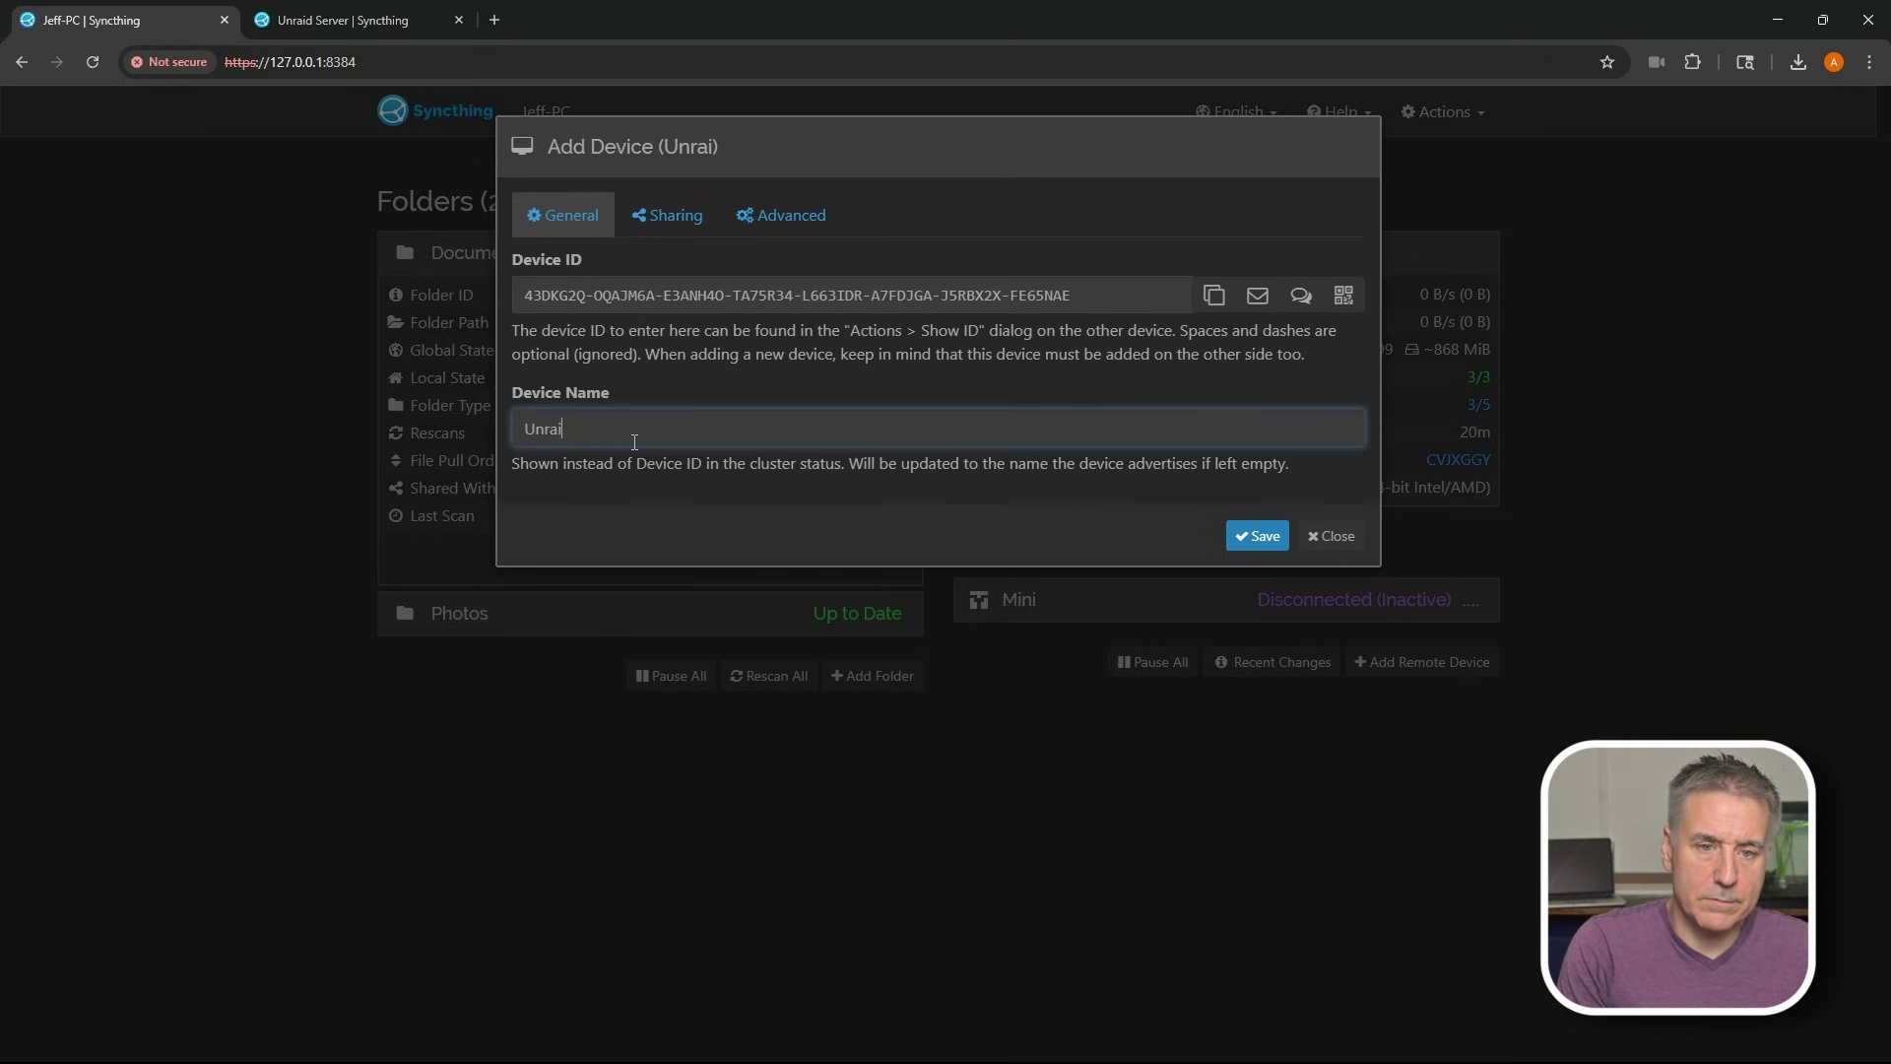
pyautogui.click(1241, 537)
pyautogui.click(674, 218)
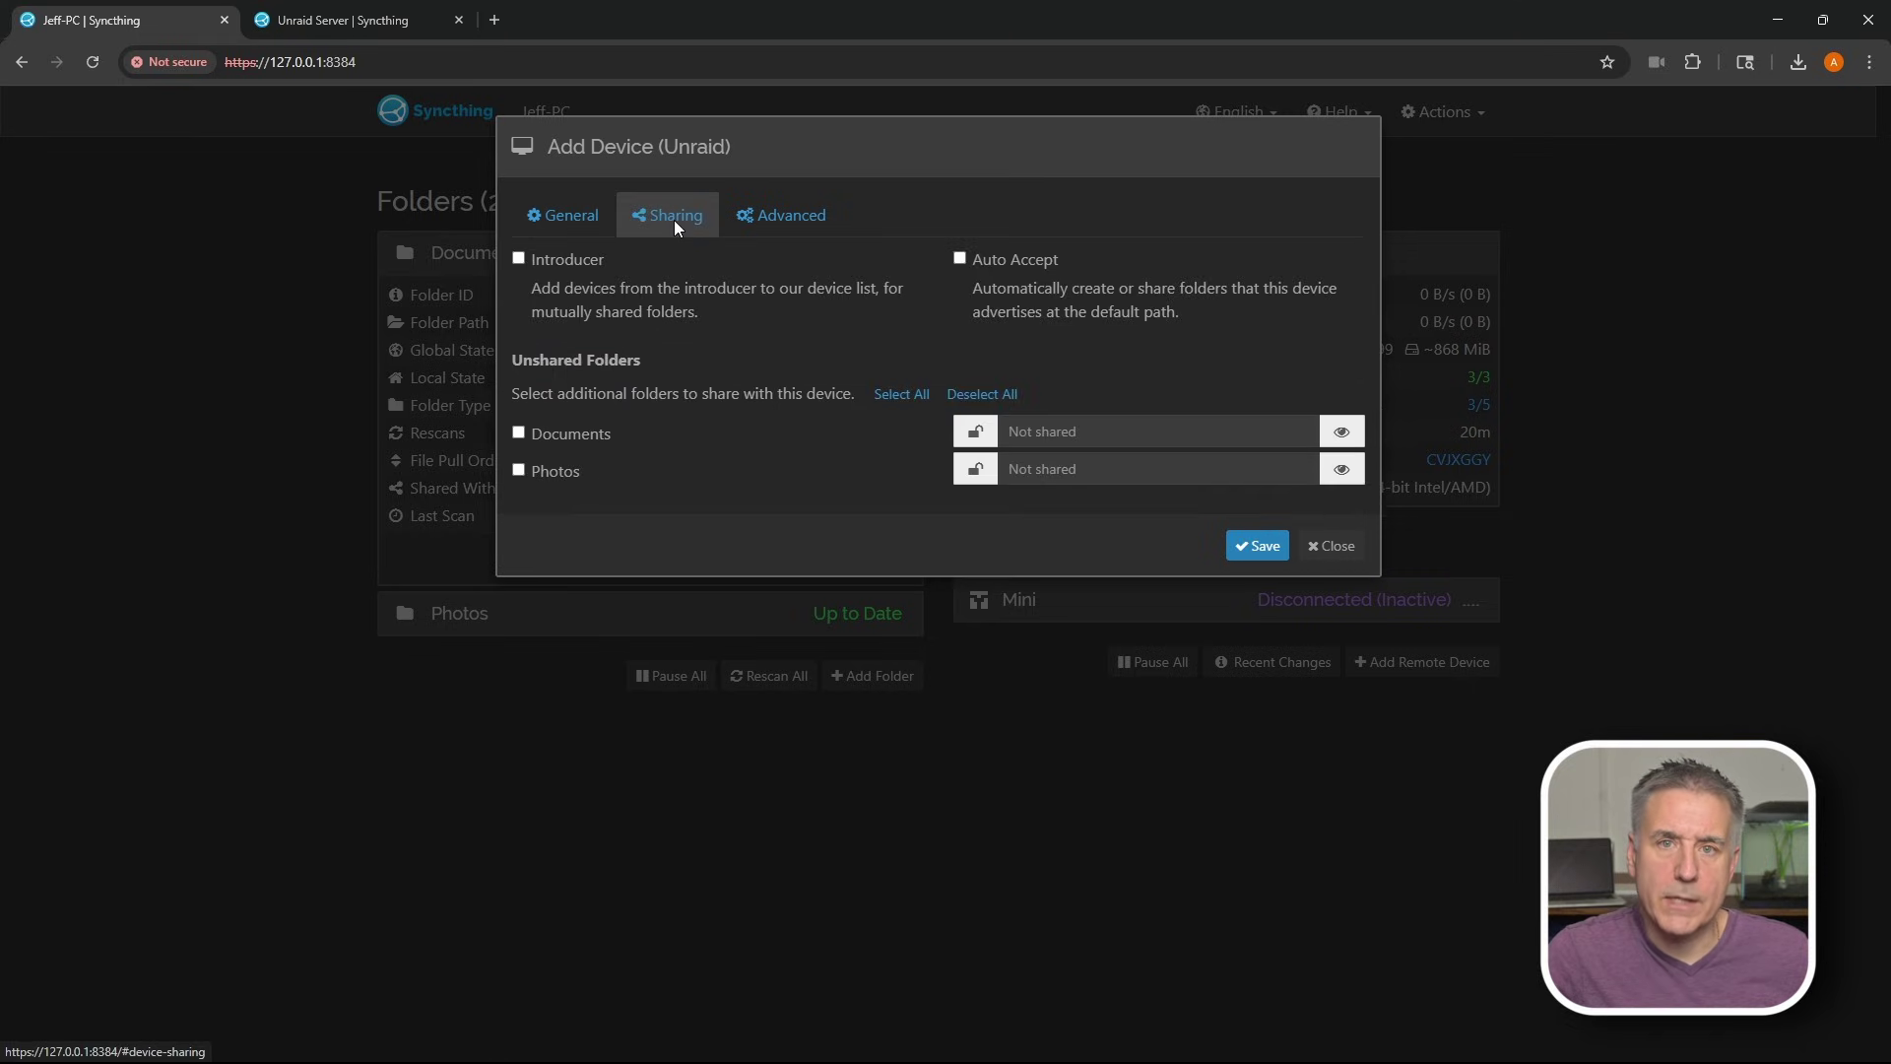
pyautogui.click(552, 432)
pyautogui.click(1255, 547)
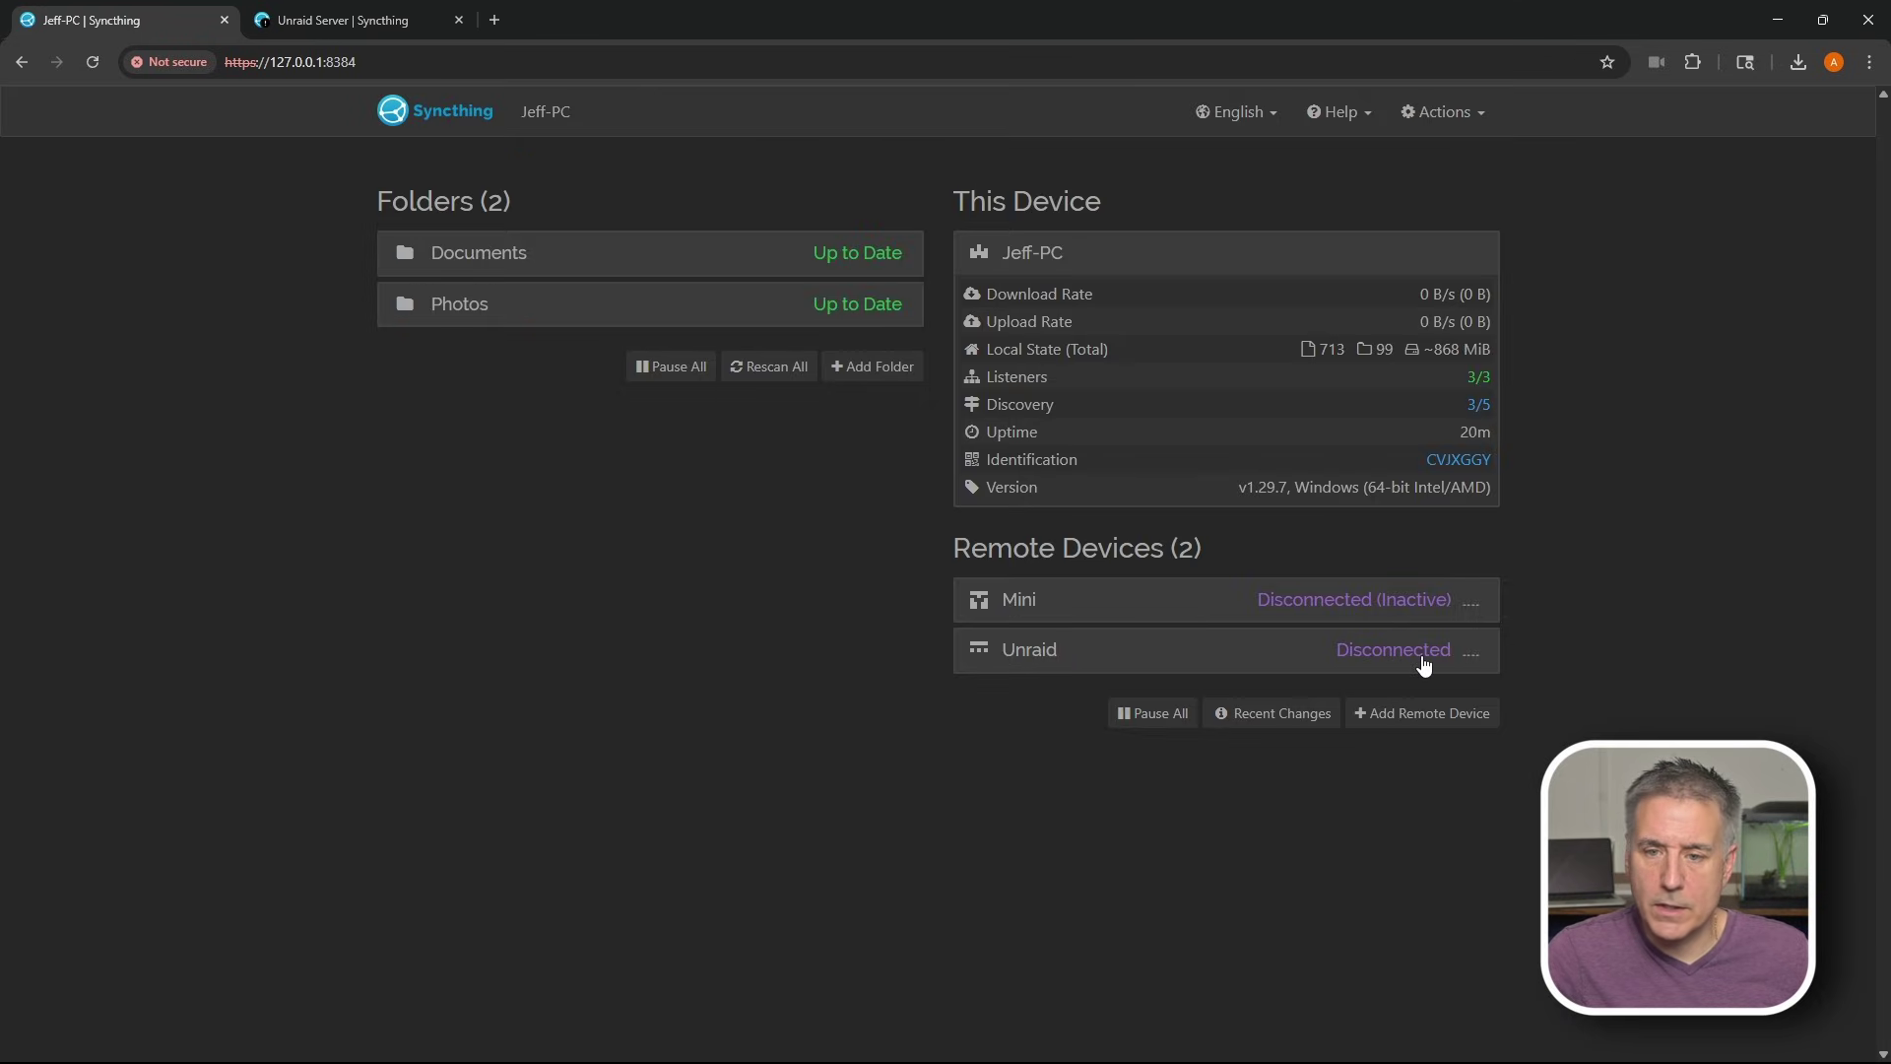
# On the server, accept the PC as a device sharing Documents, then confirm both dashboards show Up to Date
pyautogui.click(328, 16)
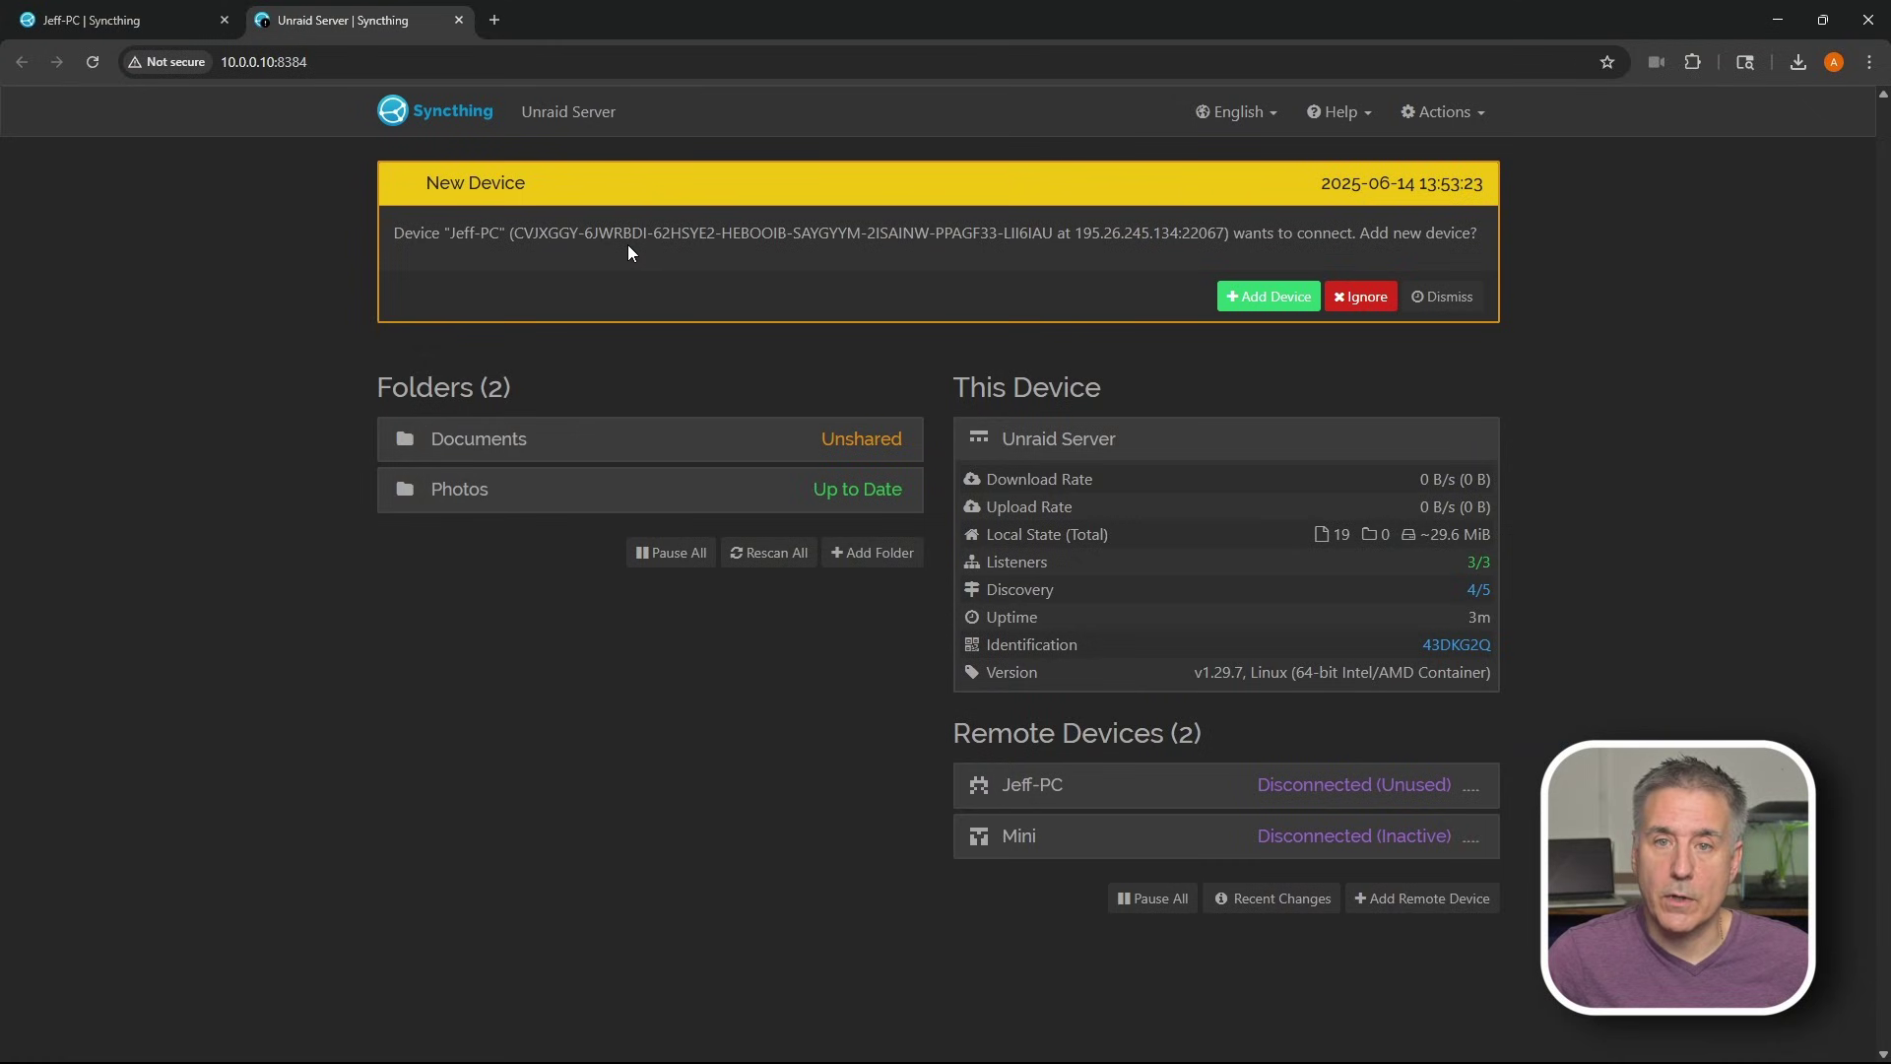
pyautogui.click(1269, 298)
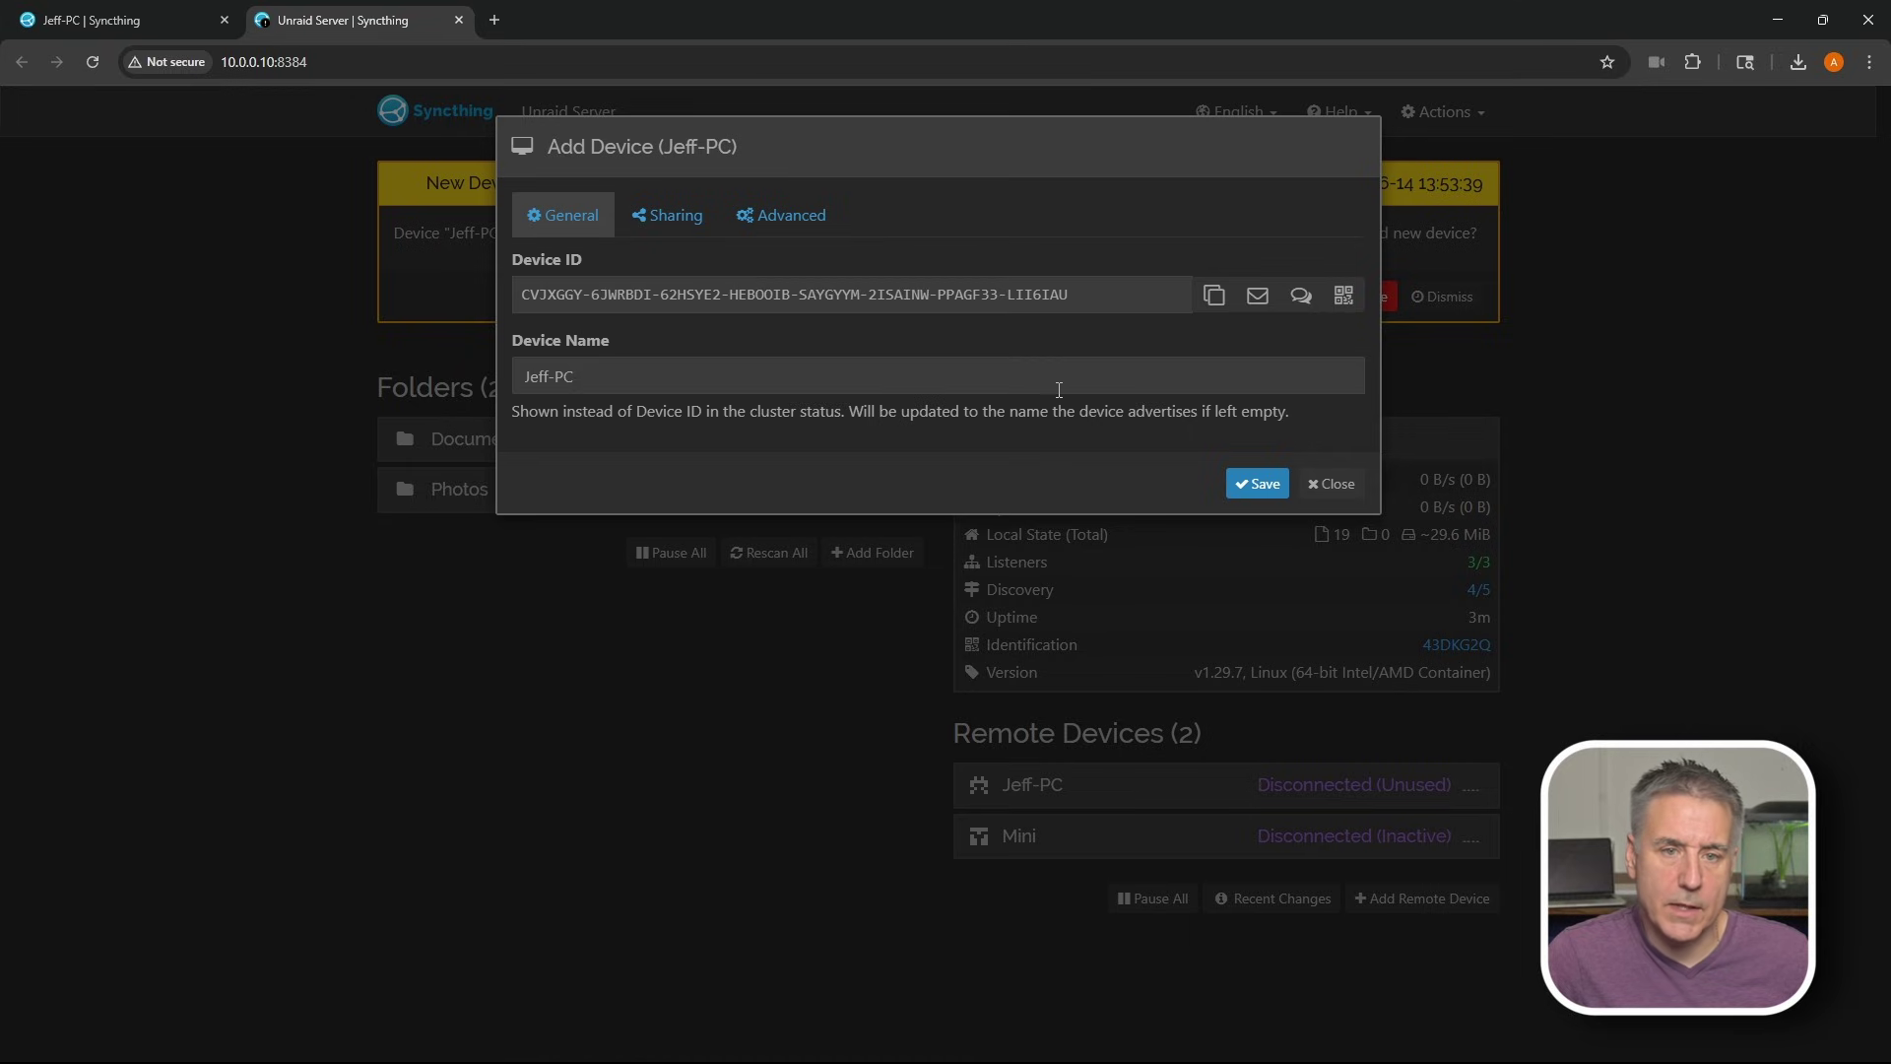
pyautogui.click(660, 219)
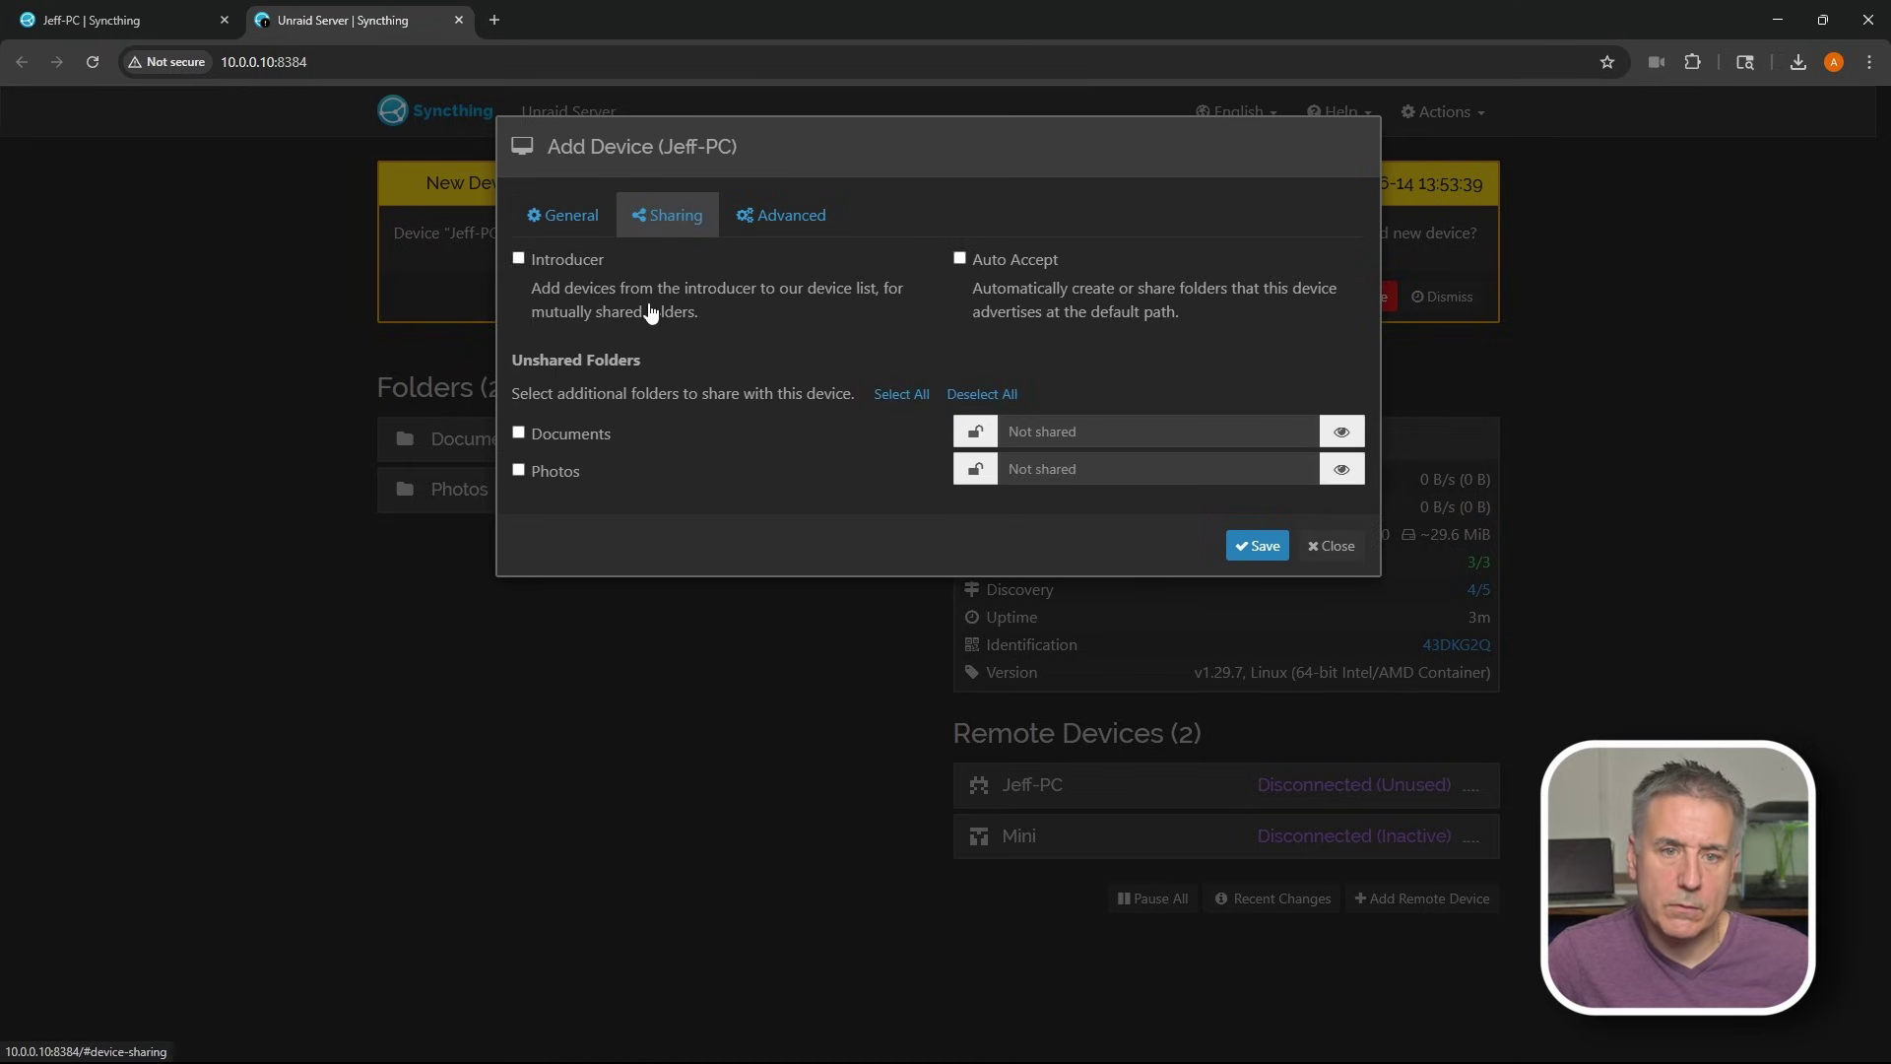
pyautogui.click(553, 443)
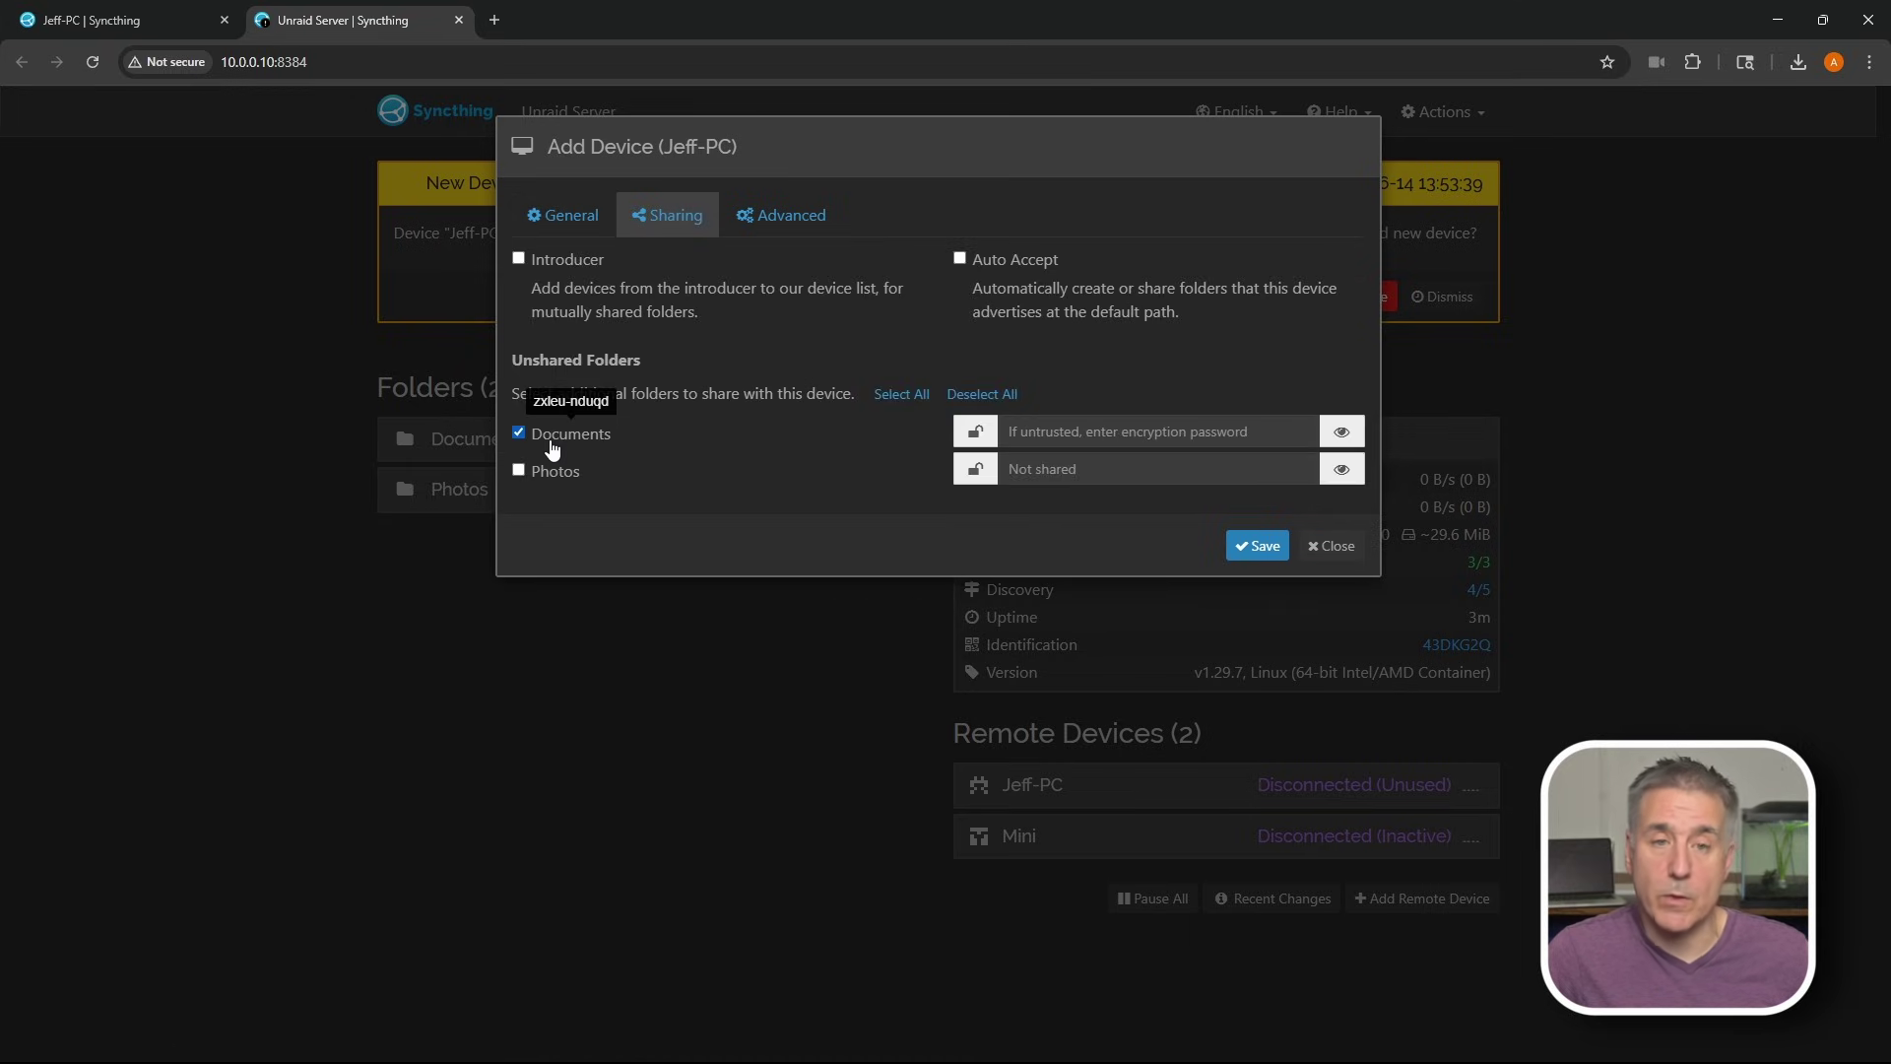
pyautogui.click(1257, 545)
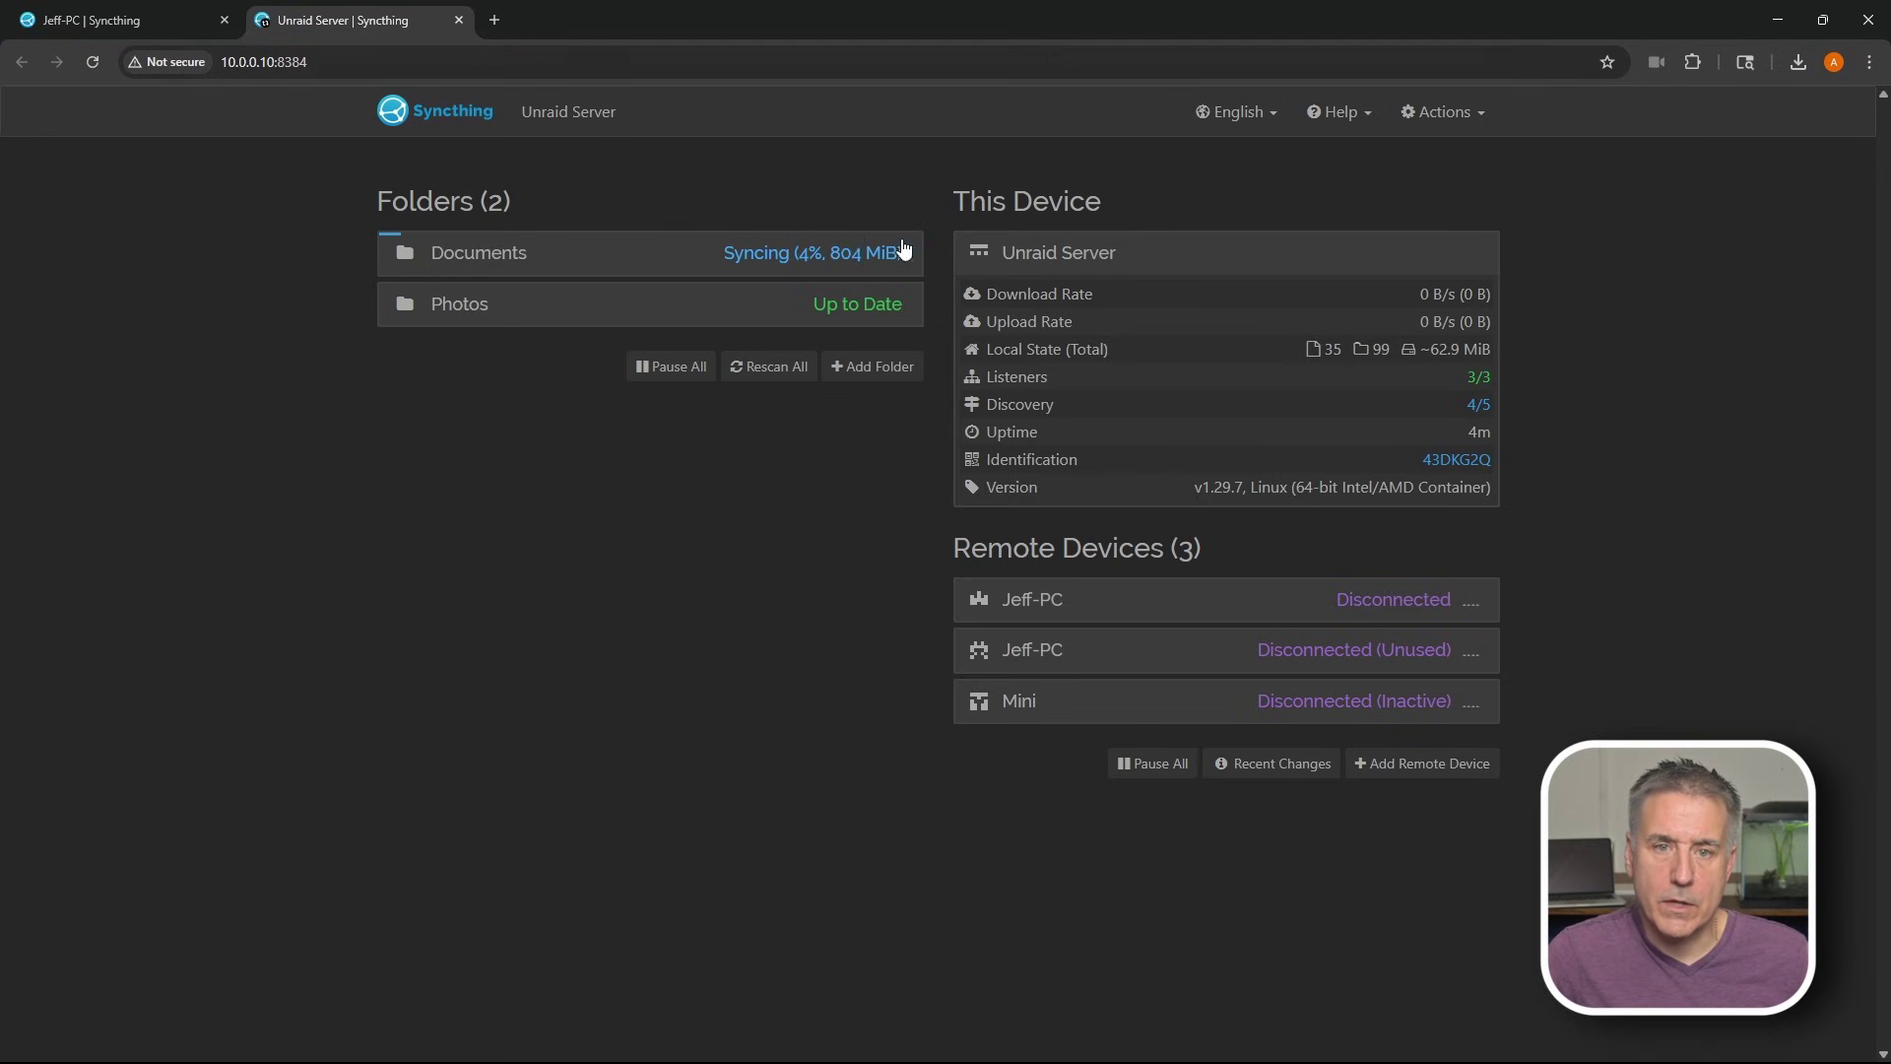
pyautogui.click(119, 24)
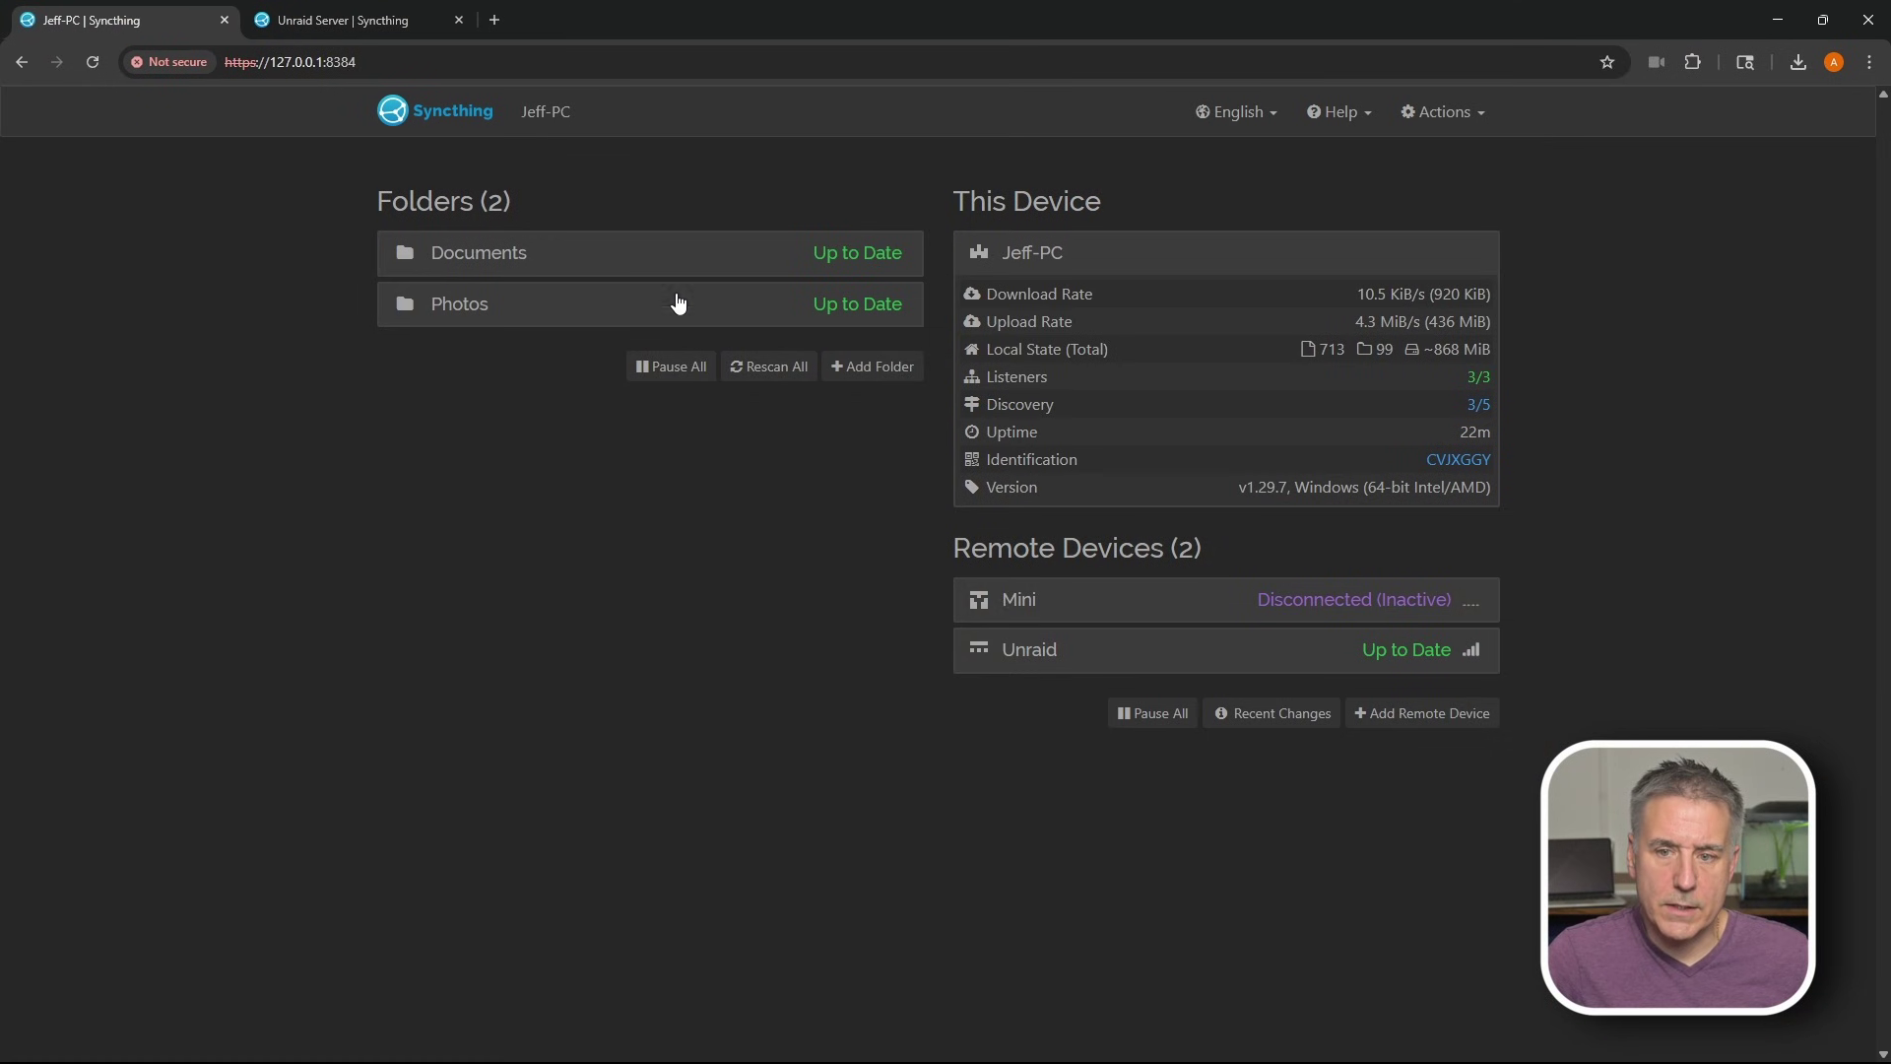
pyautogui.click(347, 19)
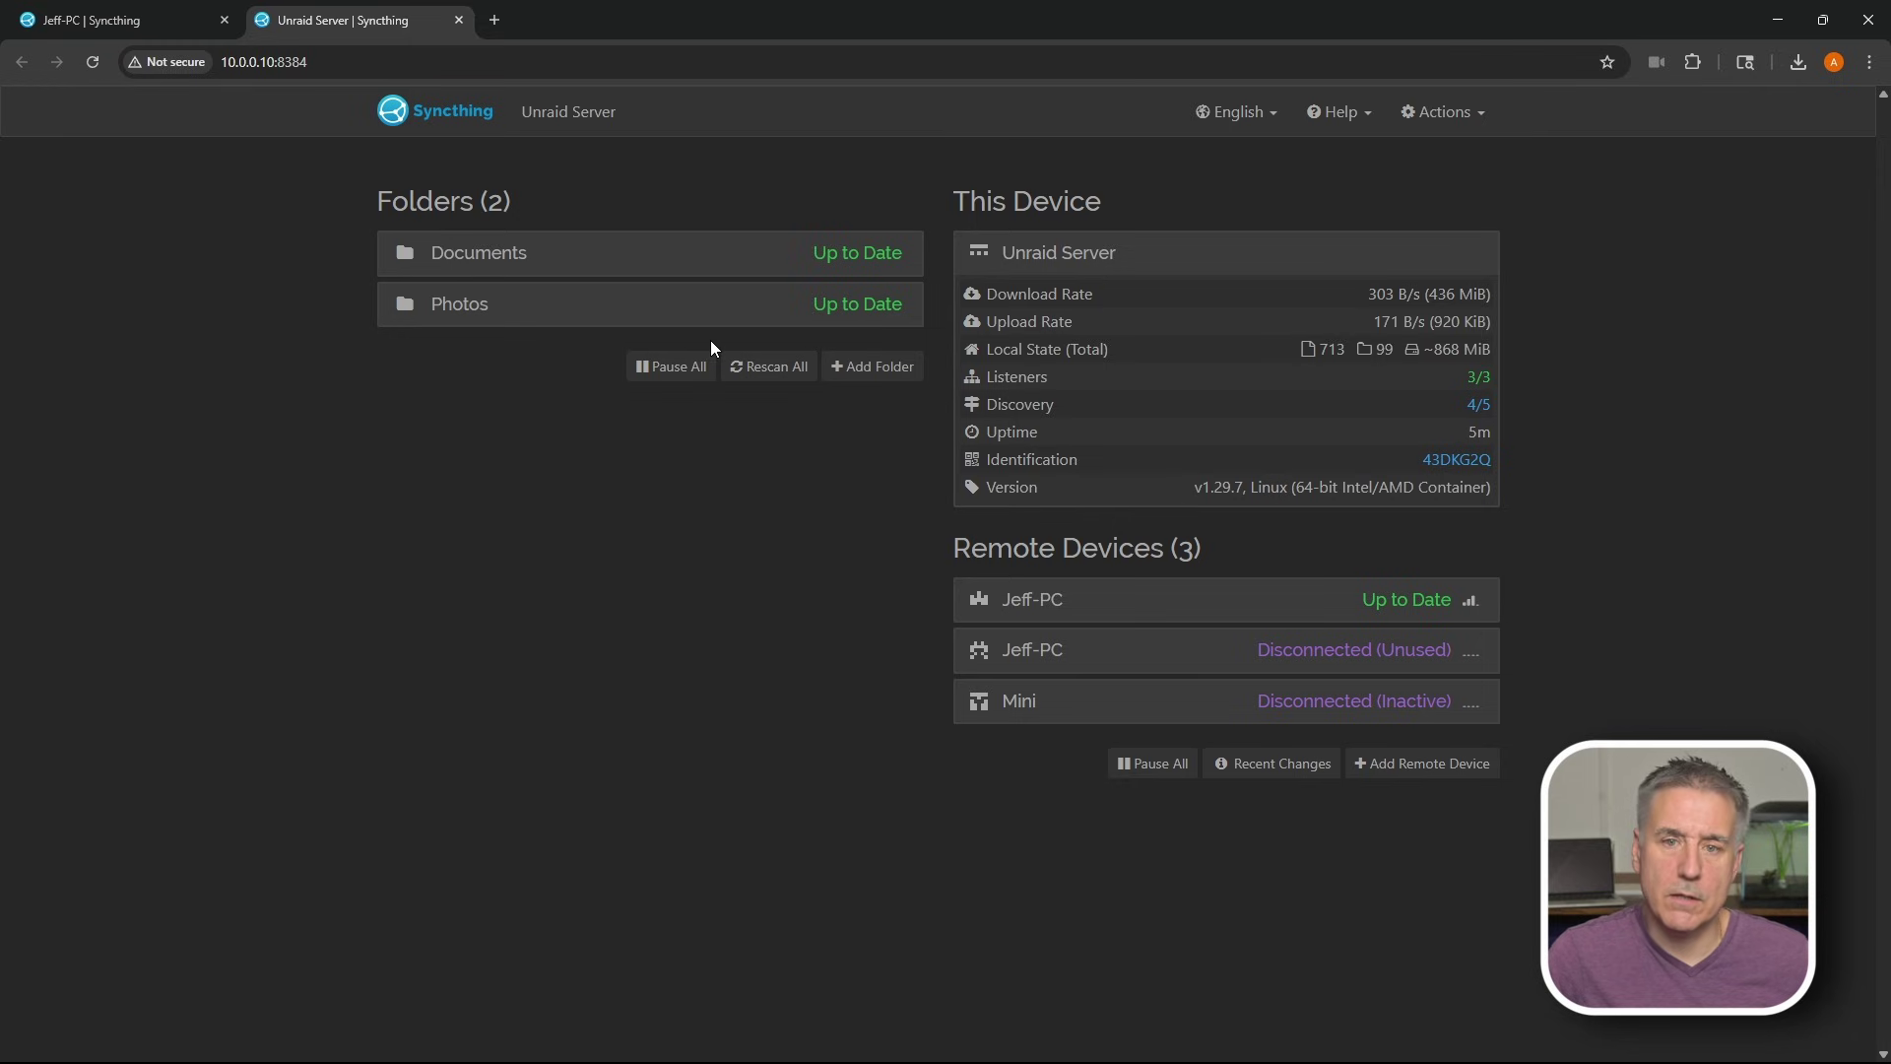
# Arrange the local Documents and server backups/documents windows next to each other
pyautogui.hotkey('alt', 'Tab')
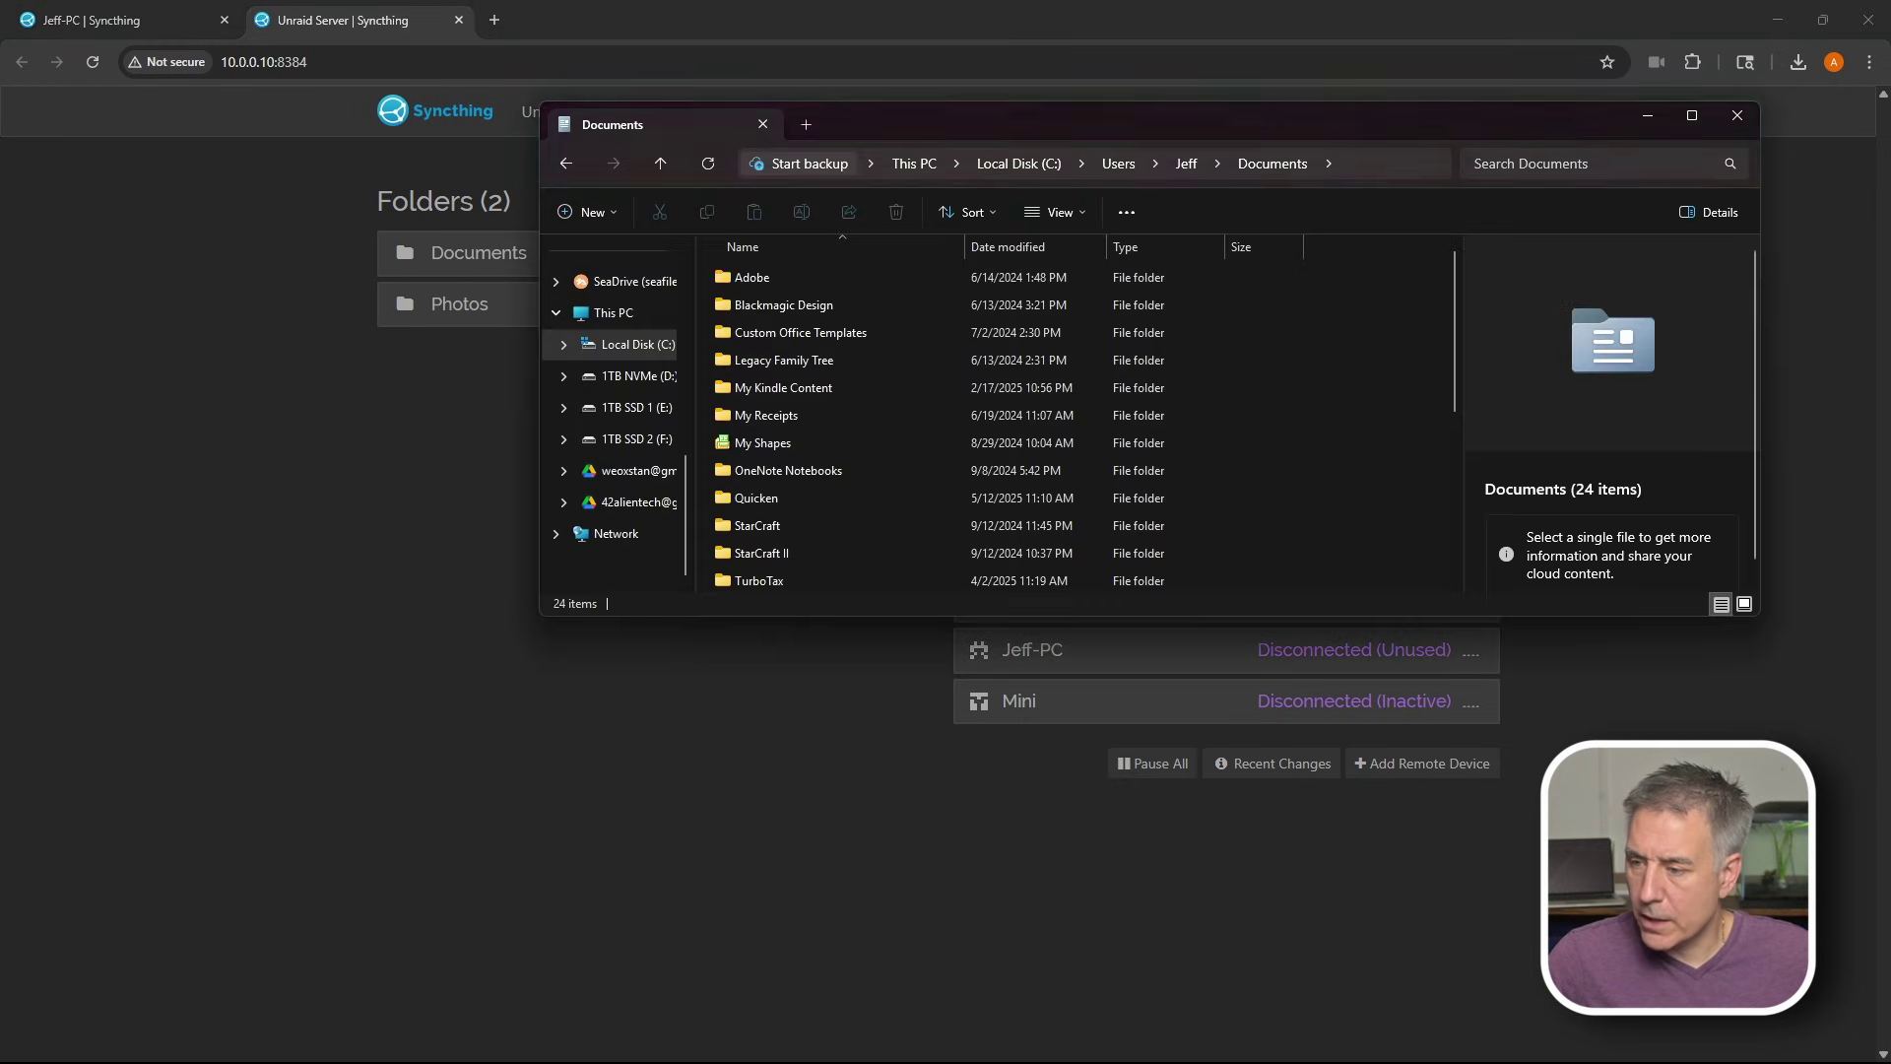
pyautogui.scroll(3, 1298, 421)
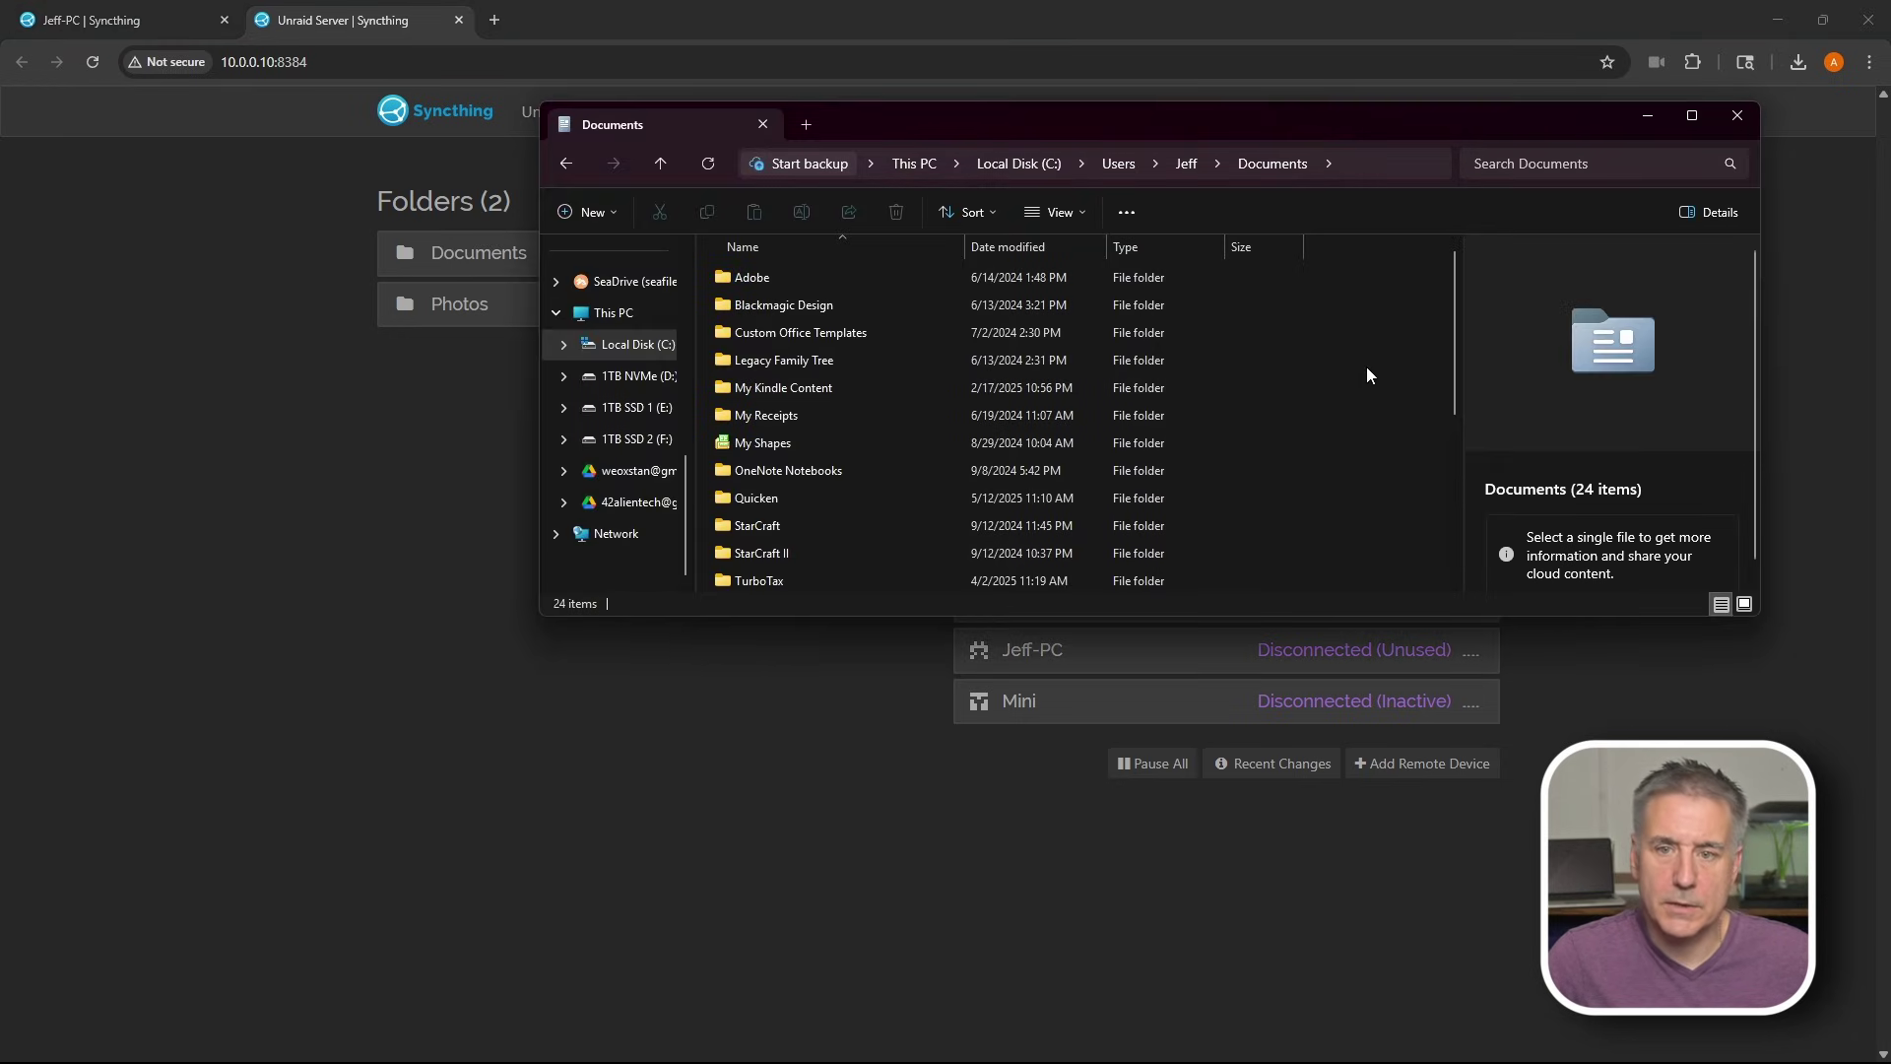
pyautogui.moveTo(1890, 325); pyautogui.dragTo(1225, 340)
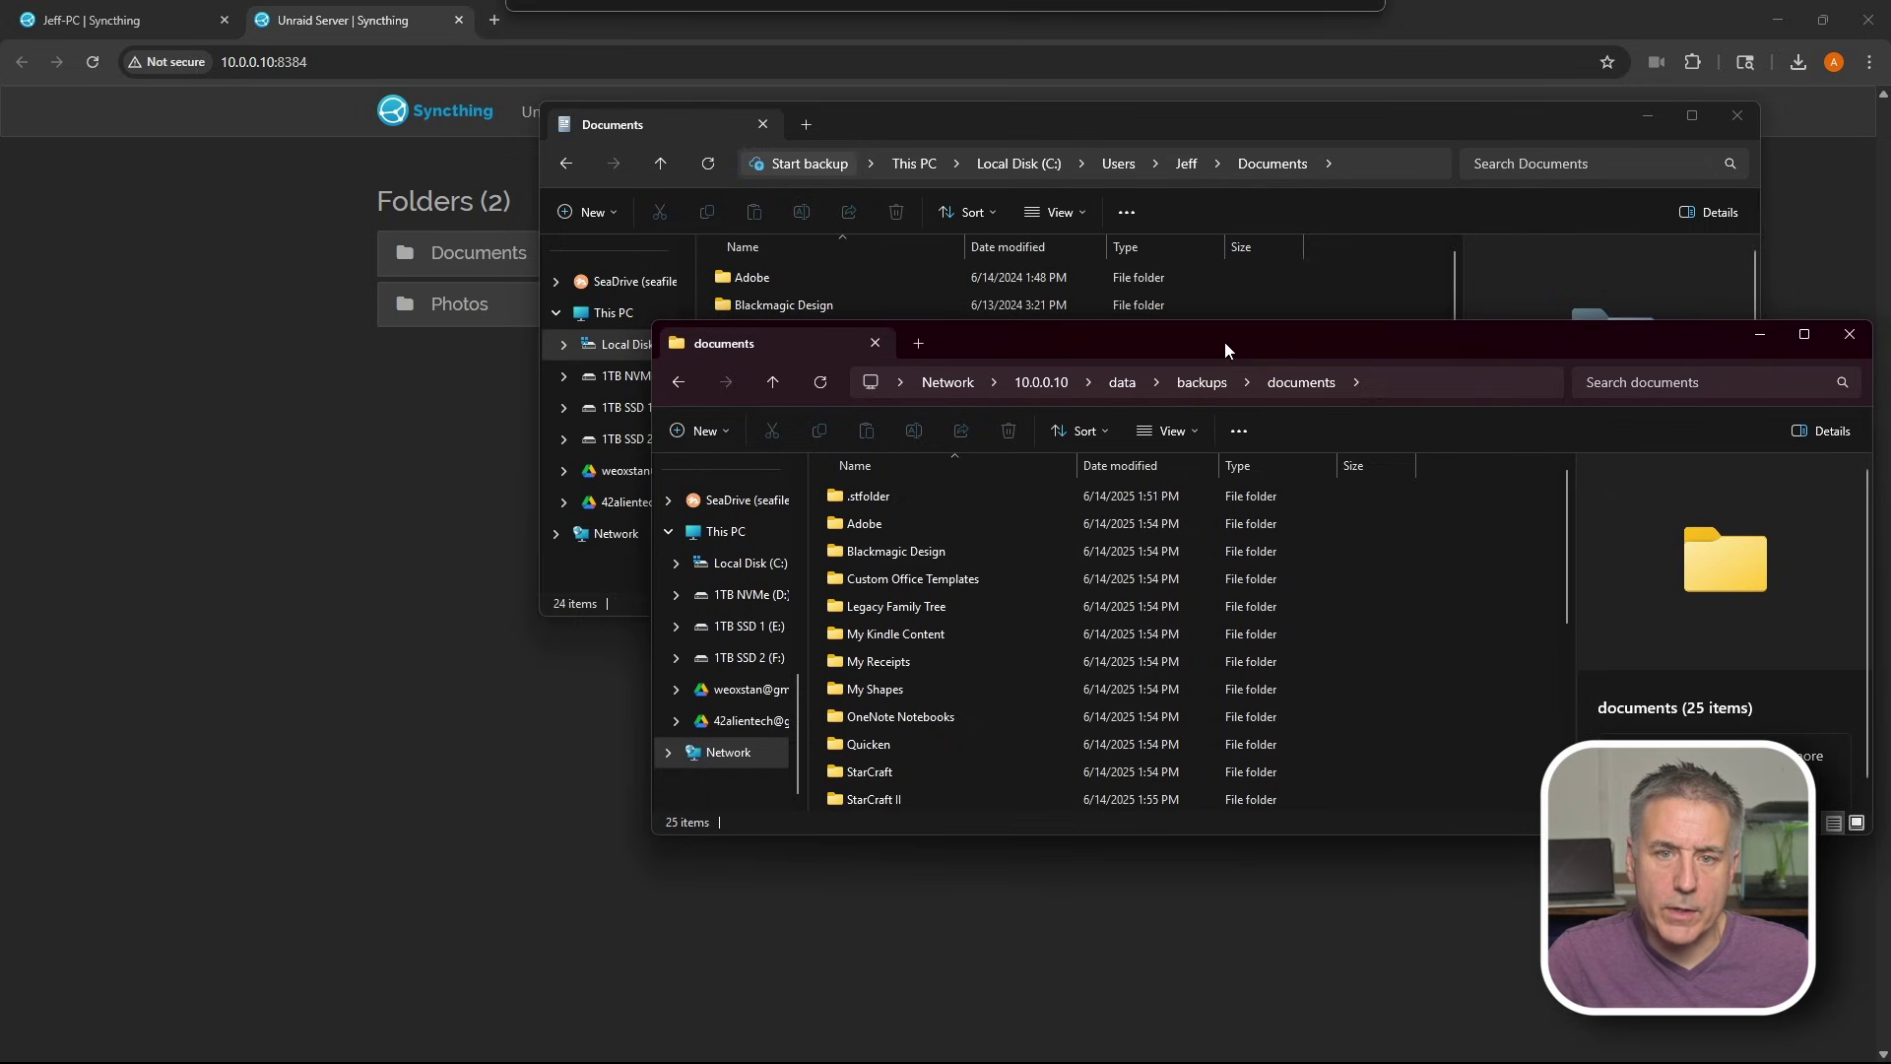
pyautogui.moveTo(1017, 113); pyautogui.dragTo(553, 99)
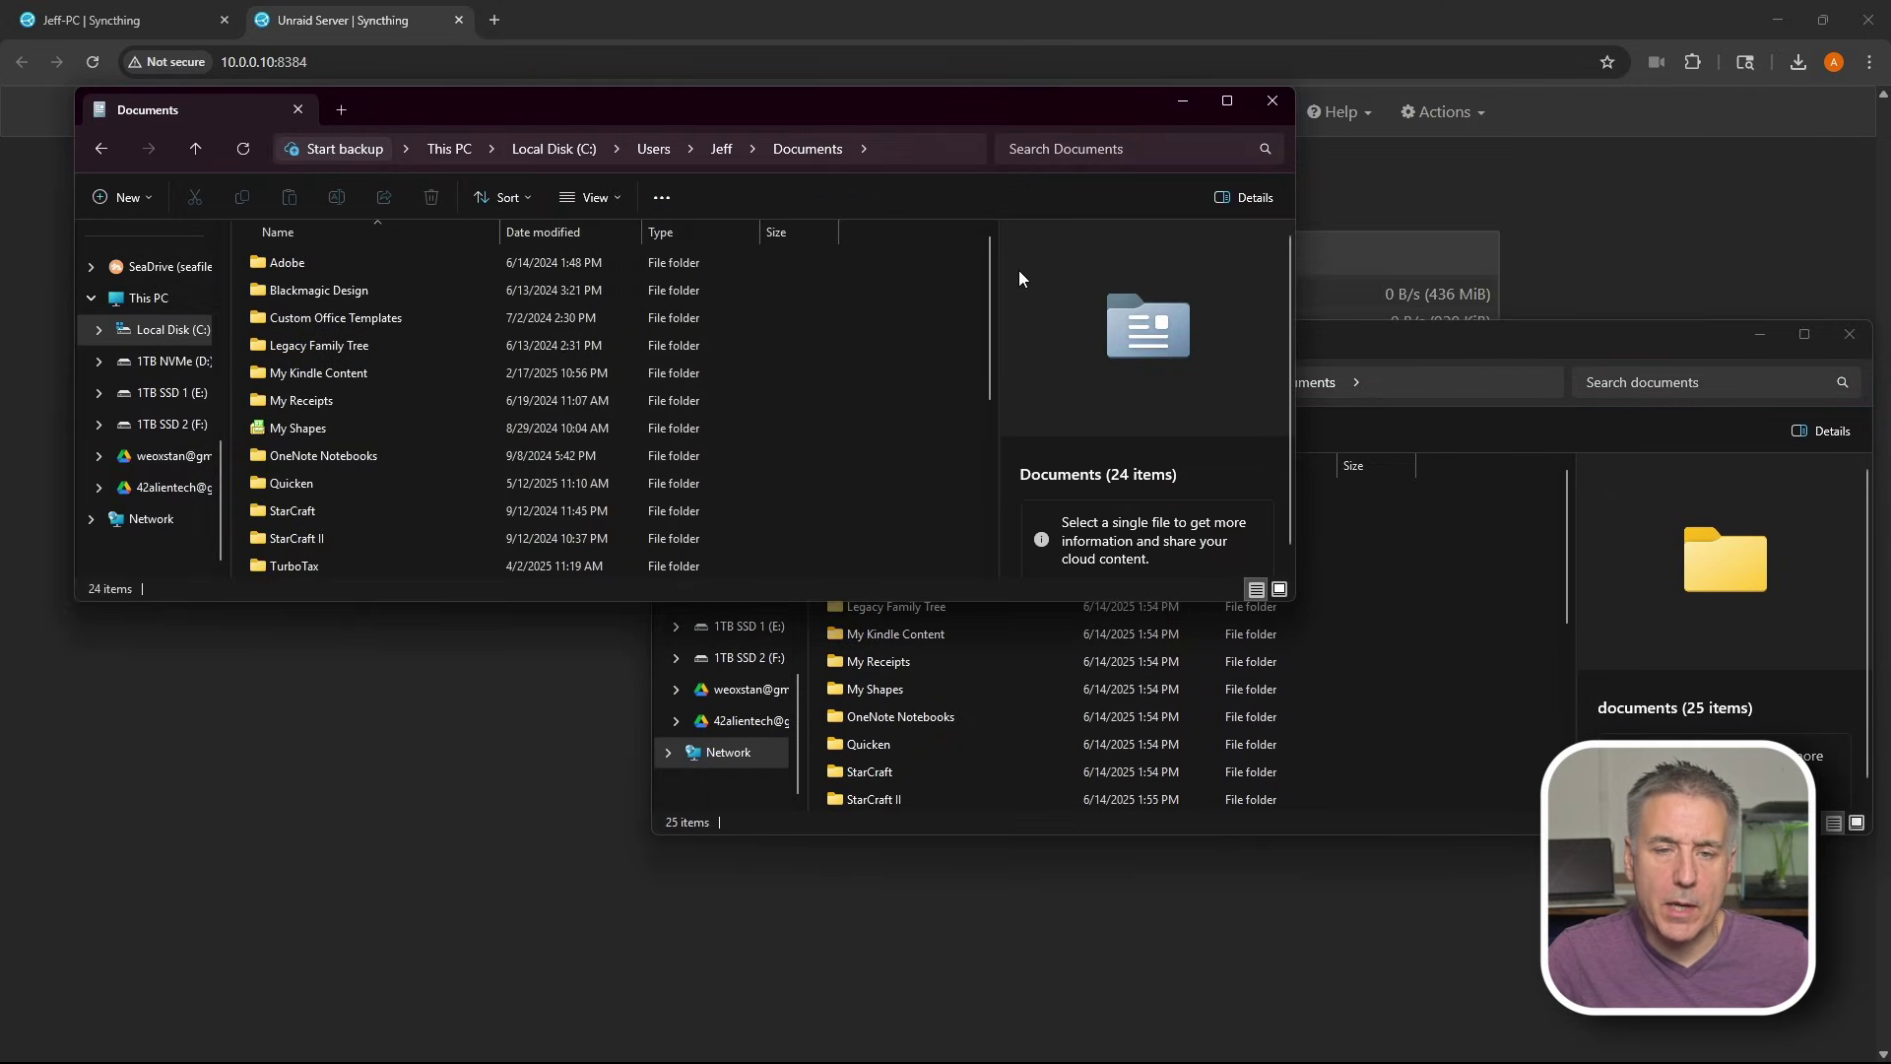
pyautogui.click(1421, 350)
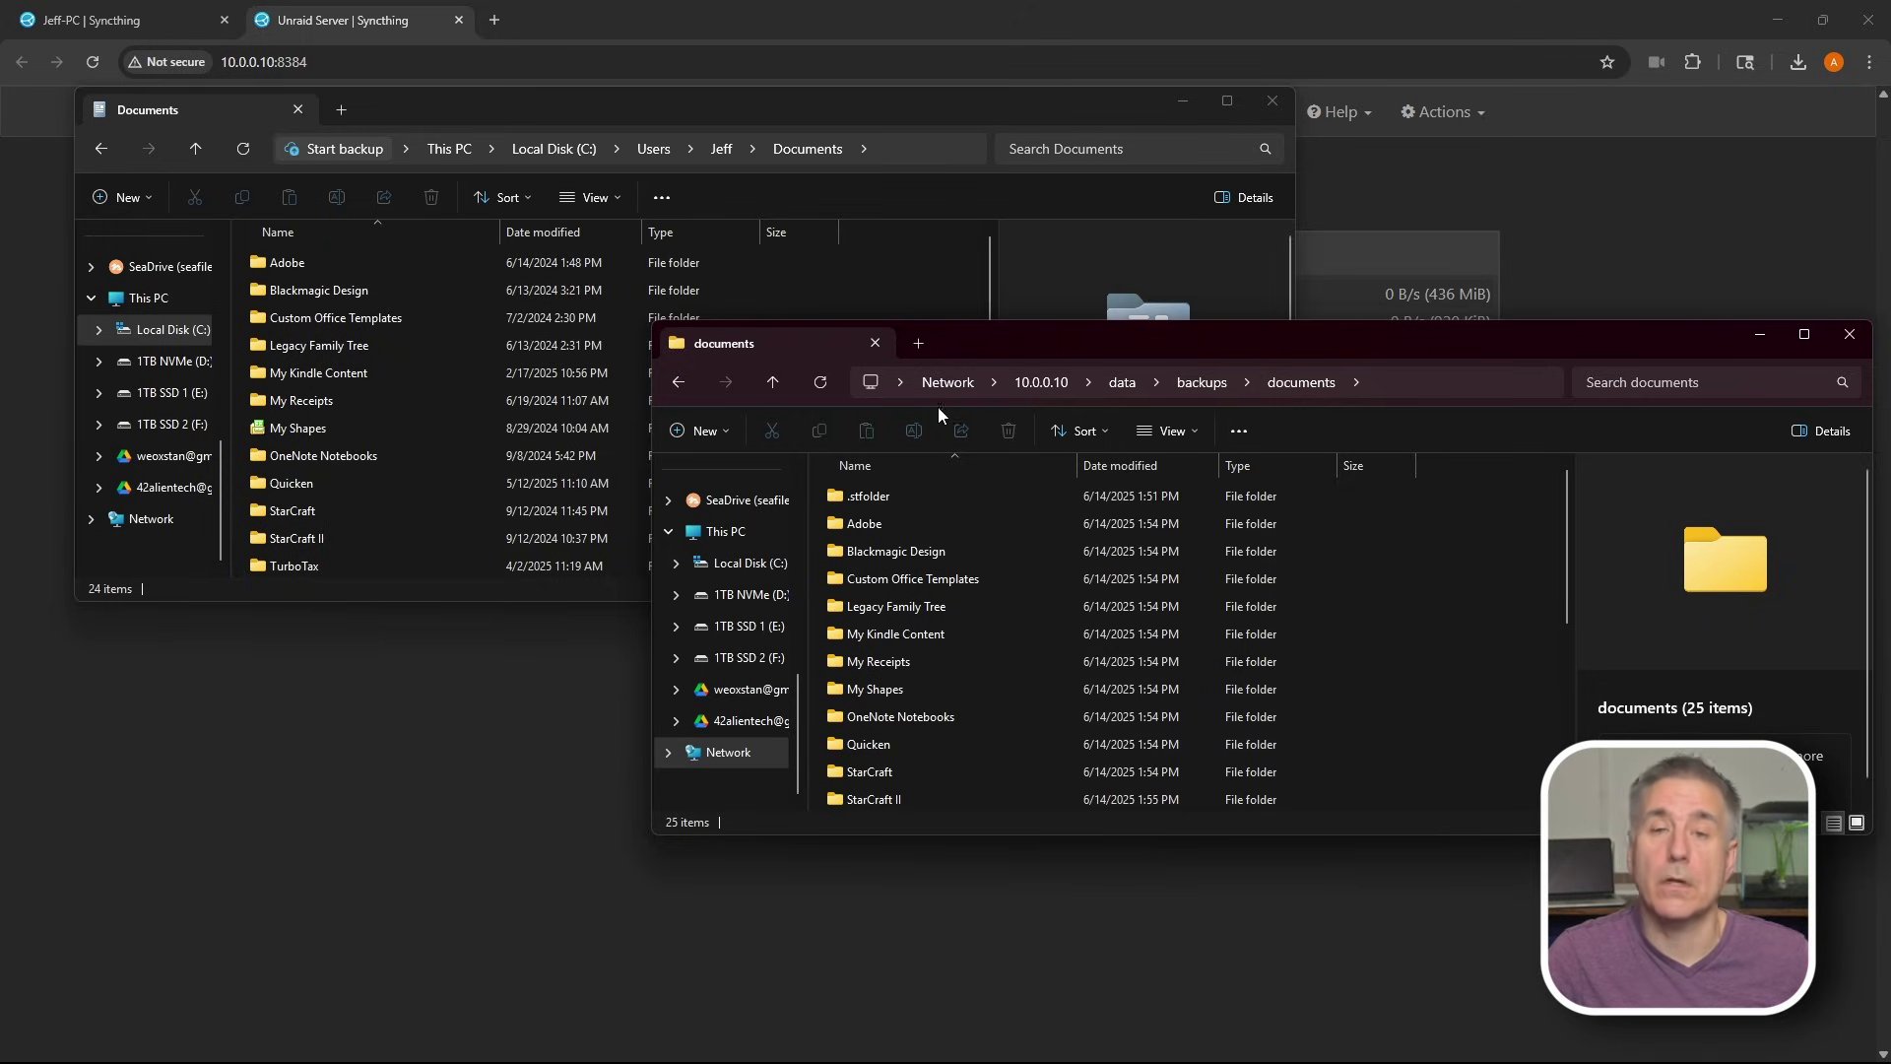
pyautogui.moveTo(1031, 331); pyautogui.dragTo(731, 87)
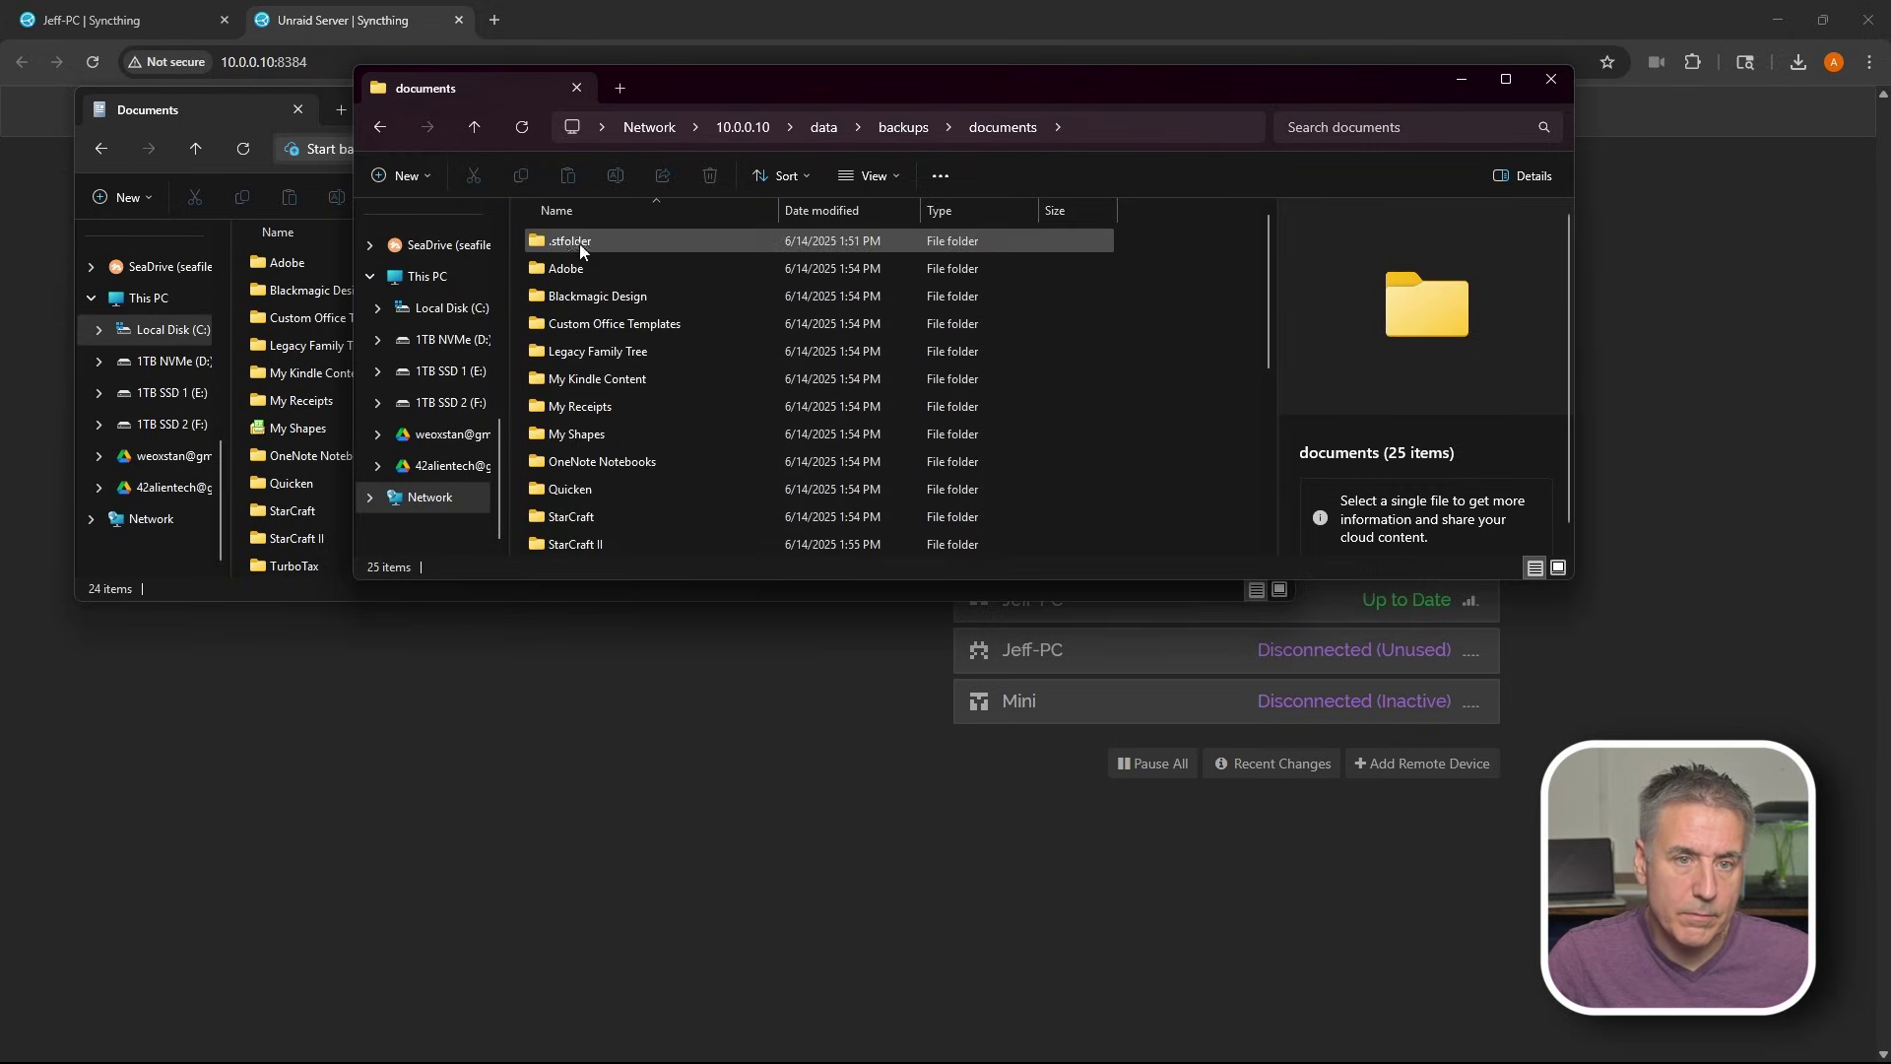
# Compare the StarCraft folder in both copies, then return each window to its documents root
pyautogui.doubleClick(304, 510)
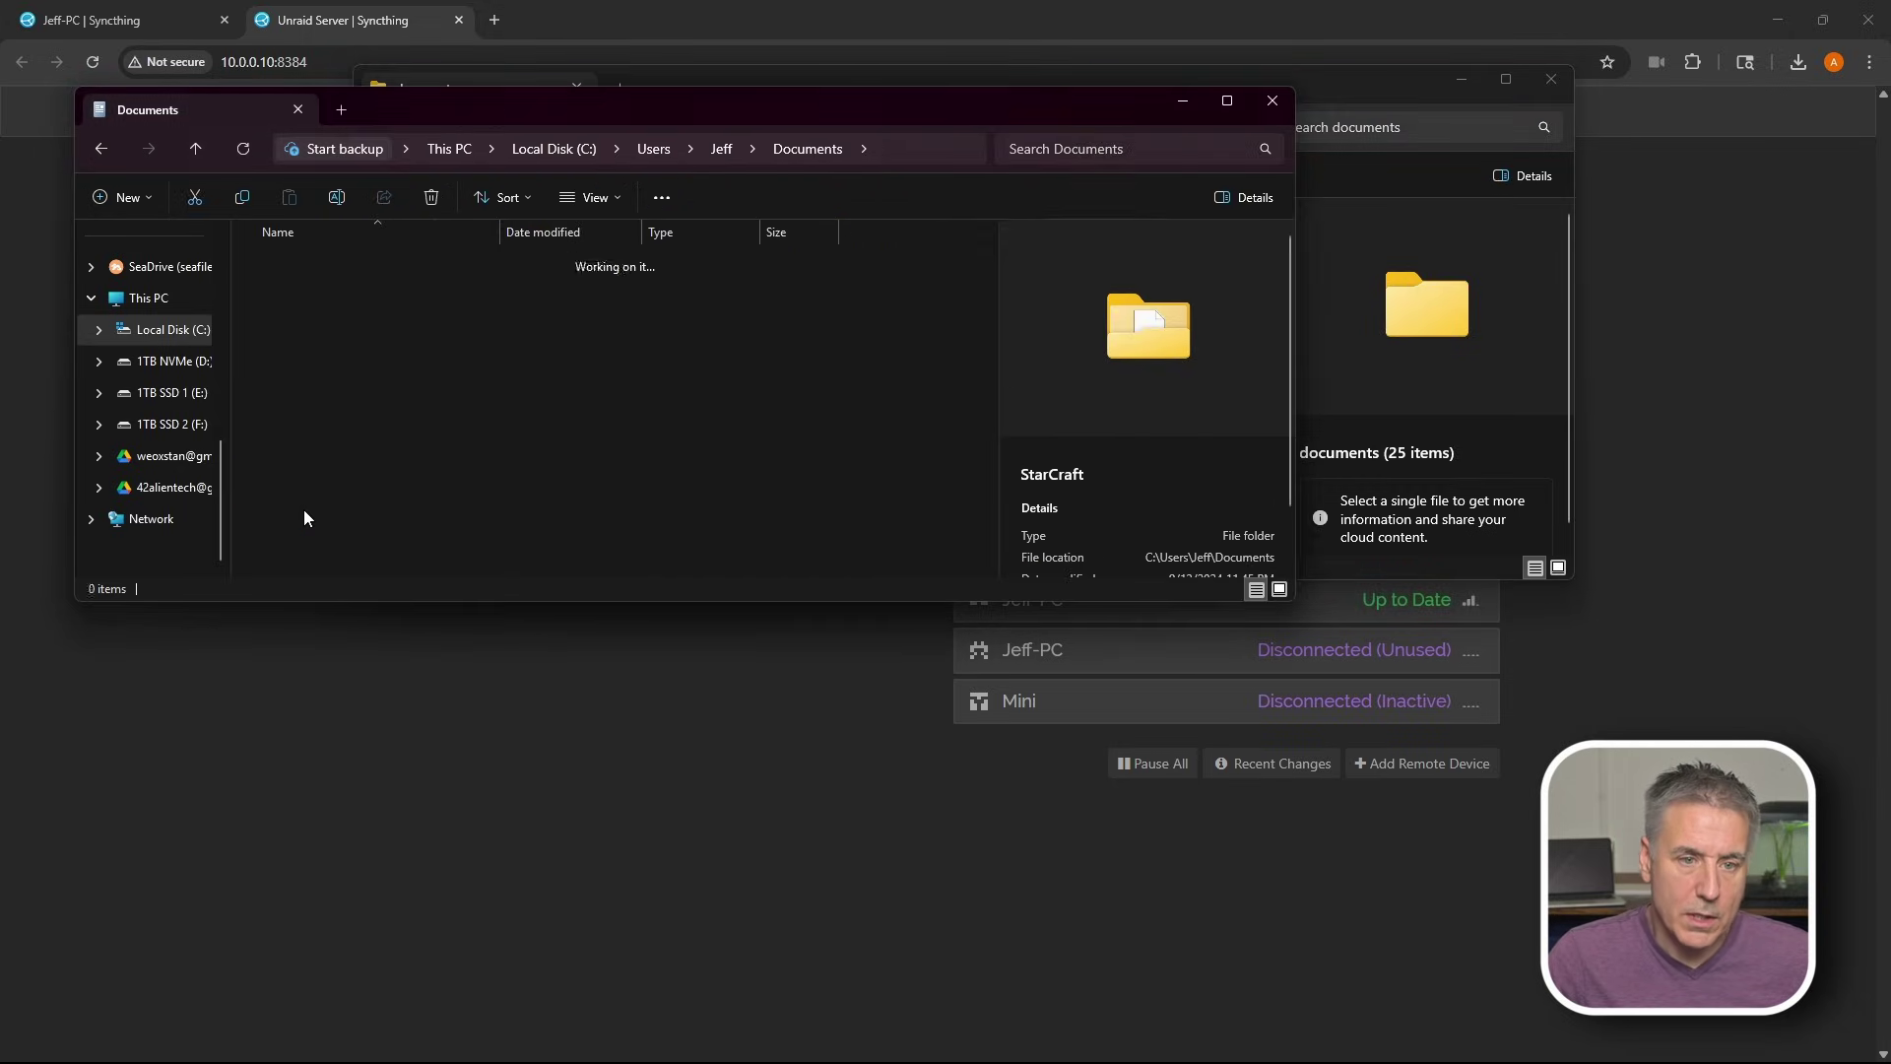
pyautogui.click(1309, 416)
pyautogui.doubleClick(605, 299)
pyautogui.moveTo(686, 113); pyautogui.dragTo(688, 114)
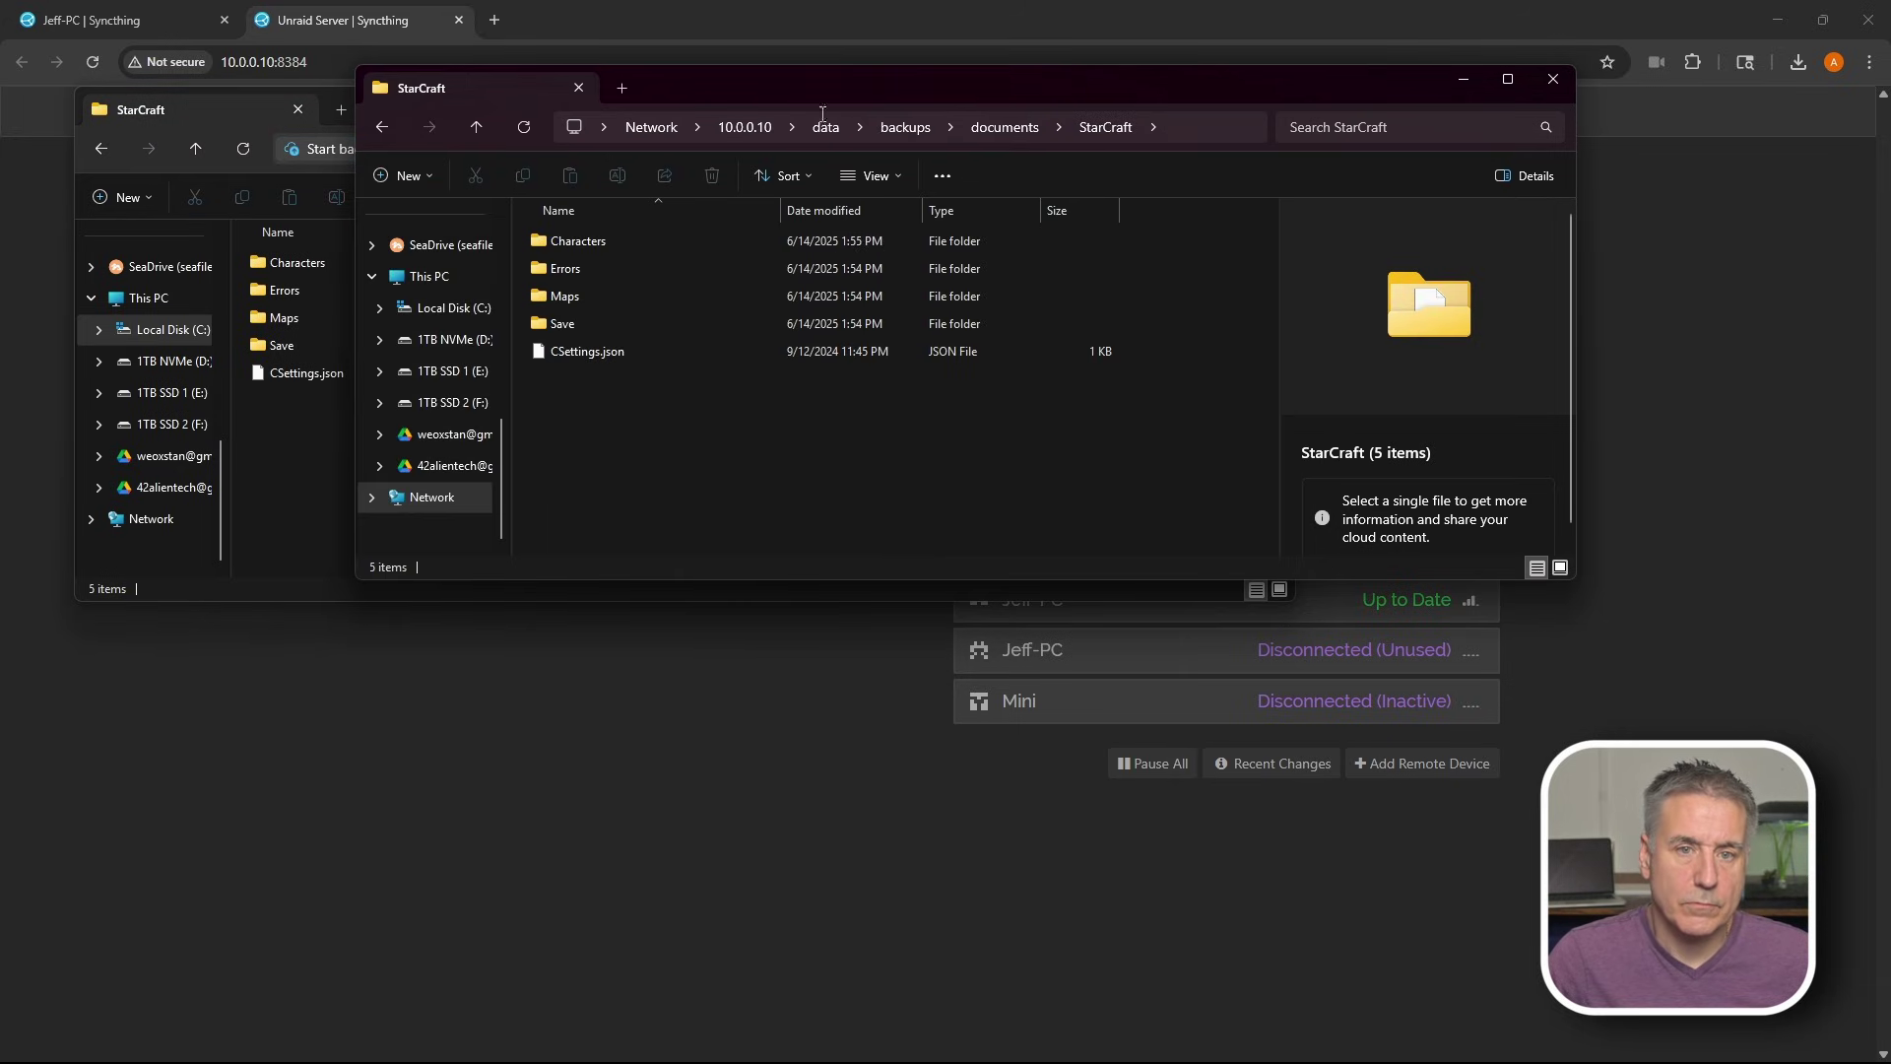
pyautogui.click(1019, 130)
pyautogui.click(287, 458)
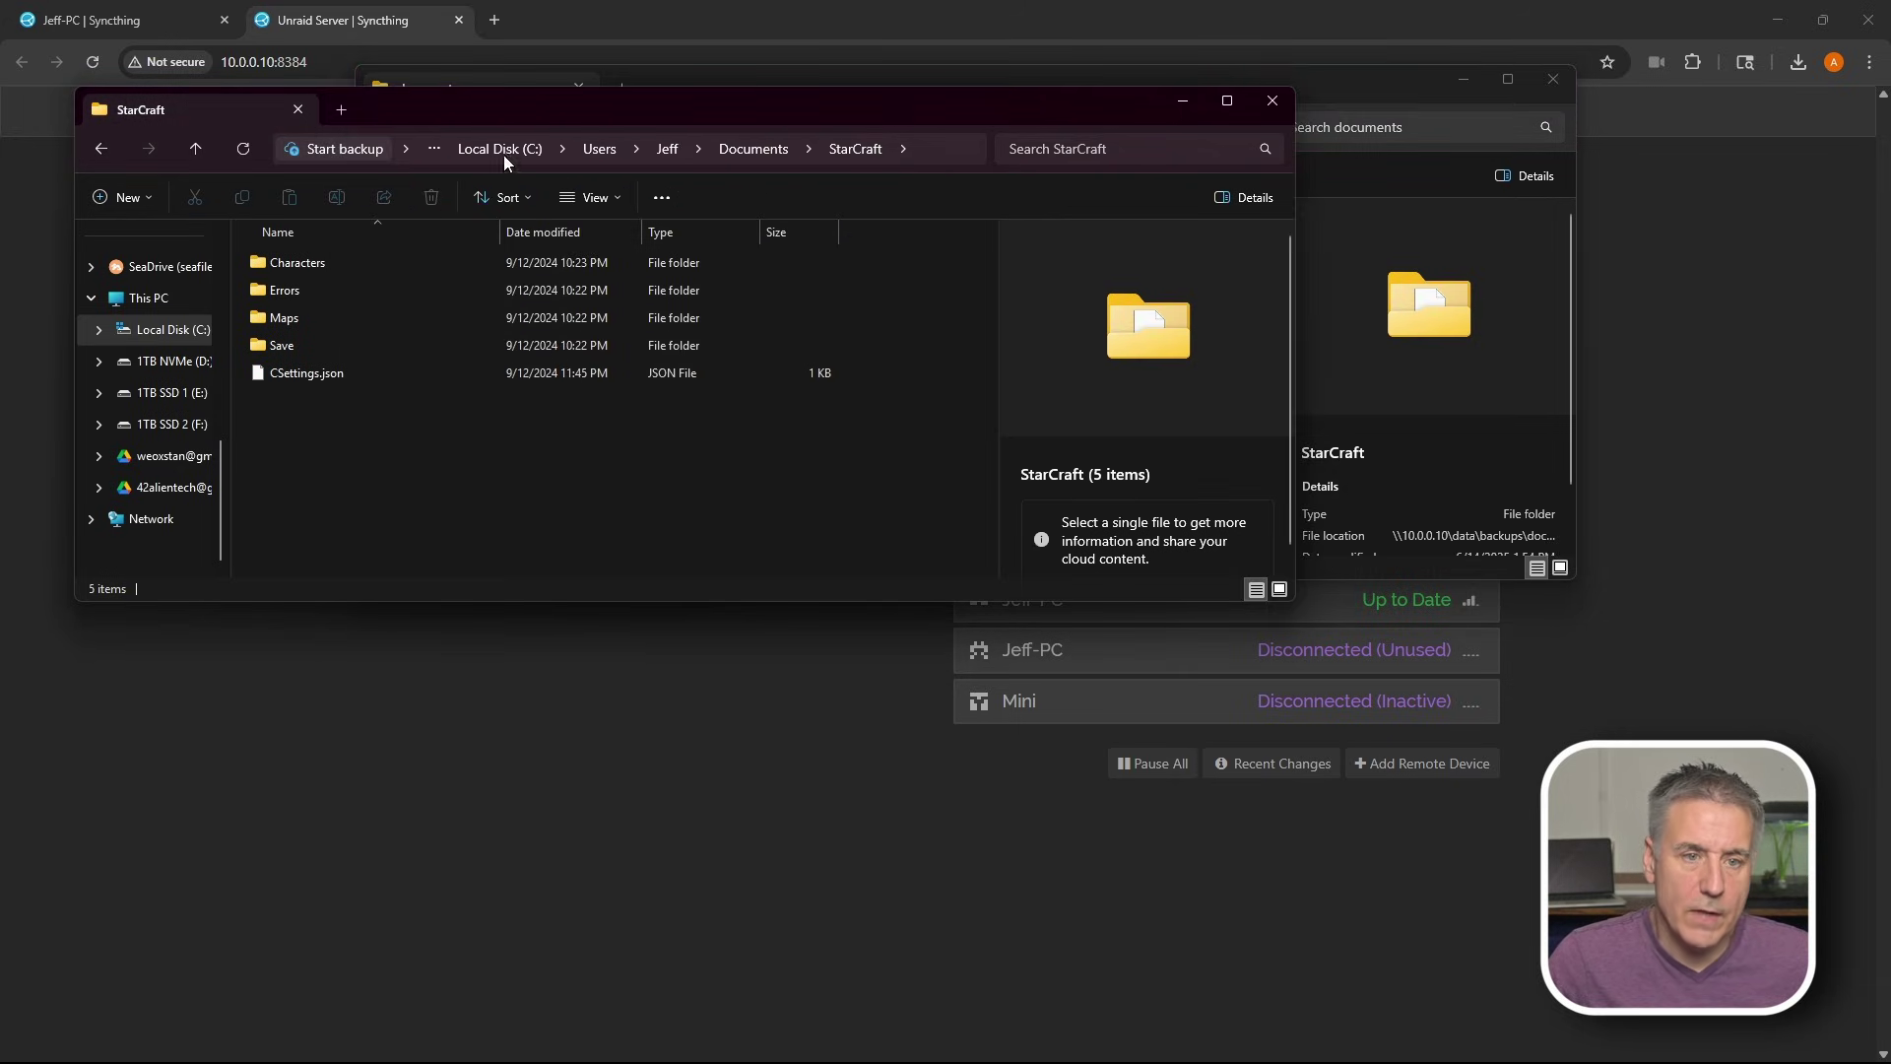
pyautogui.click(754, 148)
pyautogui.moveTo(1395, 88); pyautogui.dragTo(1598, 134)
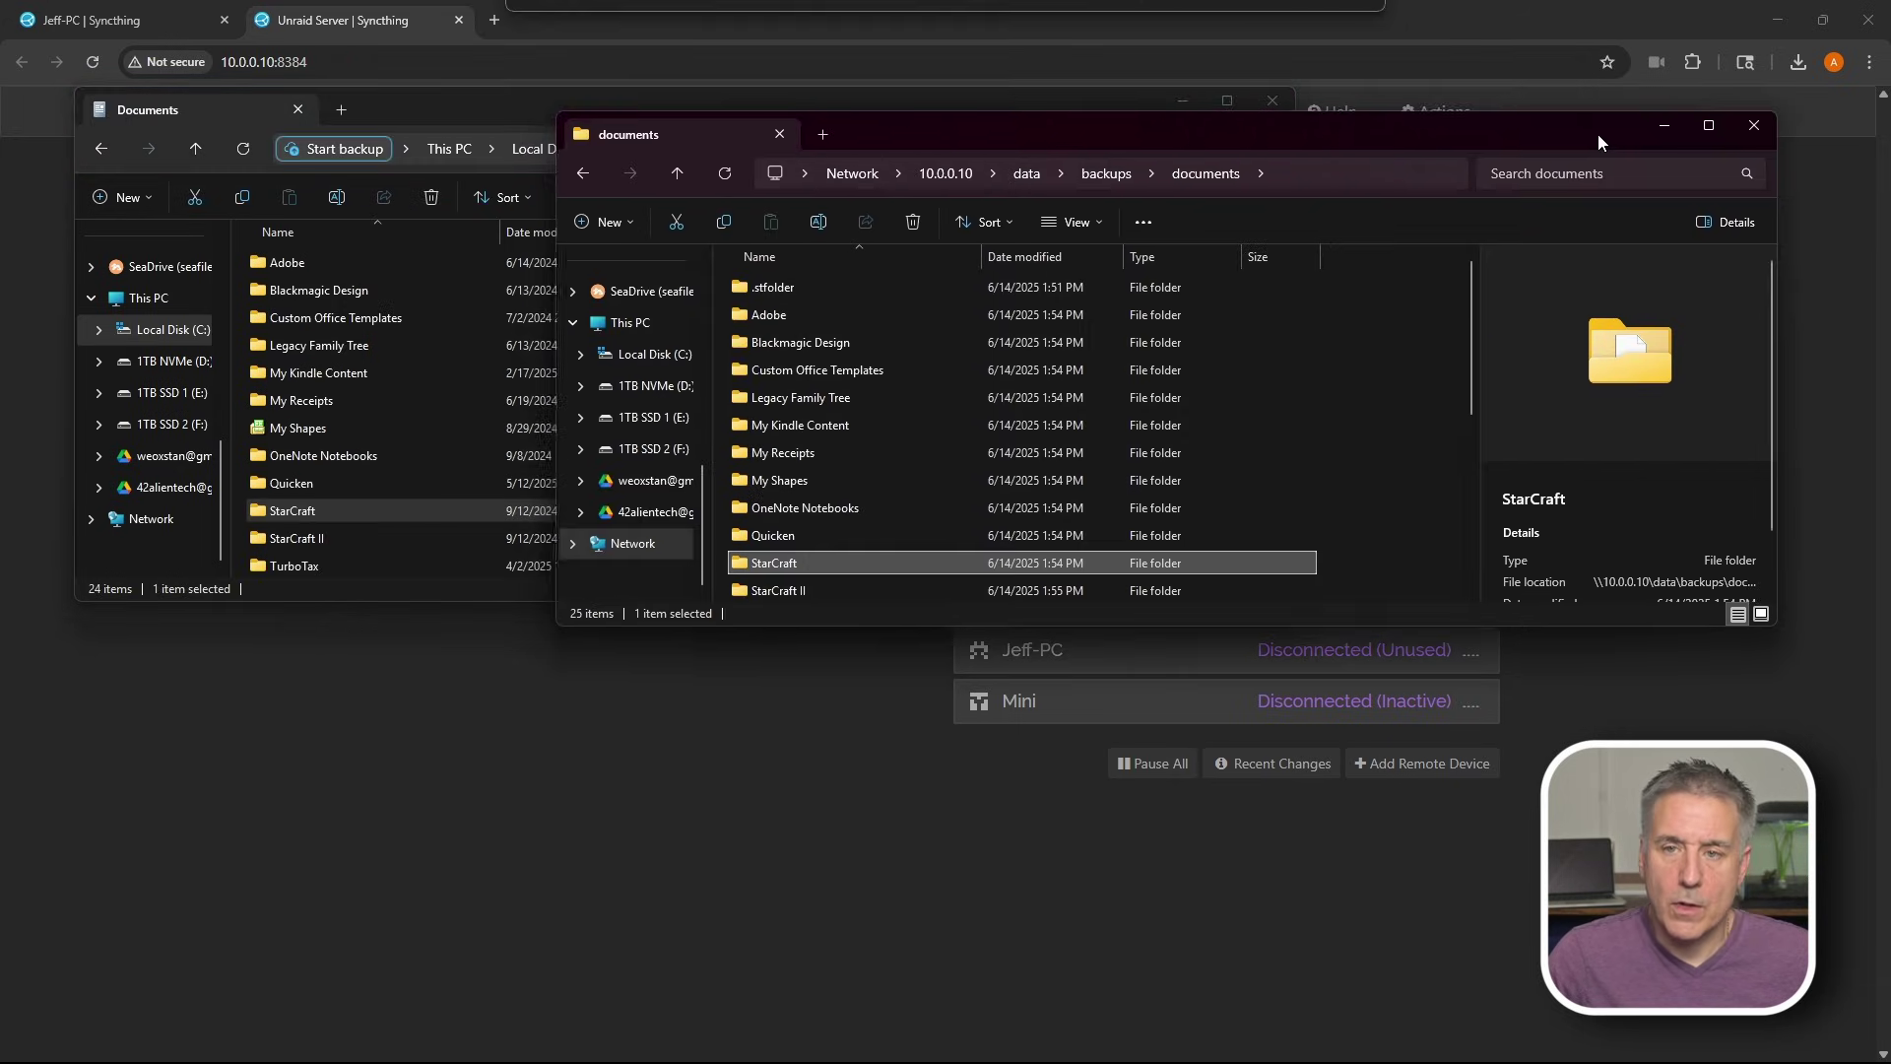
# Create a folder named Demo in the server's documents share
pyautogui.rightClick(1377, 482)
pyautogui.moveTo(1389, 495)
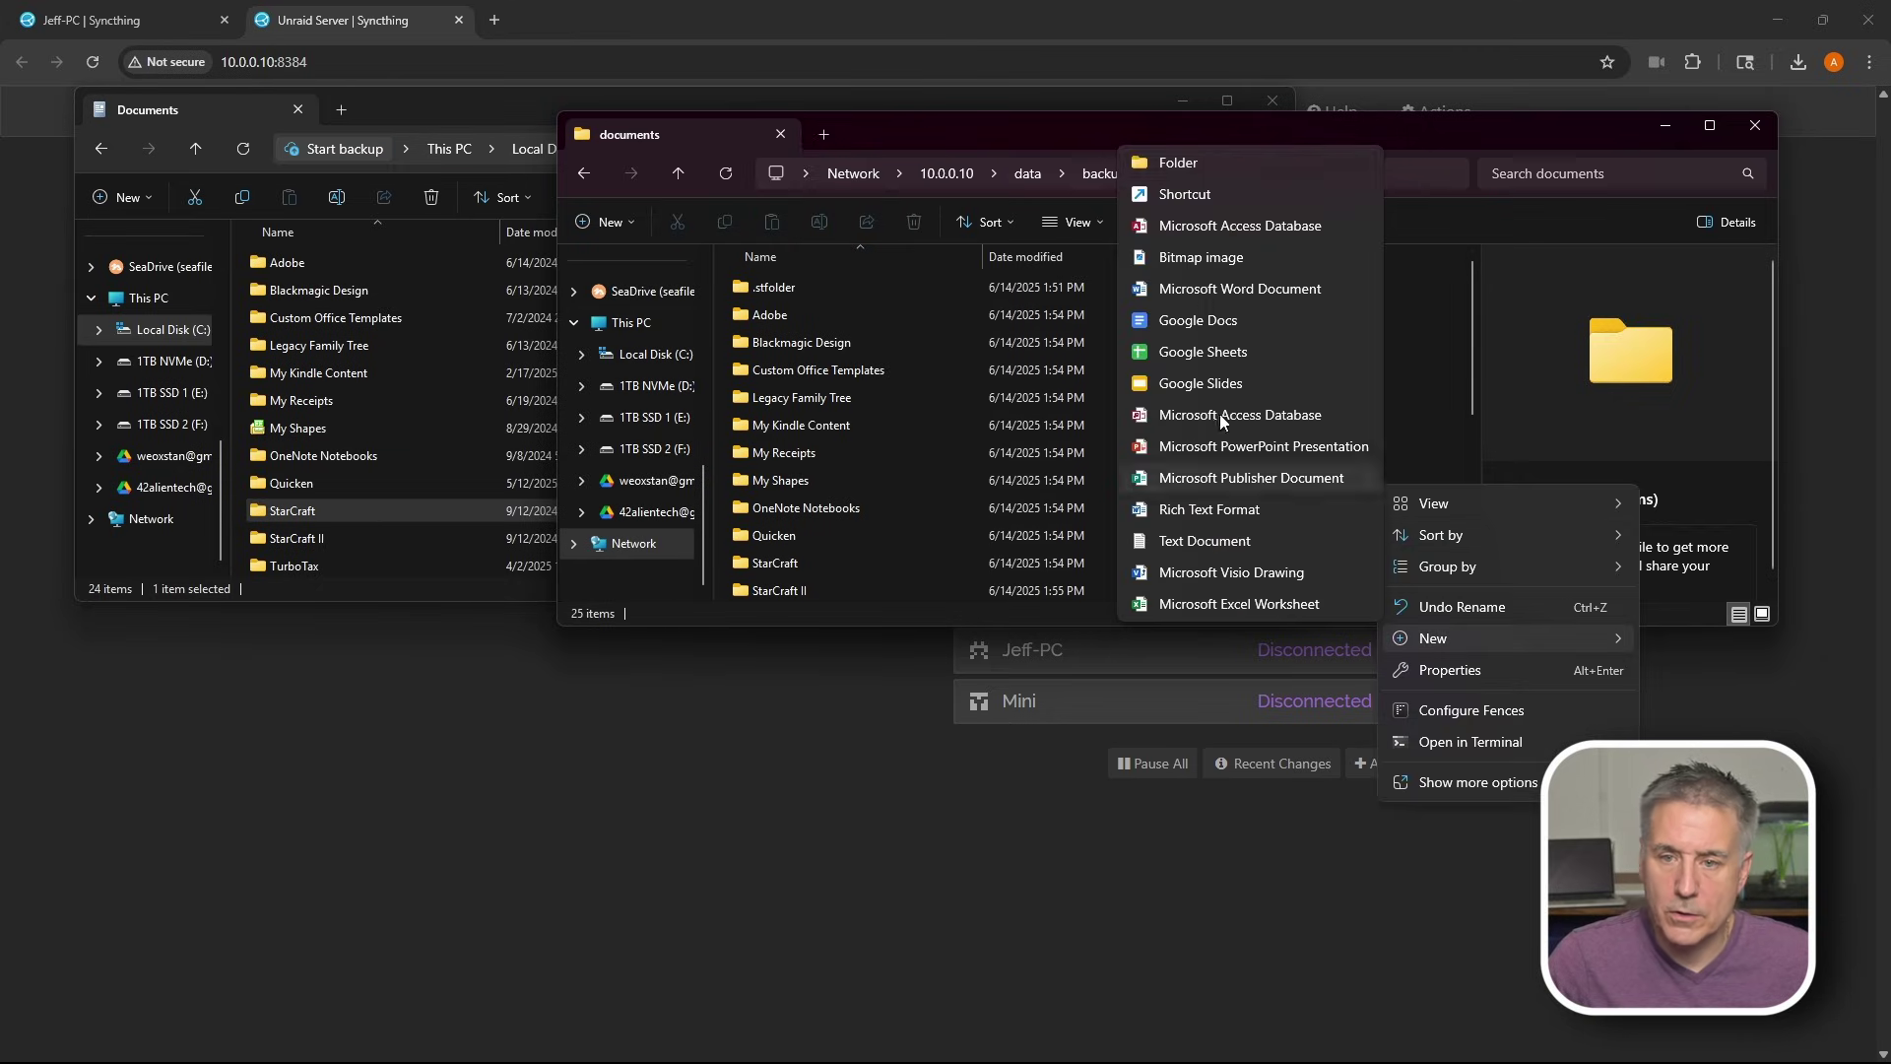
pyautogui.click(1203, 167)
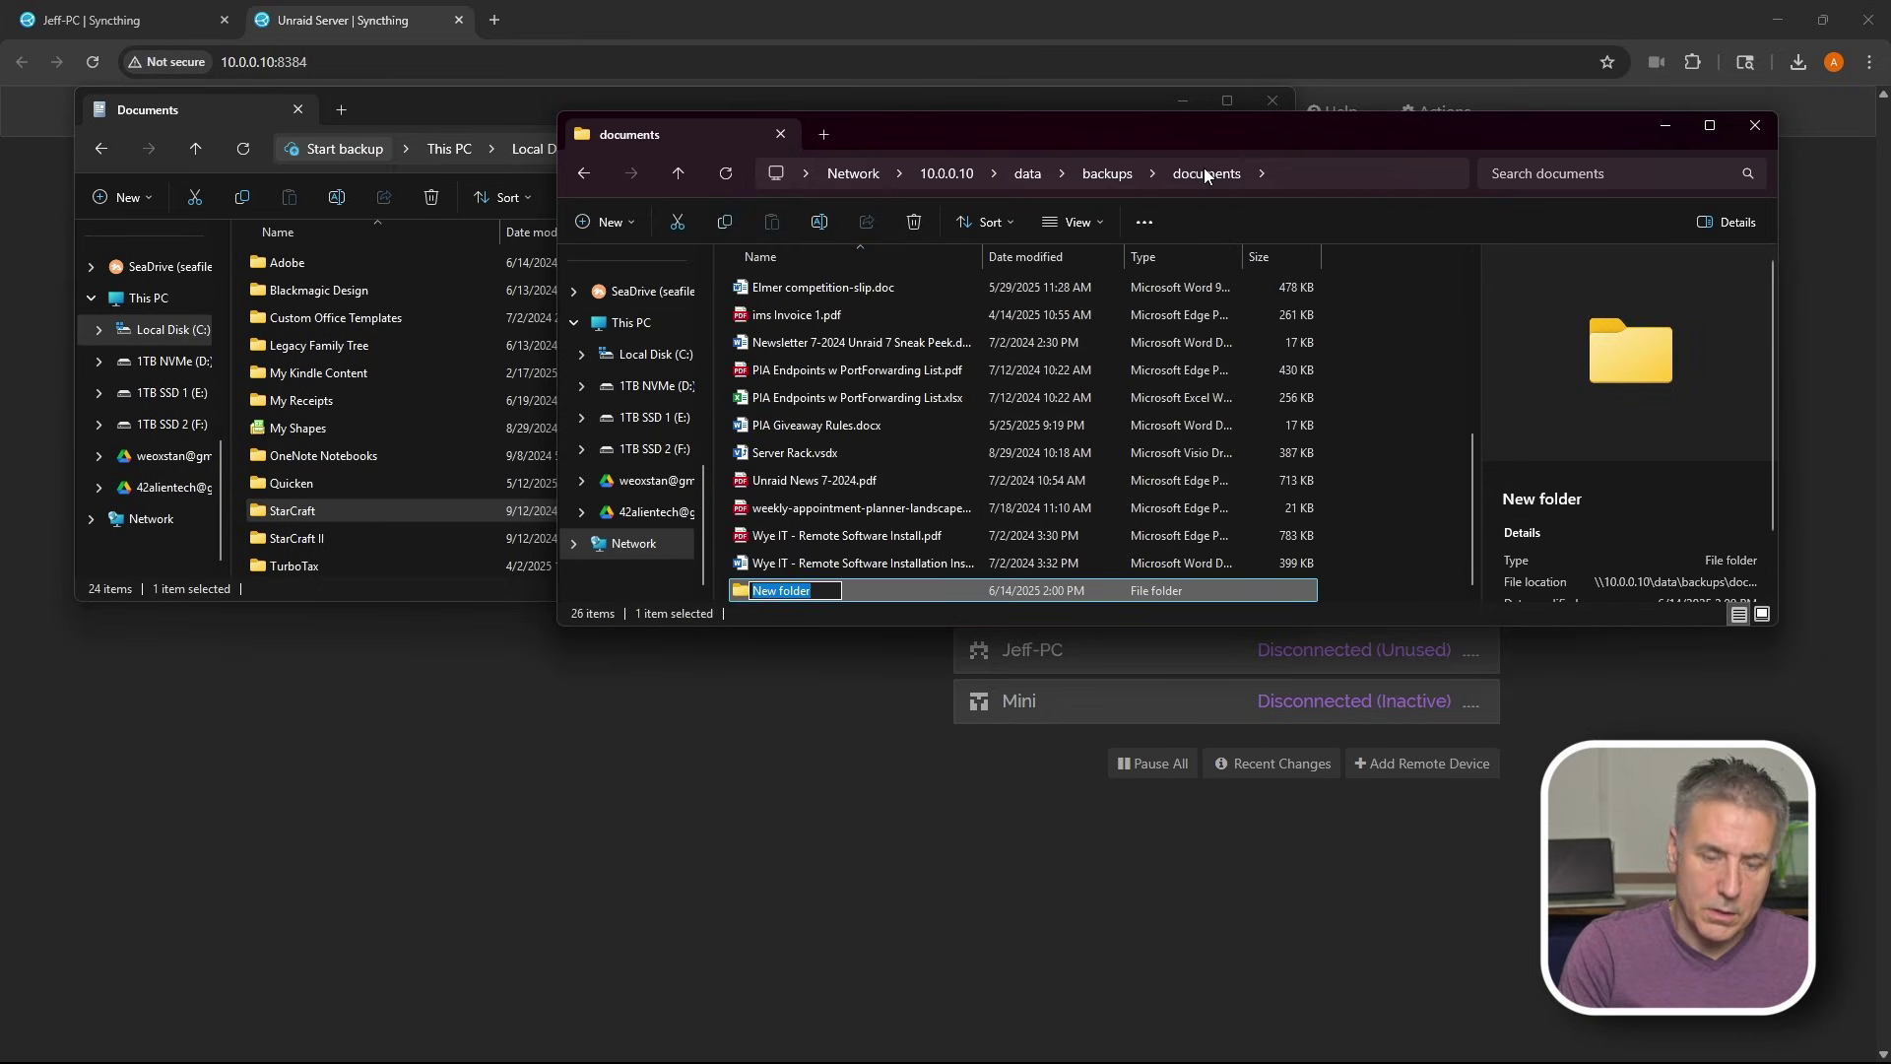
pyautogui.write('Demo')
pyautogui.press('Return')
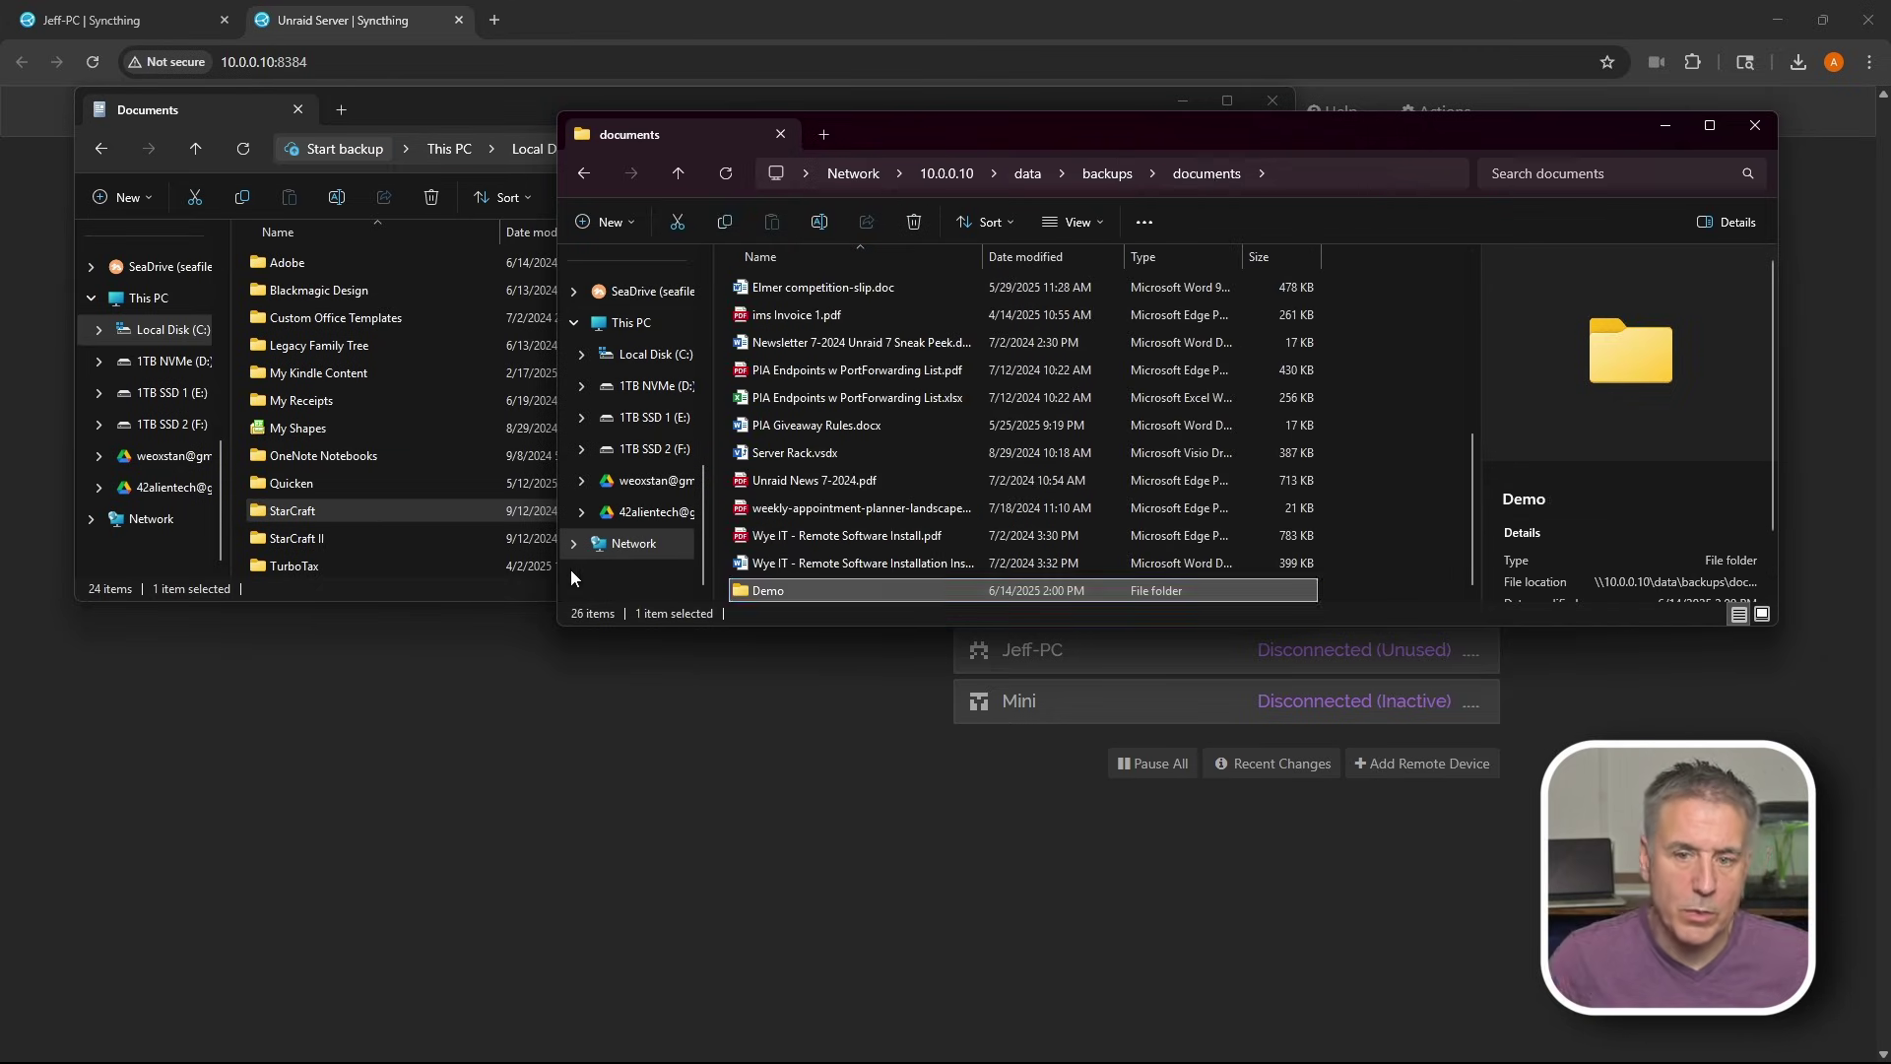
# In the synced local Demo folder, create a text document named File 1.txt
pyautogui.click(458, 596)
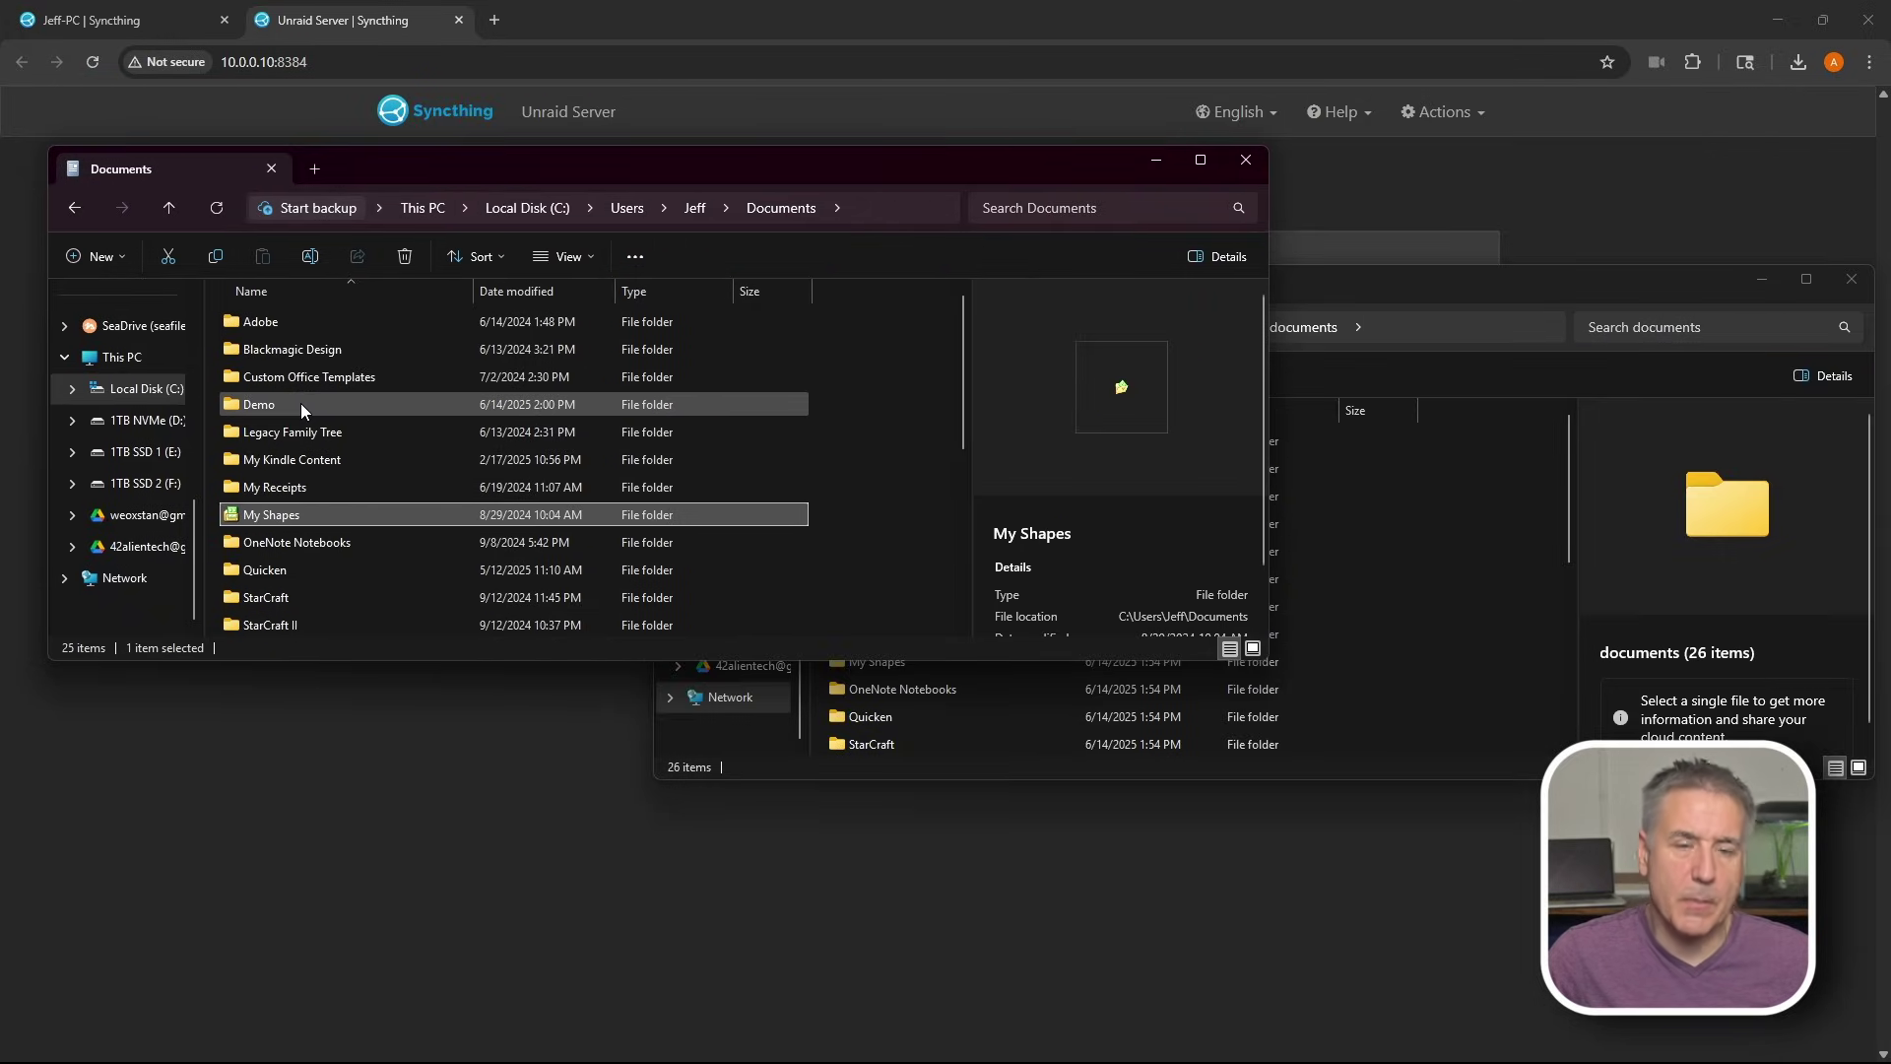
pyautogui.doubleClick(304, 404)
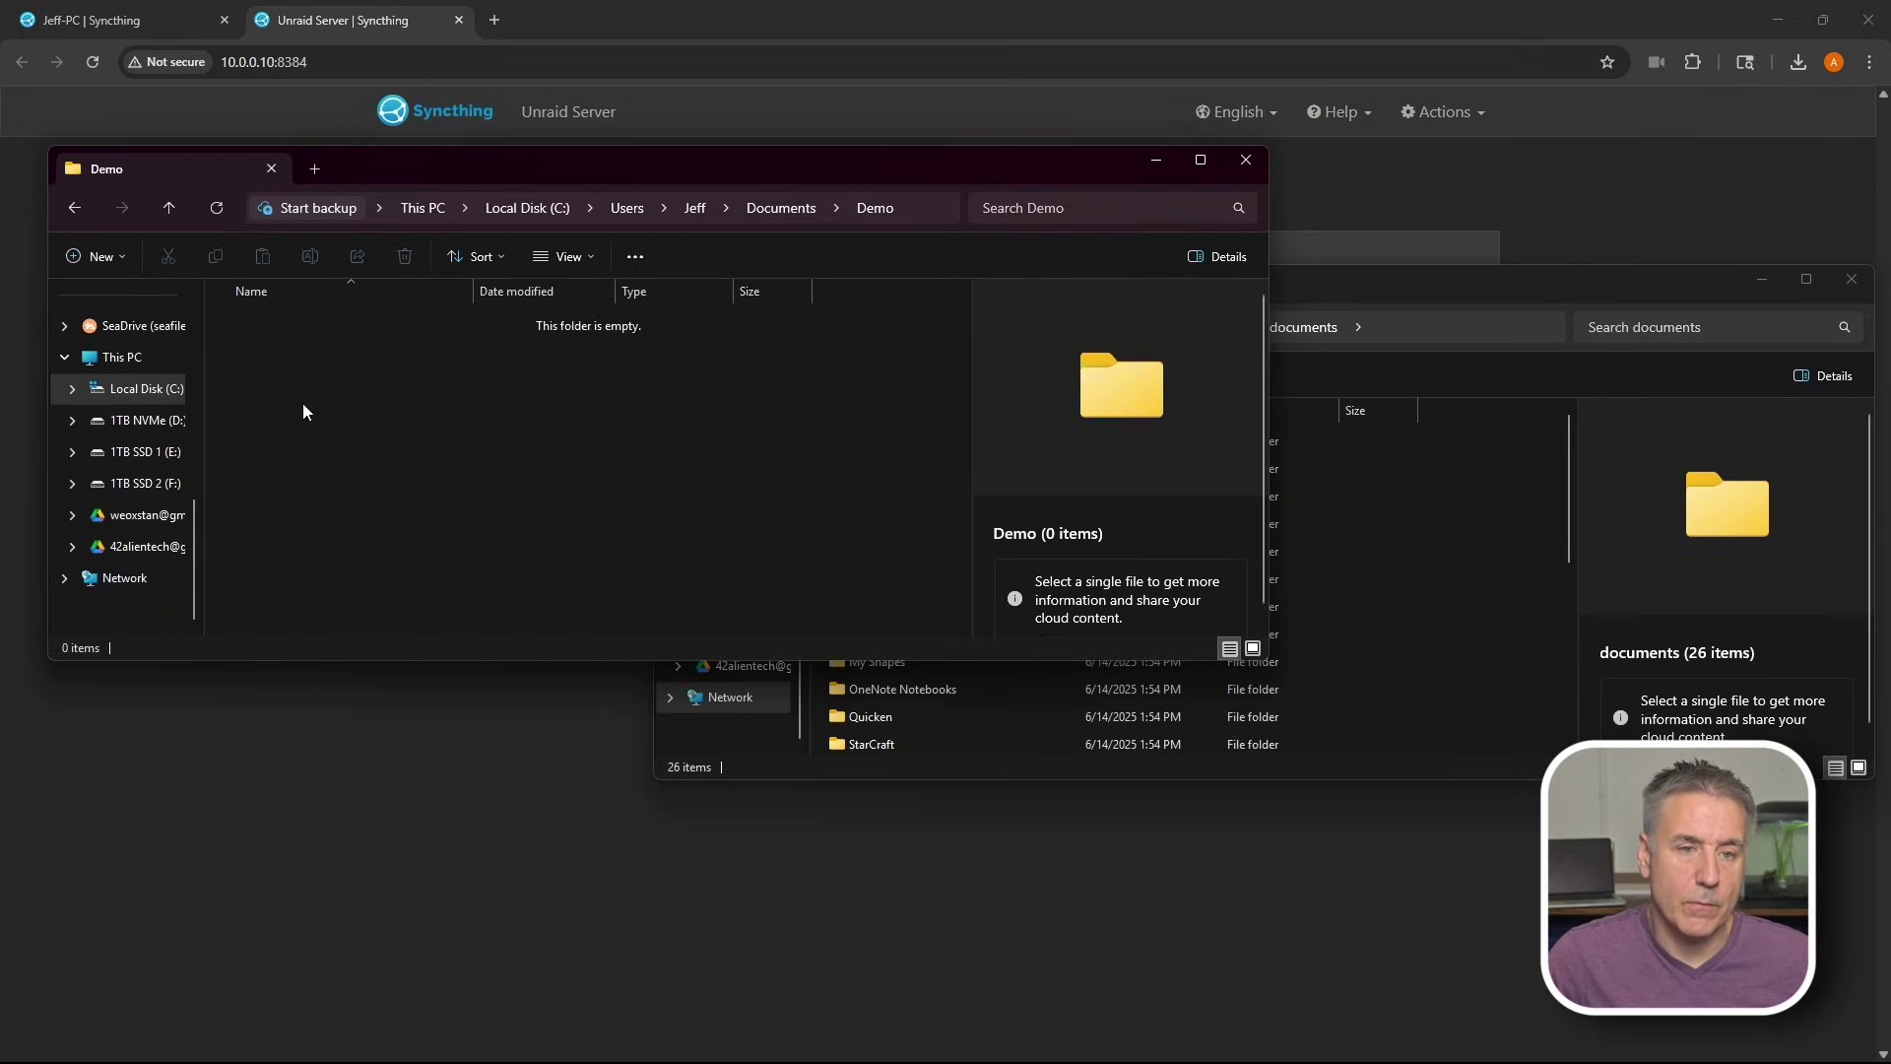
pyautogui.rightClick(363, 421)
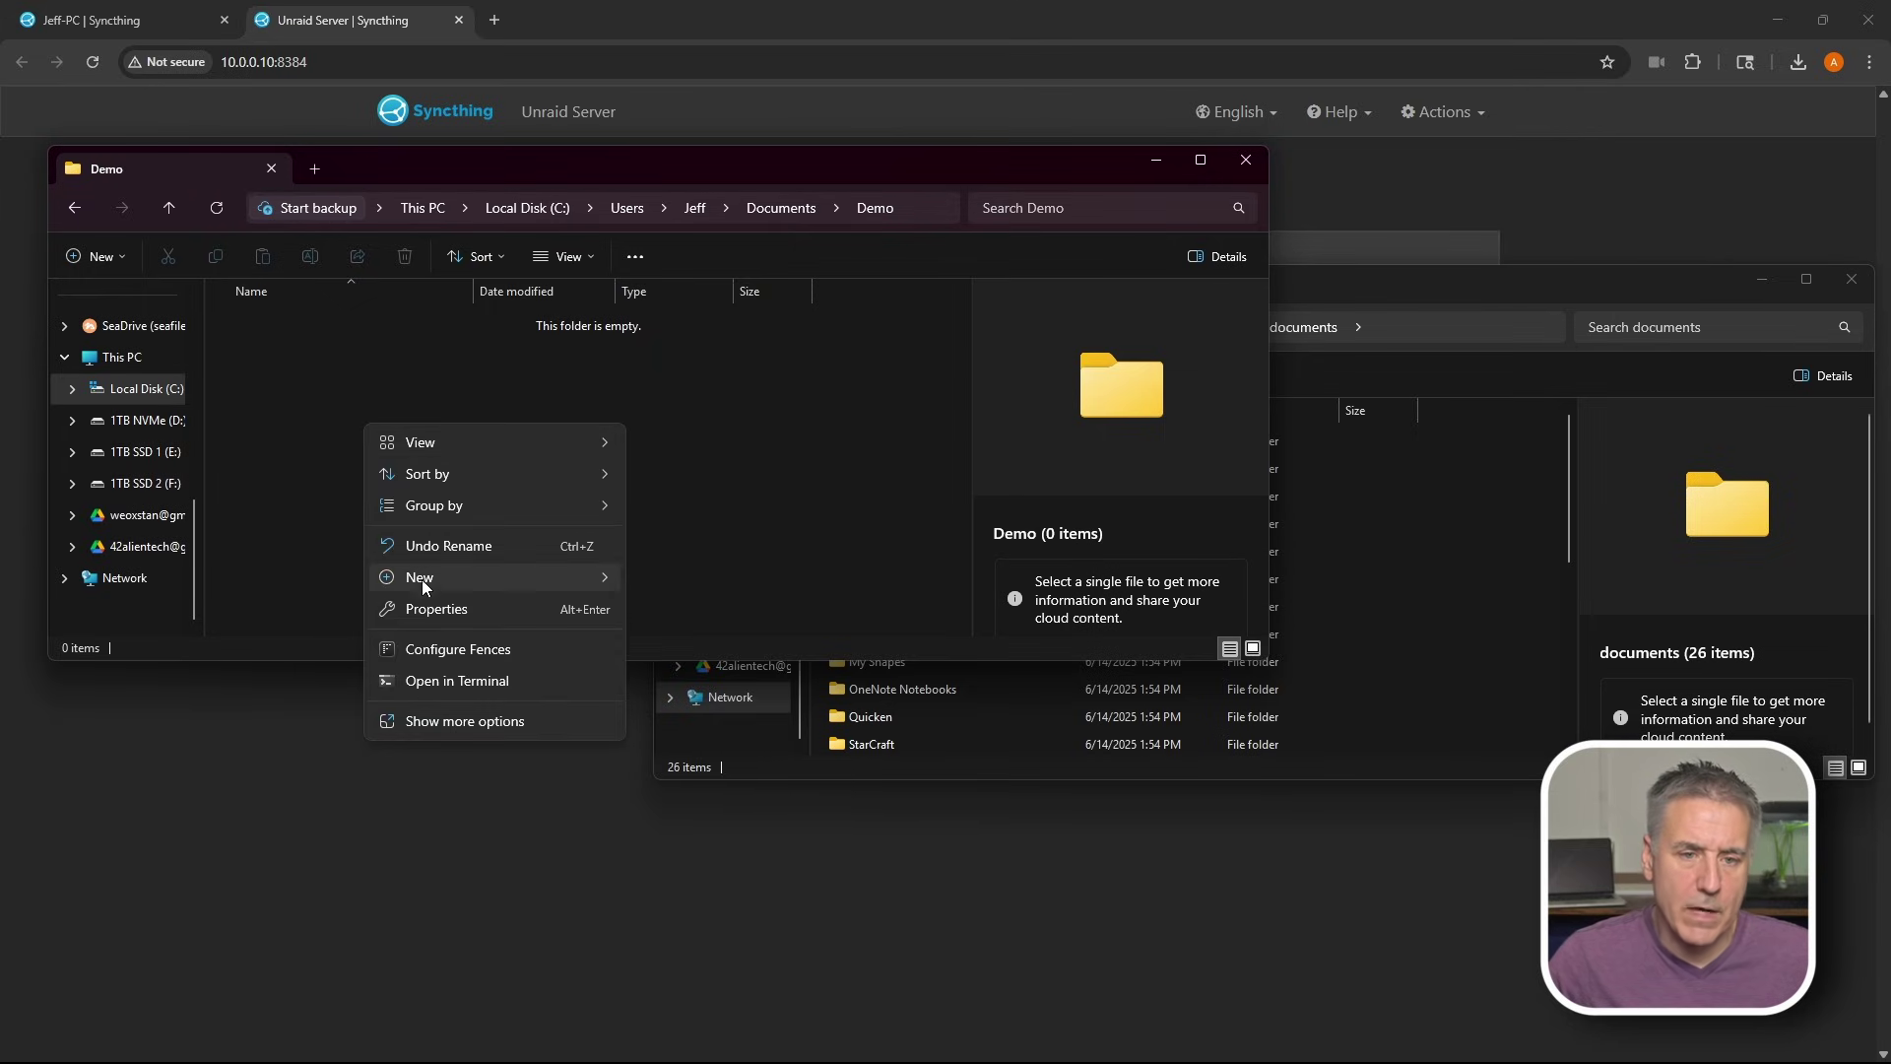
pyautogui.moveTo(439, 574)
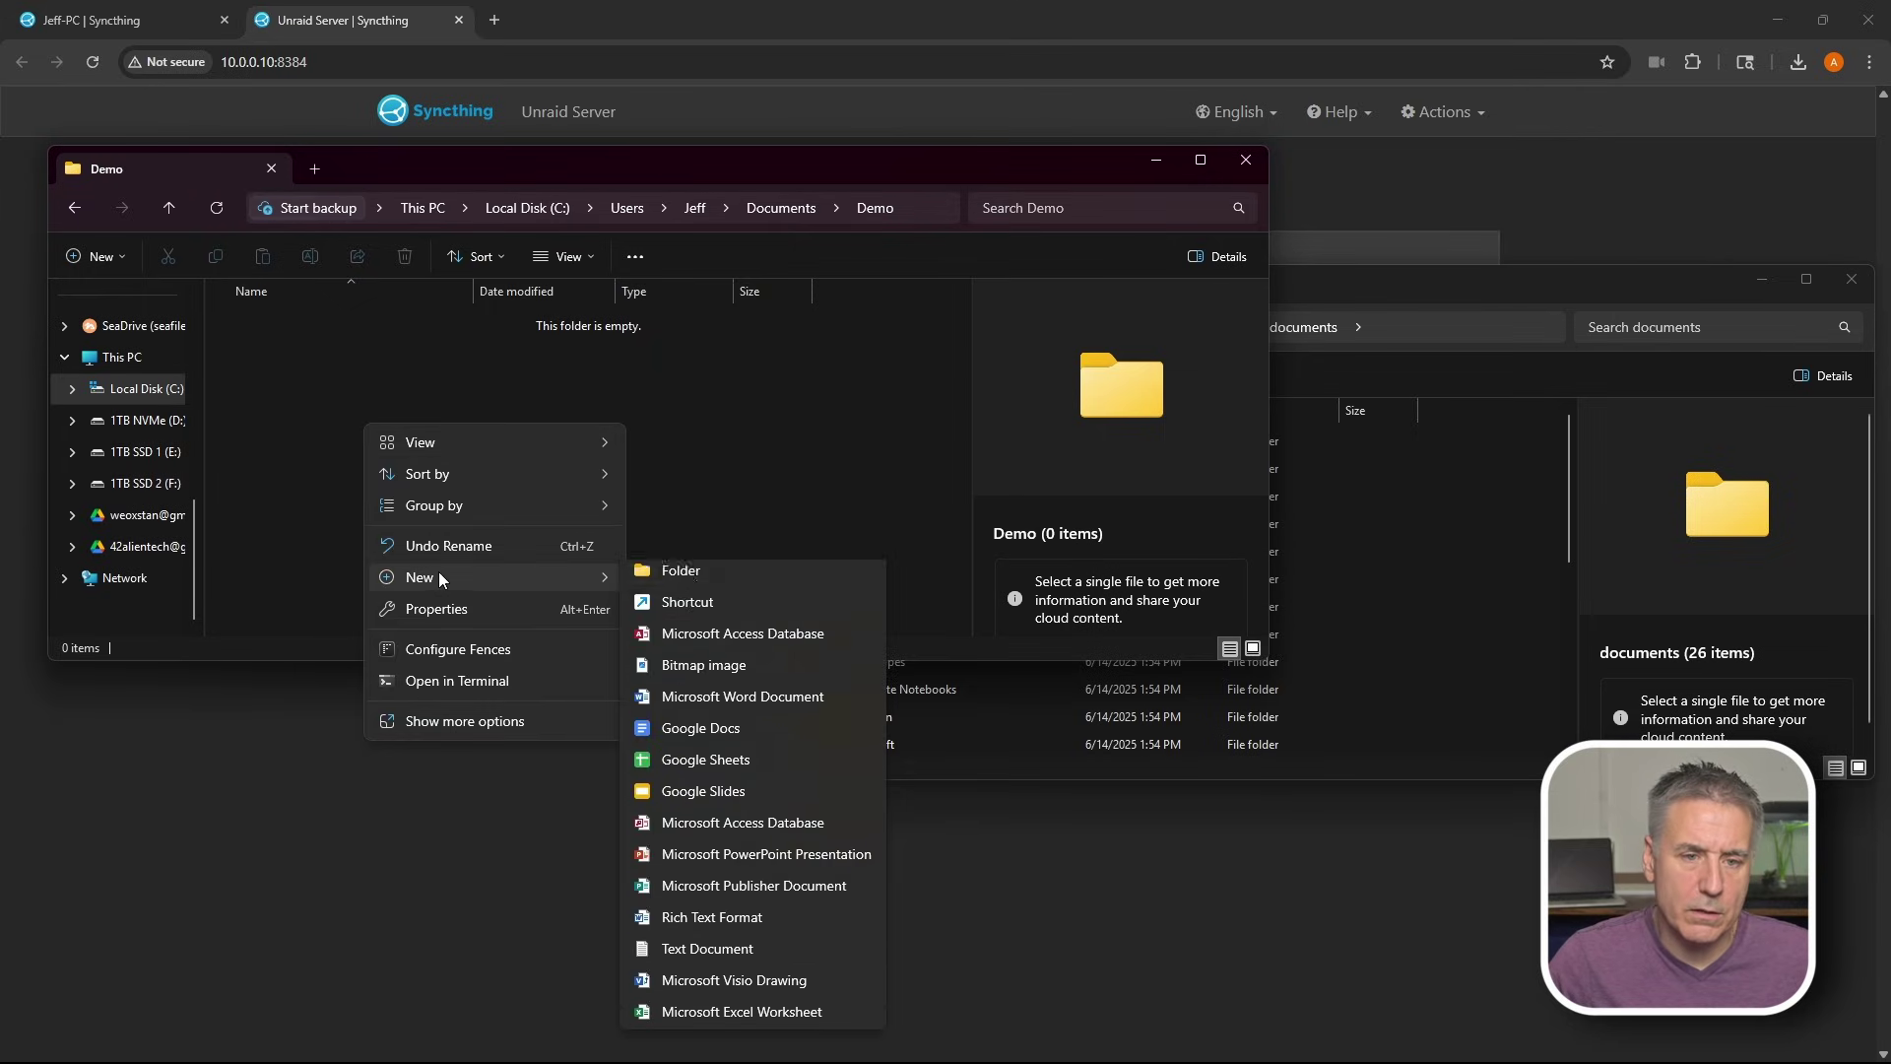
pyautogui.click(697, 955)
pyautogui.write('File 1.txt')
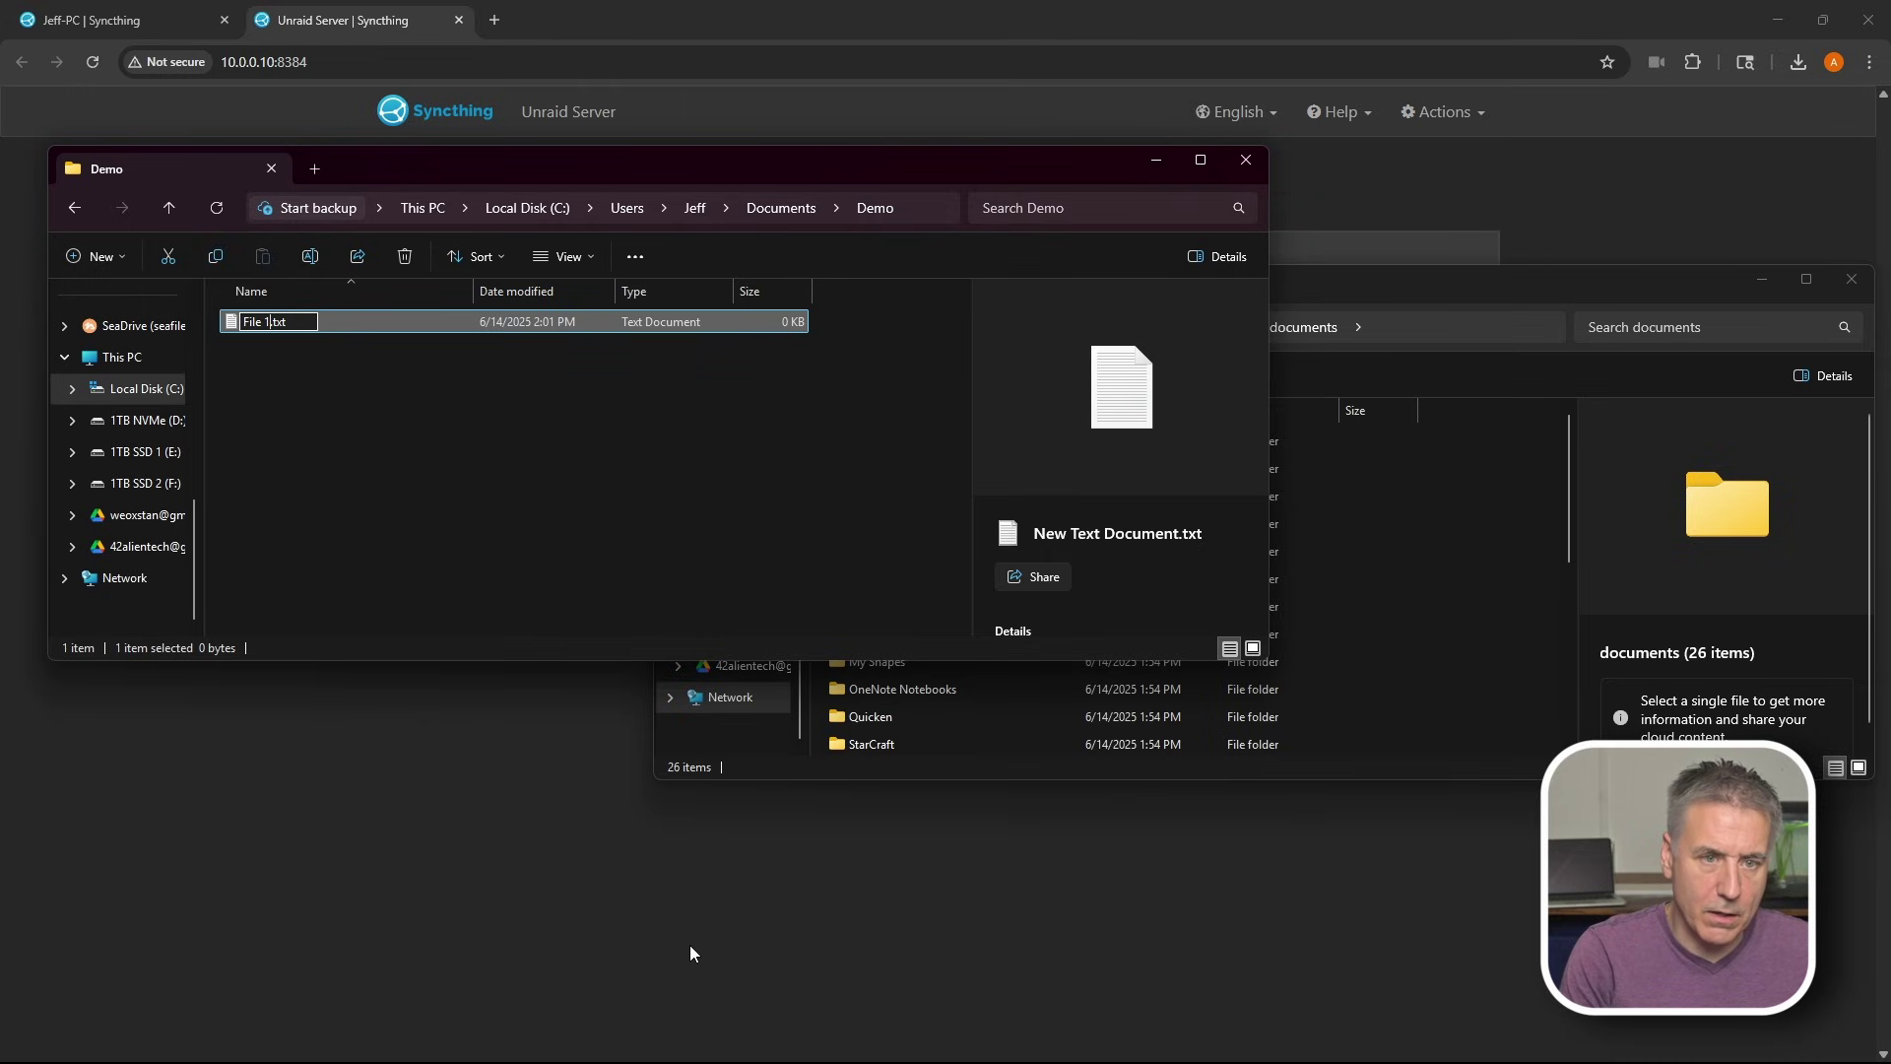
pyautogui.press('Return')
# Create File2.txt in the server's Demo folder, then check it appears in the local Demo
pyautogui.rightClick(528, 511)
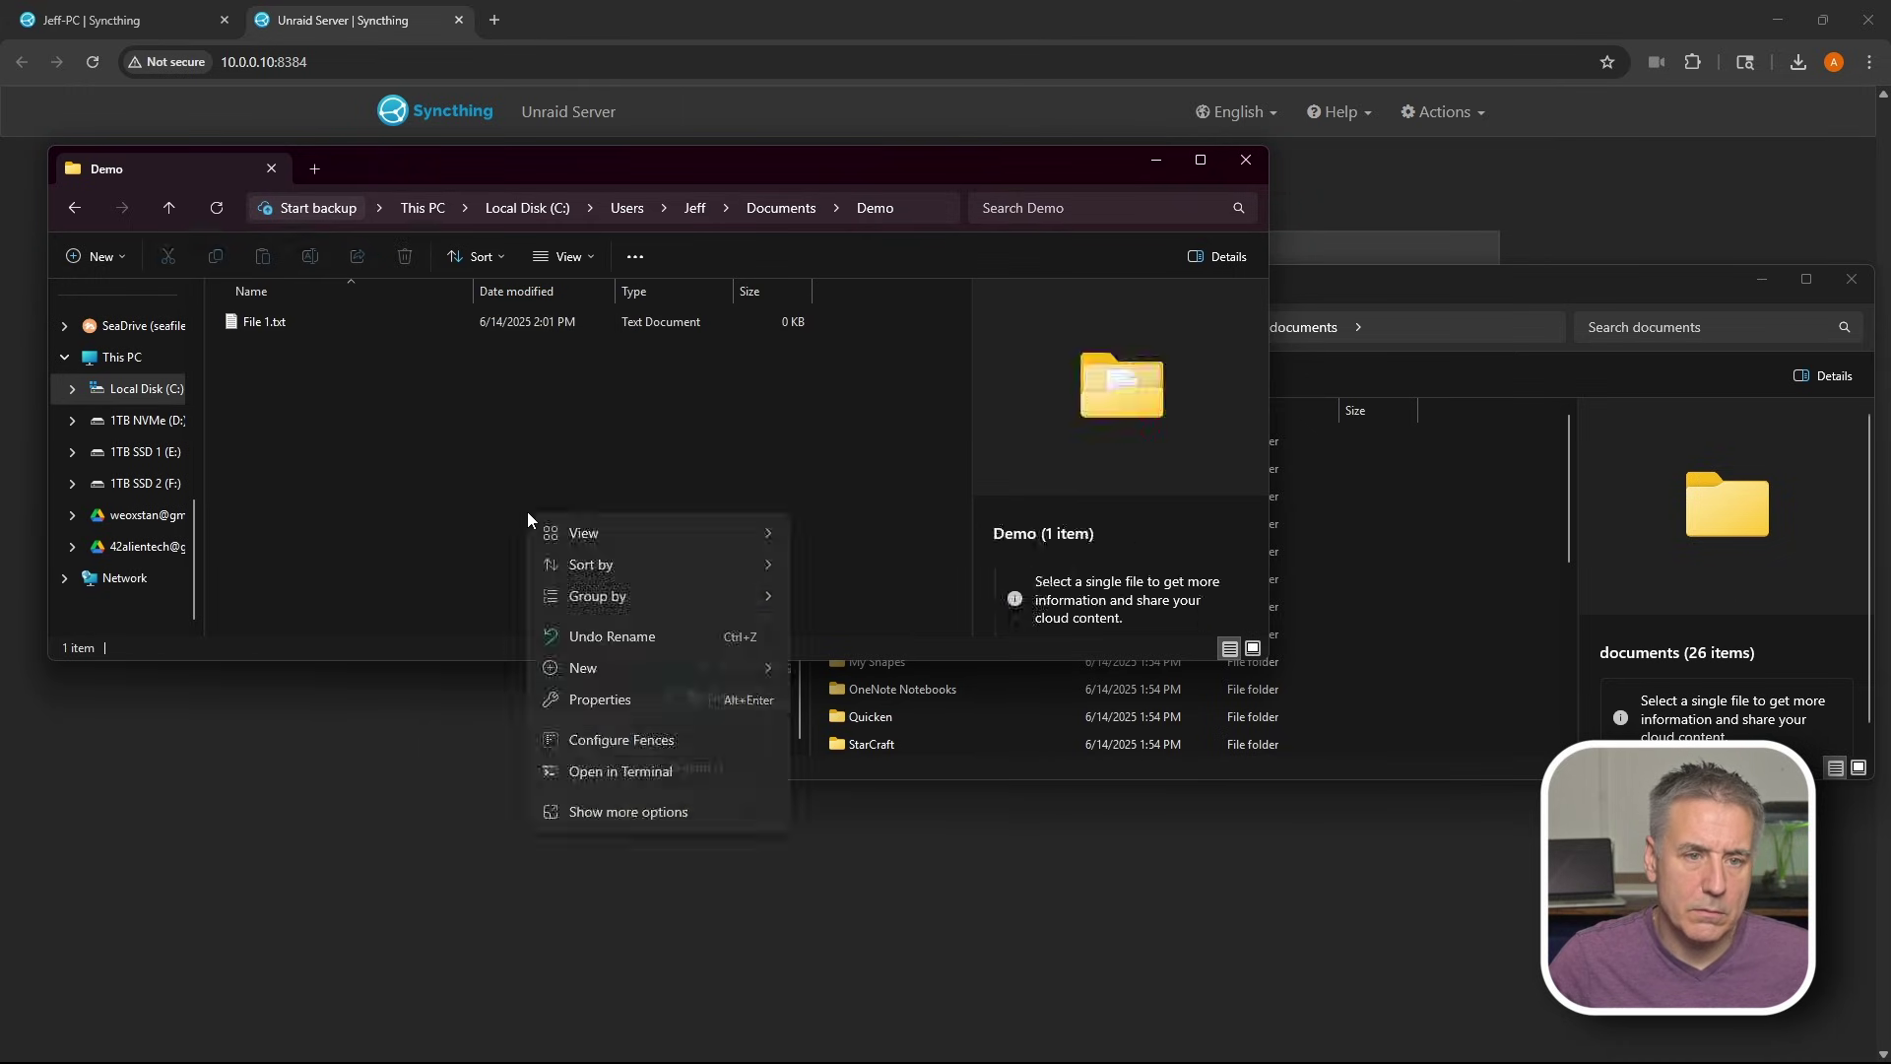
pyautogui.click(985, 766)
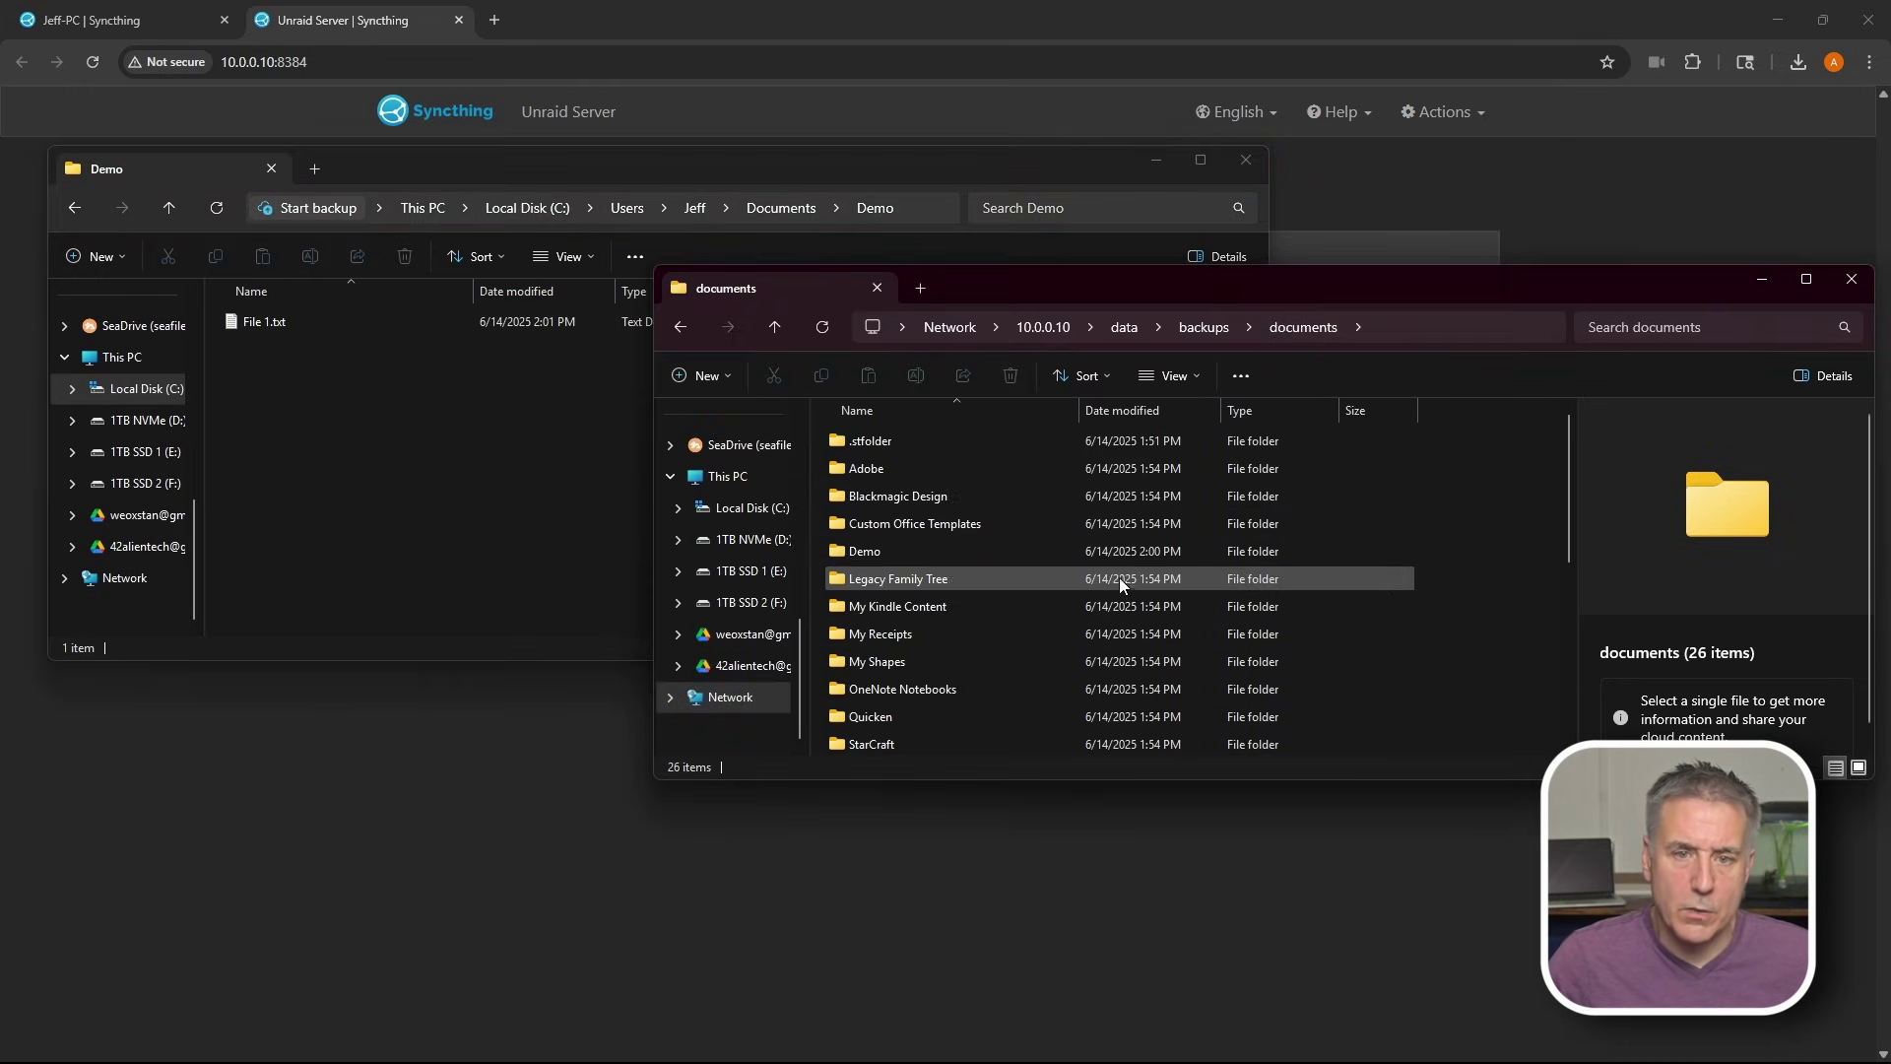
pyautogui.doubleClick(890, 551)
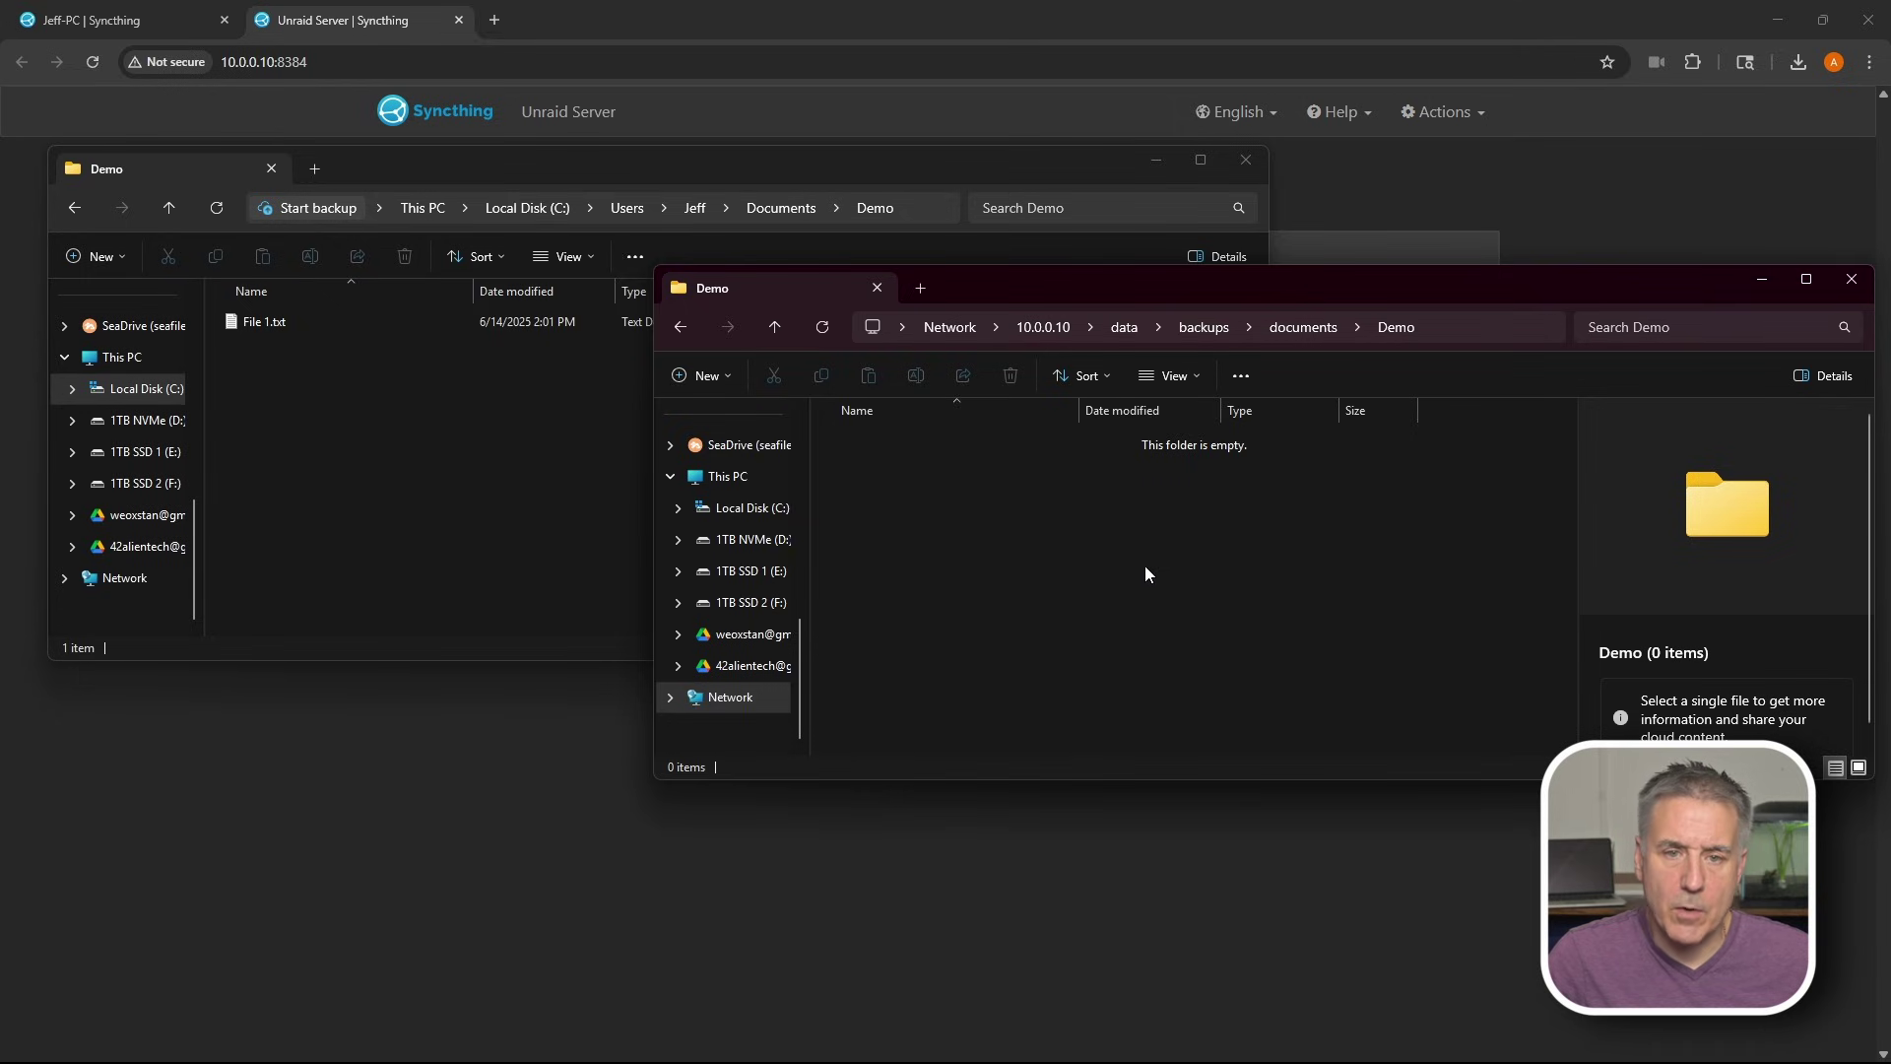
pyautogui.rightClick(926, 517)
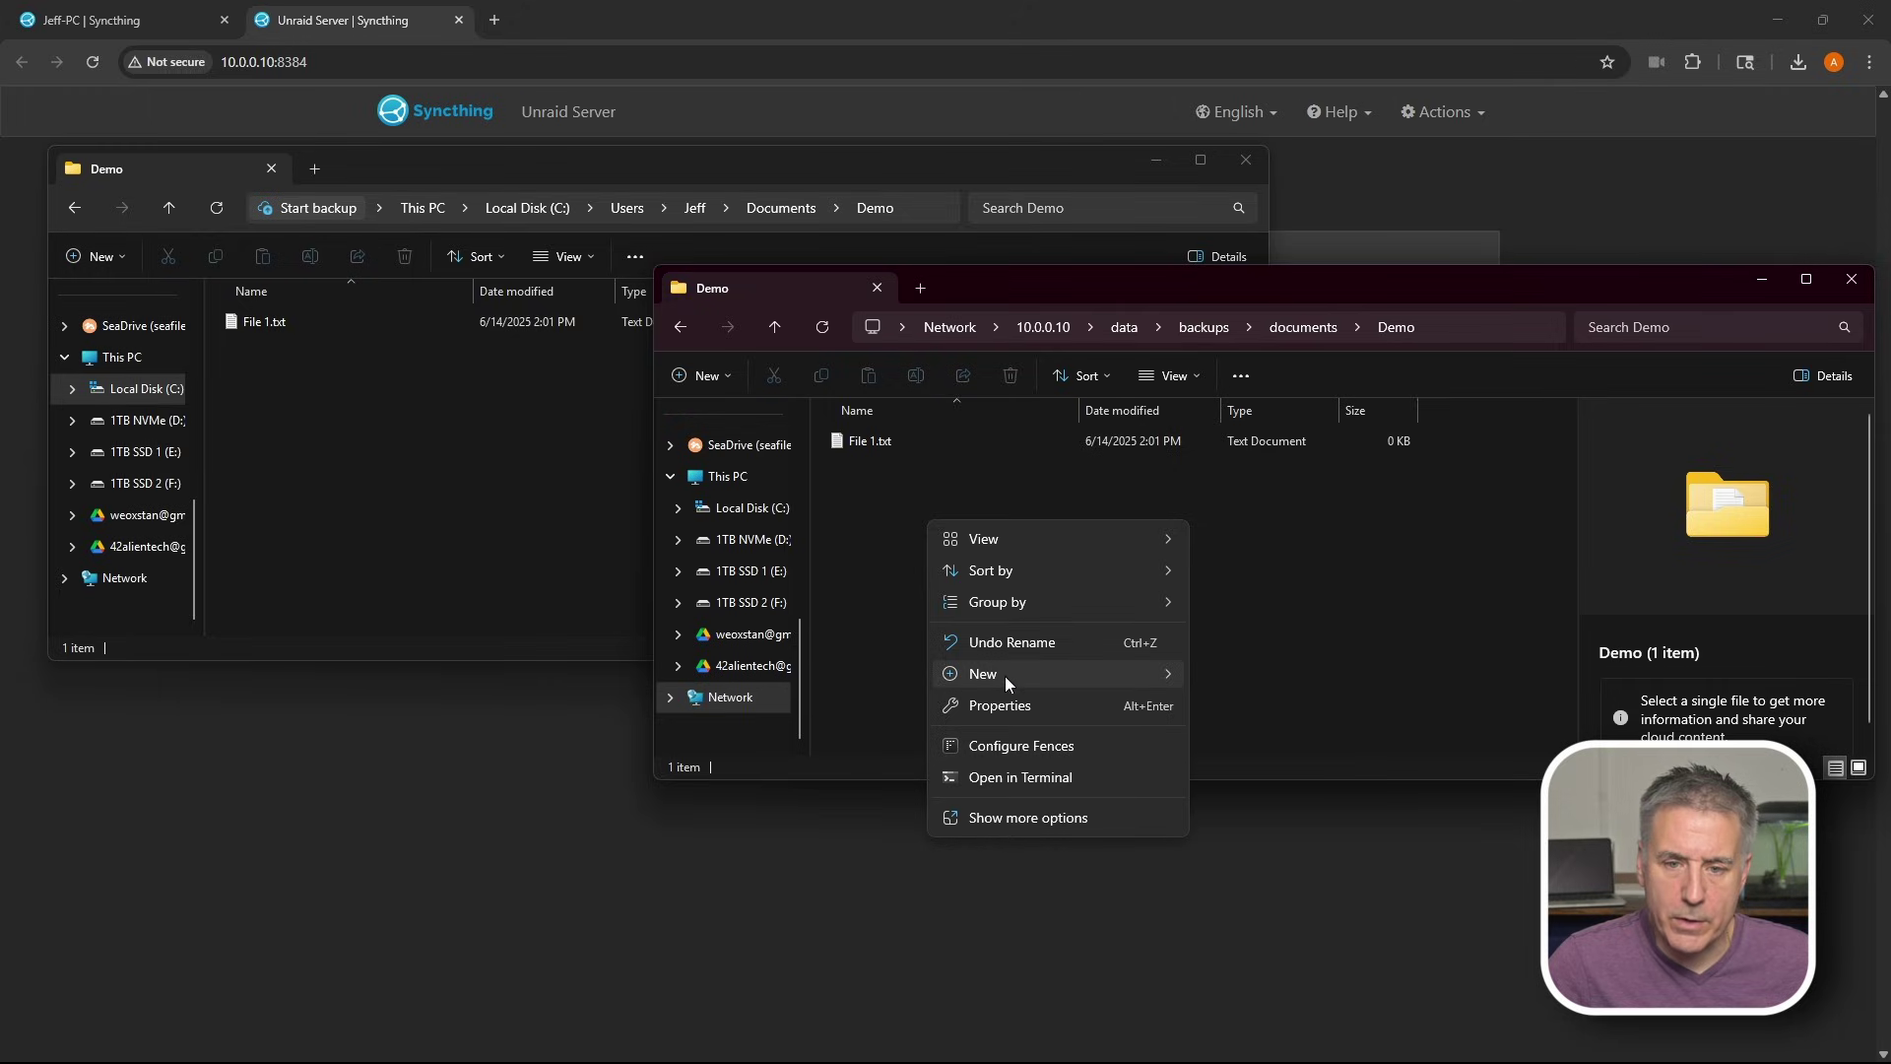
pyautogui.moveTo(1084, 674)
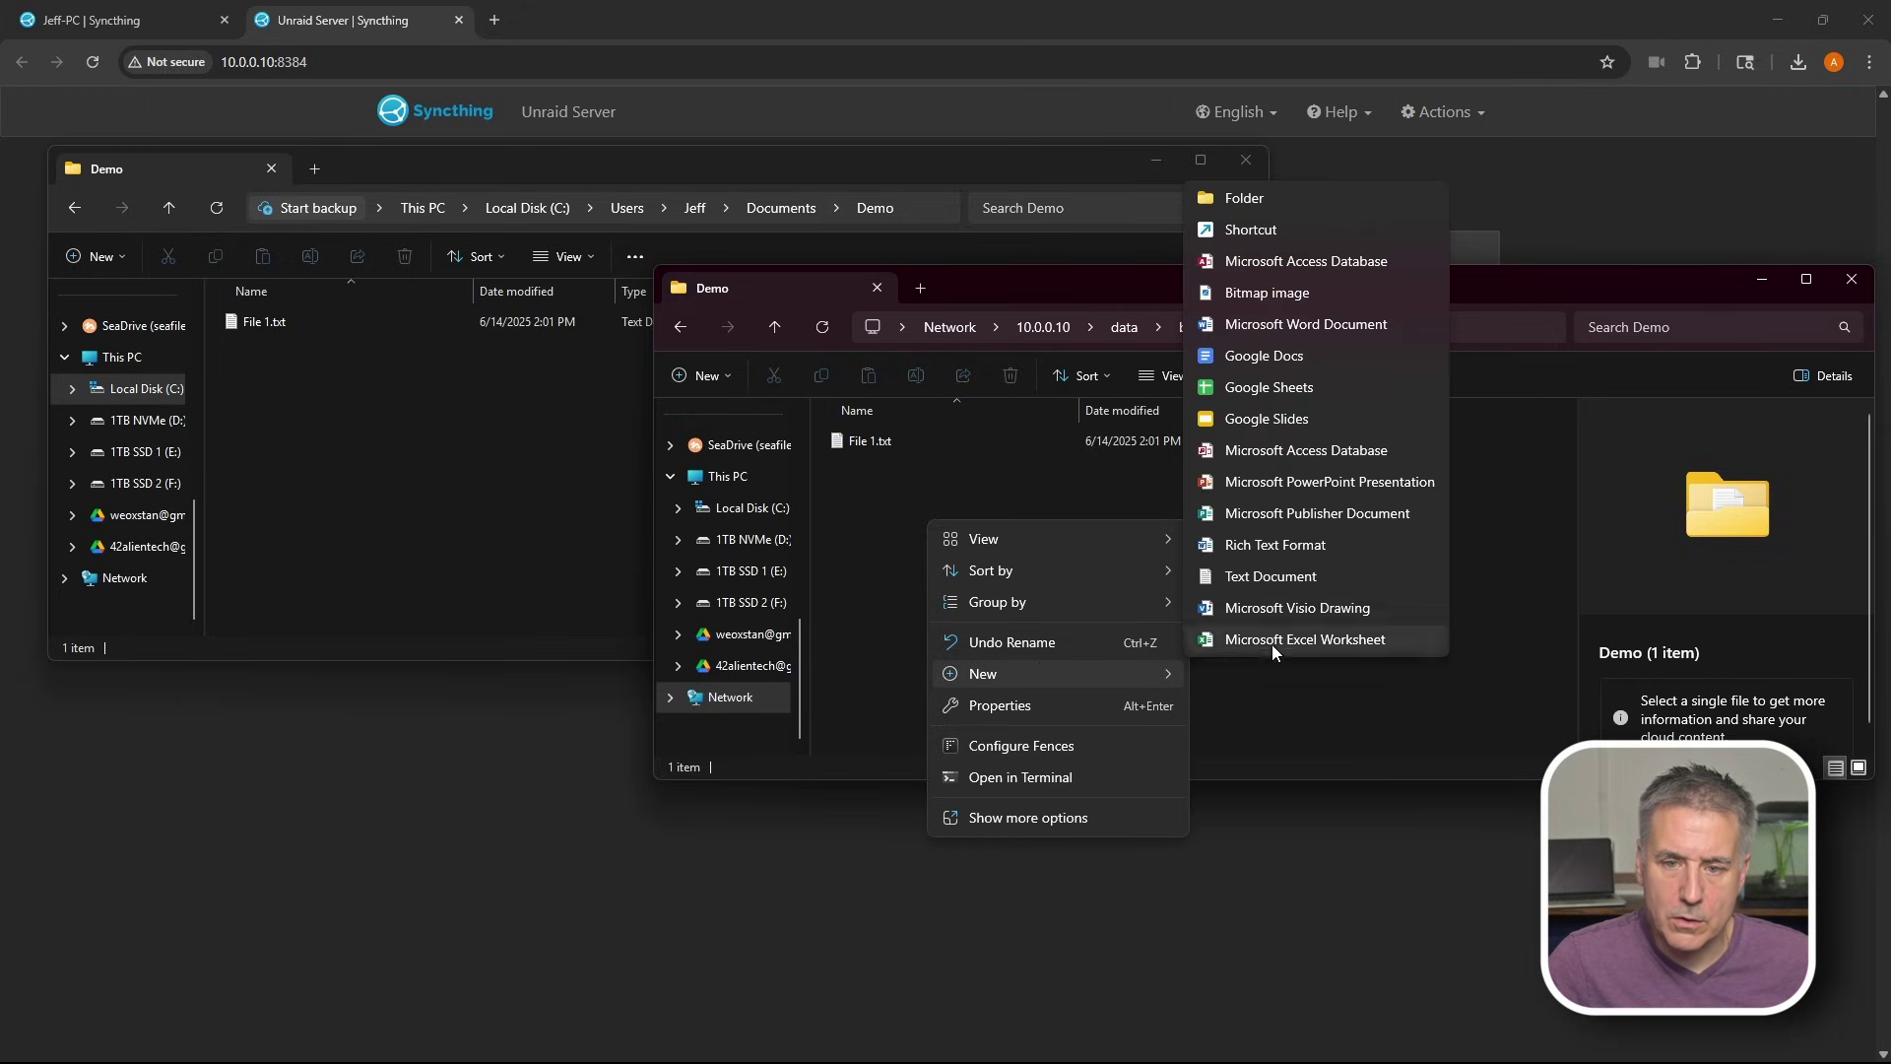
pyautogui.click(1250, 576)
pyautogui.write('File2')
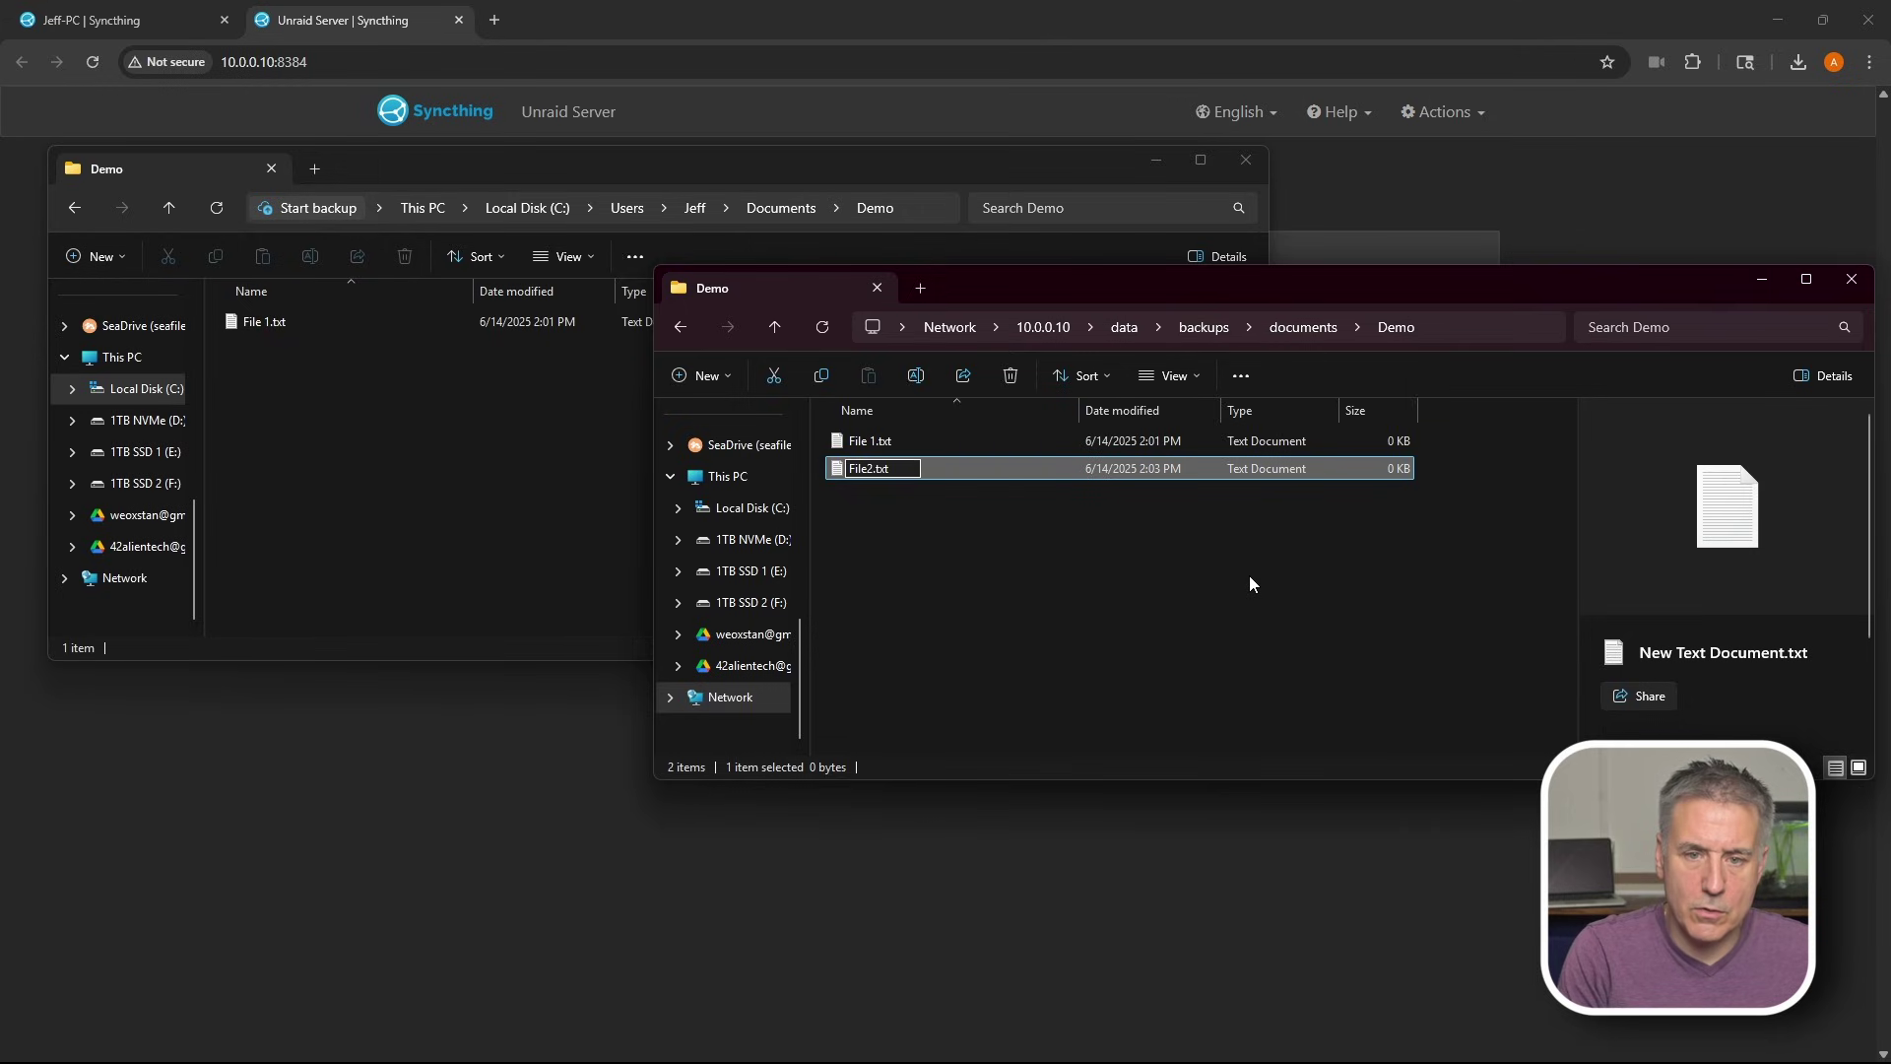
pyautogui.click(1234, 648)
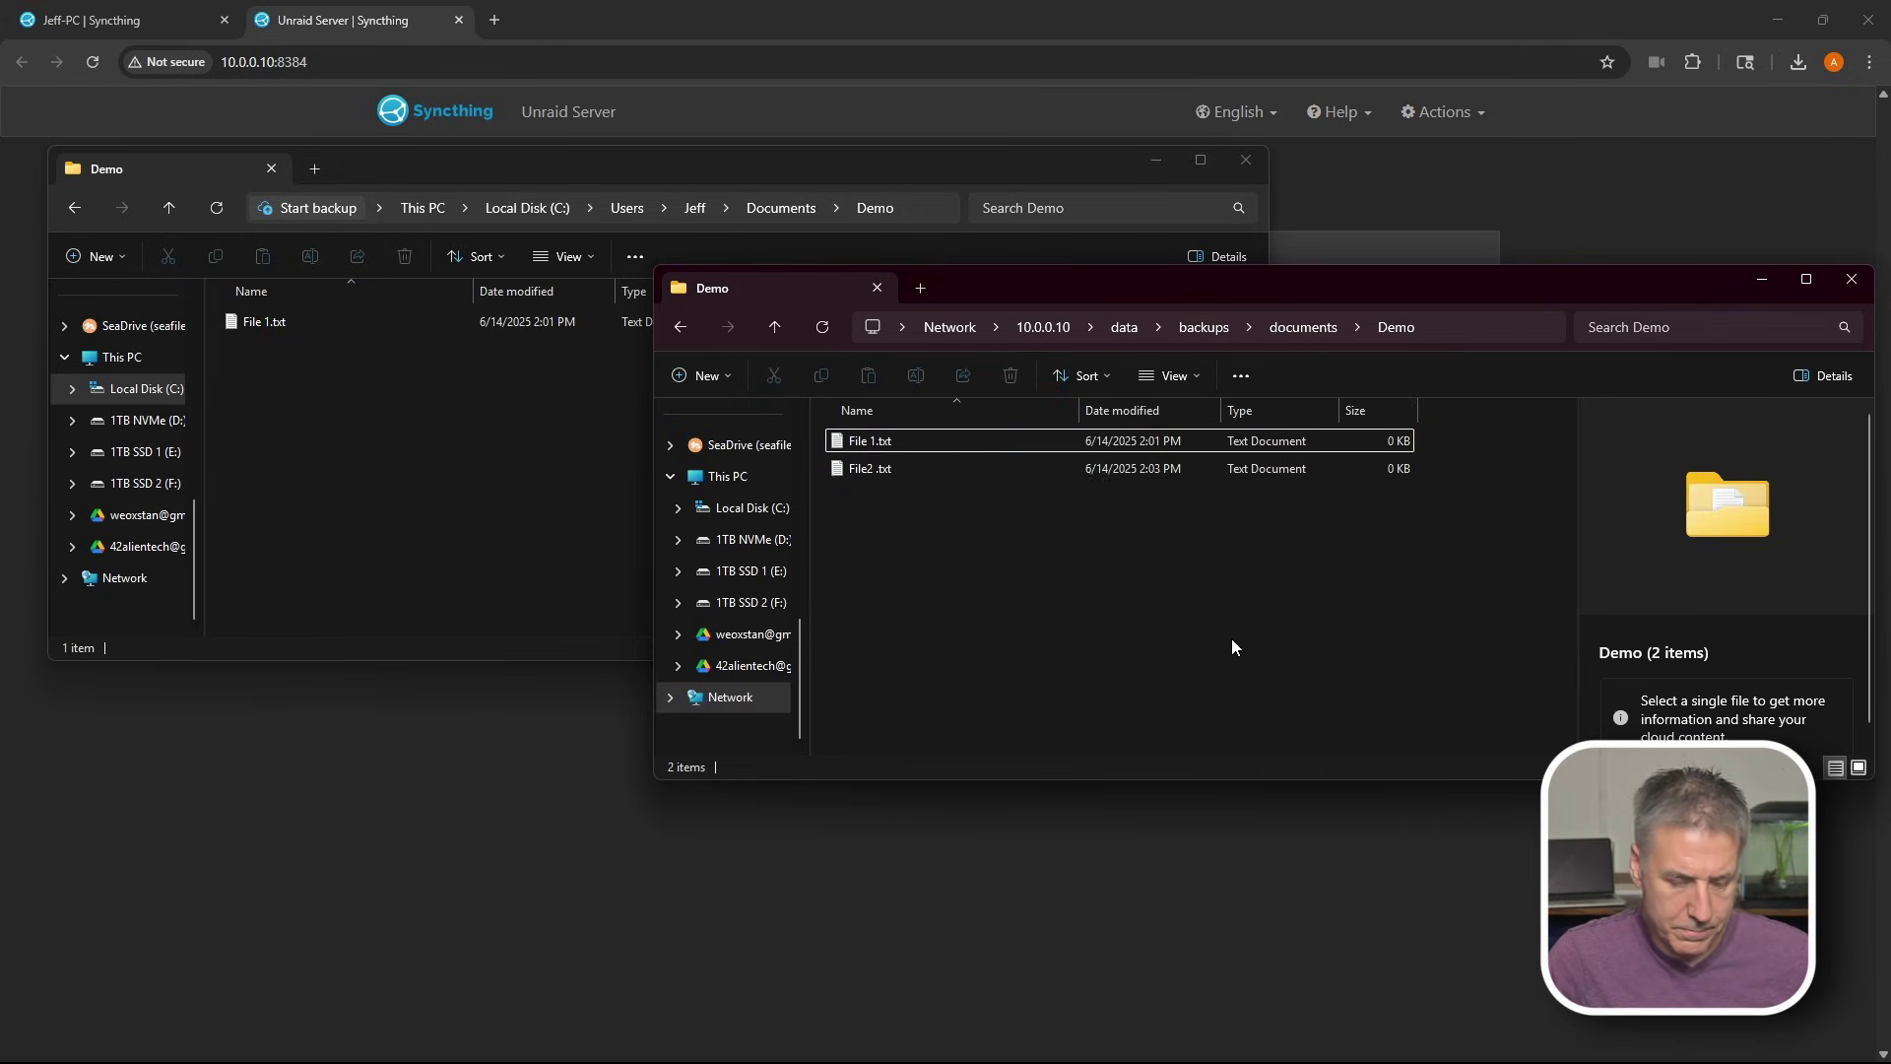
pyautogui.click(576, 569)
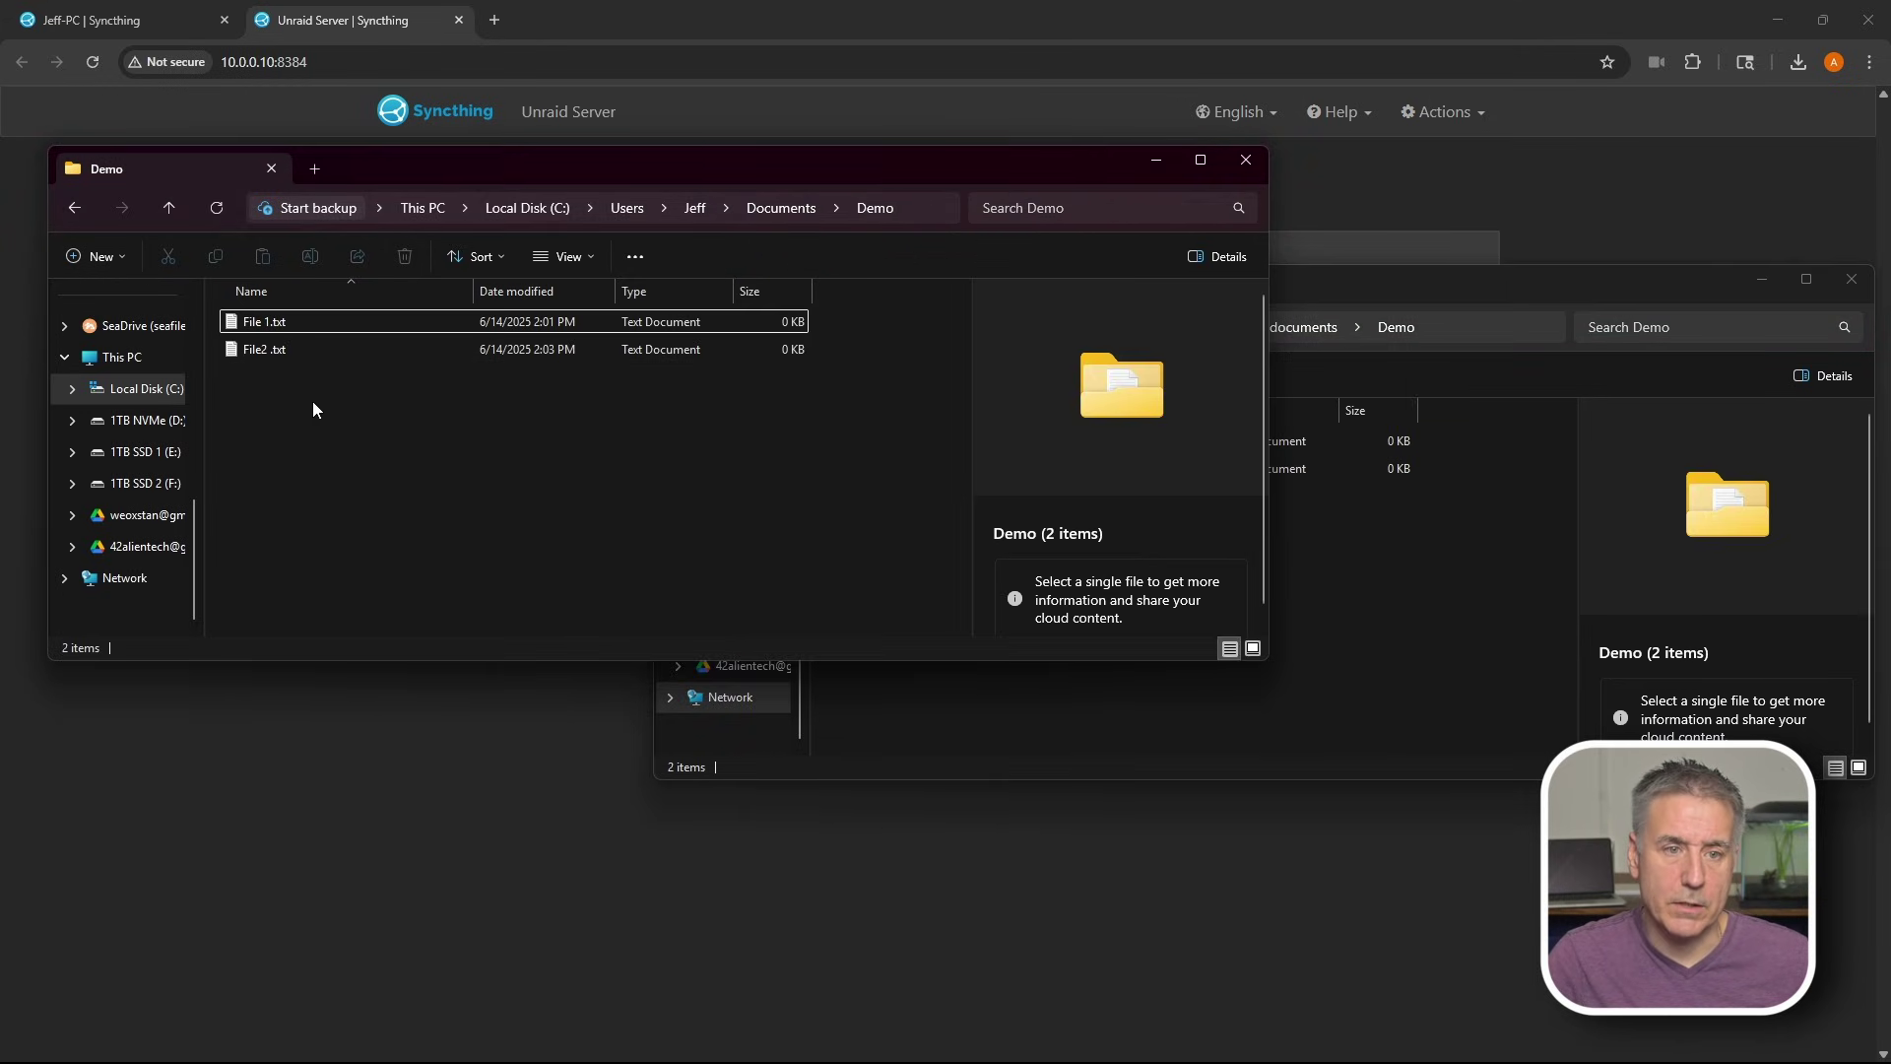